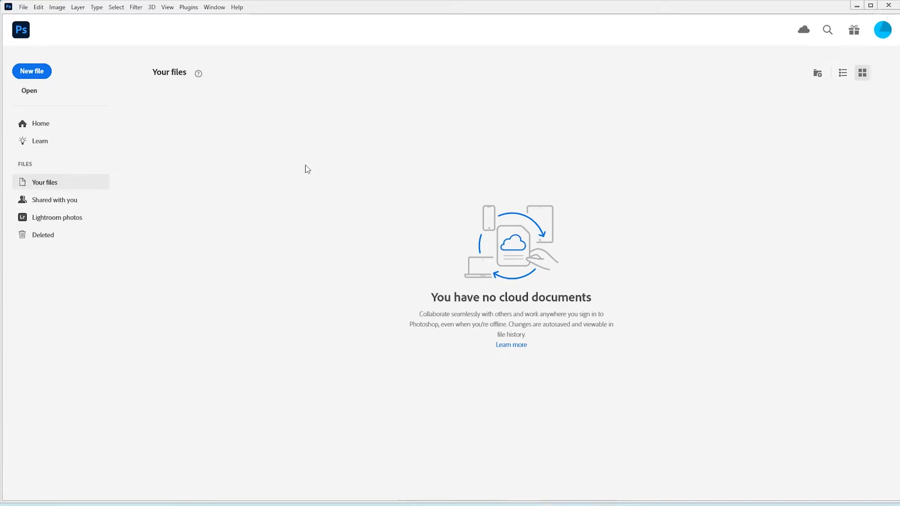
# Create a 600 x 400 px document at 72 ppi in RGB with white background, named with the candidate's number, name and suffix 4
pyautogui.moveTo(623, 134); pyautogui.dragTo(540, 134)
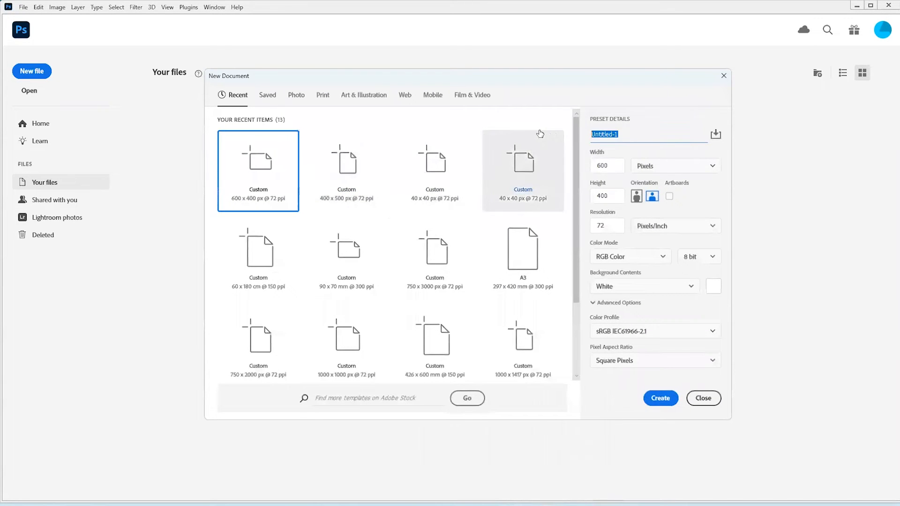
pyautogui.write('G')
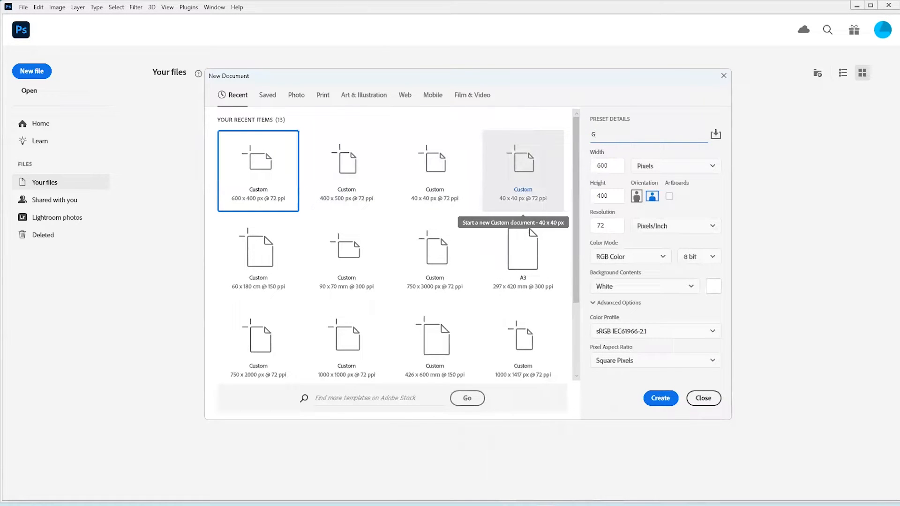
pyautogui.write('123456789-홍길동-4')
pyautogui.click(613, 170)
pyautogui.click(612, 197)
pyautogui.click(610, 224)
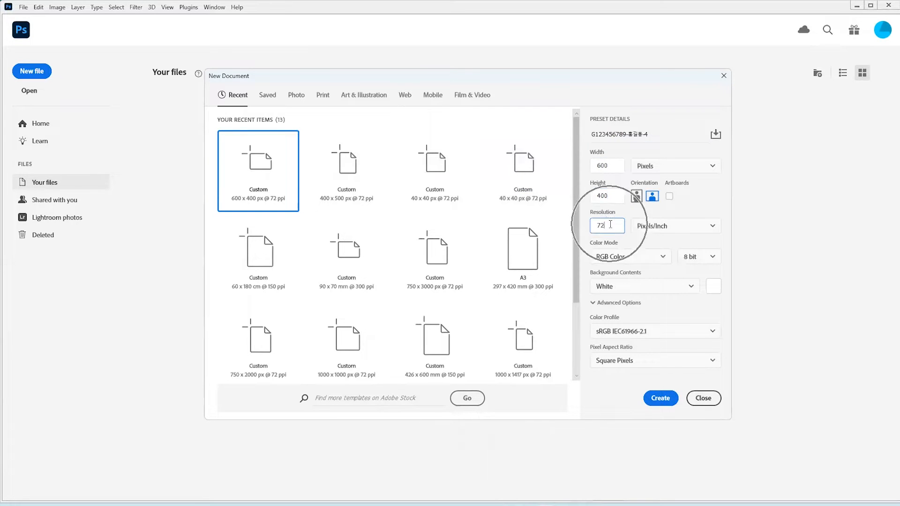
pyautogui.click(655, 256)
pyautogui.click(662, 258)
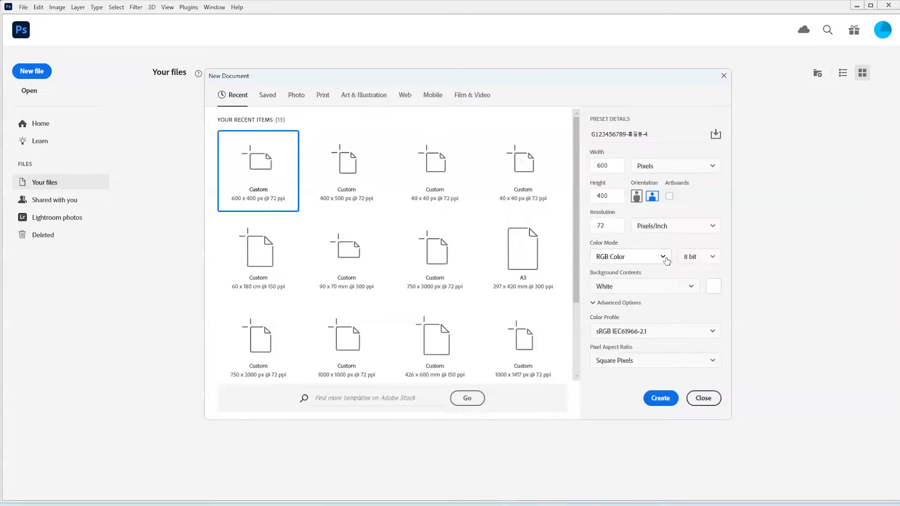
pyautogui.click(660, 398)
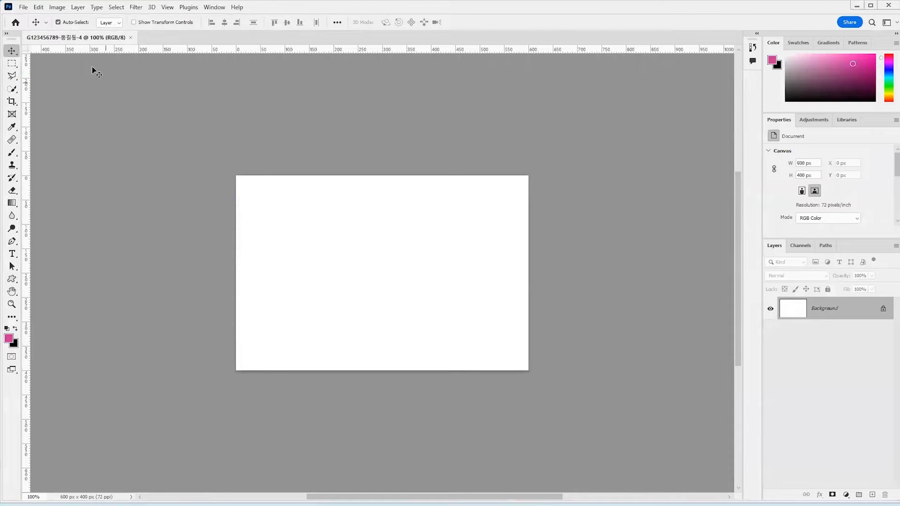
# Save the document on the computer as a Photoshop file in the desktop's GTQ folder and show the grid
pyautogui.click(18, 8)
pyautogui.click(73, 128)
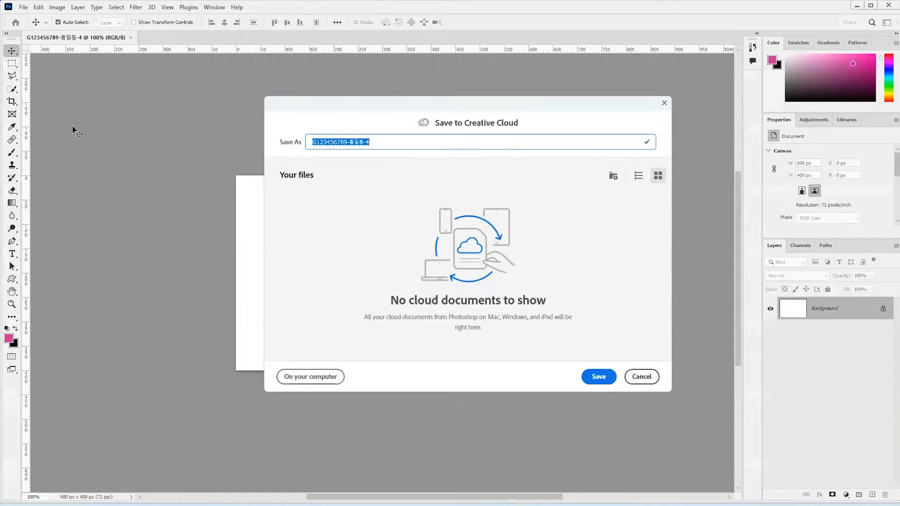
pyautogui.click(318, 378)
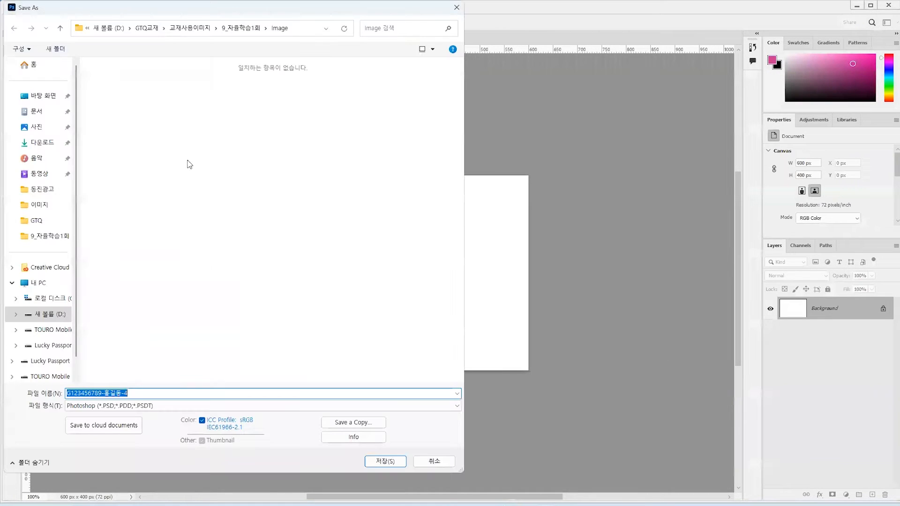
pyautogui.click(41, 96)
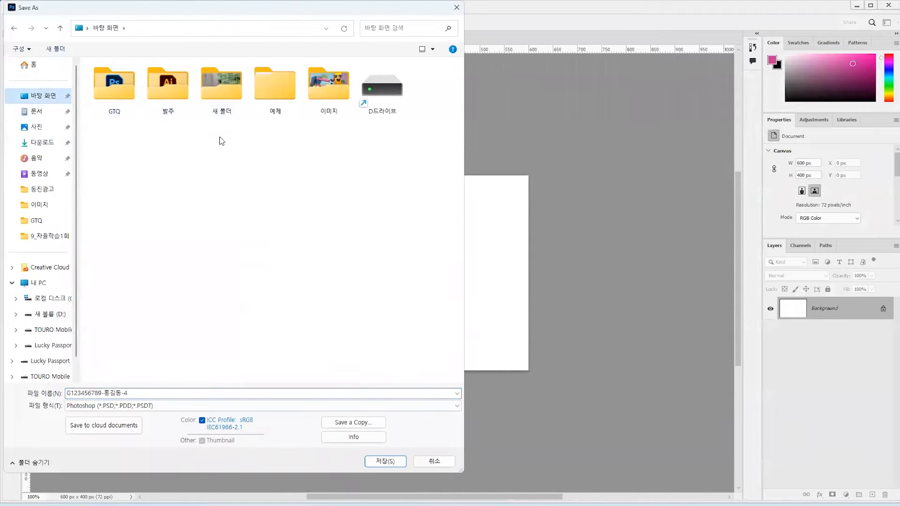
pyautogui.doubleClick(122, 92)
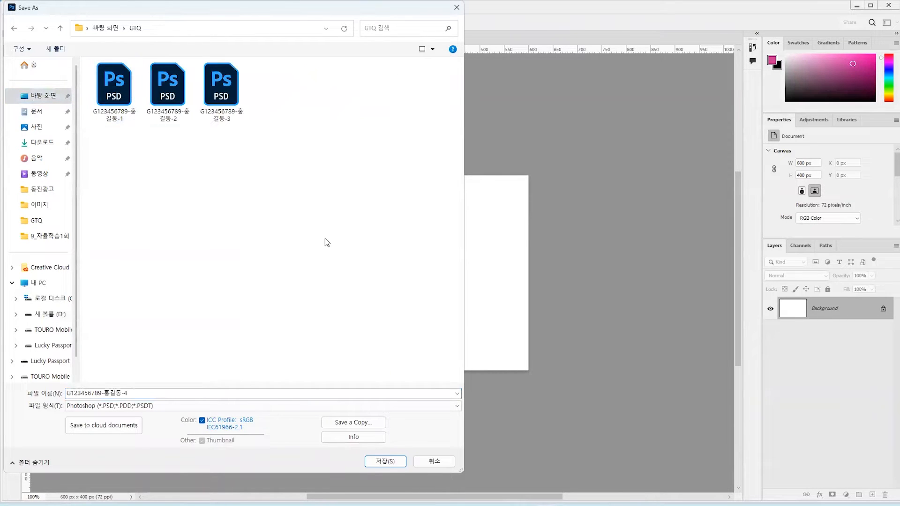
pyautogui.click(387, 462)
pyautogui.click(389, 465)
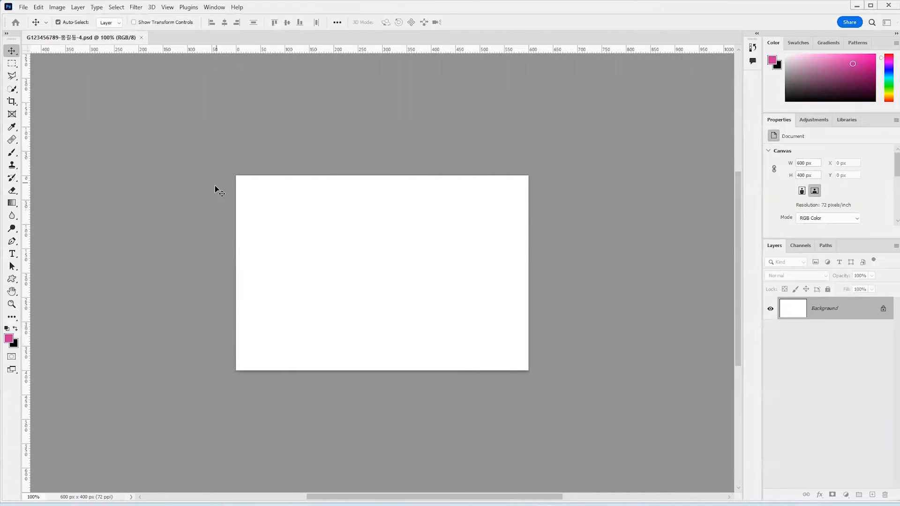
pyautogui.hotkey('ctrl', "'")
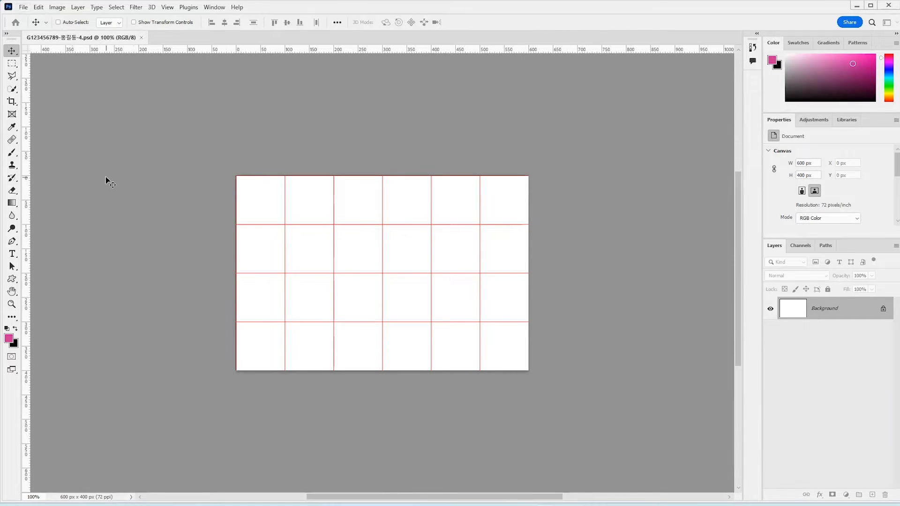
# Open the images 1급-12 through 1급-17 from the image folder inside the desktop's 예제 folder
pyautogui.hotkey('ctrl', 'o')
pyautogui.click(114, 30)
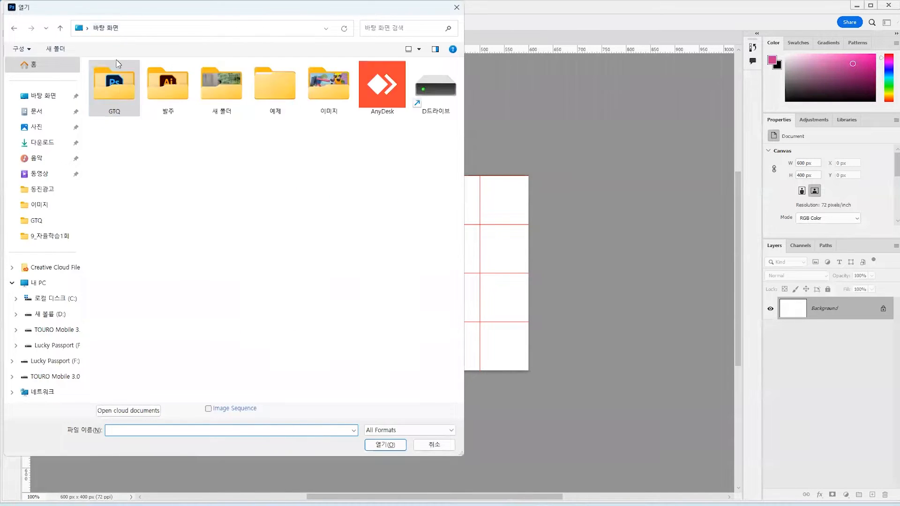
pyautogui.doubleClick(275, 84)
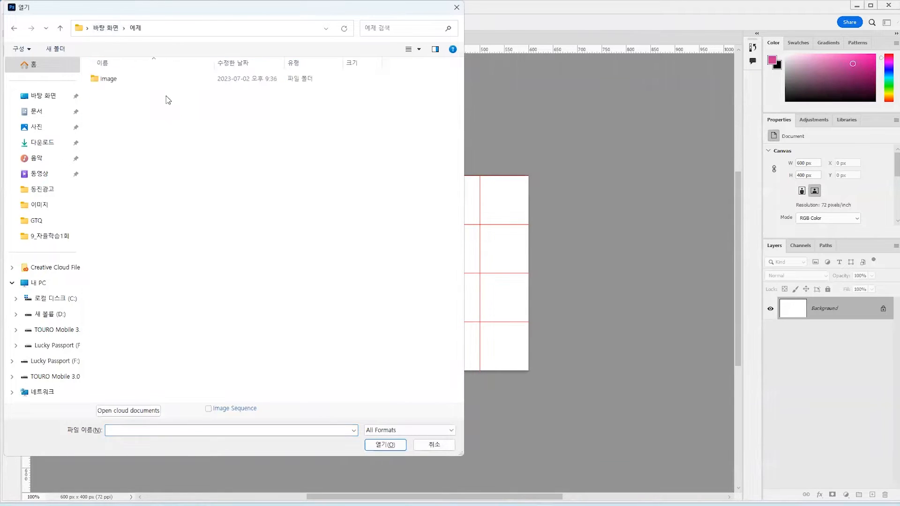
pyautogui.doubleClick(123, 87)
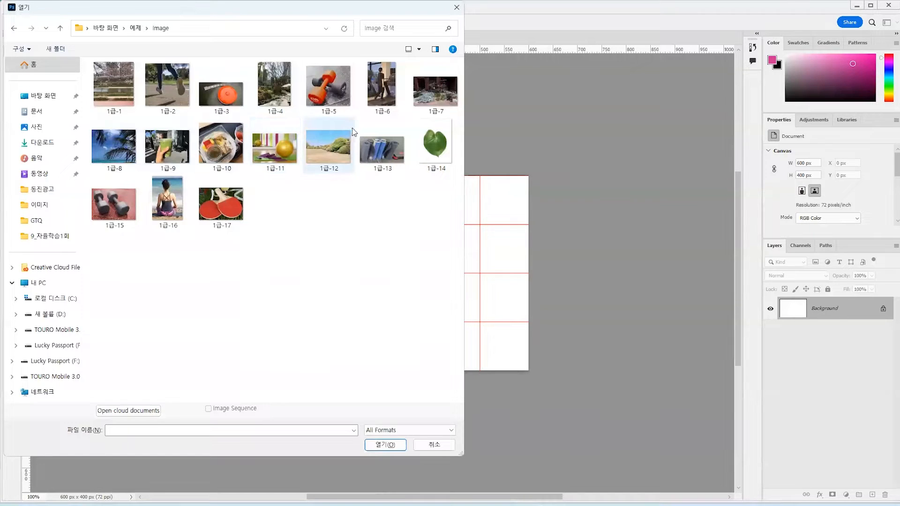
pyautogui.click(318, 152)
pyautogui.keyDown('shift'); pyautogui.click(233, 222); pyautogui.keyUp('shift')
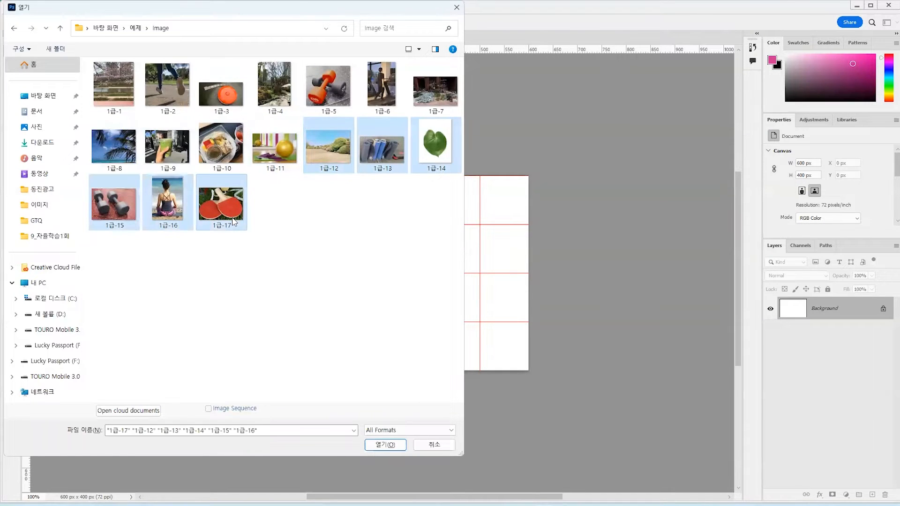
pyautogui.click(401, 445)
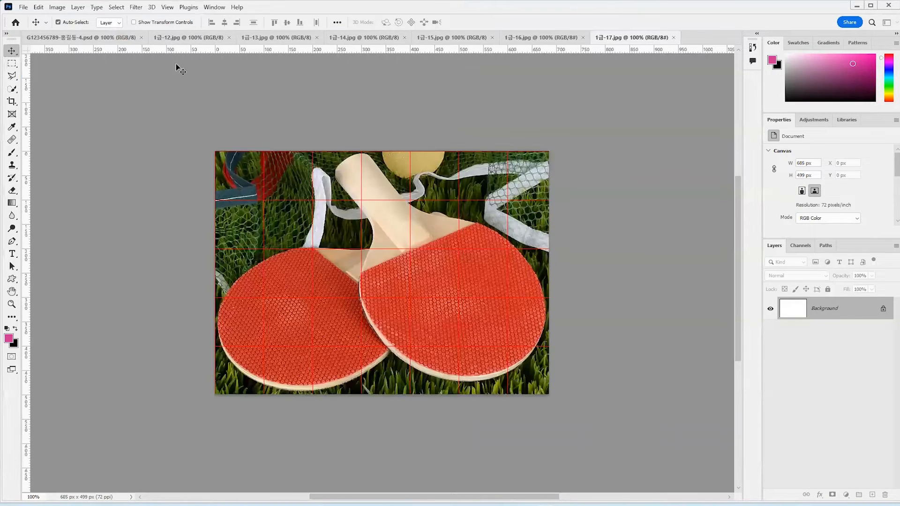
# Set the foreground colour to #9966cc and fill the new document's background with it
pyautogui.click(179, 44)
pyautogui.click(86, 38)
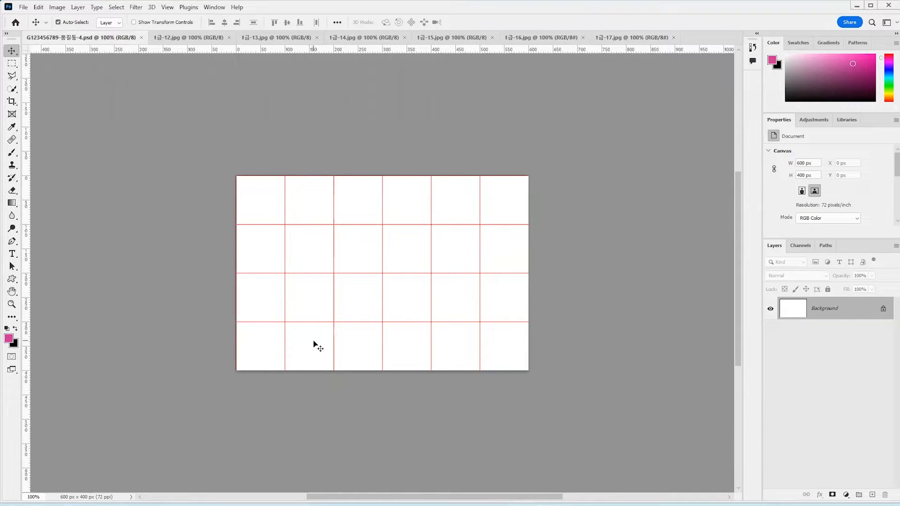
pyautogui.click(8, 338)
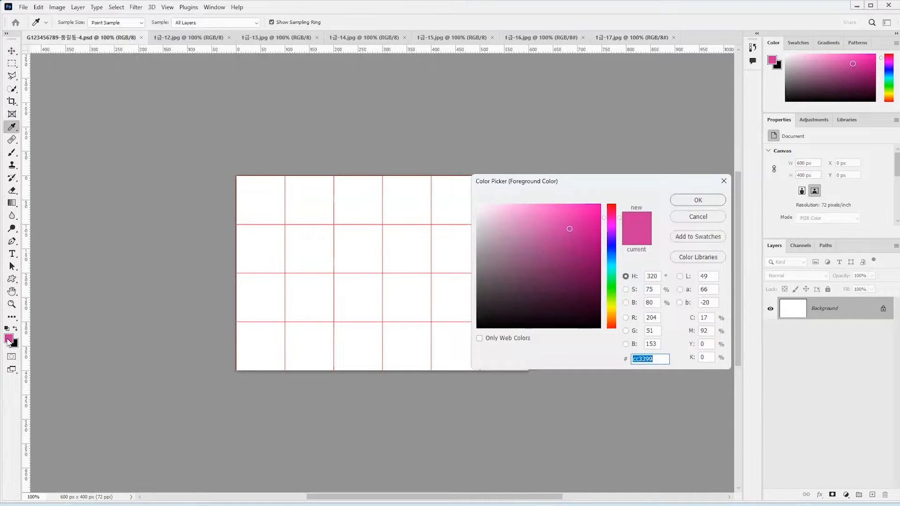
pyautogui.write('9966')
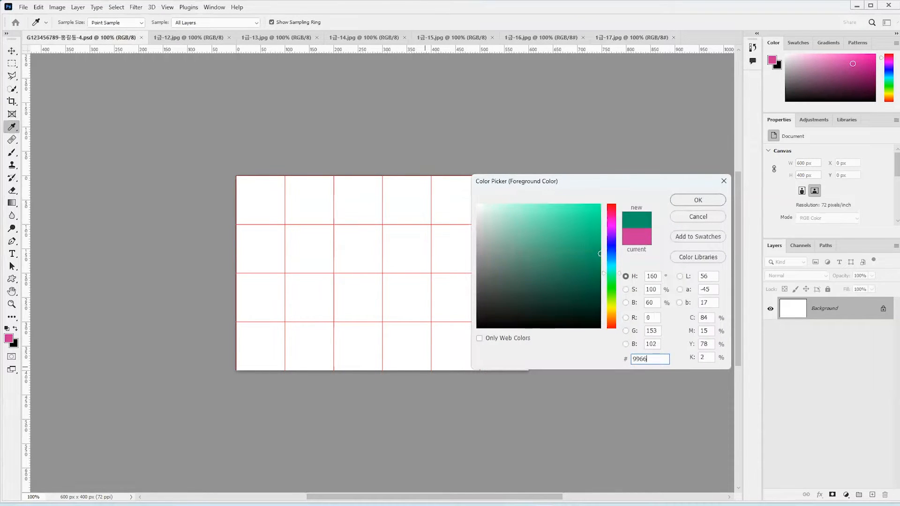
pyautogui.write('ㅊ')
pyautogui.write('cc')
pyautogui.press('Return')
pyautogui.press('v')
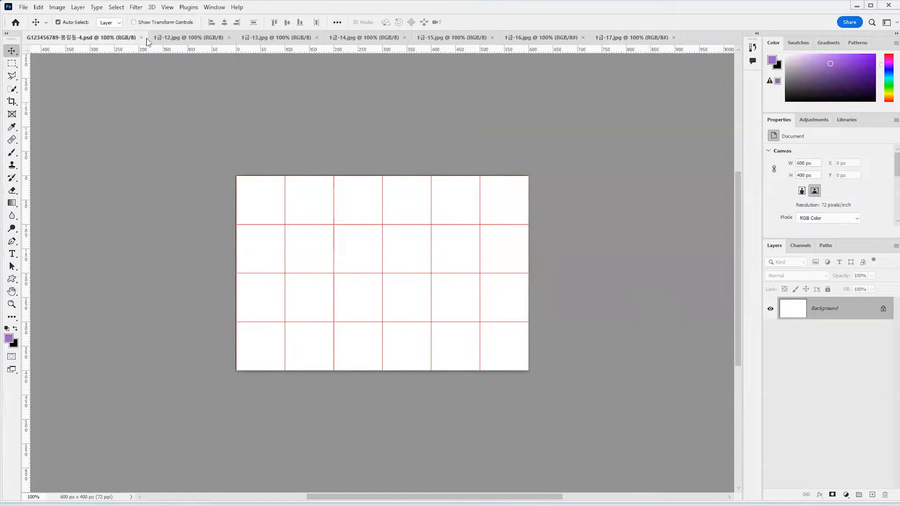
pyautogui.hotkey('alt', 'BackSpace')
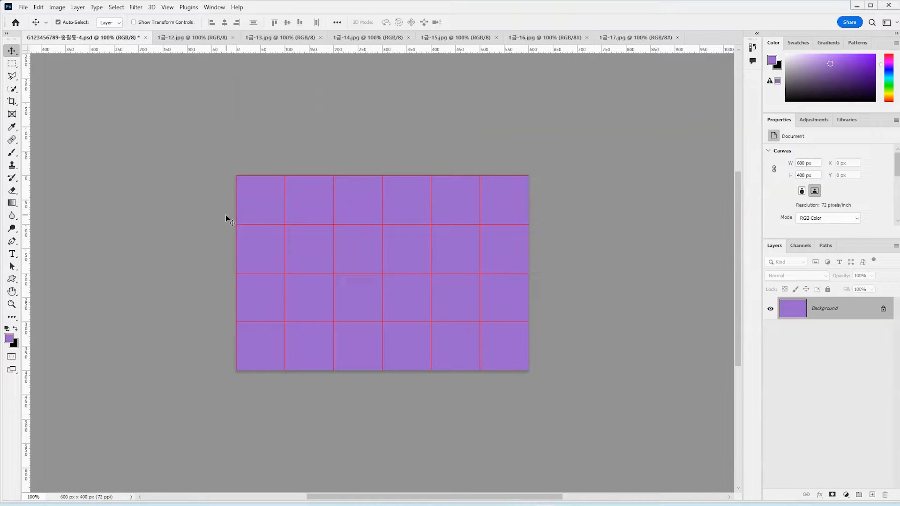
# Apply the Texturizer filter from the Filter Gallery to the purple background
pyautogui.click(136, 7)
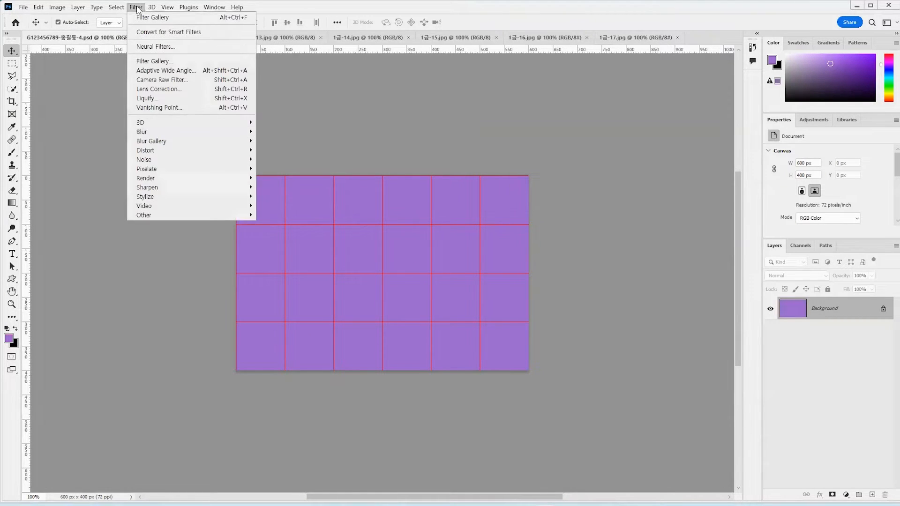
pyautogui.click(151, 66)
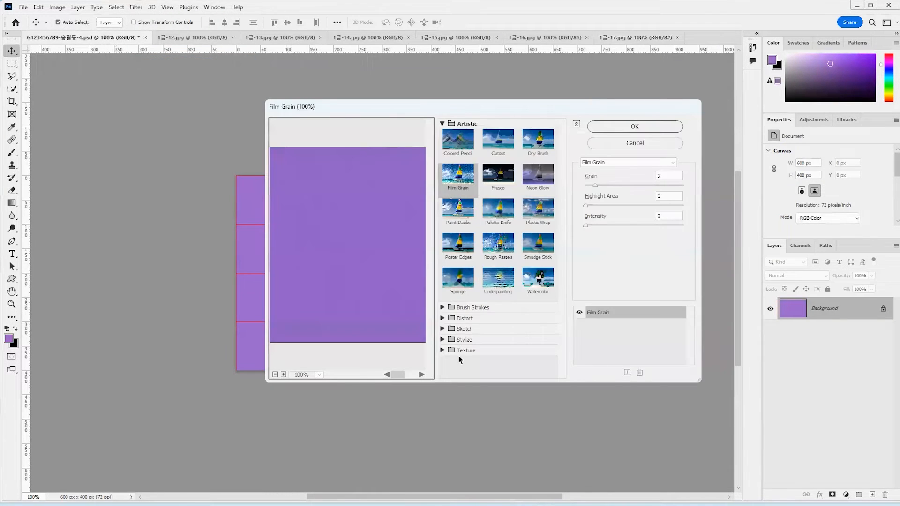
pyautogui.click(443, 350)
pyautogui.scroll(-1, 486, 349)
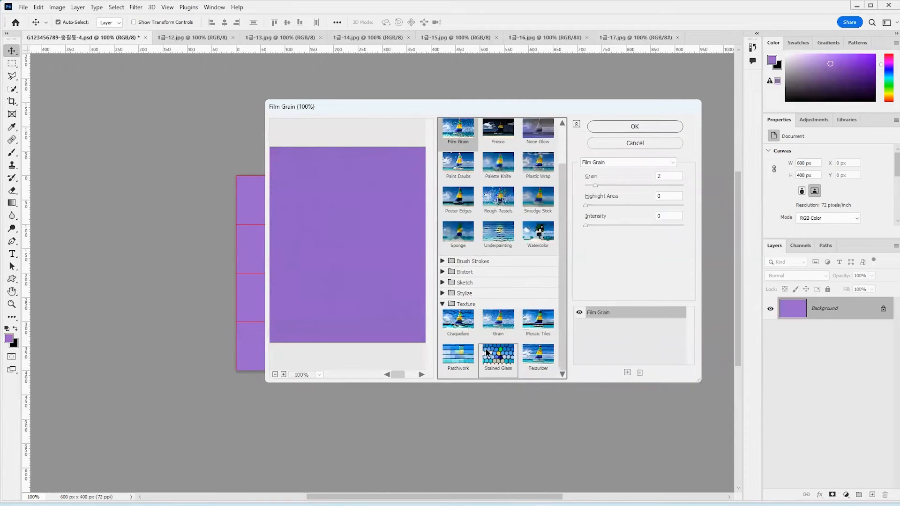
pyautogui.press('alt')
pyautogui.click(538, 355)
pyautogui.click(618, 127)
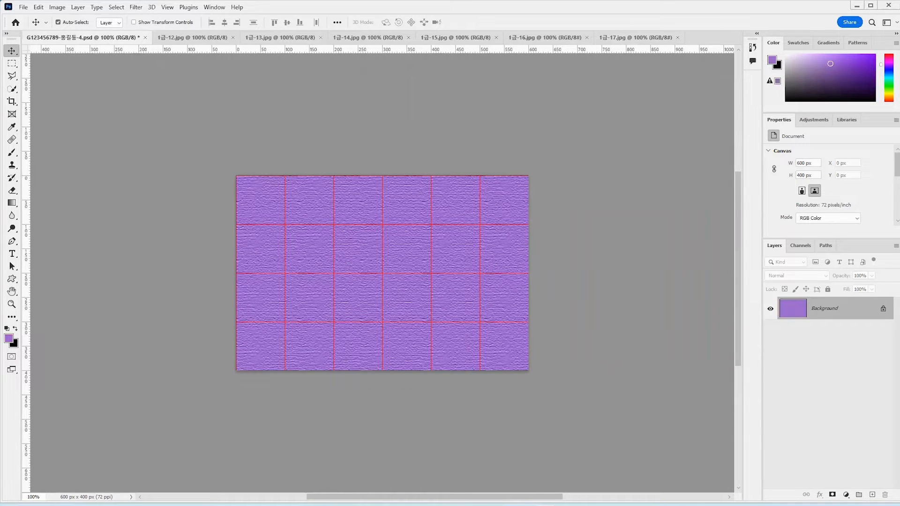
# Copy the whole 1급-12.jpg image into the new document and scale it to about 609 x 457 px, covering the canvas
pyautogui.click(207, 40)
pyautogui.hotkey('ctrl', 'a')
pyautogui.click(99, 42)
pyautogui.hotkey('ctrl', 'v')
pyautogui.hotkey('ctrl', 't')
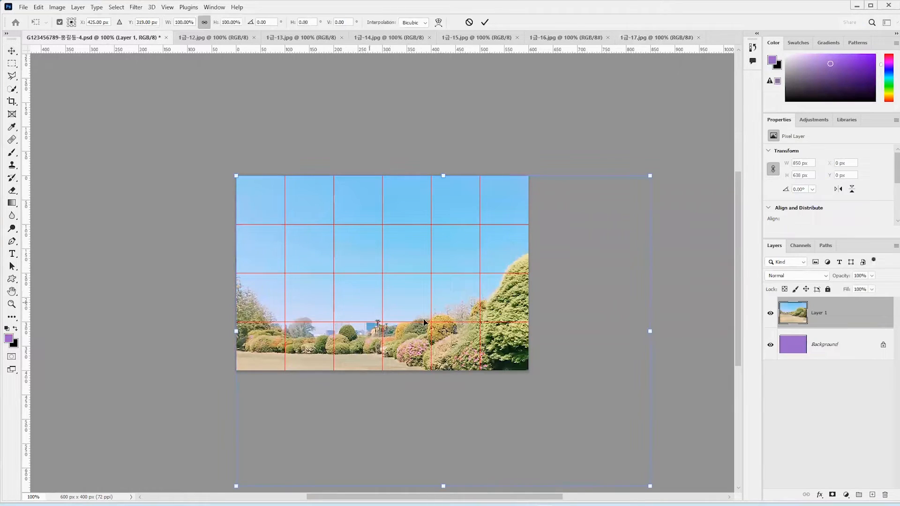
pyautogui.moveTo(650, 479); pyautogui.dragTo(557, 373)
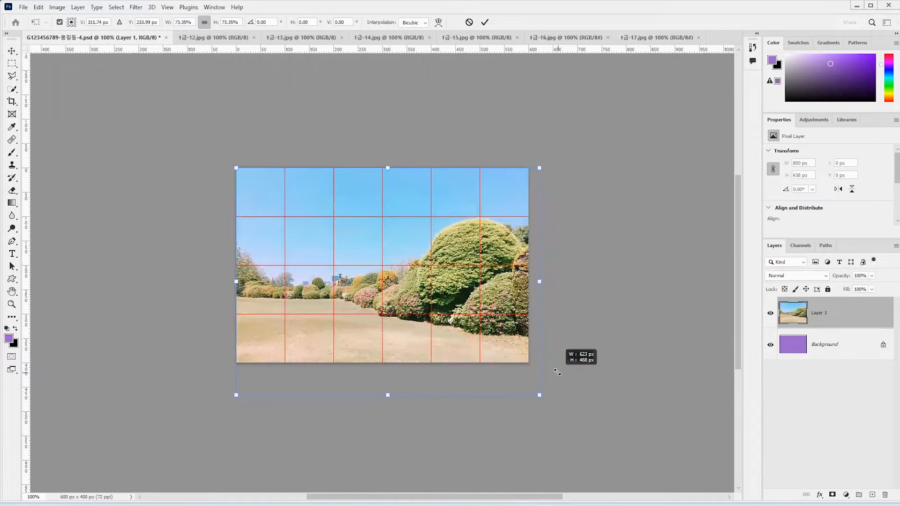
pyautogui.moveTo(557, 359)
pyautogui.mouseDown()
pyautogui.moveTo(556, 350)
pyautogui.moveTo(569, 364)
pyautogui.moveTo(560, 354)
pyautogui.mouseUp()
pyautogui.press('Return')
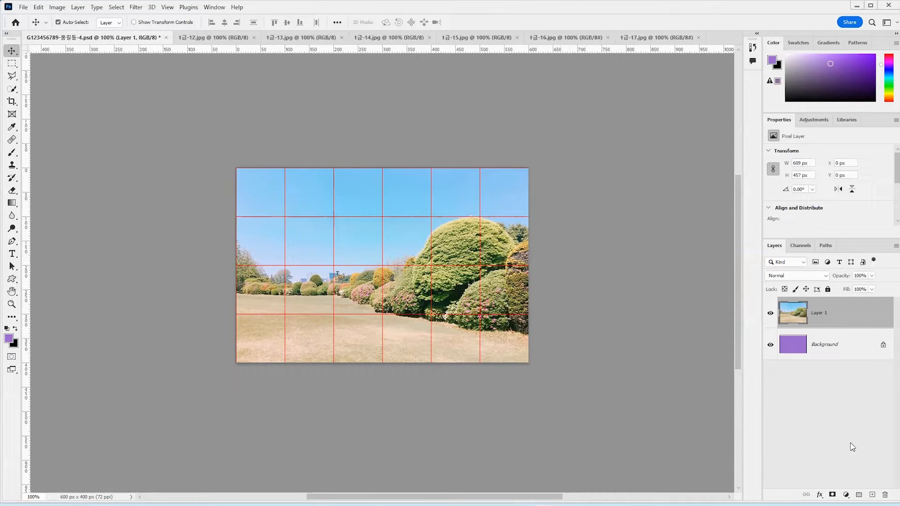
# Add a layer mask to the garden photo layer and set up the Gradient tool from the Black, White preset
pyautogui.click(833, 495)
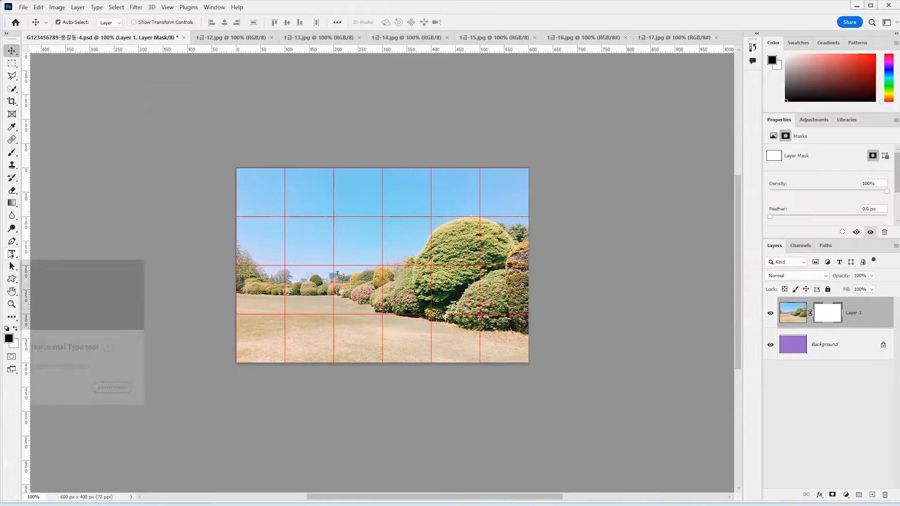
pyautogui.click(11, 203)
pyautogui.click(72, 23)
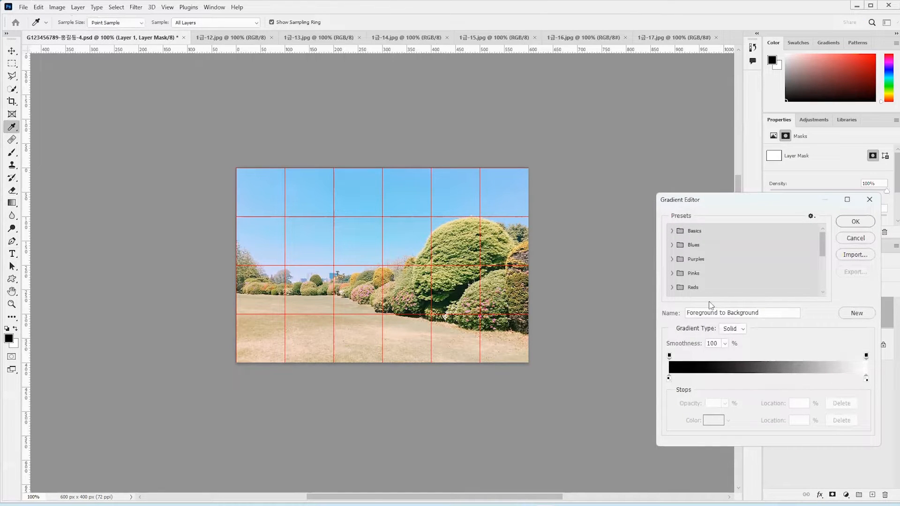
pyautogui.click(675, 233)
pyautogui.click(714, 248)
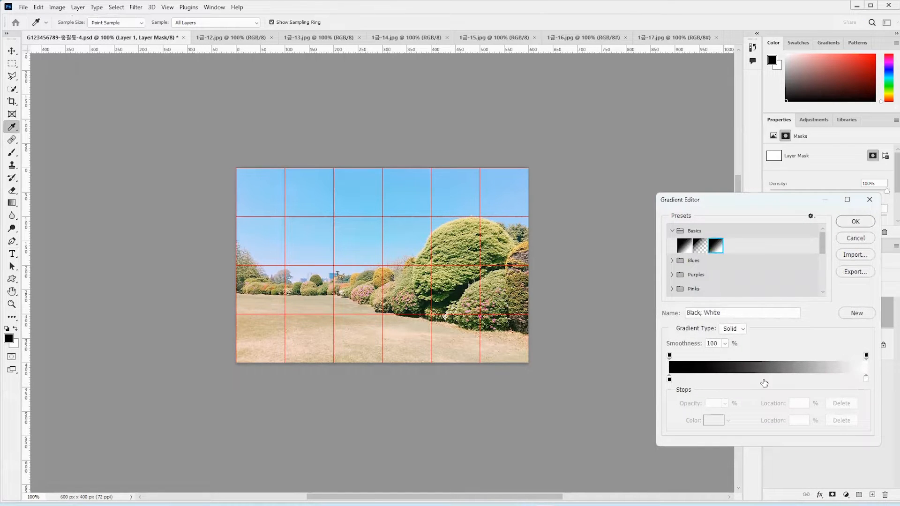
pyautogui.moveTo(669, 378); pyautogui.dragTo(763, 379)
pyautogui.moveTo(866, 378); pyautogui.dragTo(669, 378)
pyautogui.moveTo(763, 379); pyautogui.dragTo(866, 379)
pyautogui.click(851, 219)
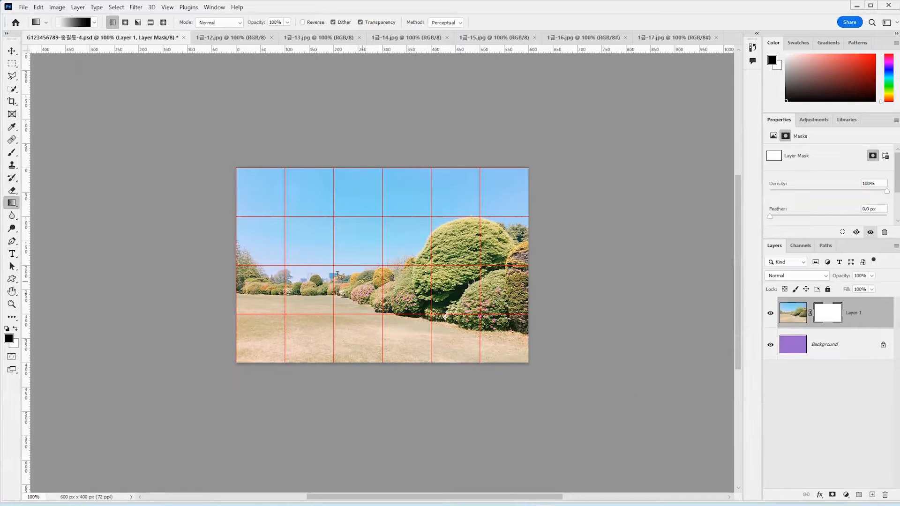
# Draw a horizontal linear gradient on the layer mask so the garden photo fades into the purple texture on the right
pyautogui.click(303, 22)
pyautogui.click(302, 22)
pyautogui.moveTo(352, 265); pyautogui.dragTo(496, 264)
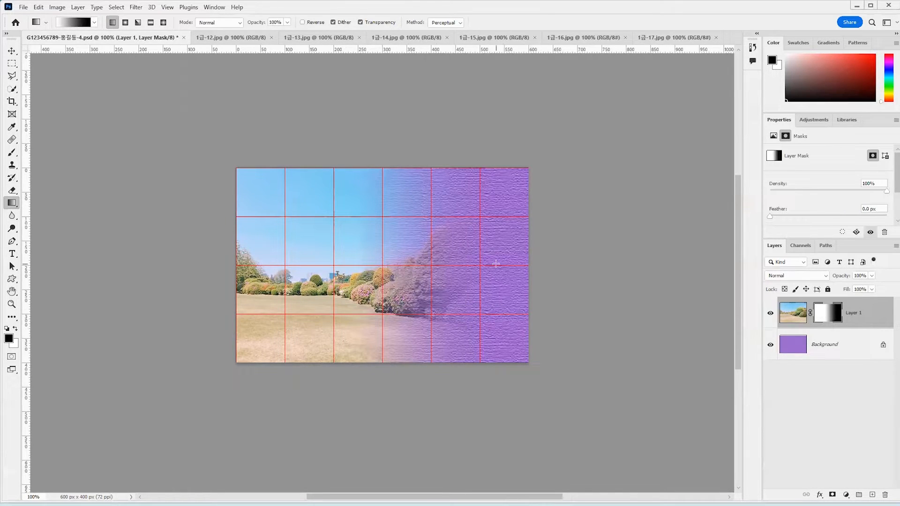
# Close 1급-12.jpg and bring up the yoga mat image 1급-13.jpg
pyautogui.click(259, 37)
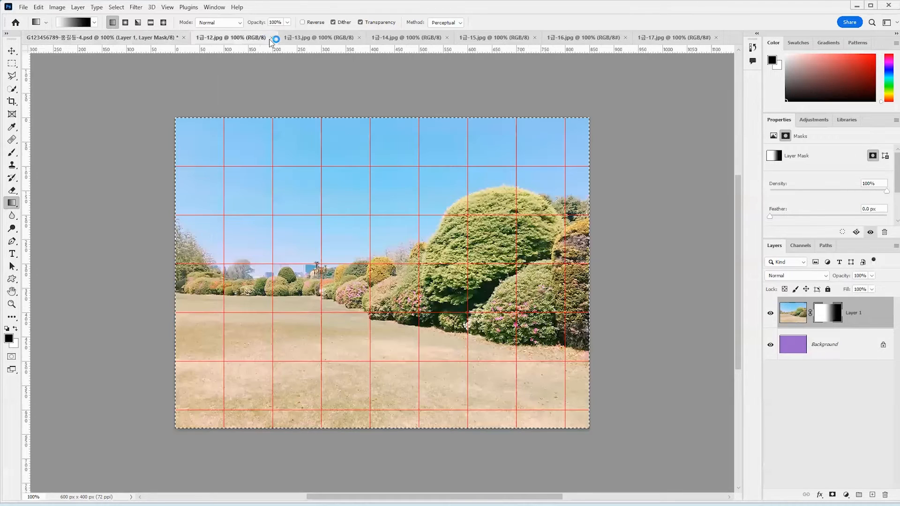
pyautogui.click(271, 37)
pyautogui.click(253, 38)
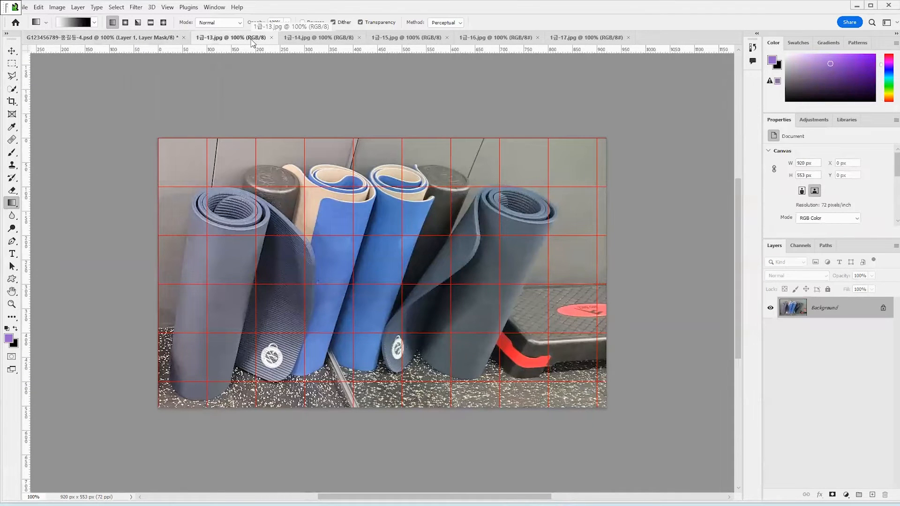
# Hide the grid and brush over the four left yoga mats with the Quick Selection tool at brush size 40
pyautogui.hotkey('ctrl', "'")
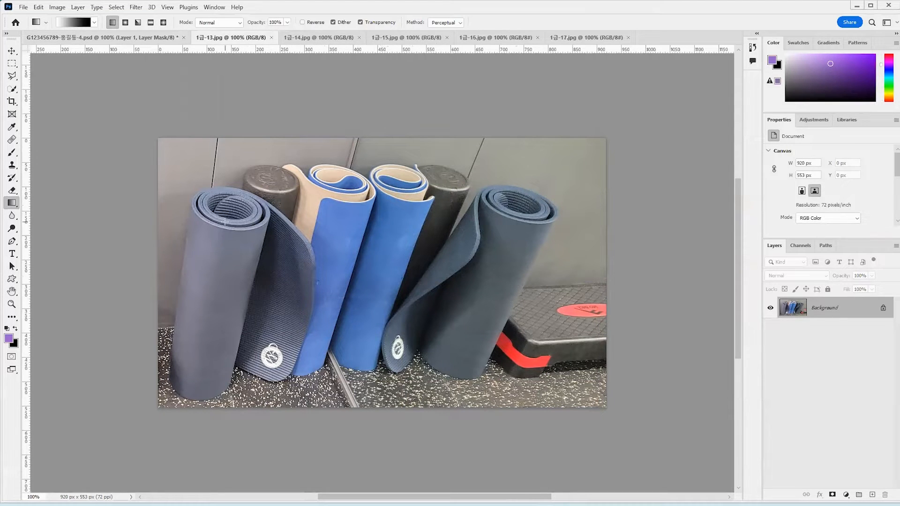
pyautogui.press('w')
pyautogui.press('w')
pyautogui.press(']')
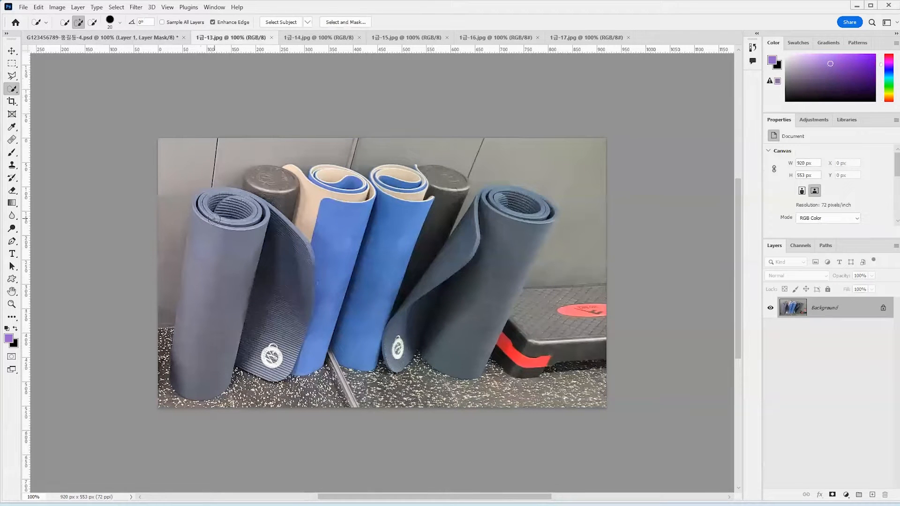
pyautogui.click(207, 253)
pyautogui.moveTo(208, 253)
pyautogui.mouseDown()
pyautogui.moveTo(200, 291)
pyautogui.moveTo(272, 187)
pyautogui.moveTo(338, 184)
pyautogui.moveTo(371, 195)
pyautogui.moveTo(402, 180)
pyautogui.moveTo(385, 241)
pyautogui.moveTo(299, 301)
pyautogui.moveTo(336, 224)
pyautogui.mouseUp()
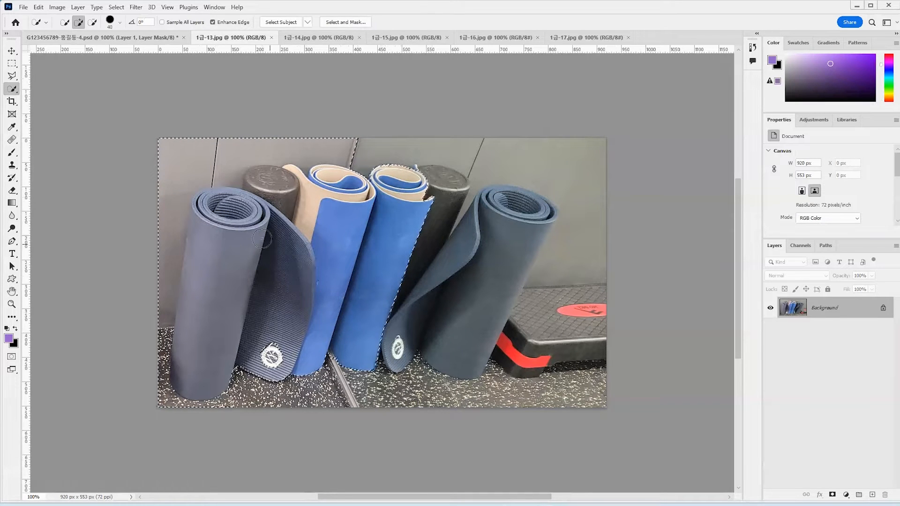
# Subtract the wall and floor areas from the selection and clean up its edge around the rolled top of the leftmost mat
pyautogui.moveTo(183, 144)
pyautogui.mouseDown()
pyautogui.moveTo(153, 164)
pyautogui.moveTo(242, 141)
pyautogui.moveTo(350, 135)
pyautogui.mouseUp()
pyautogui.moveTo(160, 175)
pyautogui.mouseDown()
pyautogui.moveTo(183, 229)
pyautogui.moveTo(150, 318)
pyautogui.mouseUp()
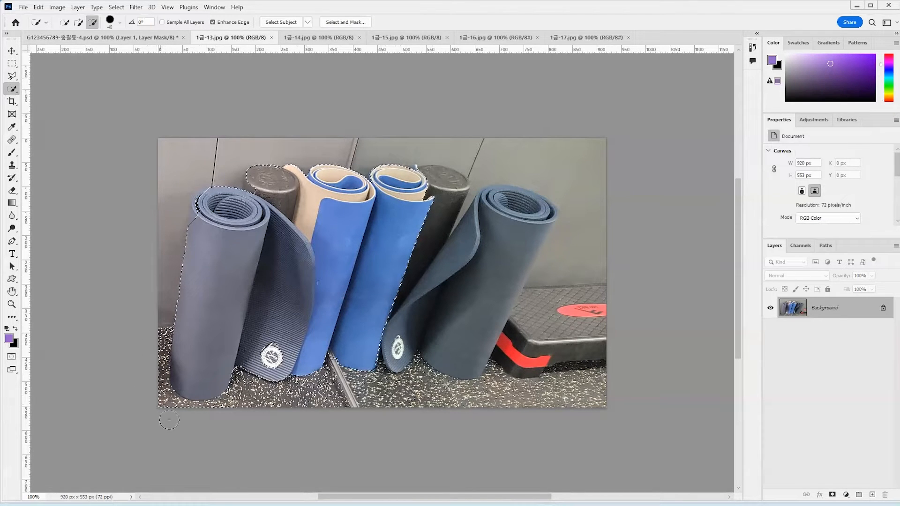
pyautogui.moveTo(230, 413)
pyautogui.mouseDown()
pyautogui.moveTo(212, 404)
pyautogui.moveTo(223, 413)
pyautogui.moveTo(172, 418)
pyautogui.moveTo(151, 394)
pyautogui.mouseUp()
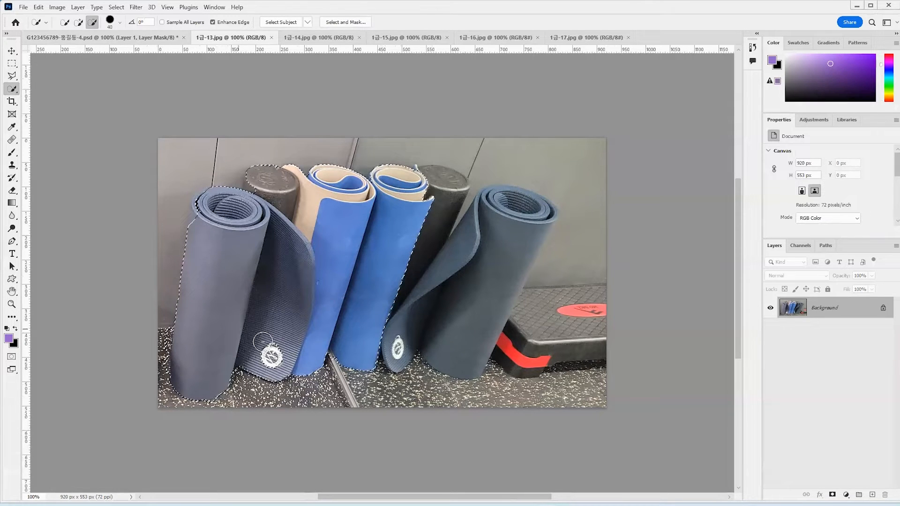
pyautogui.moveTo(205, 202)
pyautogui.mouseDown()
pyautogui.moveTo(199, 221)
pyautogui.moveTo(210, 203)
pyautogui.mouseUp()
pyautogui.moveTo(268, 189)
pyautogui.mouseDown()
pyautogui.moveTo(256, 184)
pyautogui.moveTo(253, 191)
pyautogui.mouseUp()
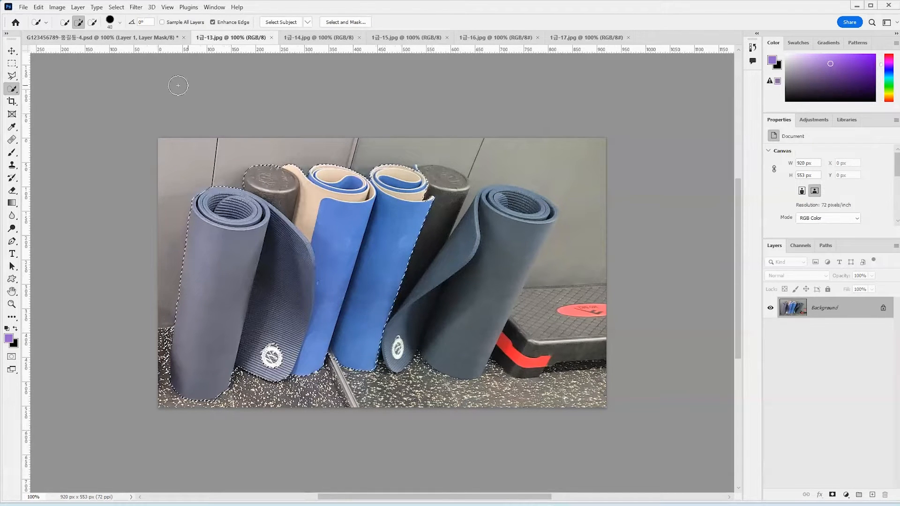
pyautogui.click(140, 39)
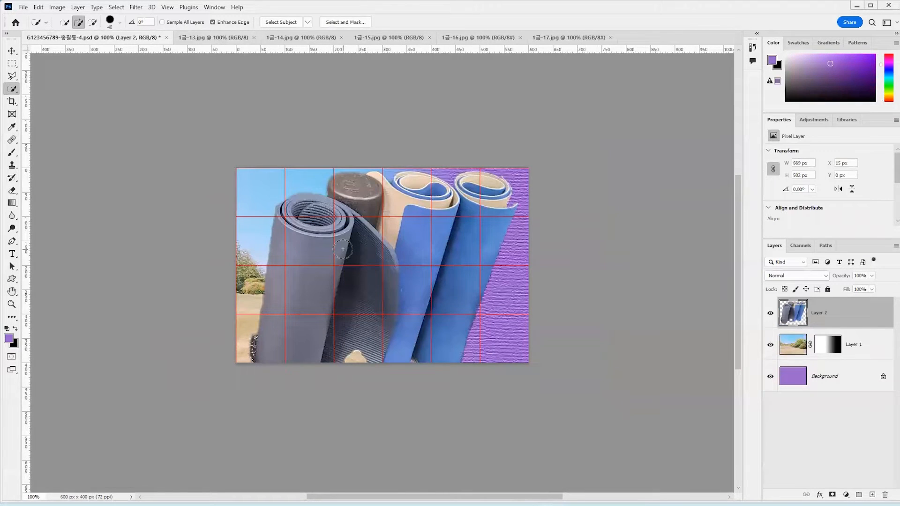
pyautogui.hotkey('ctrl', 't')
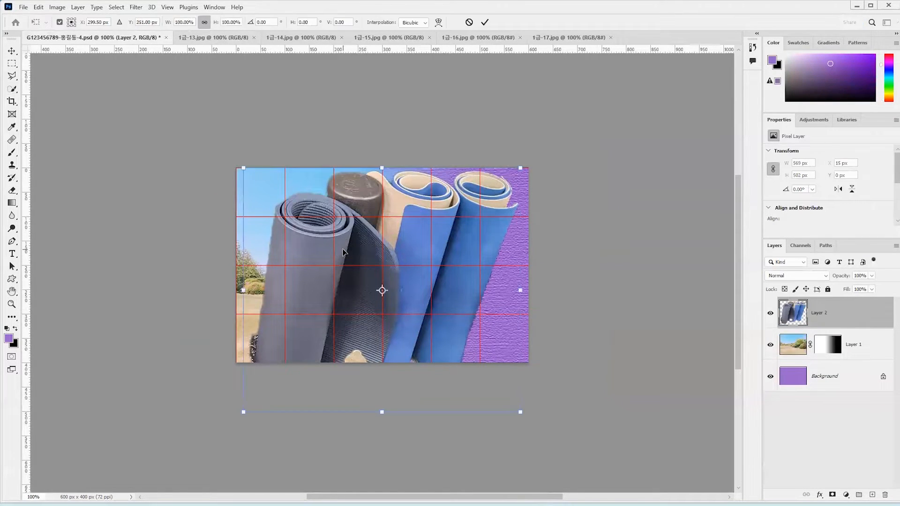
pyautogui.moveTo(520, 413); pyautogui.dragTo(396, 235)
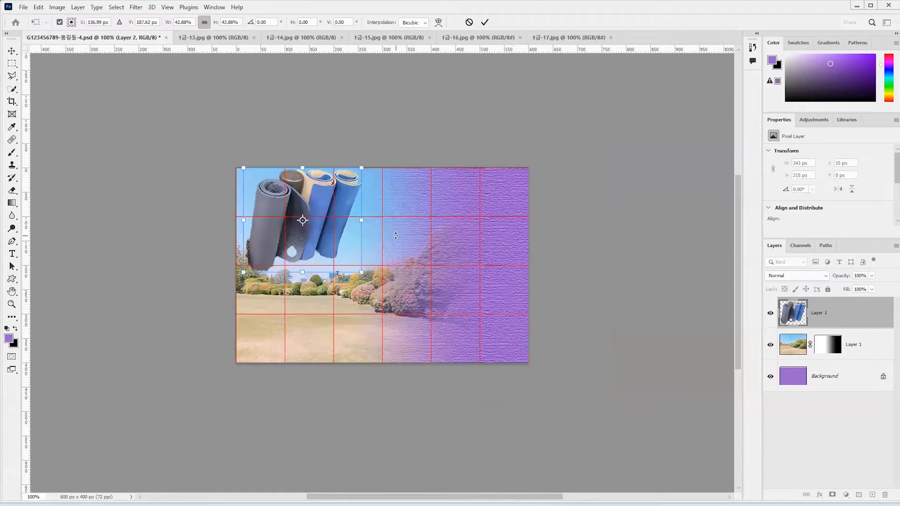
pyautogui.press('Return')
pyautogui.press('w')
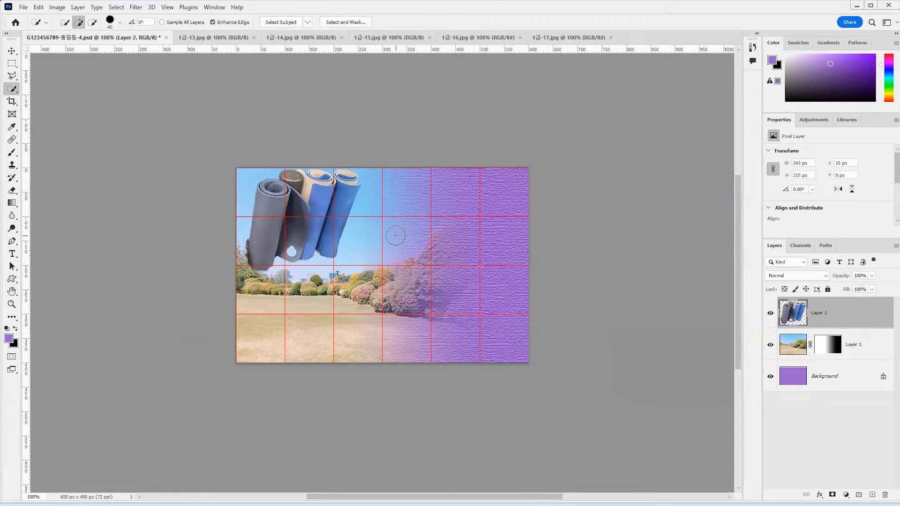
pyautogui.press('Delete')
# Add the round white logo on the dark mat to the selection in 1급-13.jpg and paste the selected mats into the composite
pyautogui.click(237, 39)
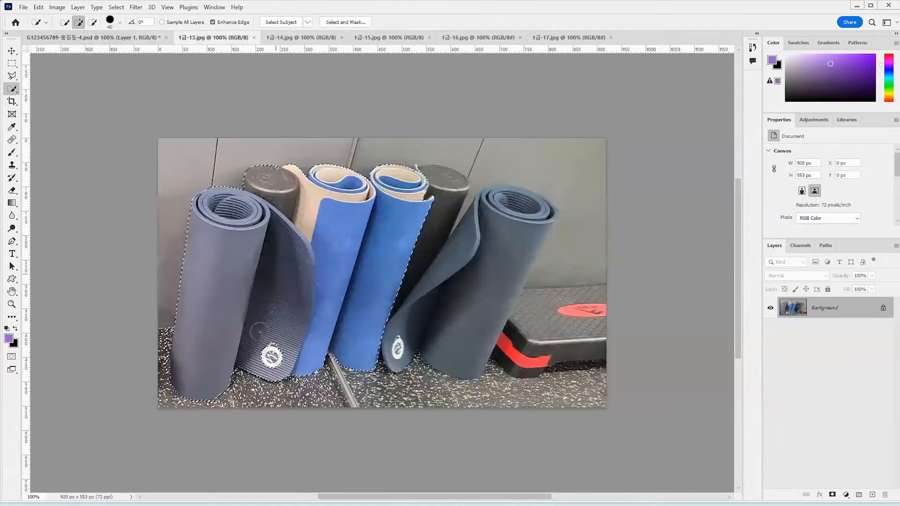
pyautogui.click(272, 356)
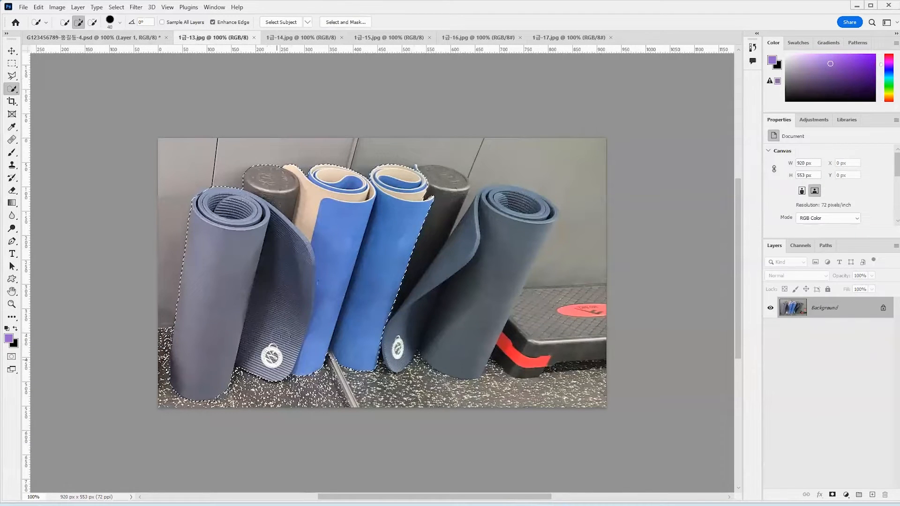
pyautogui.click(94, 38)
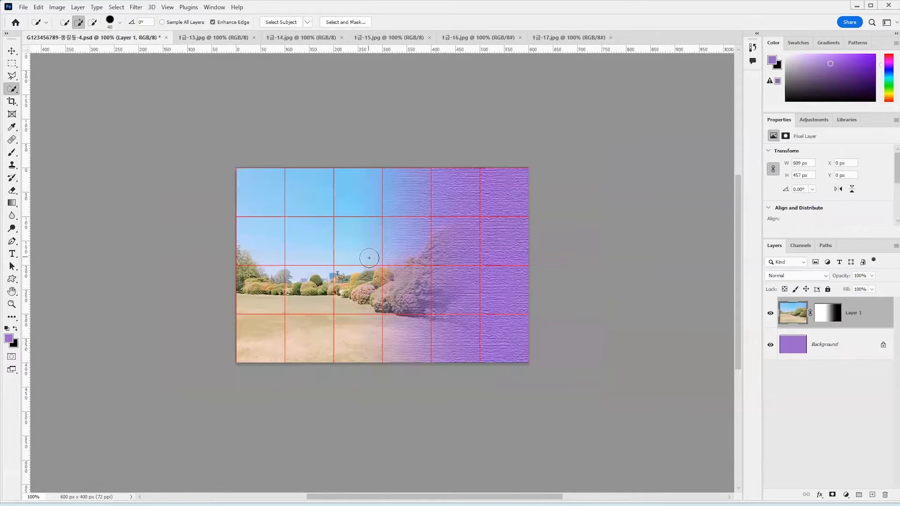
pyautogui.hotkey('ctrl', 'v')
# Scale the yoga mats to about 195 x 172 px and place them over the sky in the canvas's upper left
pyautogui.hotkey('ctrl', 't')
pyautogui.moveTo(521, 412); pyautogui.dragTo(323, 265)
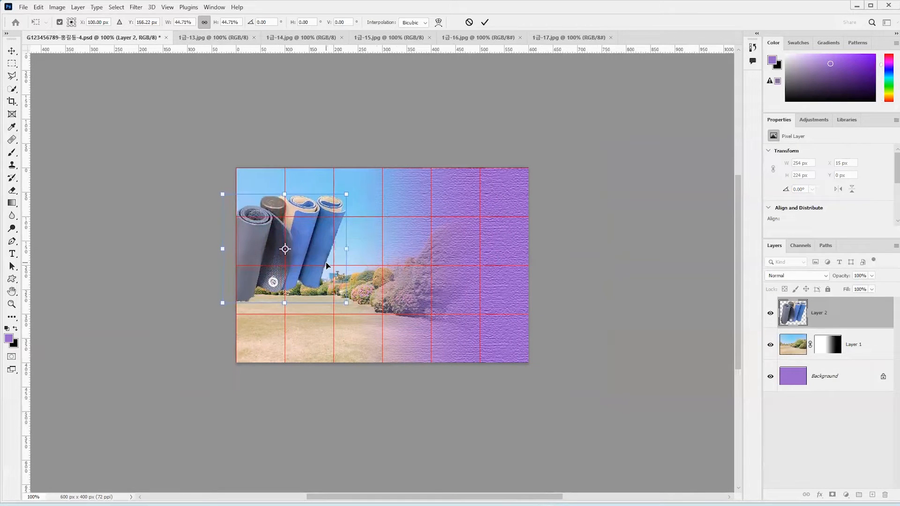
pyautogui.moveTo(223, 301); pyautogui.dragTo(242, 281)
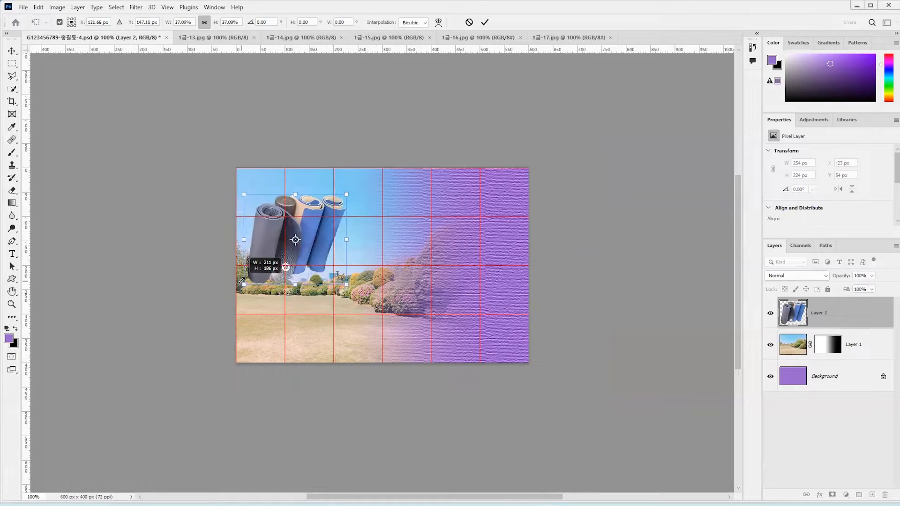
pyautogui.moveTo(334, 250); pyautogui.dragTo(331, 245)
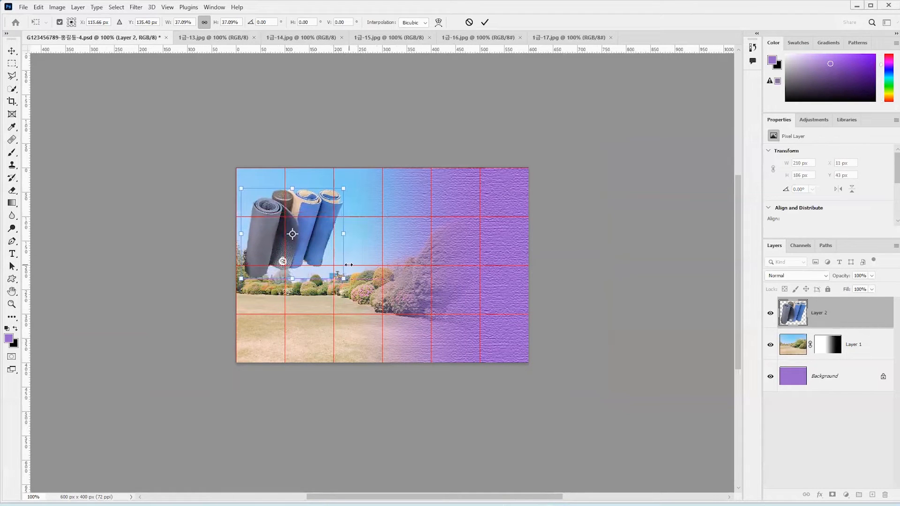
pyautogui.moveTo(337, 275); pyautogui.dragTo(325, 269)
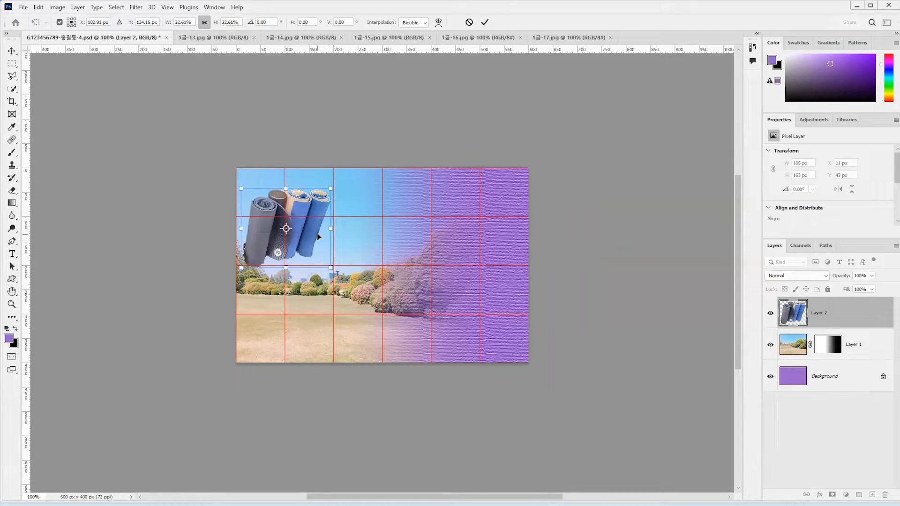
pyautogui.moveTo(319, 235); pyautogui.dragTo(318, 242)
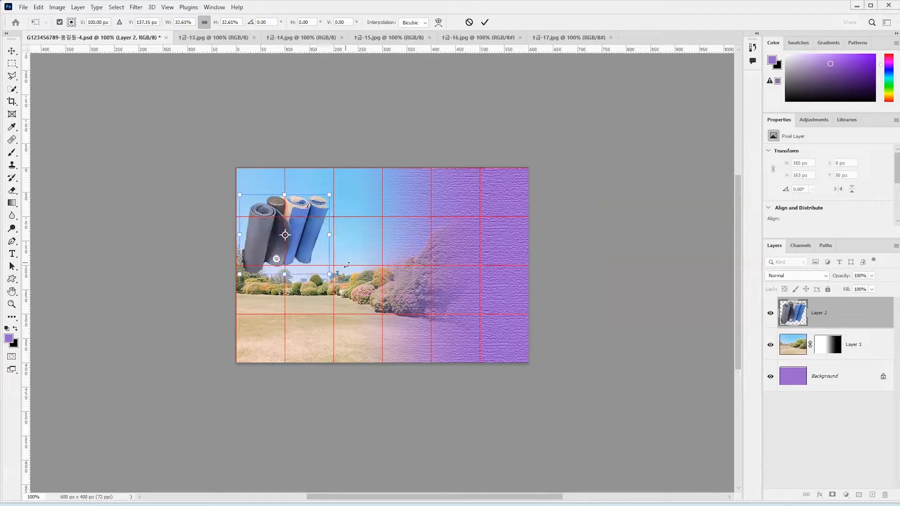
pyautogui.moveTo(329, 273); pyautogui.dragTo(335, 279)
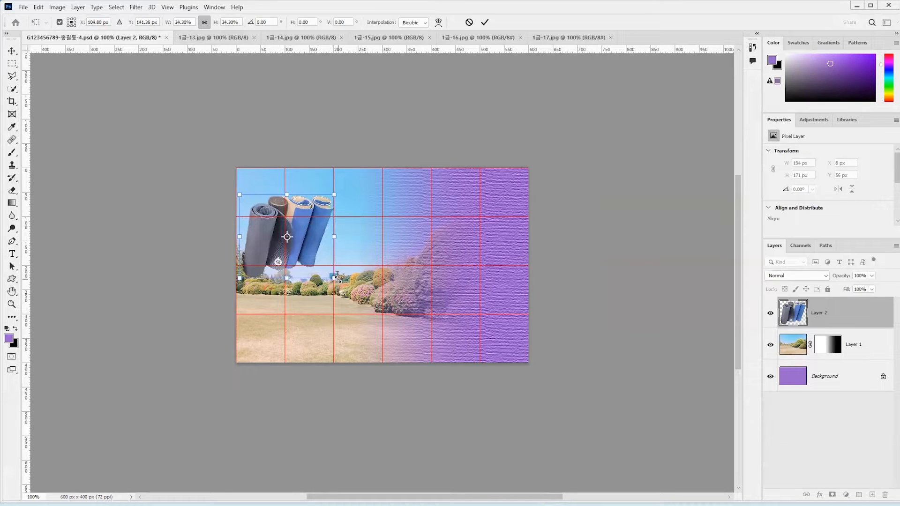
pyautogui.press('Return')
# Erase the leftover floor fragments beside the leftmost mat with a 9 px Eraser
pyautogui.press('w')
pyautogui.click(12, 304)
pyautogui.click(312, 259)
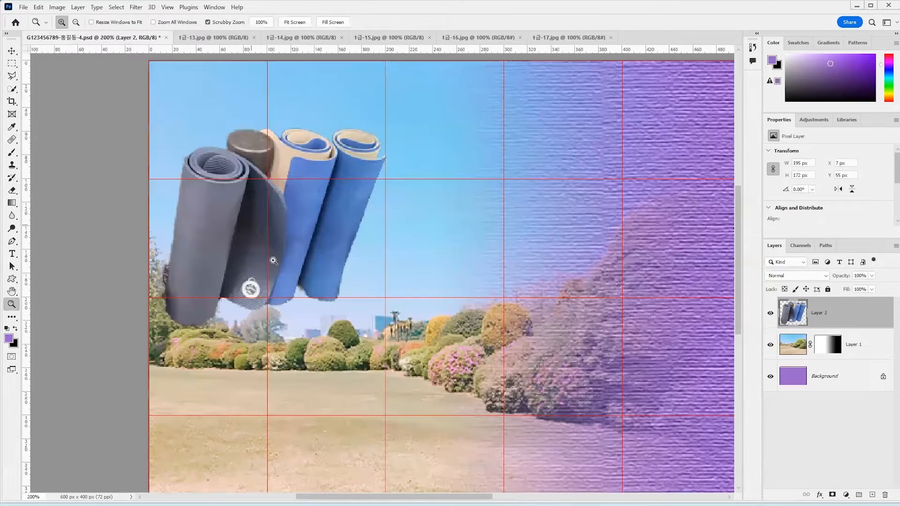
pyautogui.click(376, 261)
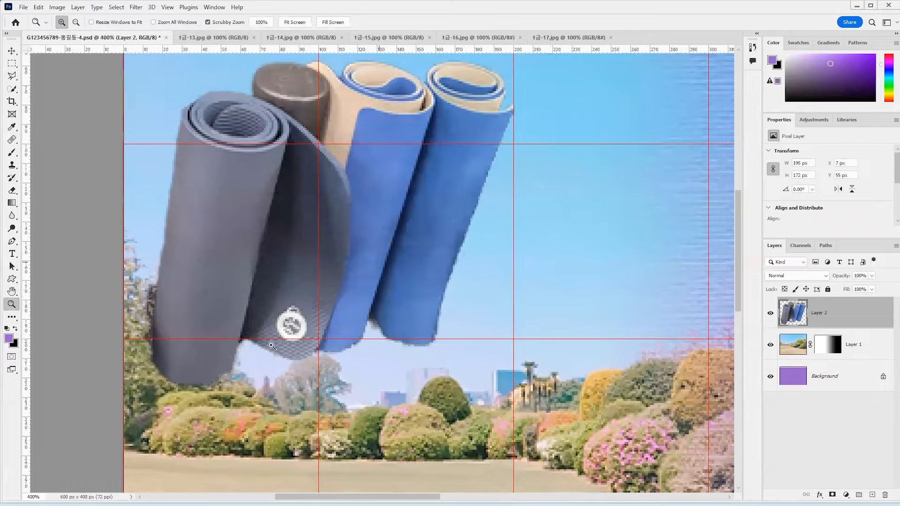
pyautogui.press('e')
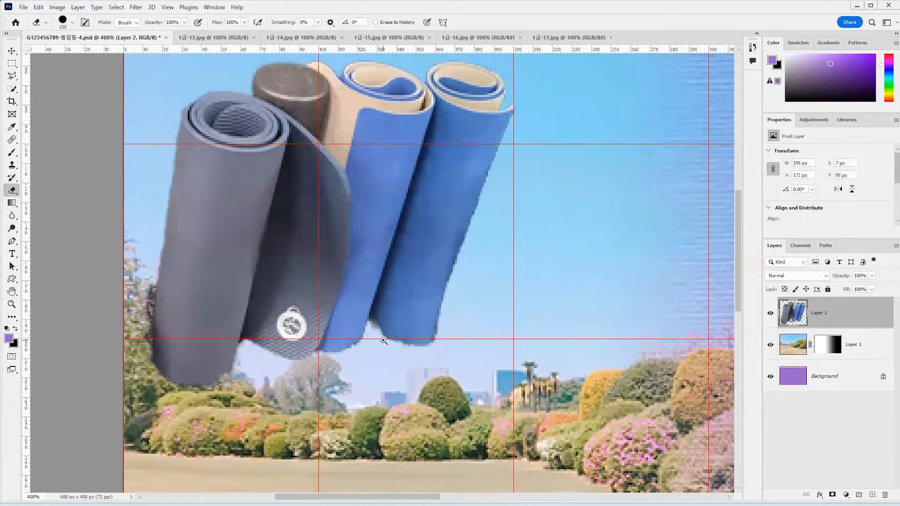
pyautogui.press('[')
pyautogui.press('[')
pyautogui.press('[')
pyautogui.press('[')
pyautogui.press('[')
pyautogui.press('[')
pyautogui.press('[')
pyautogui.press('[')
pyautogui.press('[')
pyautogui.press('[')
pyautogui.press('[')
pyautogui.keyDown('shift'); pyautogui.click(141, 358); pyautogui.keyUp('shift')
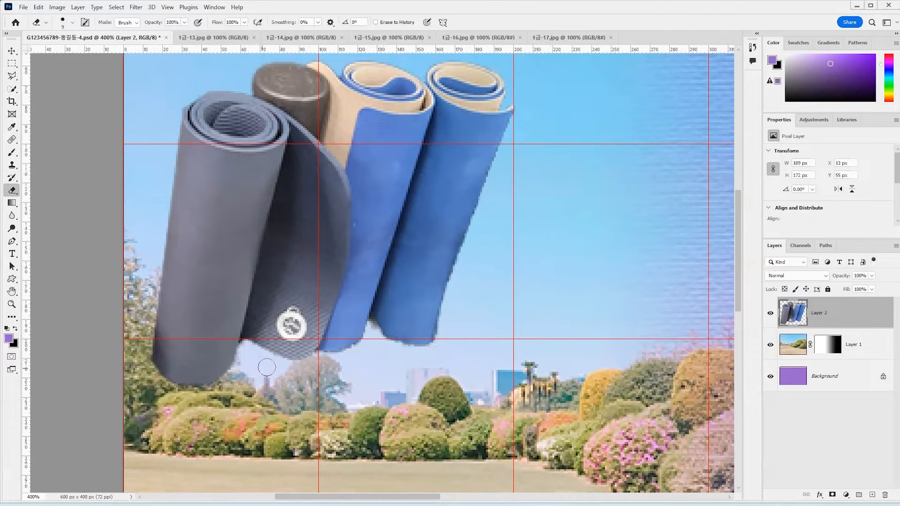
# Clean the dark fringe along the edge of the rightmost blue mat and between the mat bottoms with a 5 px Eraser
pyautogui.press('[')
pyautogui.press('[')
pyautogui.press('[')
pyautogui.press('[')
pyautogui.keyDown('shift'); pyautogui.click(451, 293); pyautogui.keyUp('shift')
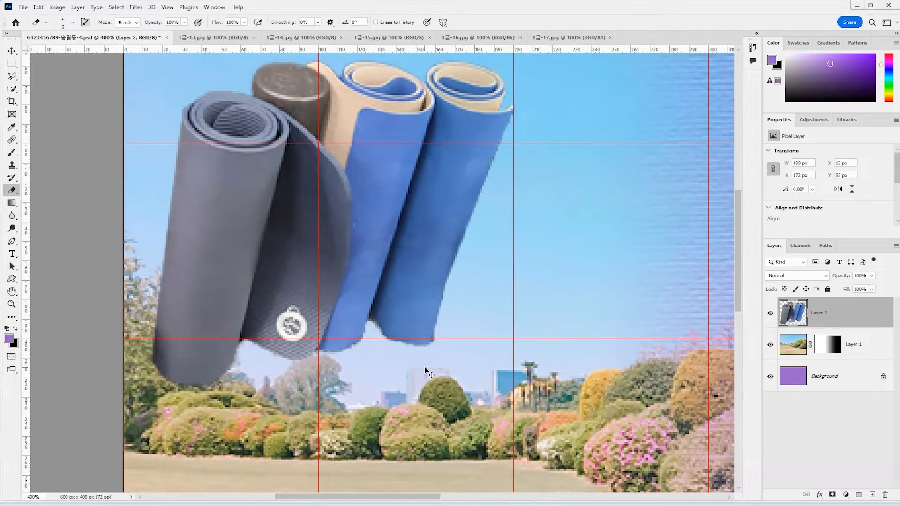
# Set the yoga mat layer's blend mode to Multiply and close 1급-13.jpg
pyautogui.hotkey('ctrl', '-')
pyautogui.hotkey('ctrl', '-')
pyautogui.hotkey('ctrl', '-')
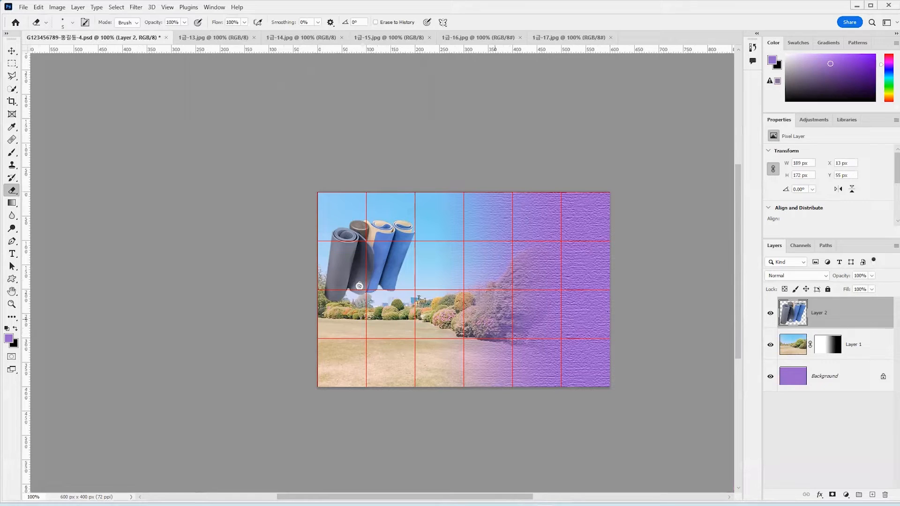
pyautogui.click(824, 276)
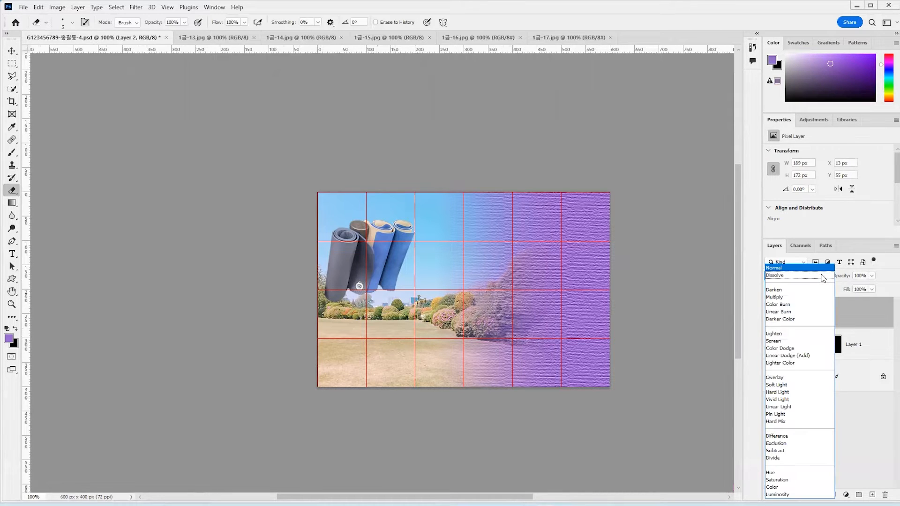
pyautogui.click(796, 298)
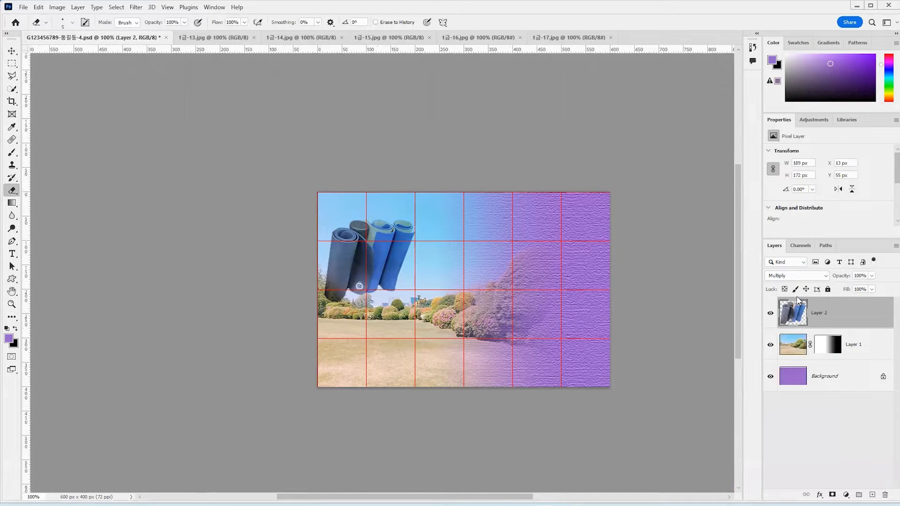
pyautogui.click(254, 38)
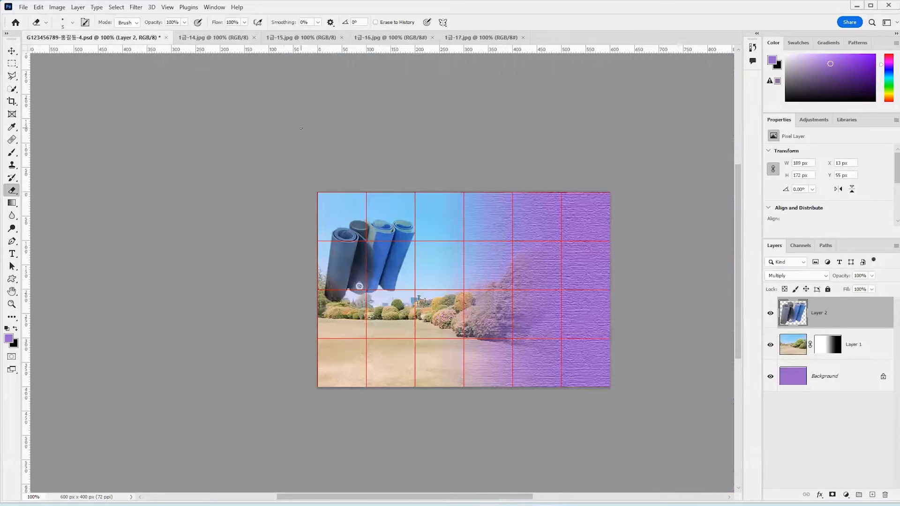
# Bring up 1급-14.jpg without the grid and select the green leaf by inverting a Magic Wand selection of the white background
pyautogui.click(209, 38)
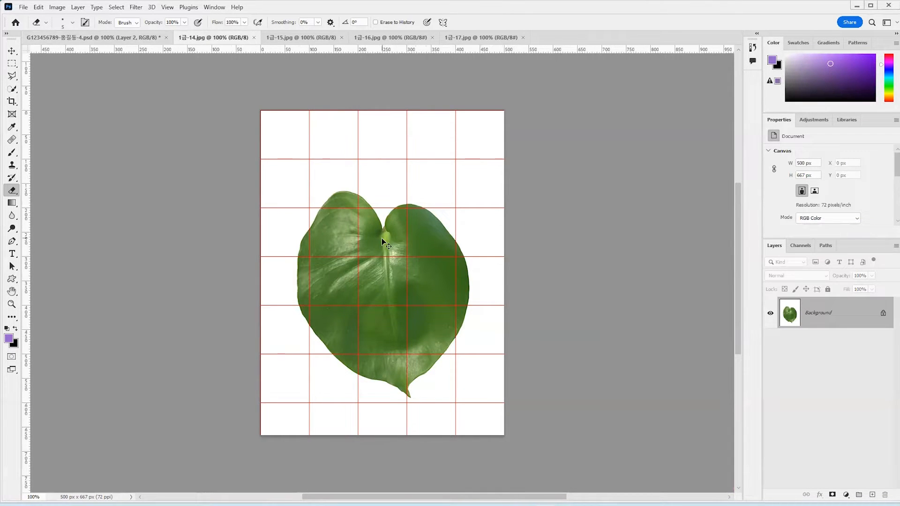
pyautogui.press("ctrl+'")
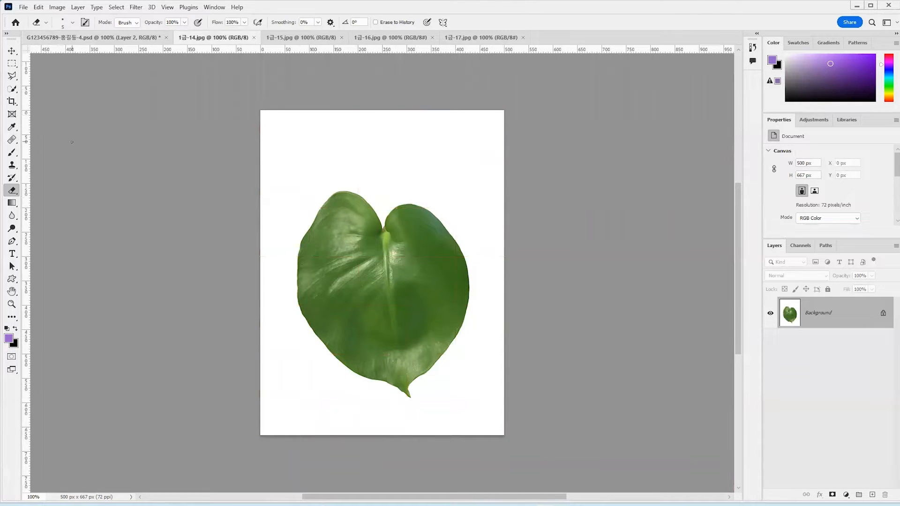
pyautogui.press('w')
pyautogui.rightClick(13, 94)
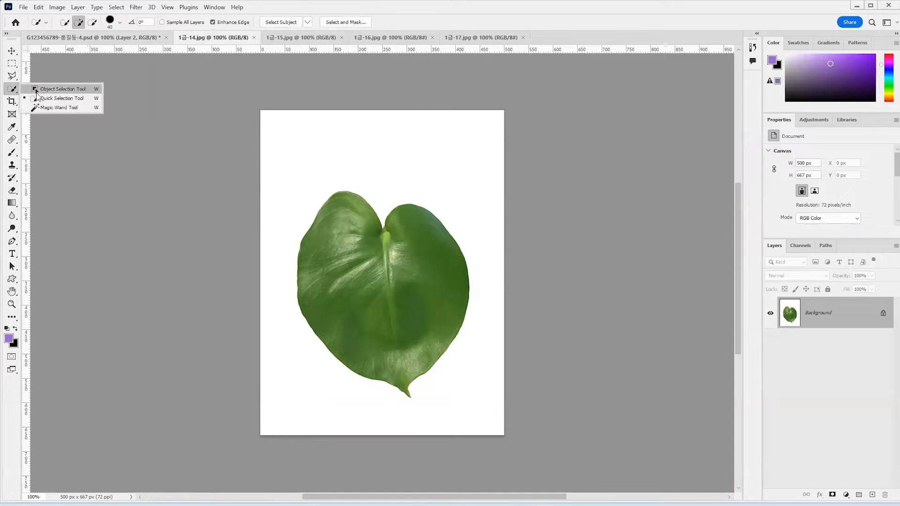
pyautogui.click(52, 107)
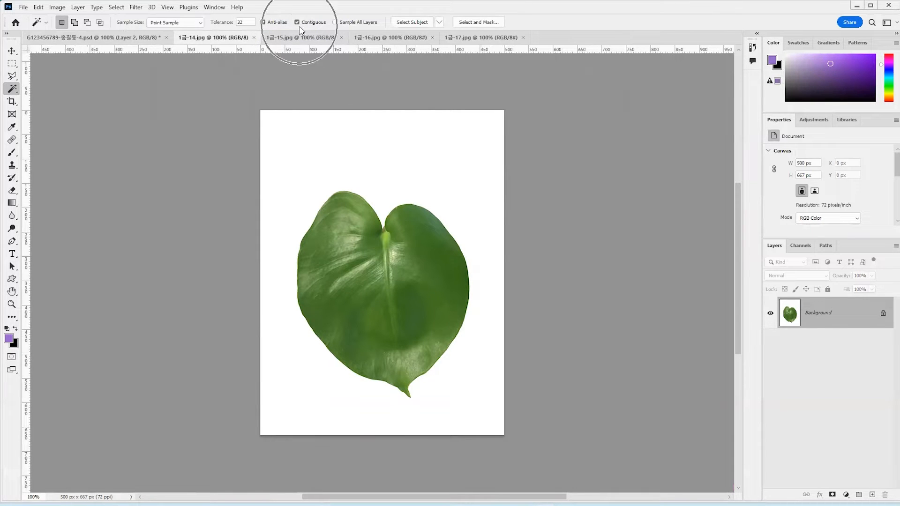
pyautogui.click(295, 141)
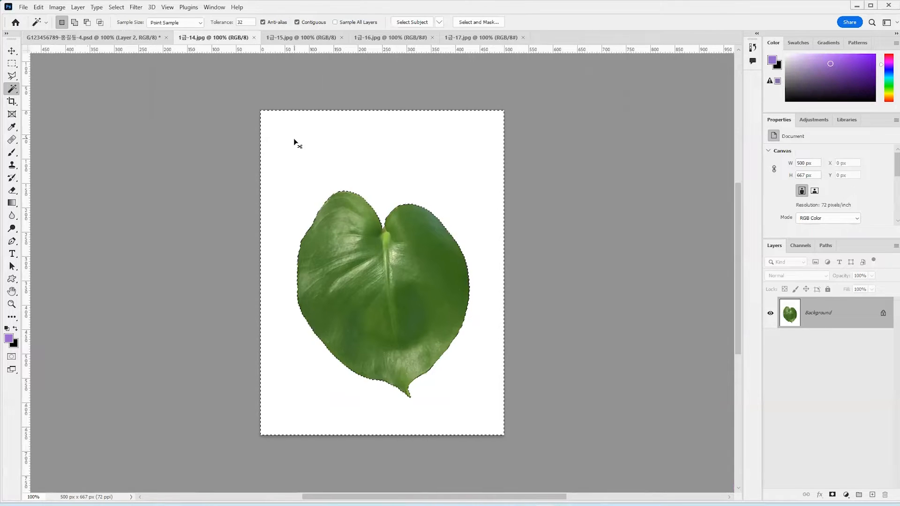
pyautogui.hotkey('ctrl', 'shift', 'i')
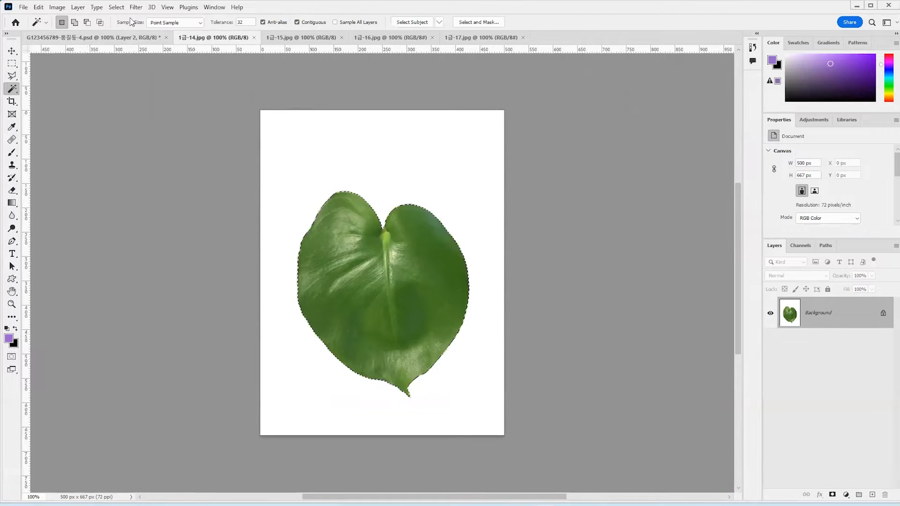
pyautogui.click(116, 7)
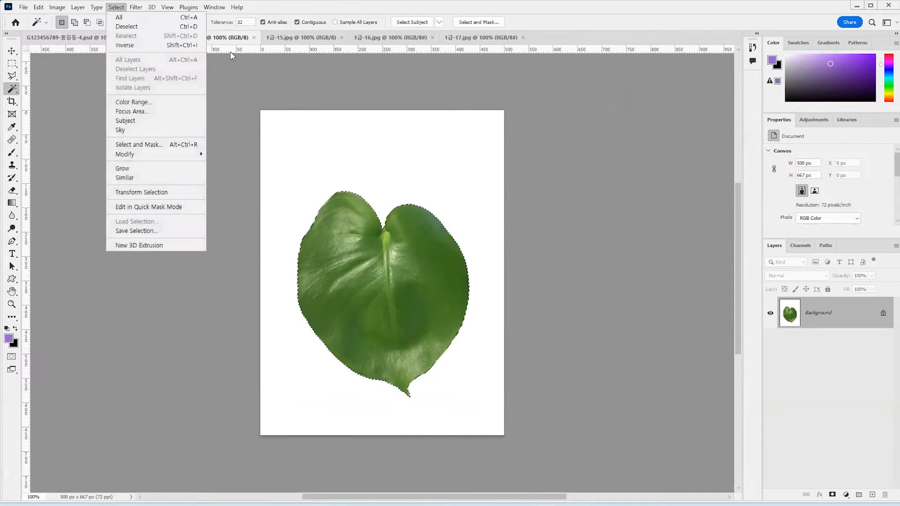
# Copy the selected green leaf into the 600 x 400 px composition as a new layer
pyautogui.click(240, 38)
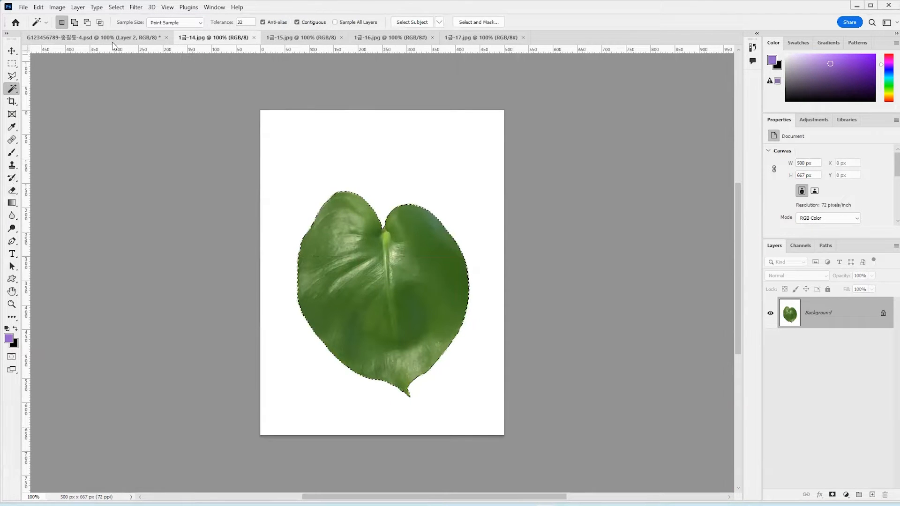
pyautogui.click(94, 37)
pyautogui.hotkey('ctrl', 'v')
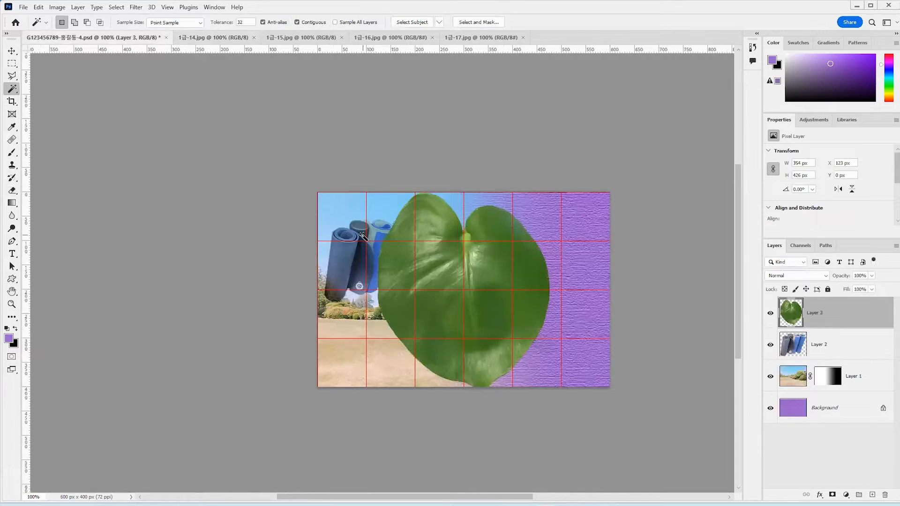
# Rotate the leaf nearly upside down, scale it to about 88 x 107 px near the canvas's right edge, and close 1급-14.jpg
pyautogui.hotkey('ctrl', 't')
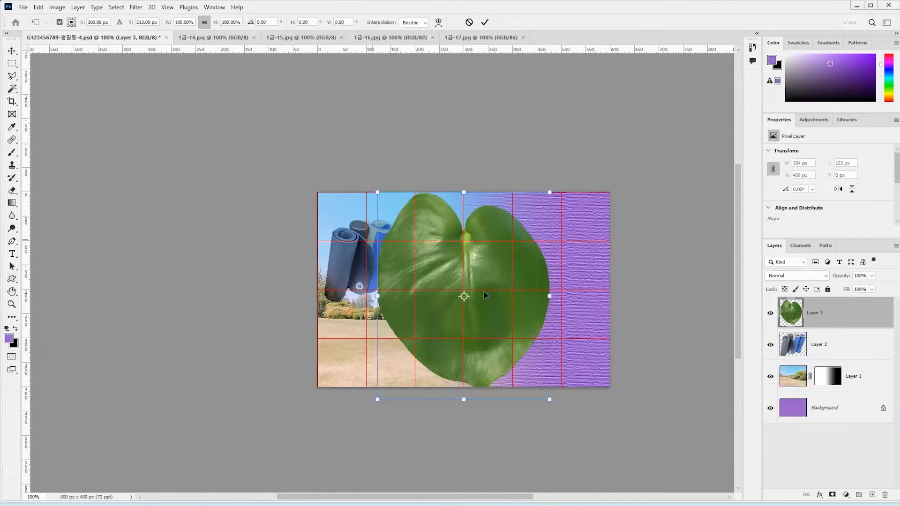
pyautogui.moveTo(578, 413); pyautogui.dragTo(457, 300)
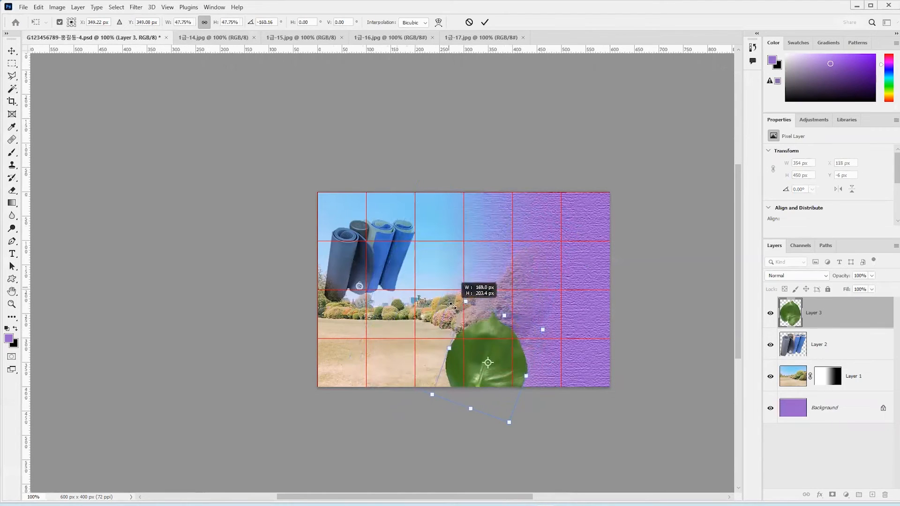
pyautogui.moveTo(482, 330); pyautogui.dragTo(545, 273)
pyautogui.moveTo(574, 361); pyautogui.dragTo(609, 274)
pyautogui.press('Return')
pyautogui.press('w')
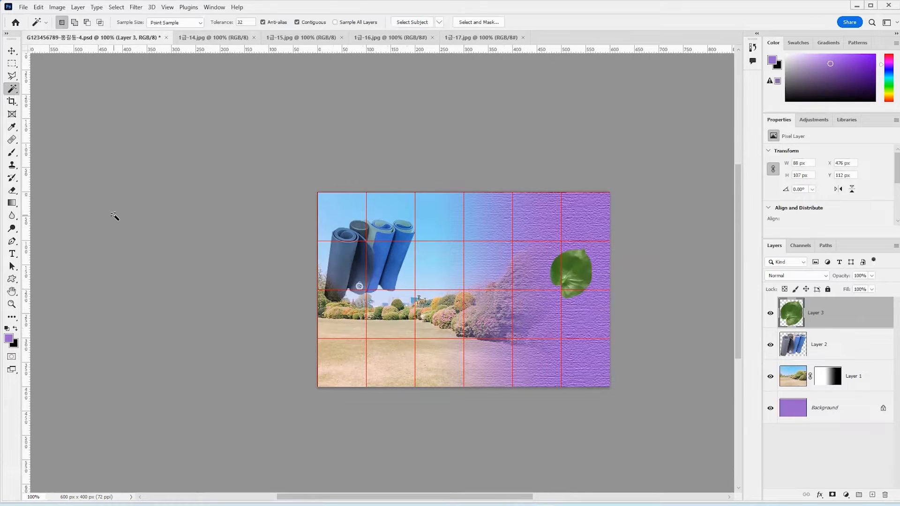
pyautogui.click(235, 37)
pyautogui.click(254, 37)
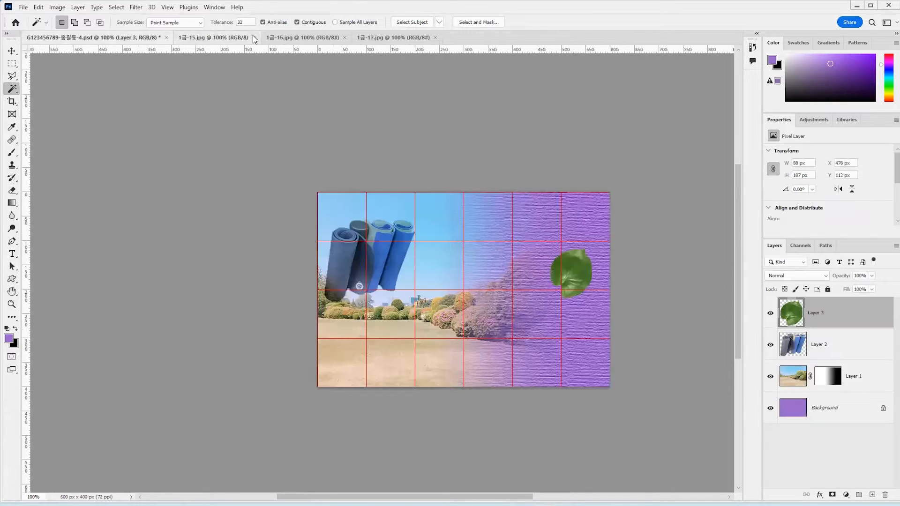
# Select both dumbbells in 1급-15.jpg with the Quick Selection tool, using a 20 px brush to refine the edges and exclude the floor
pyautogui.click(230, 37)
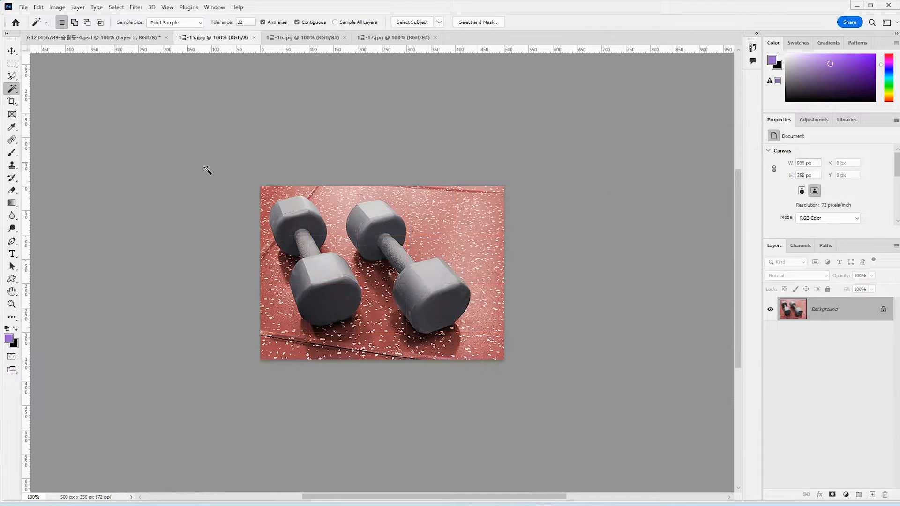
pyautogui.rightClick(13, 89)
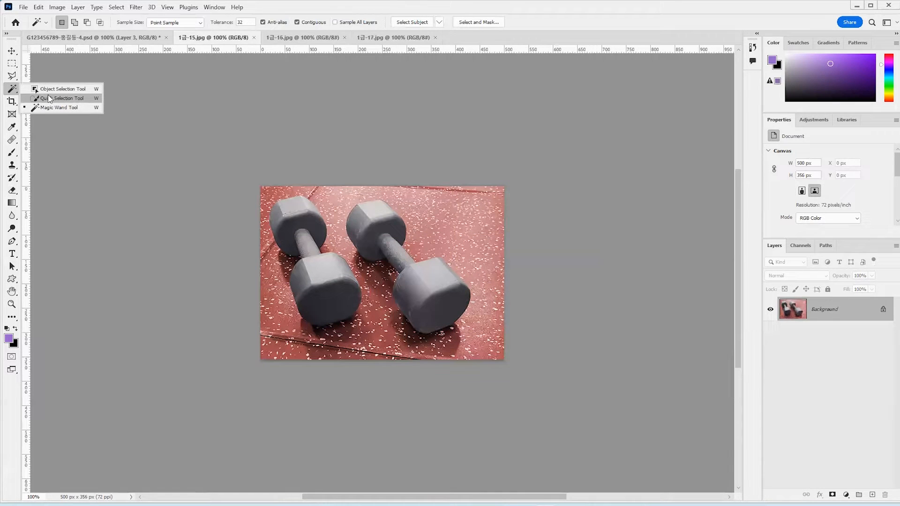
pyautogui.click(49, 98)
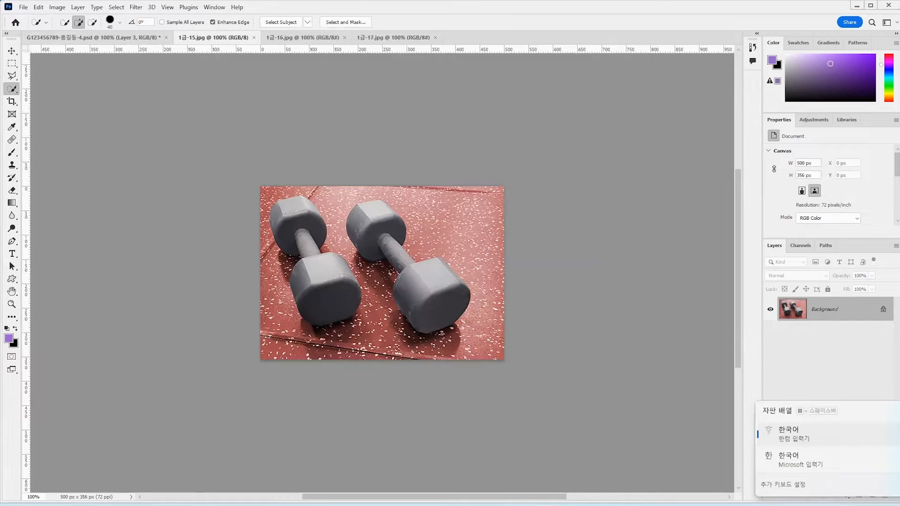
pyautogui.moveTo(337, 241)
pyautogui.mouseDown()
pyautogui.moveTo(291, 227)
pyautogui.moveTo(316, 270)
pyautogui.moveTo(311, 288)
pyautogui.moveTo(329, 296)
pyautogui.mouseUp()
pyautogui.press('[')
pyautogui.press('[')
pyautogui.moveTo(365, 211)
pyautogui.mouseDown()
pyautogui.moveTo(414, 275)
pyautogui.moveTo(417, 303)
pyautogui.mouseUp()
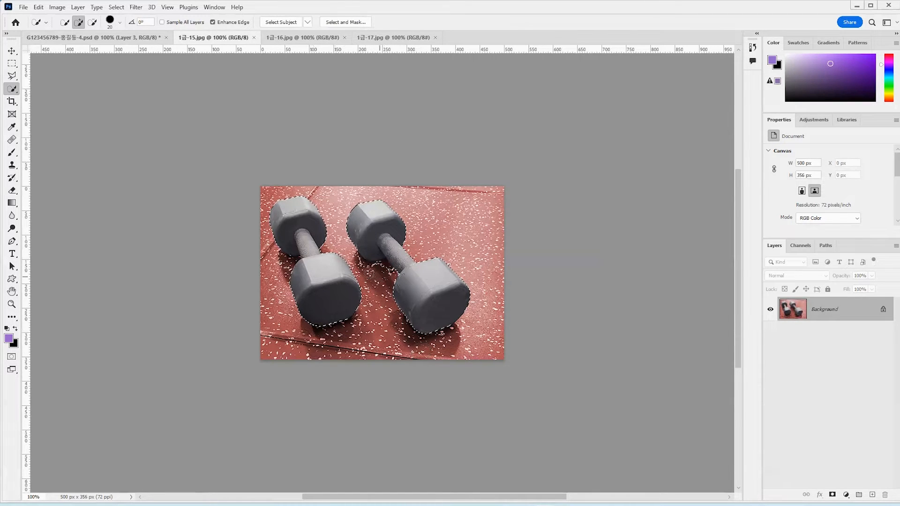
pyautogui.moveTo(363, 267); pyautogui.dragTo(387, 270)
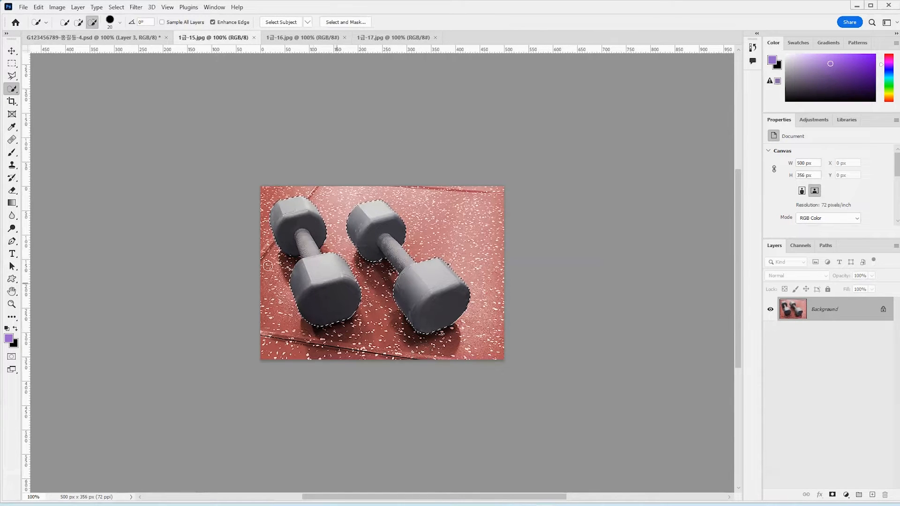
pyautogui.moveTo(270, 255)
pyautogui.mouseDown()
pyautogui.moveTo(279, 276)
pyautogui.moveTo(283, 264)
pyautogui.moveTo(279, 285)
pyautogui.moveTo(267, 270)
pyautogui.moveTo(289, 262)
pyautogui.mouseUp()
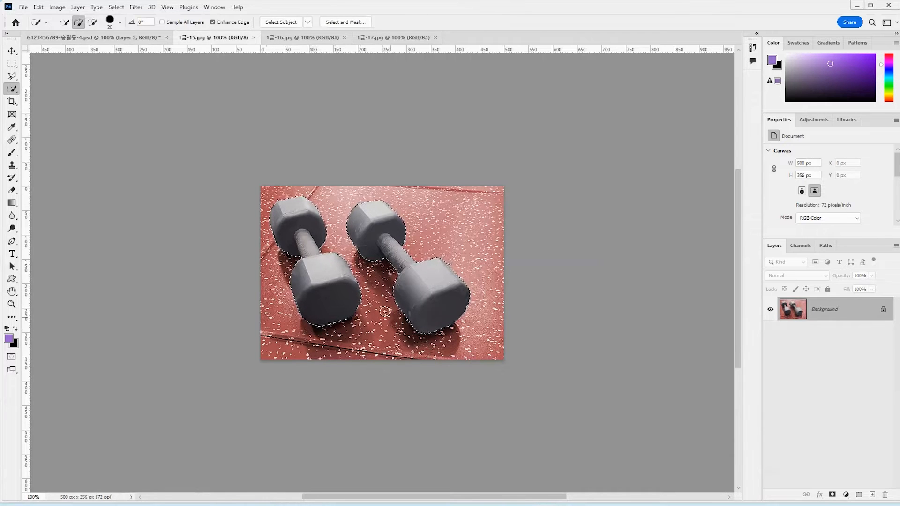
# Paste the selected dumbbells into the composition and flip them horizontally
pyautogui.click(127, 38)
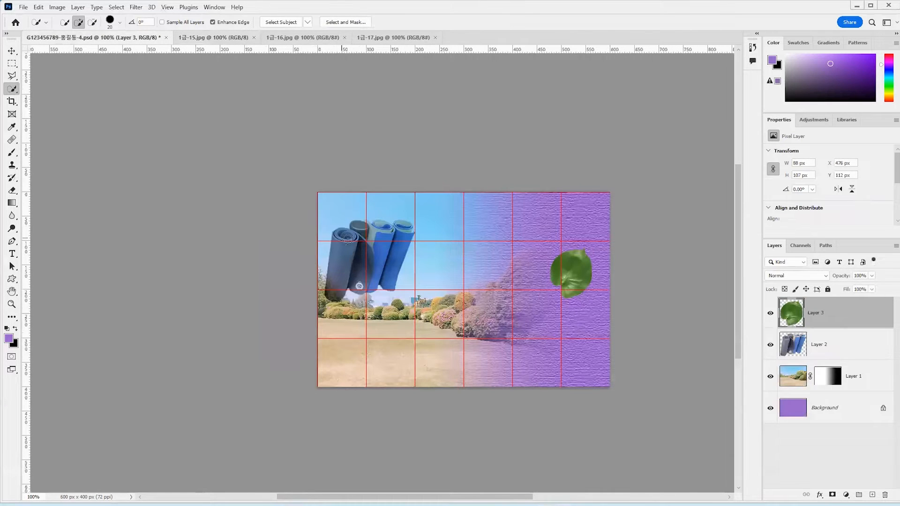
pyautogui.hotkey('ctrl', 'v')
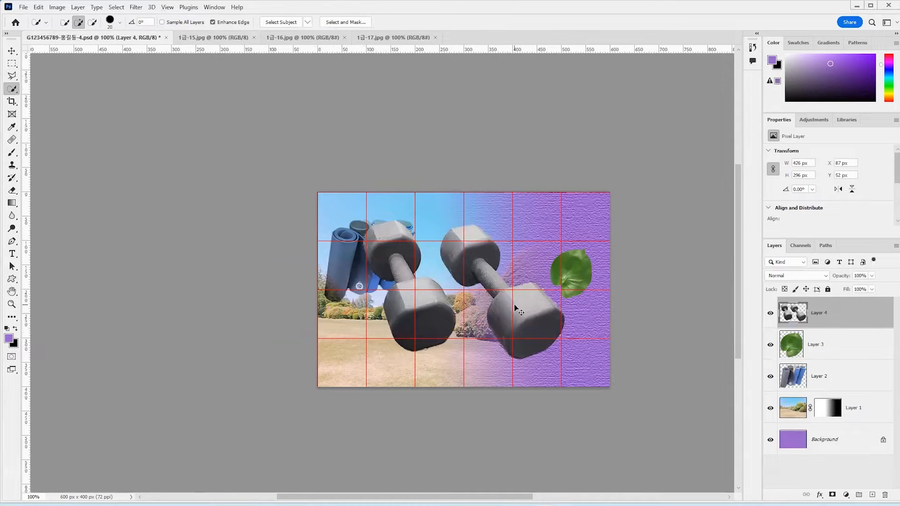
pyautogui.hotkey('ctrl', 't')
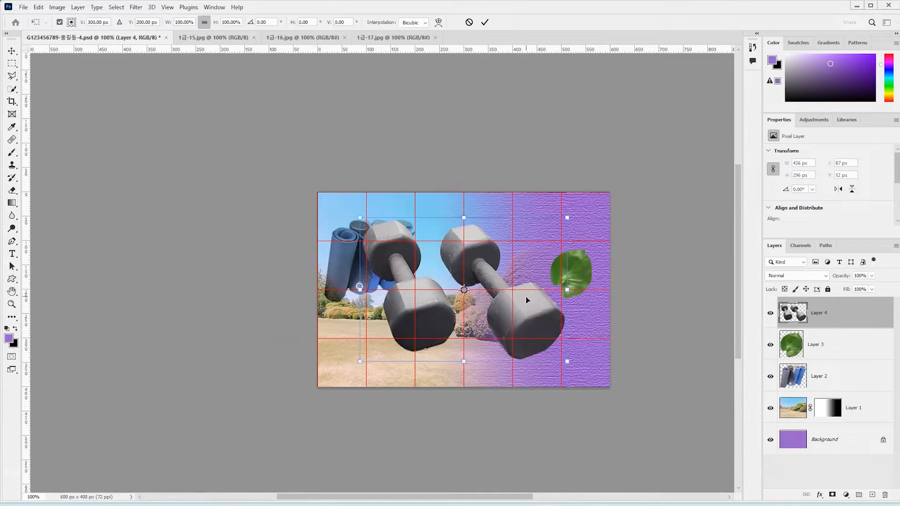
pyautogui.rightClick(525, 267)
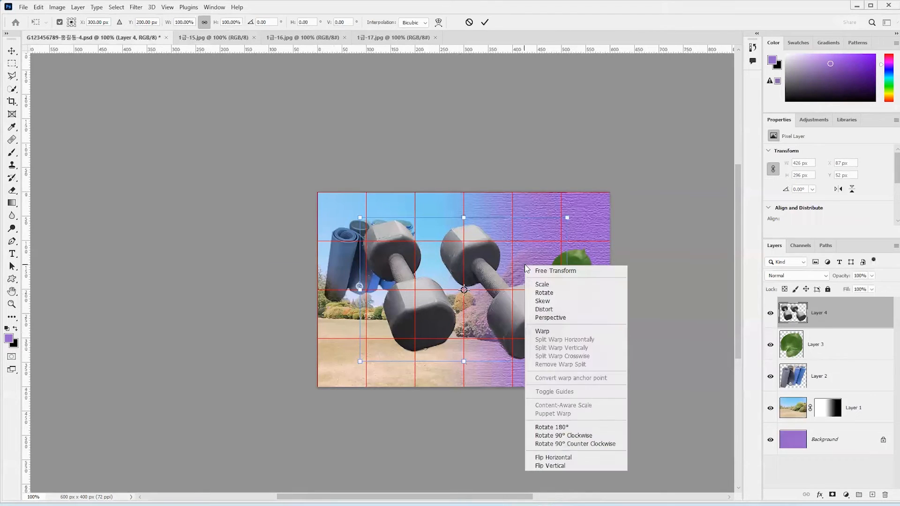
pyautogui.click(589, 457)
# Scale the dumbbells to about 179 x 125 px, place them above and beside the leaf, and close 1급-15.jpg
pyautogui.moveTo(360, 362); pyautogui.dragTo(472, 283)
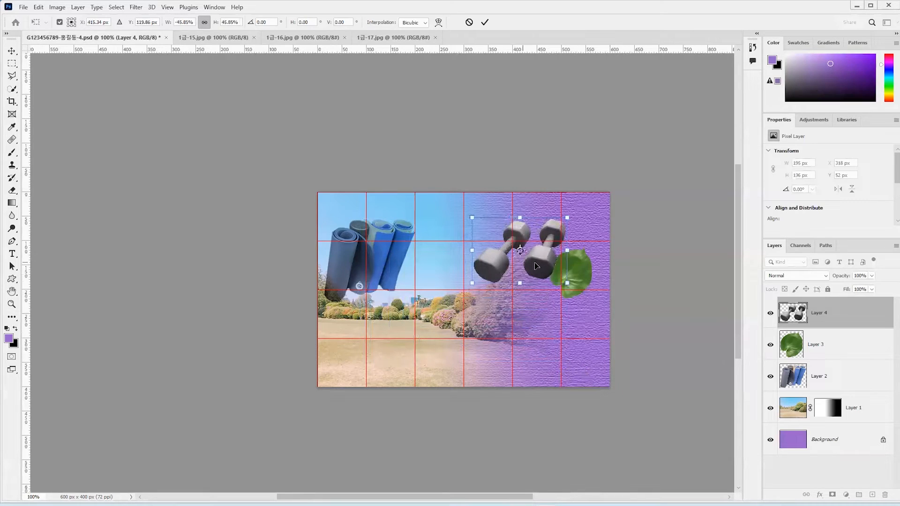
pyautogui.moveTo(540, 266); pyautogui.dragTo(544, 251)
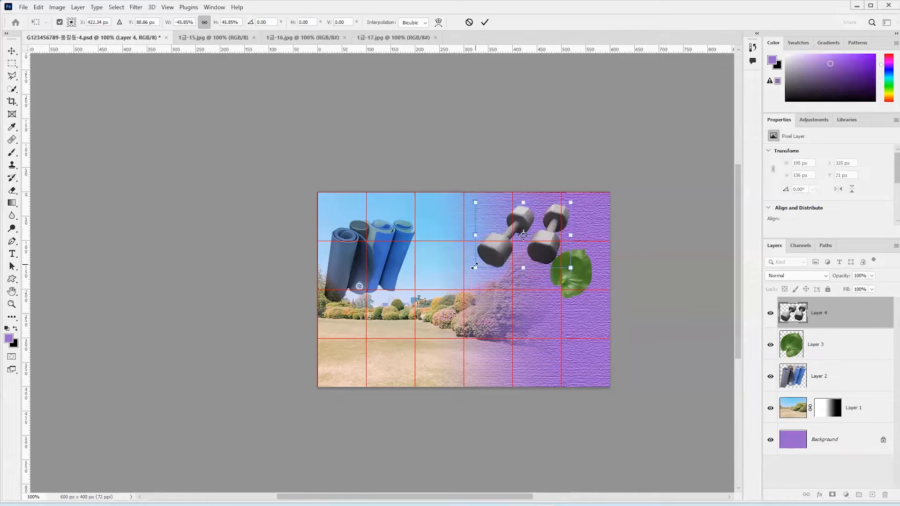
pyautogui.moveTo(472, 269); pyautogui.dragTo(480, 262)
pyautogui.press('Return')
pyautogui.press('w')
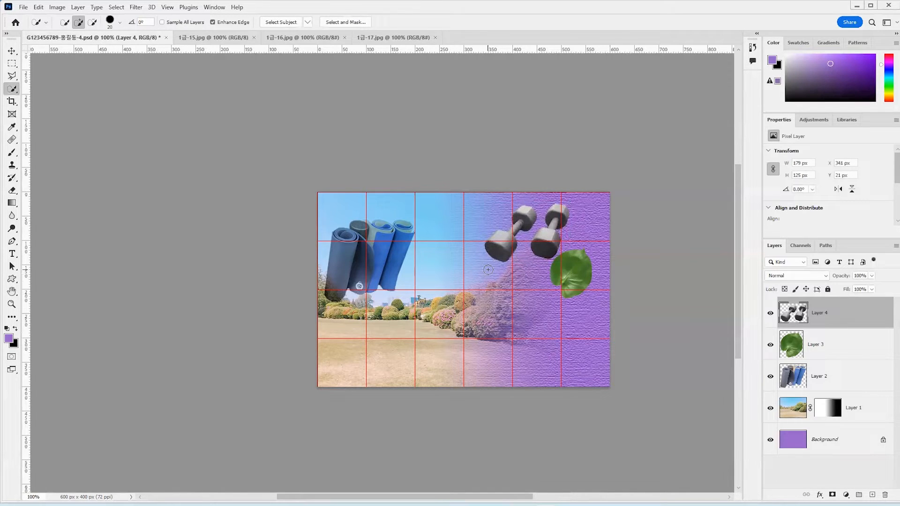
pyautogui.click(254, 38)
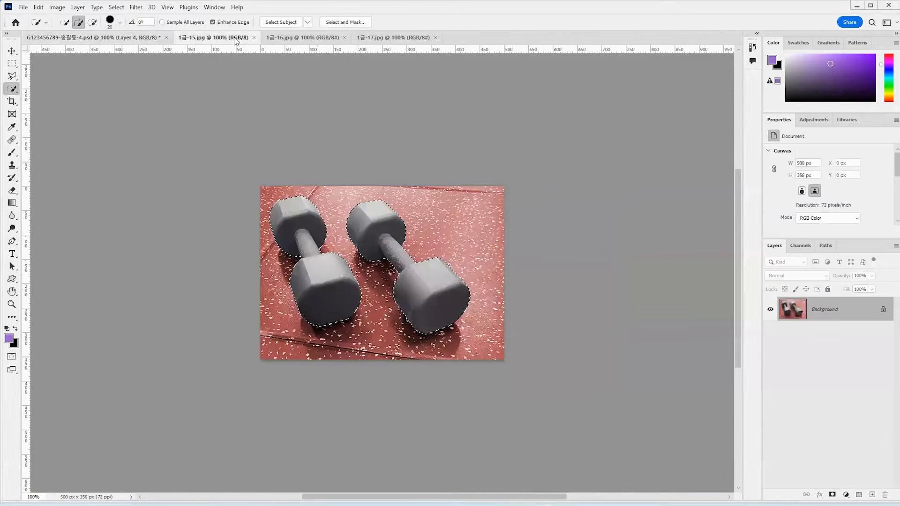
# Select the seated woman in 1급-16.jpg with Quick Selection, subtracting the mat areas around her legs
pyautogui.click(212, 42)
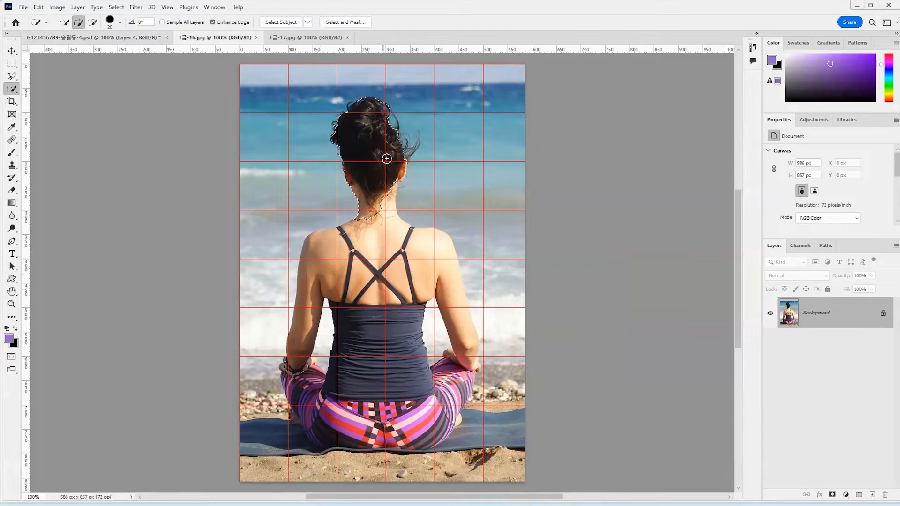
pyautogui.moveTo(403, 147)
pyautogui.mouseDown()
pyautogui.moveTo(384, 262)
pyautogui.moveTo(315, 270)
pyautogui.moveTo(380, 285)
pyautogui.moveTo(441, 252)
pyautogui.moveTo(464, 350)
pyautogui.moveTo(455, 376)
pyautogui.moveTo(472, 368)
pyautogui.moveTo(417, 410)
pyautogui.moveTo(408, 364)
pyautogui.moveTo(303, 389)
pyautogui.moveTo(323, 391)
pyautogui.moveTo(300, 367)
pyautogui.moveTo(328, 413)
pyautogui.moveTo(301, 418)
pyautogui.moveTo(322, 434)
pyautogui.moveTo(291, 441)
pyautogui.moveTo(389, 424)
pyautogui.moveTo(382, 438)
pyautogui.moveTo(391, 439)
pyautogui.moveTo(443, 418)
pyautogui.mouseUp()
pyautogui.moveTo(497, 430)
pyautogui.keyDown('alt'); pyautogui.mouseDown()
pyautogui.moveTo(504, 439)
pyautogui.moveTo(441, 461)
pyautogui.mouseUp(); pyautogui.keyUp('alt')
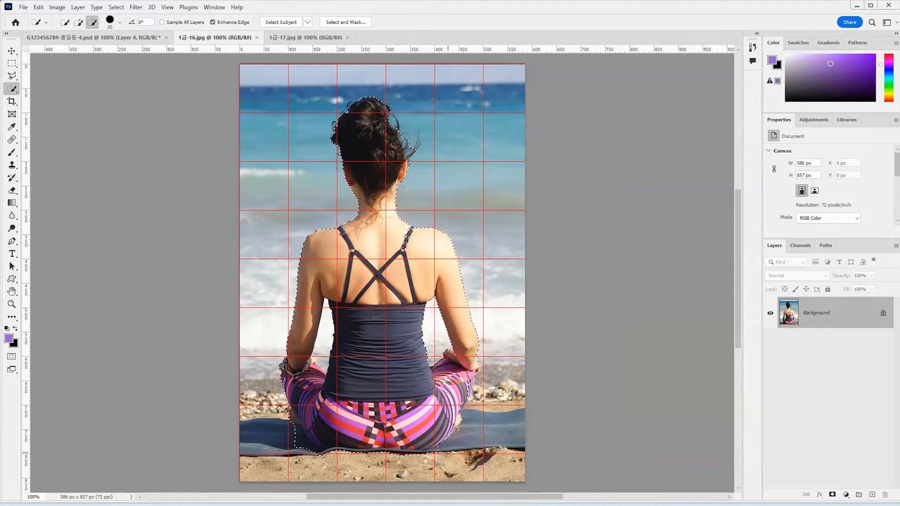
pyautogui.keyDown('alt'); pyautogui.moveTo(295, 434); pyautogui.dragTo(304, 450); pyautogui.keyUp('alt')
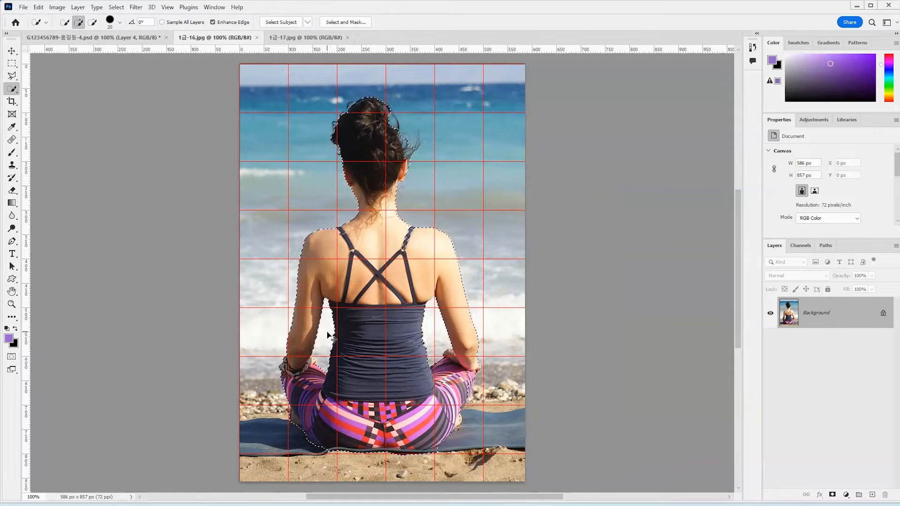
# Paste the woman into the composition, scale her to about 145 x 254 px, and place her at the canvas's bottom edge just right of centre
pyautogui.click(134, 38)
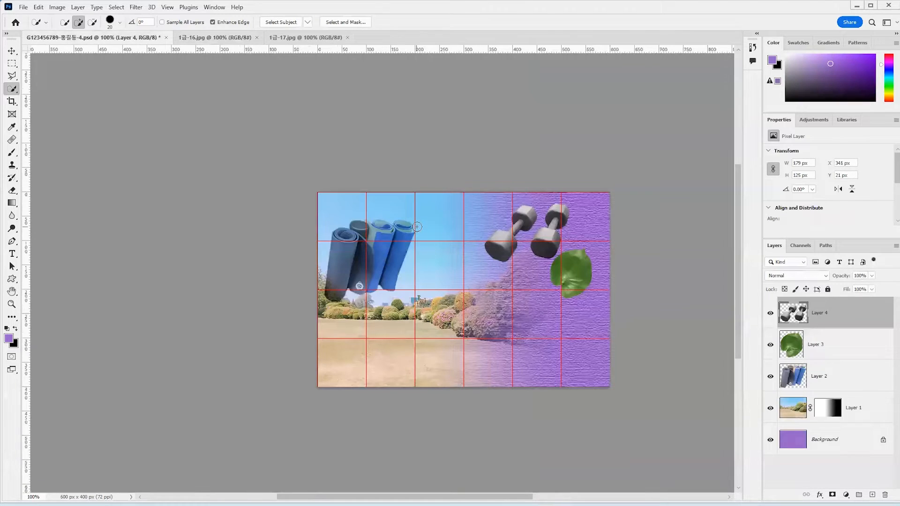
pyautogui.hotkey('ctrl', 'v')
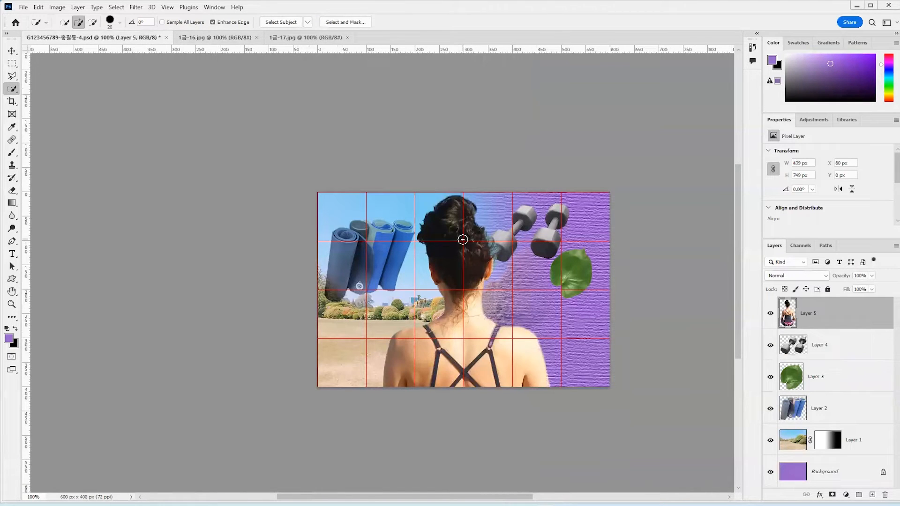
pyautogui.hotkey('ctrl', 't')
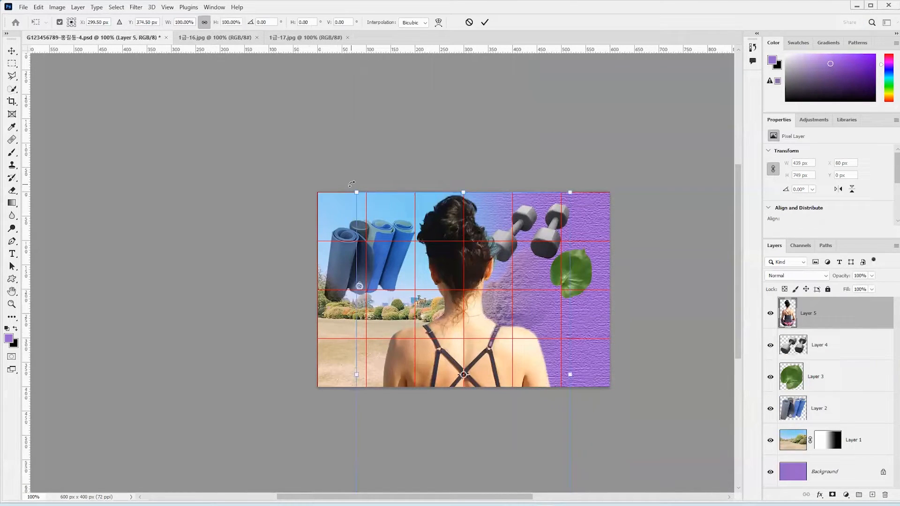
pyautogui.moveTo(358, 192); pyautogui.dragTo(464, 377)
pyautogui.moveTo(494, 430); pyautogui.dragTo(460, 266)
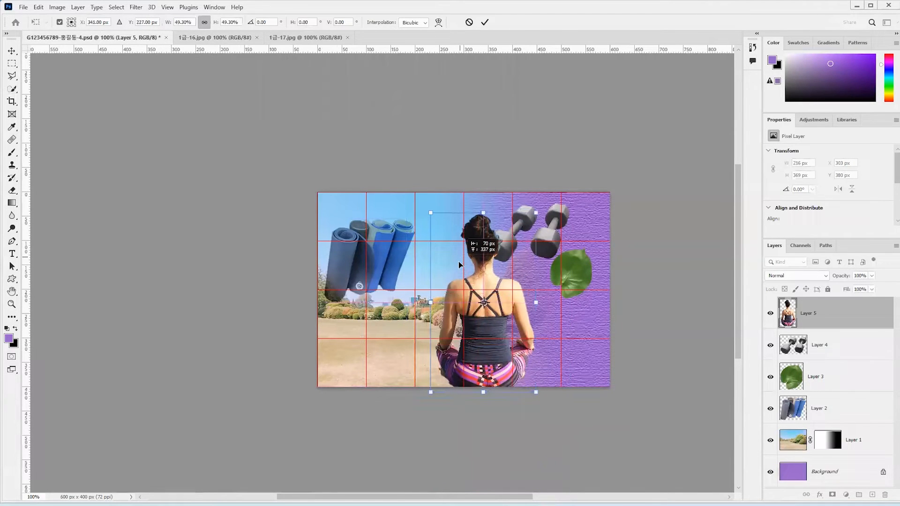
pyautogui.moveTo(536, 215); pyautogui.dragTo(501, 271)
pyautogui.moveTo(472, 334); pyautogui.dragTo(500, 324)
pyautogui.moveTo(528, 271); pyautogui.dragTo(536, 272)
pyautogui.press('Return')
pyautogui.press('w')
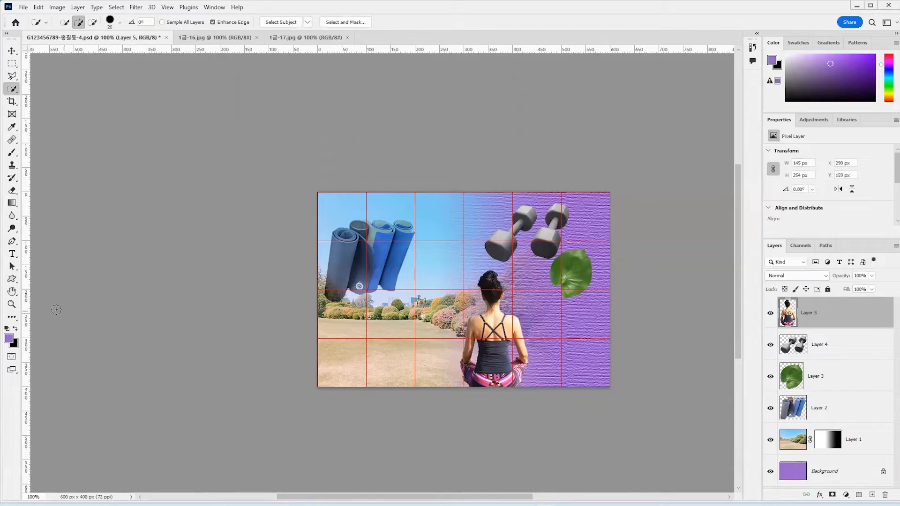
# Erase the leftover mat edge beside the woman's left leg at the canvas bottom with a 5 px Eraser
pyautogui.click(12, 303)
pyautogui.moveTo(476, 328); pyautogui.dragTo(480, 328)
pyautogui.click(480, 328)
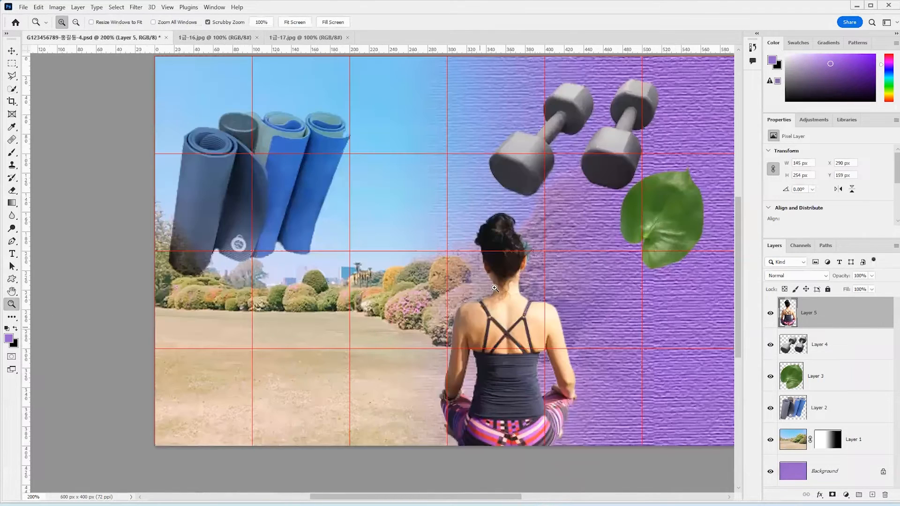
pyautogui.click(497, 286)
pyautogui.press('e')
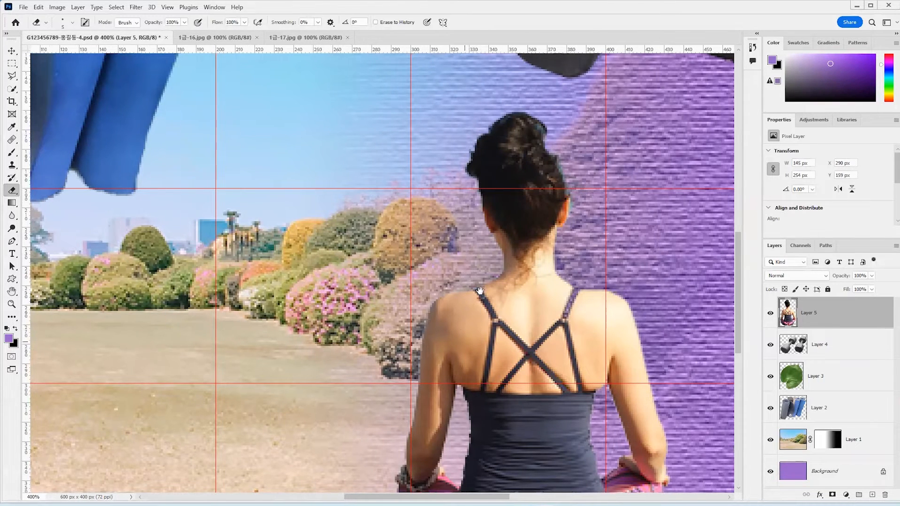
pyautogui.scroll(-2, 458, 442)
pyautogui.scroll(-4, 405, 423)
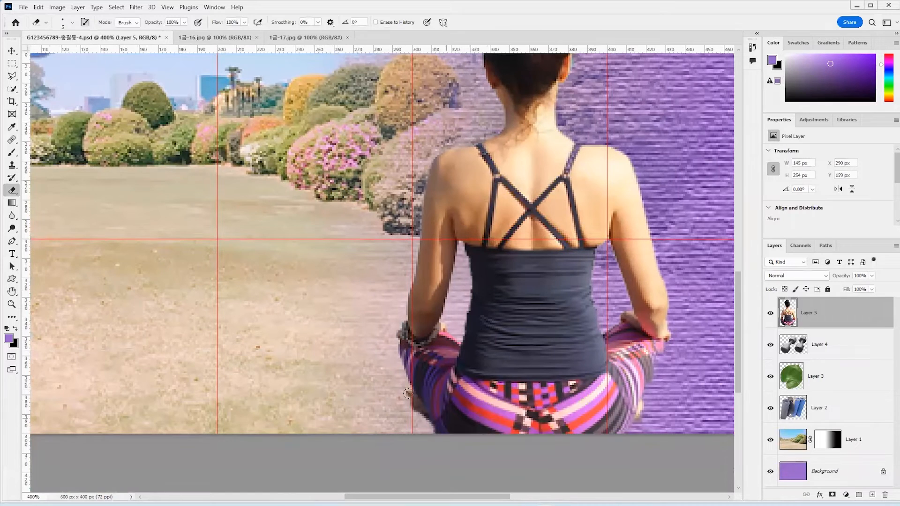
pyautogui.moveTo(430, 428); pyautogui.dragTo(446, 445)
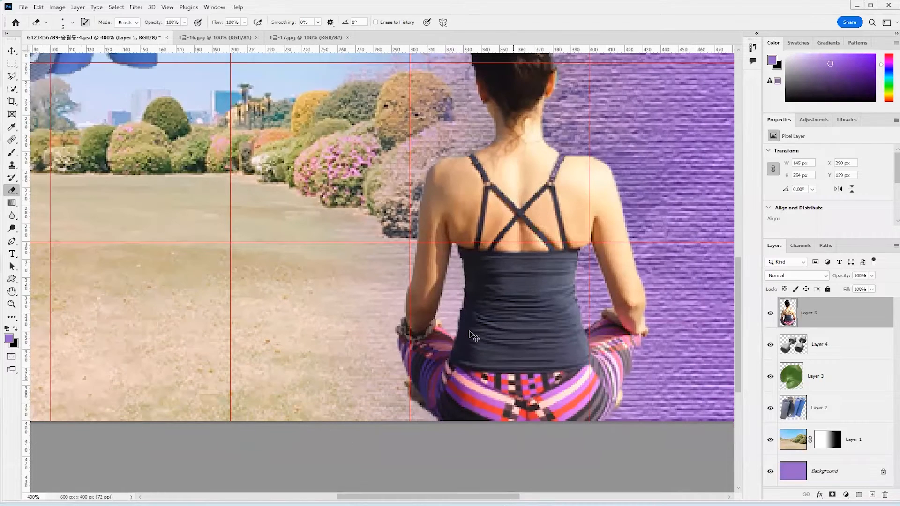
pyautogui.hotkey('ctrl', '1')
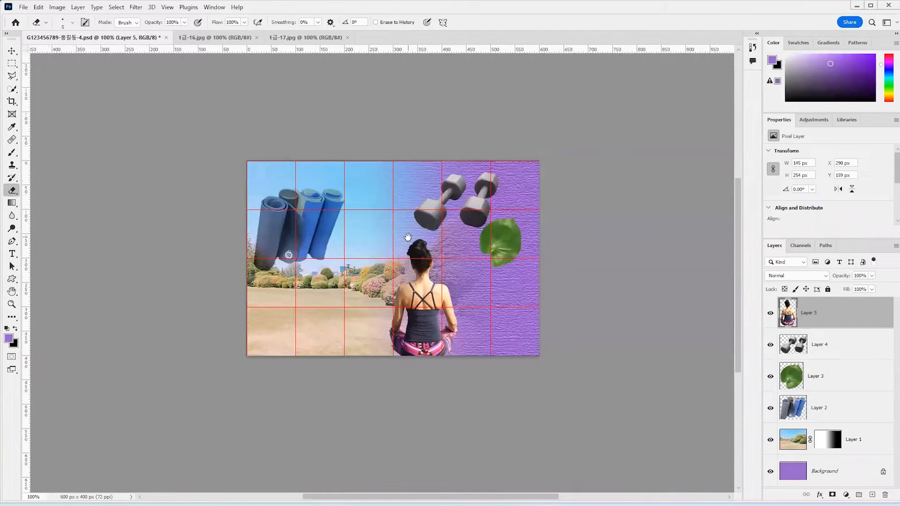
# Add an Outer Glow with Screen blending, 75% opacity and 5 px size to the seated woman's layer
pyautogui.doubleClick(857, 323)
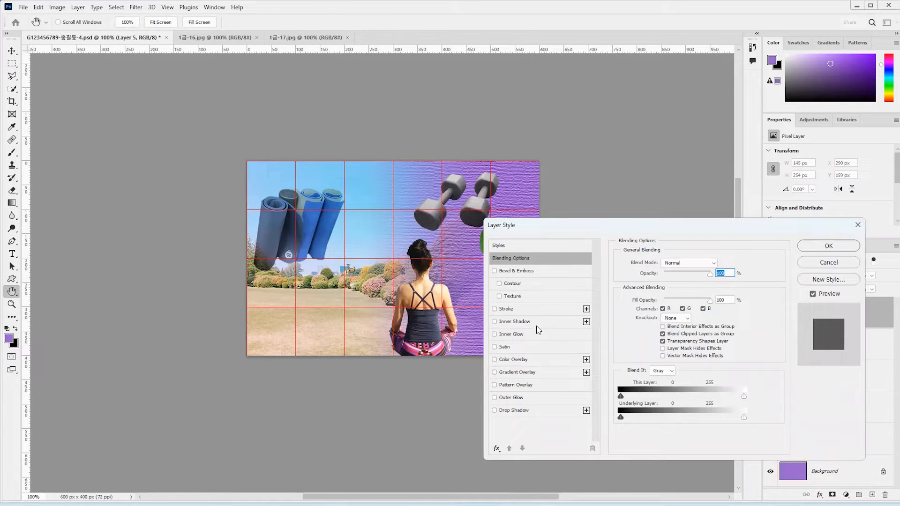
pyautogui.click(511, 397)
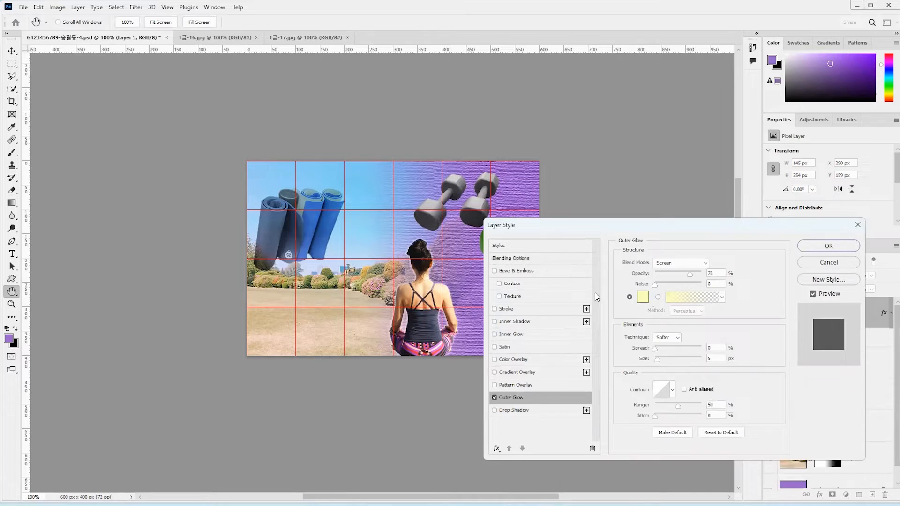
pyautogui.moveTo(642, 226); pyautogui.dragTo(603, 179)
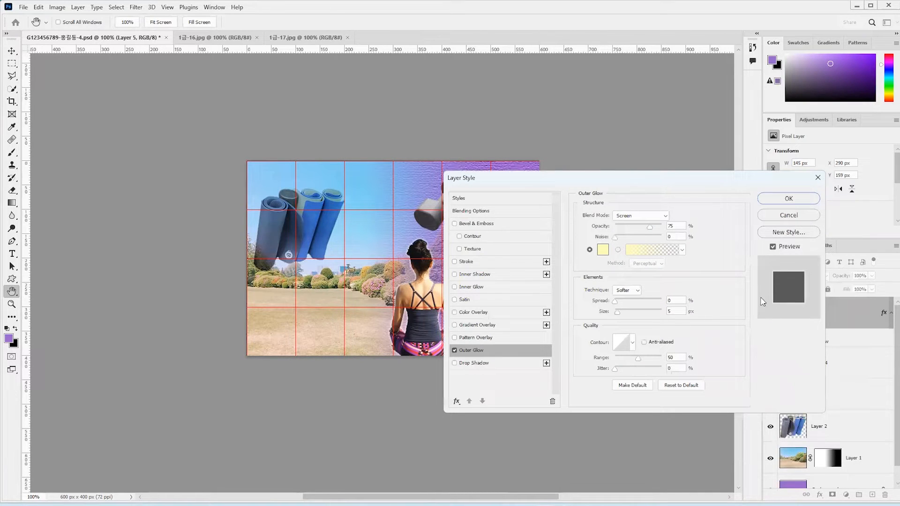
pyautogui.click(789, 199)
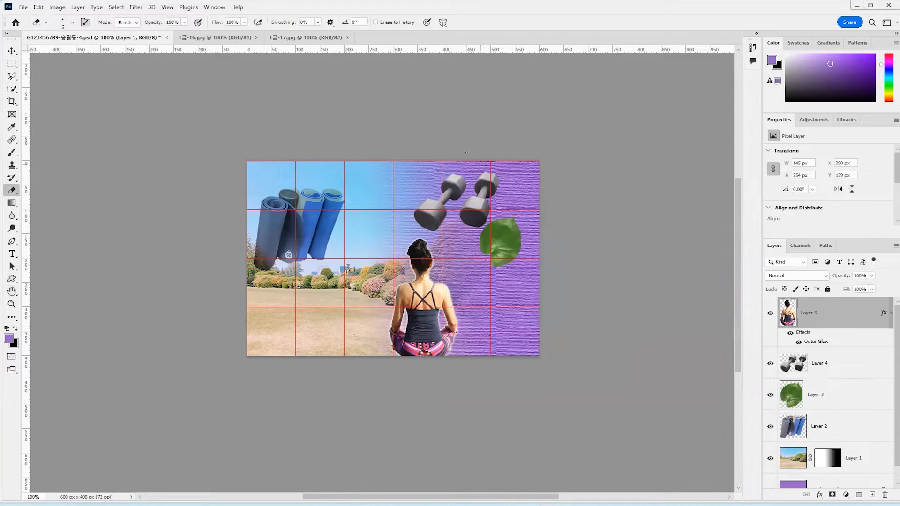
# Close 1급-16.jpg, hide the grid in 1급-17.jpg and select both table tennis paddles there with Quick Selection
pyautogui.click(218, 37)
pyautogui.click(257, 37)
pyautogui.click(213, 38)
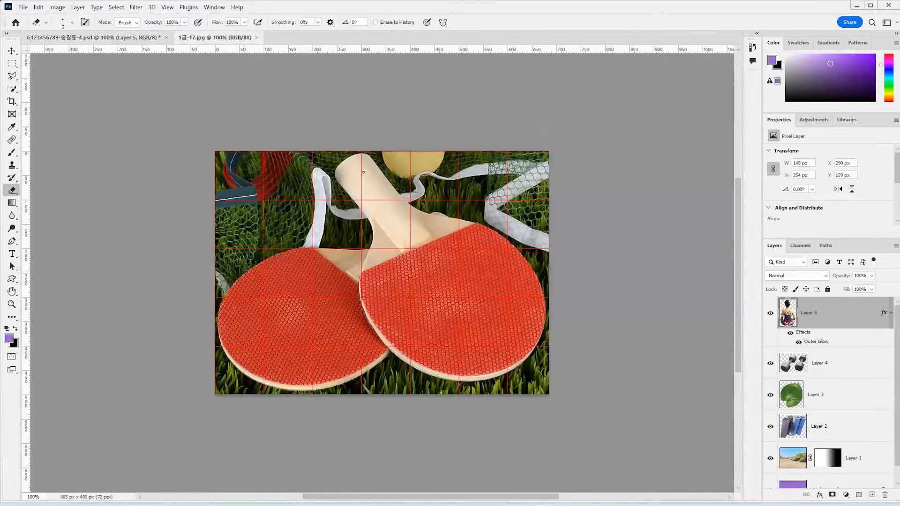
pyautogui.hotkey('ctrl', "'")
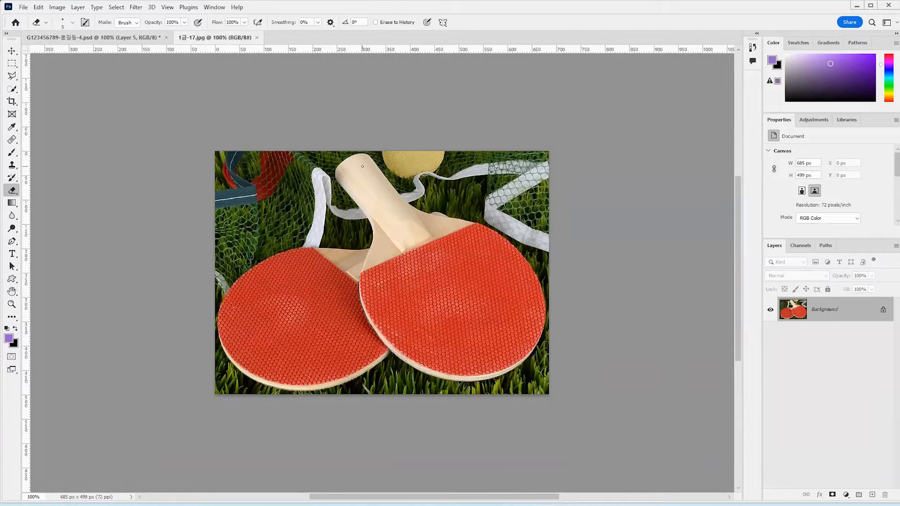
pyautogui.press('w')
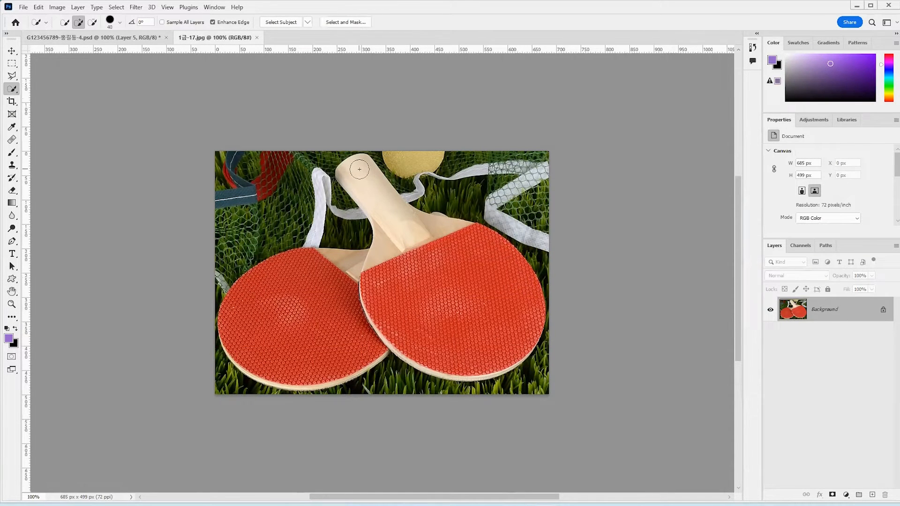
pyautogui.moveTo(360, 169)
pyautogui.mouseDown()
pyautogui.moveTo(410, 243)
pyautogui.moveTo(396, 271)
pyautogui.moveTo(395, 324)
pyautogui.moveTo(447, 328)
pyautogui.moveTo(463, 242)
pyautogui.moveTo(502, 286)
pyautogui.mouseUp()
pyautogui.moveTo(352, 281)
pyautogui.mouseDown()
pyautogui.moveTo(342, 264)
pyautogui.moveTo(298, 268)
pyautogui.moveTo(262, 284)
pyautogui.moveTo(237, 314)
pyautogui.moveTo(238, 342)
pyautogui.moveTo(288, 371)
pyautogui.mouseUp()
pyautogui.press('alt')
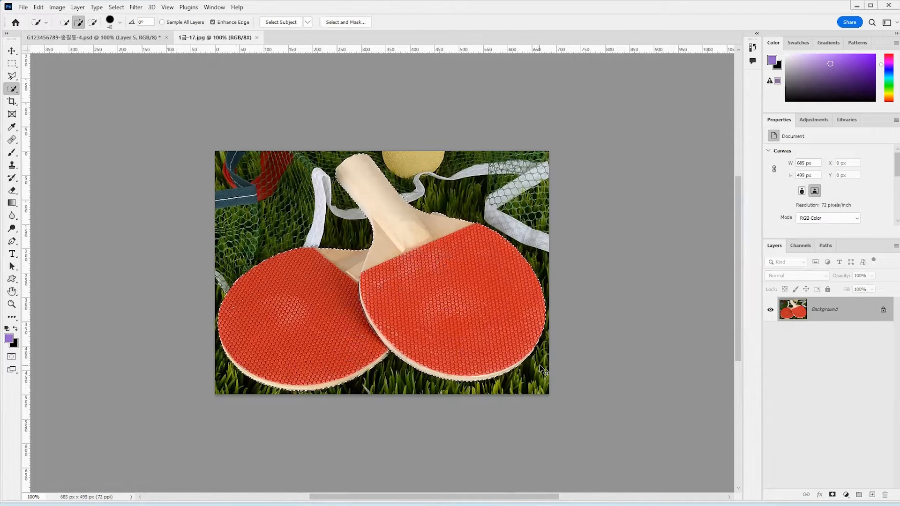
# Paste the paddles into the composition, scale them to about 218 x 158 px, and place them over the canvas's lower-left corner
pyautogui.hotkey('ctrl', 'c')
pyautogui.click(84, 38)
pyautogui.hotkey('ctrl', 'v')
pyautogui.press('v')
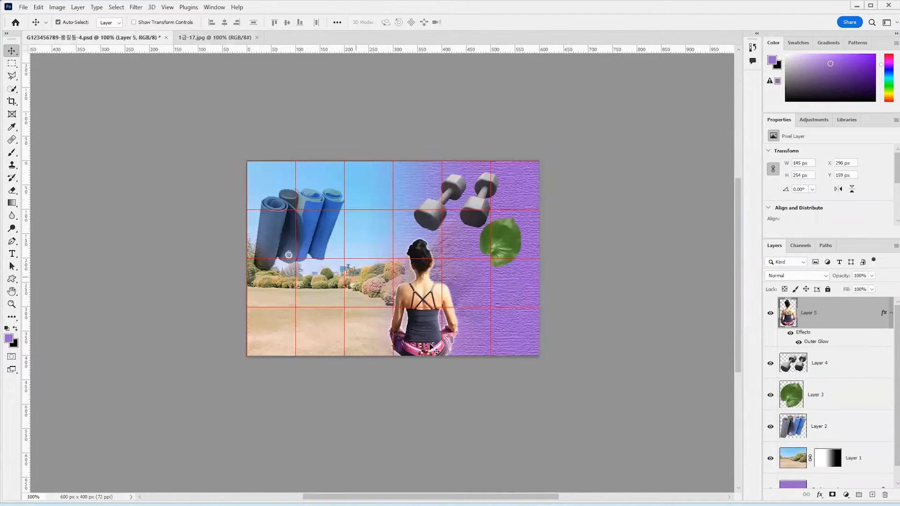
pyautogui.hotkey('ctrl', 't')
pyautogui.moveTo(576, 162); pyautogui.dragTo(397, 342)
pyautogui.moveTo(339, 344); pyautogui.dragTo(332, 316)
pyautogui.moveTo(369, 282); pyautogui.dragTo(345, 293)
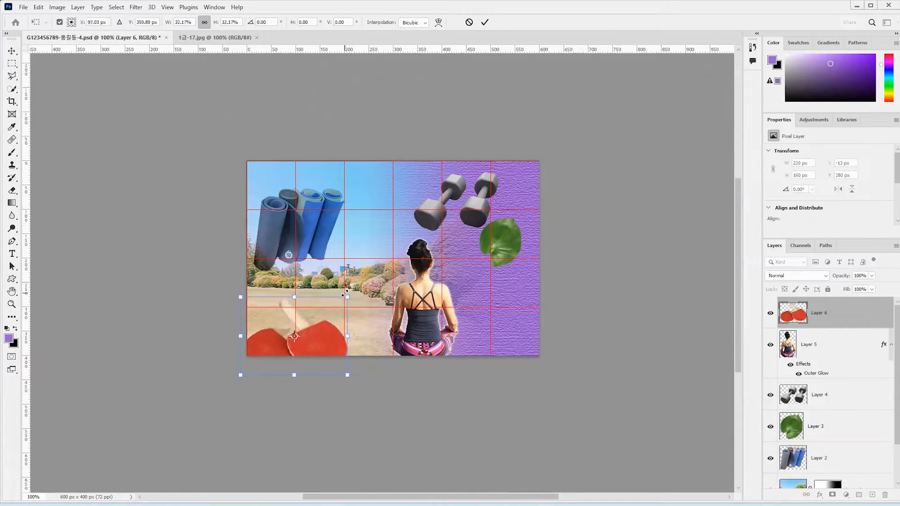
pyautogui.press('Return')
# Select the red rubber faces of both paddles with Quick Selection
pyautogui.click(12, 304)
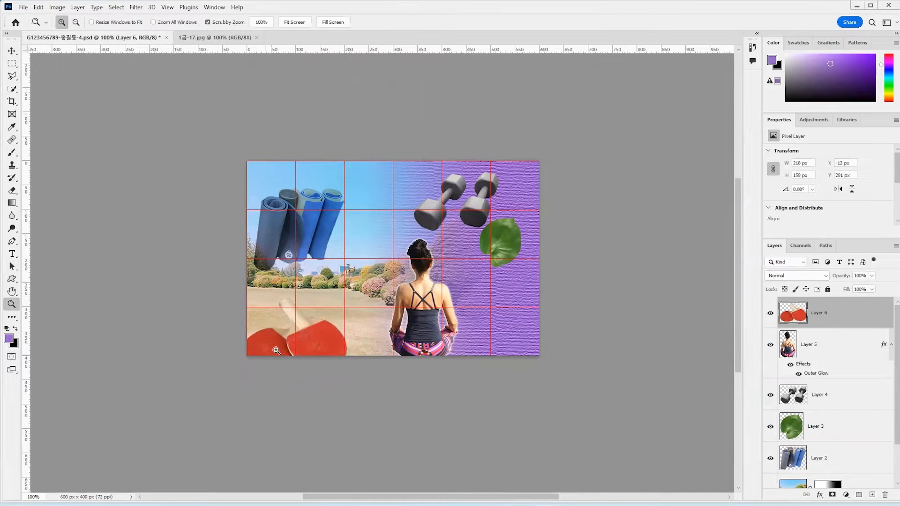
pyautogui.click(289, 344)
pyautogui.click(289, 344)
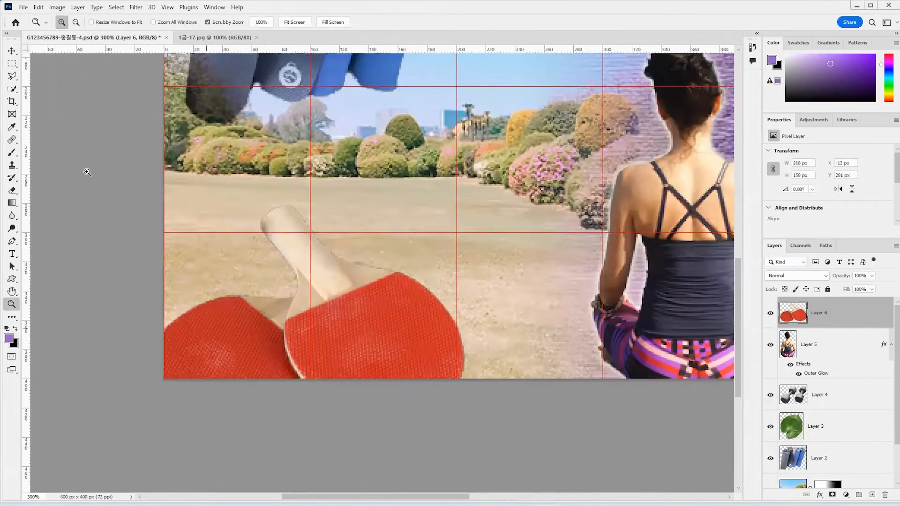
pyautogui.click(11, 89)
pyautogui.moveTo(228, 332)
pyautogui.mouseDown()
pyautogui.moveTo(322, 356)
pyautogui.moveTo(333, 337)
pyautogui.moveTo(367, 336)
pyautogui.moveTo(410, 359)
pyautogui.mouseUp()
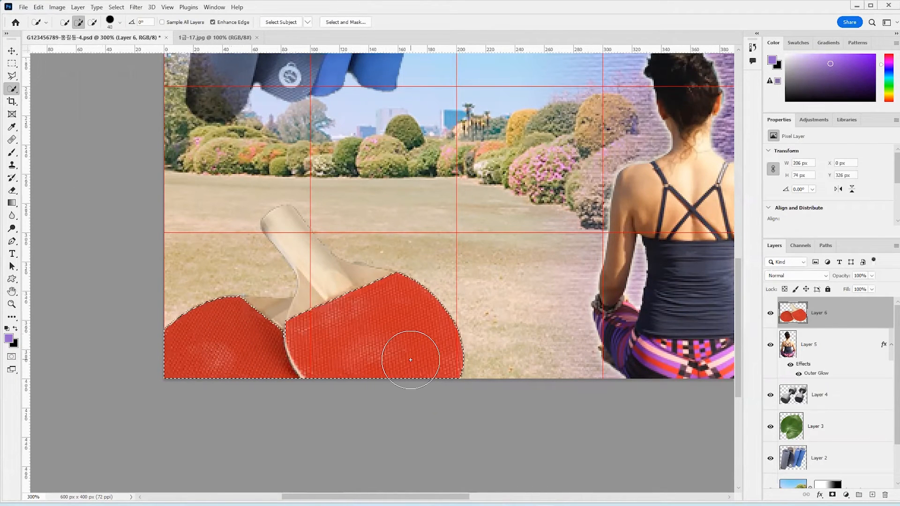
# Recolour the selected paddle faces blue with a Hue/Saturation adjustment layer, setting Hue to -123
pyautogui.click(846, 496)
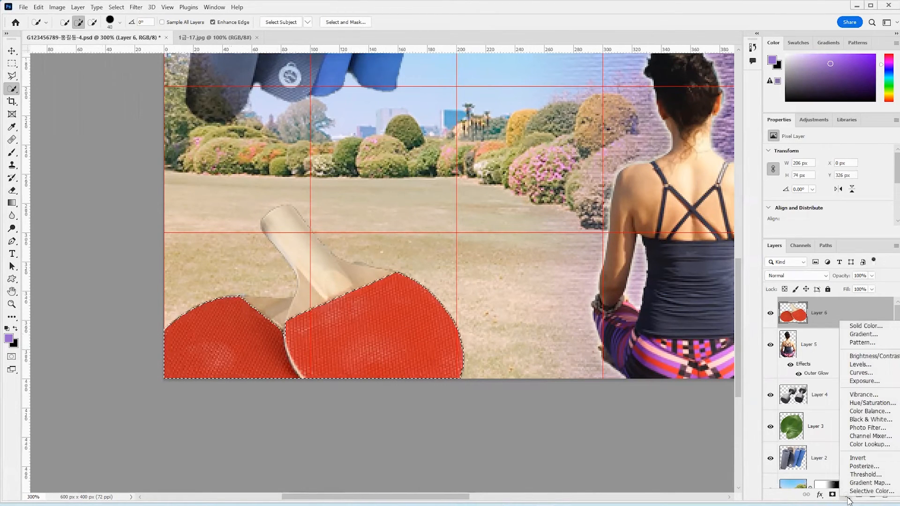
pyautogui.click(891, 406)
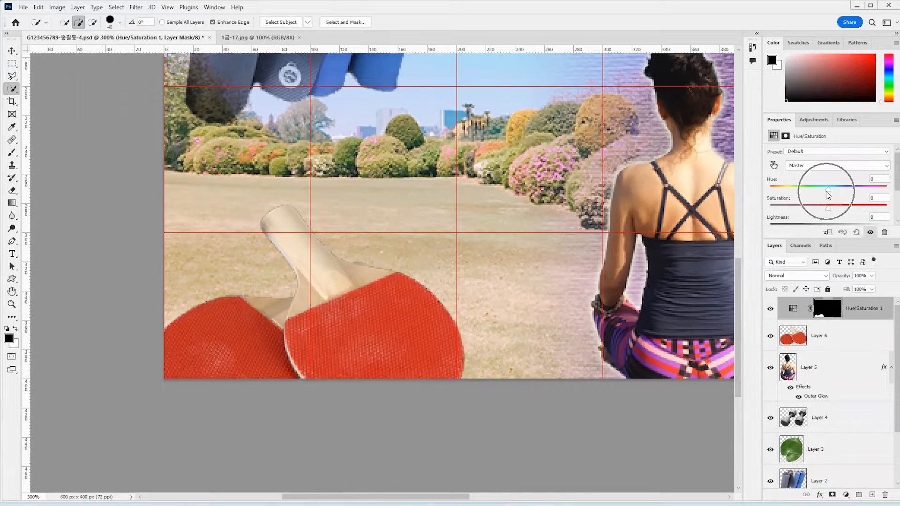
pyautogui.moveTo(828, 191); pyautogui.dragTo(783, 192)
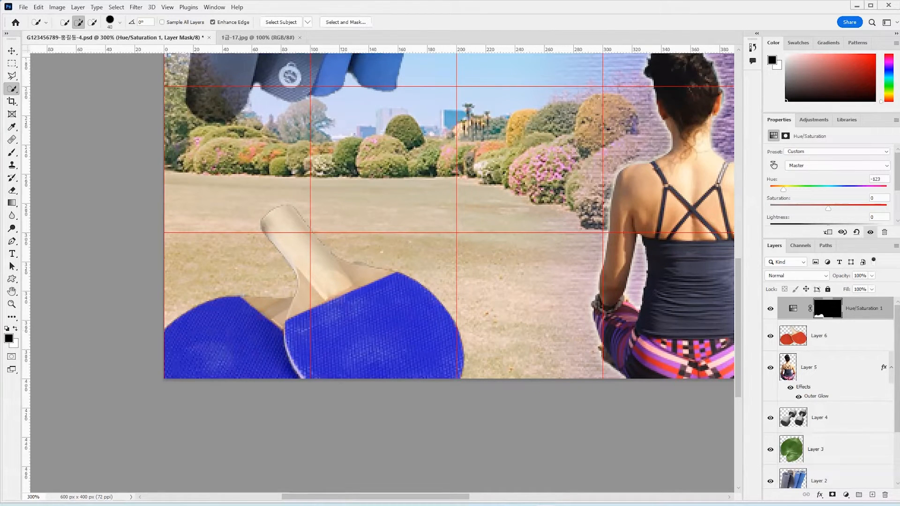
# Draw the bicycle custom shape from the legacy Symbols, about 110 x 61 px, near the canvas's top edge beside the rolled mats
pyautogui.click(12, 279)
pyautogui.click(43, 328)
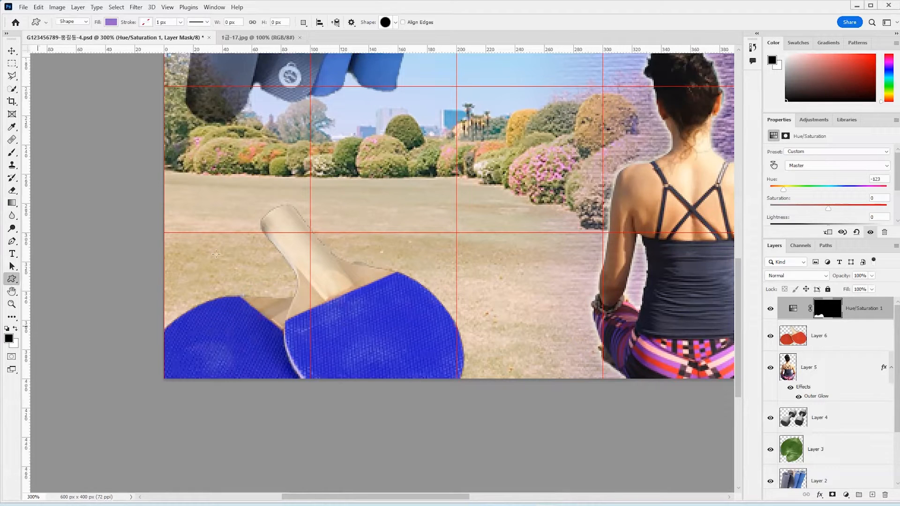
pyautogui.click(395, 24)
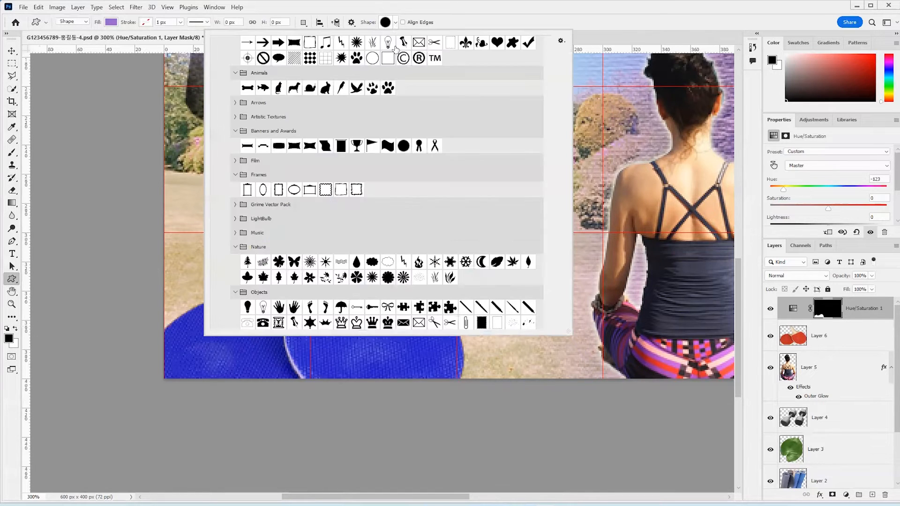
pyautogui.scroll(2, 442, 219)
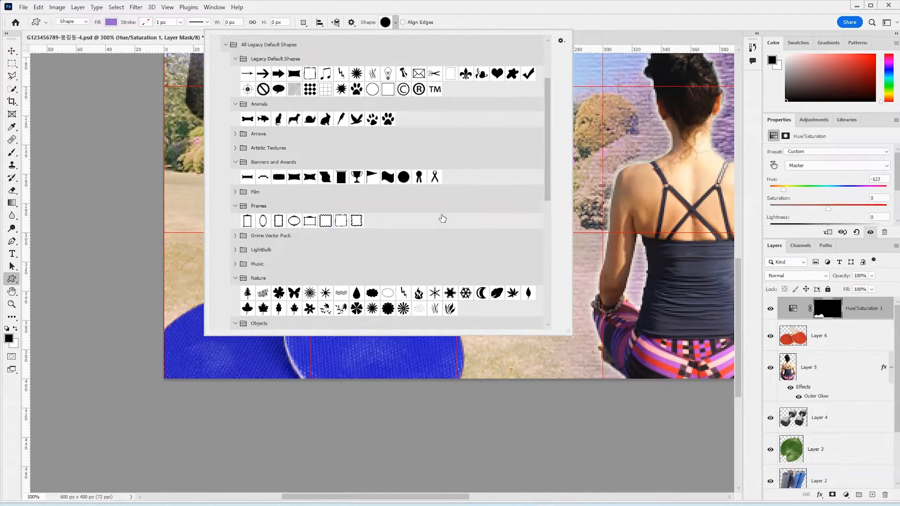
pyautogui.scroll(-5, 443, 219)
pyautogui.click(280, 304)
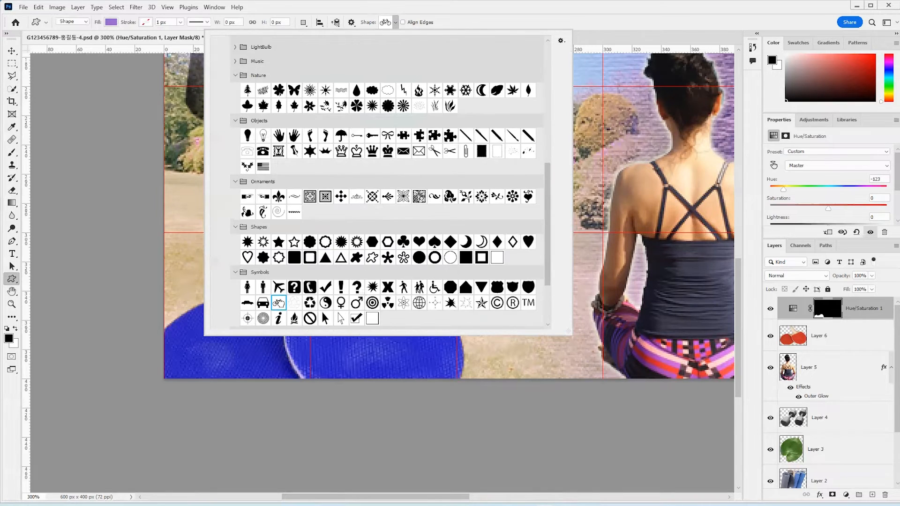
pyautogui.press('Return')
pyautogui.scroll(3, 407, 130)
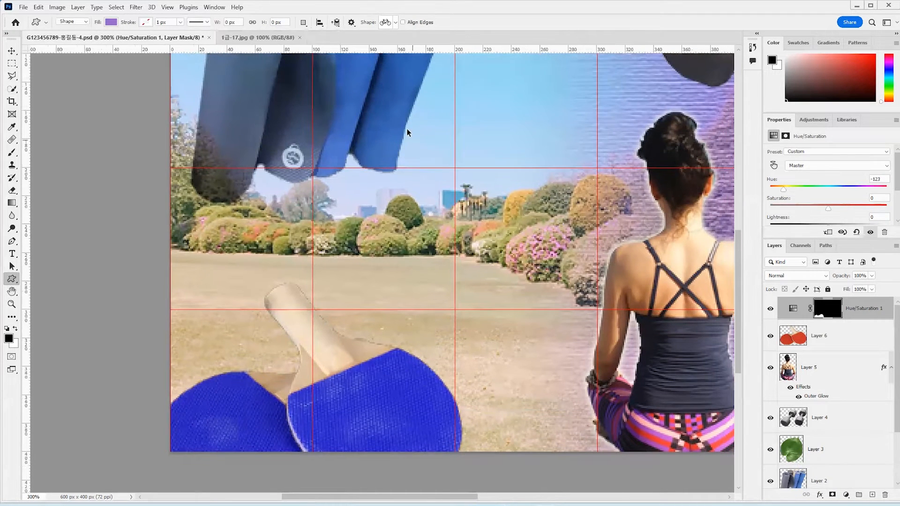
pyautogui.scroll(-1, 407, 130)
pyautogui.scroll(2, 357, 233)
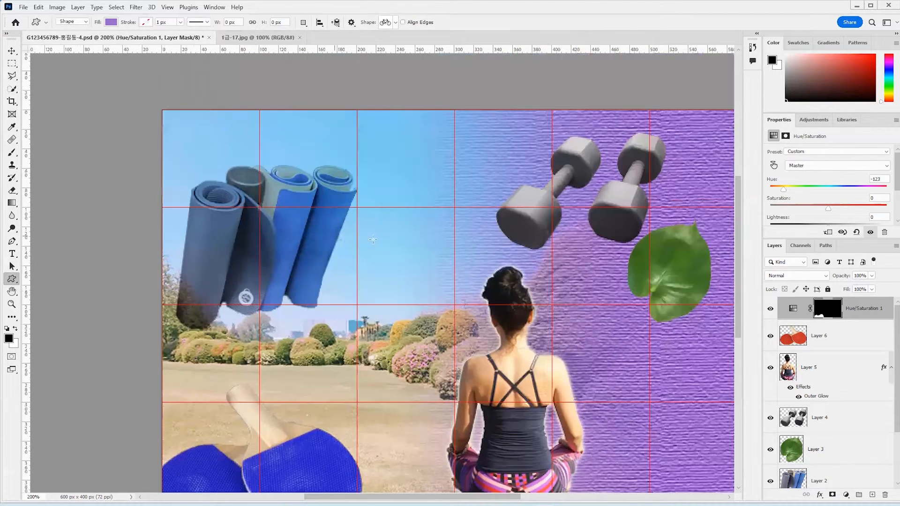
pyautogui.moveTo(336, 148); pyautogui.dragTo(445, 207)
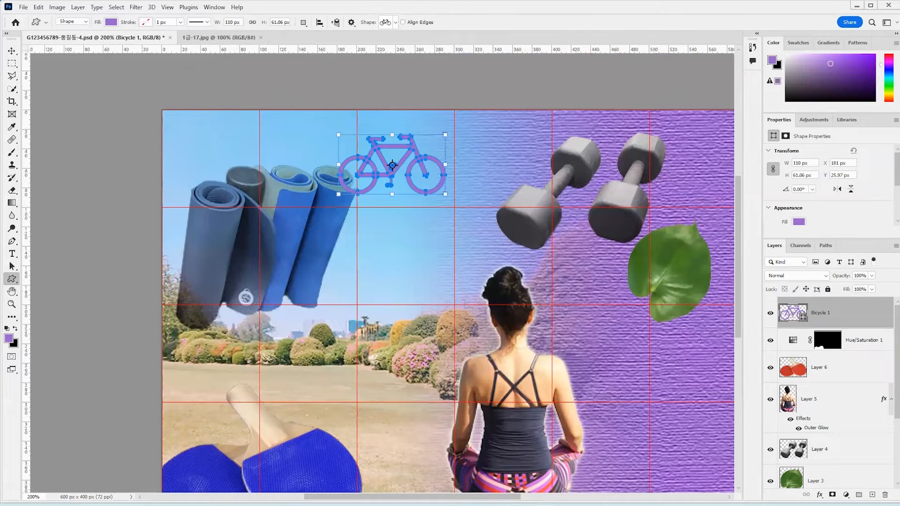
# Set the bicycle shape's fill colour to 33ff00
pyautogui.click(111, 22)
pyautogui.click(171, 41)
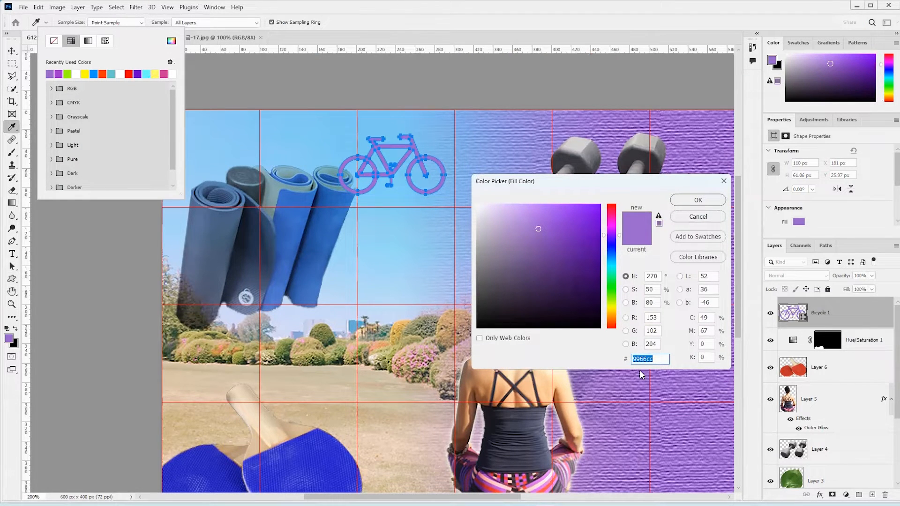
pyautogui.write('33ff00')
pyautogui.click(698, 200)
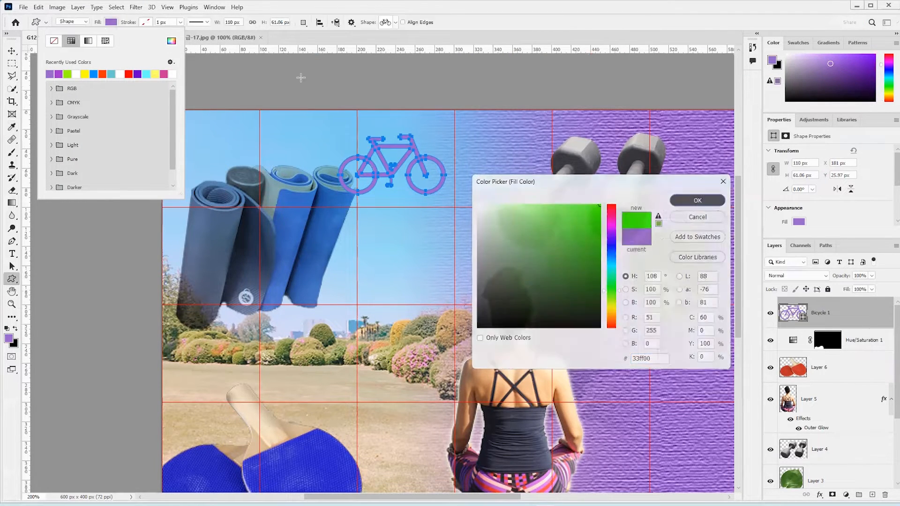
pyautogui.press('Return')
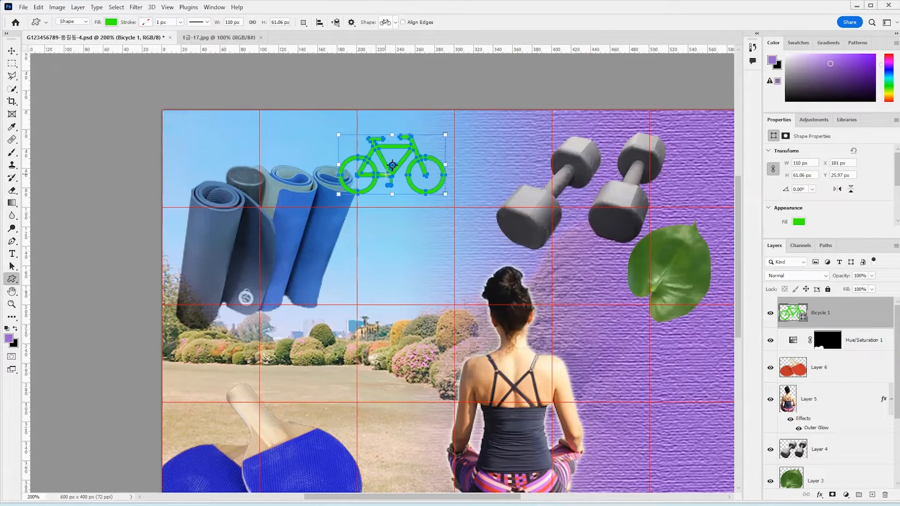
# Add a 3 px outside Stroke in colour ff3399 to the bicycle shape's layer
pyautogui.doubleClick(868, 319)
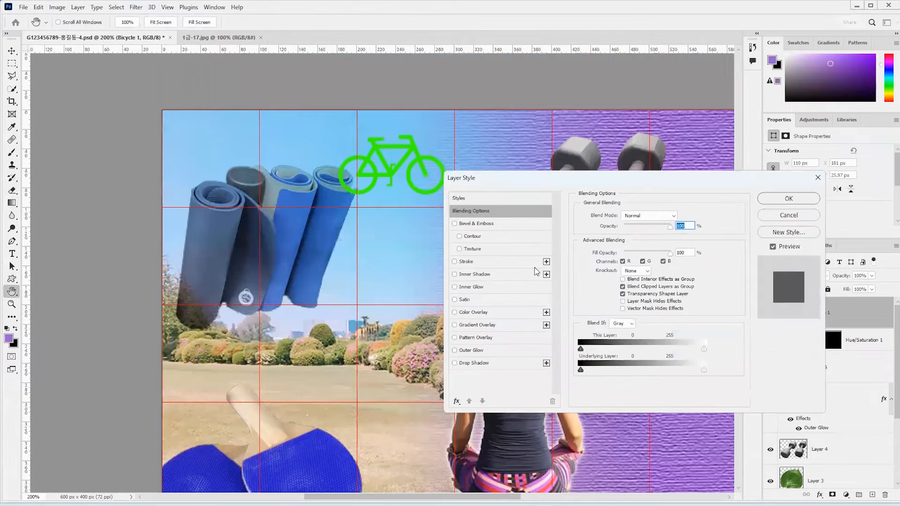
pyautogui.click(536, 261)
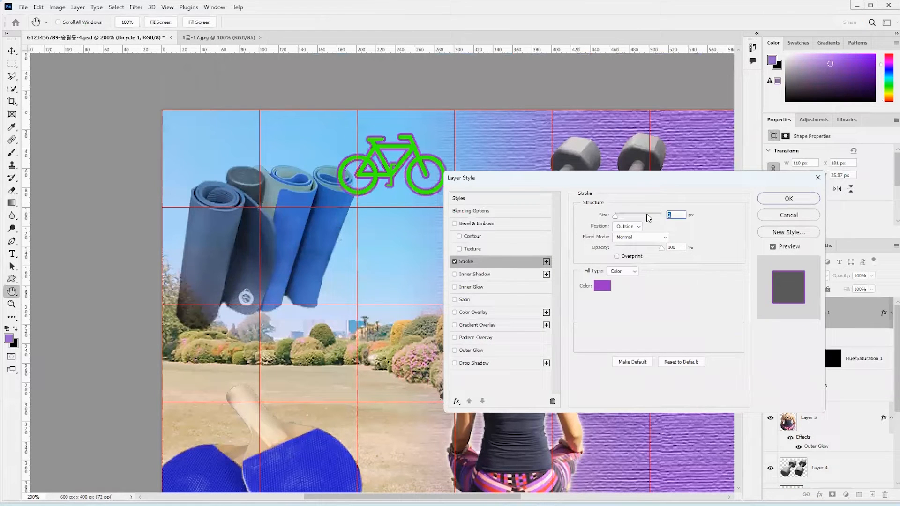
pyautogui.write('3')
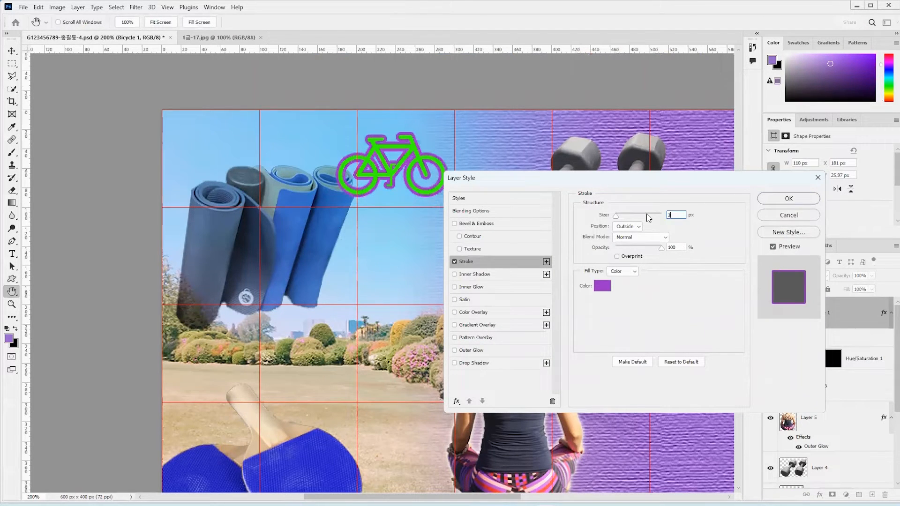
pyautogui.click(595, 287)
pyautogui.write('ff3399')
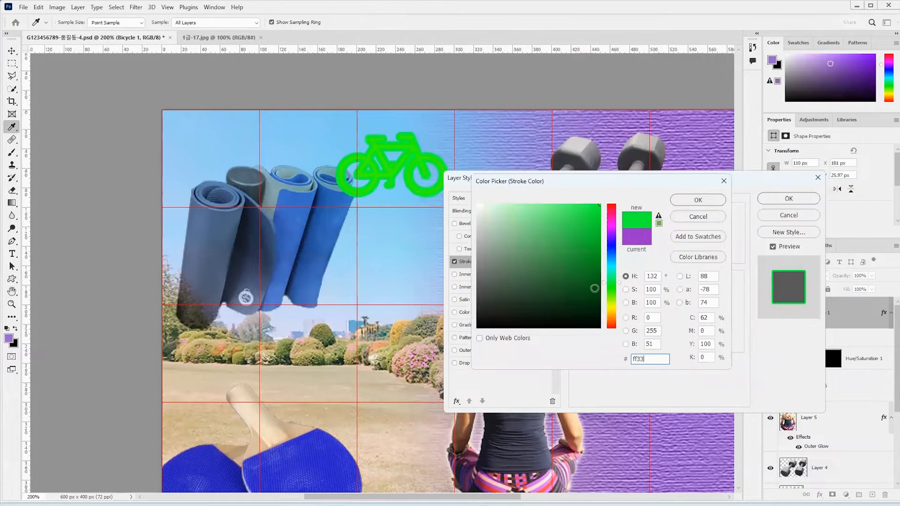
pyautogui.click(698, 201)
pyautogui.click(781, 203)
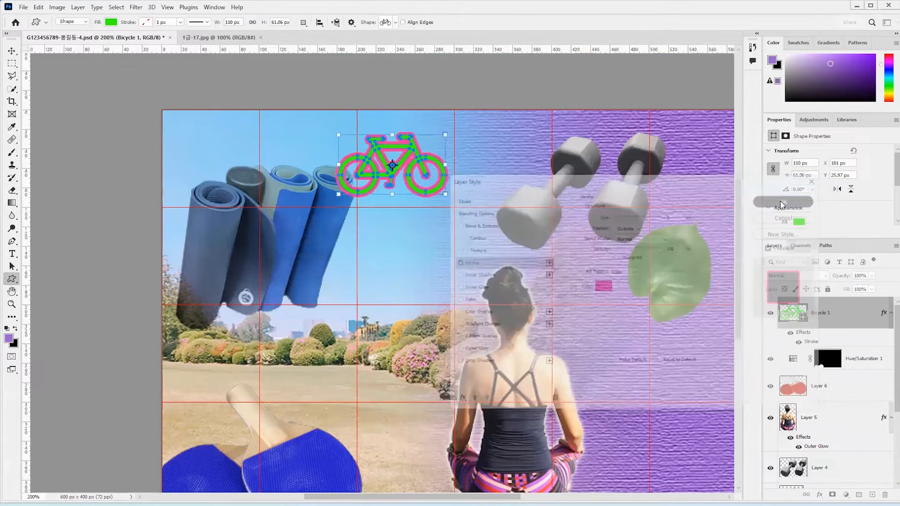
pyautogui.press('Return')
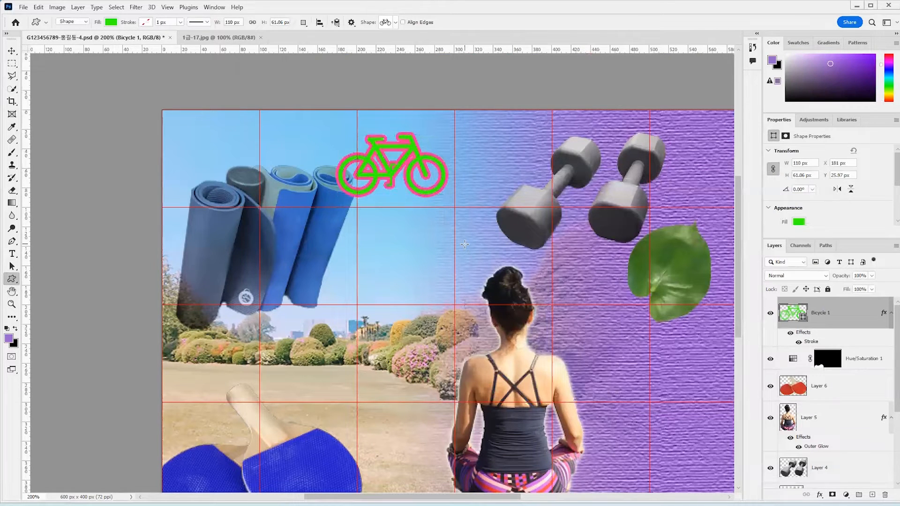
# Nudge the bicycle shape 6 px down
pyautogui.click(12, 51)
pyautogui.press('Down')
pyautogui.press('Down')
pyautogui.press('Down')
pyautogui.press('Down')
pyautogui.press('Down')
pyautogui.press('Down')
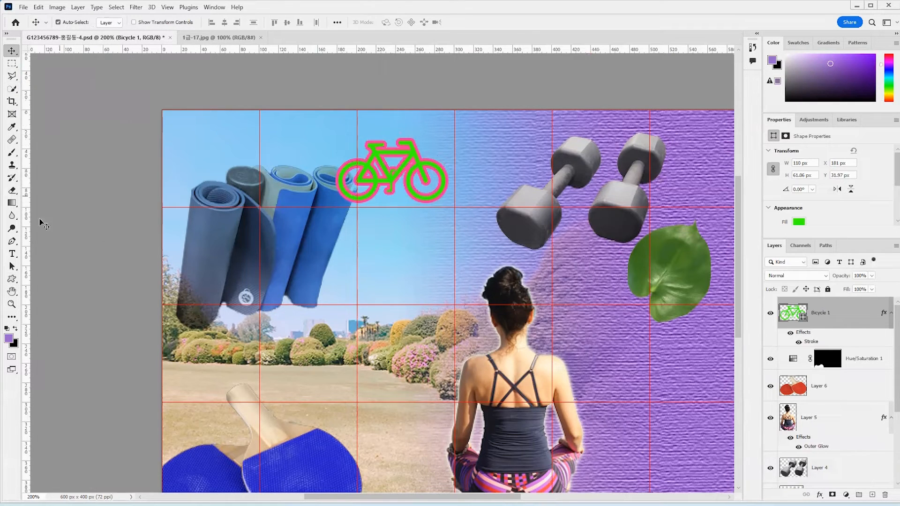
# Draw a rectangle shape about 176 x 27 px below the bicycle, between the rolled mats and the dumbbells
pyautogui.rightClick(11, 281)
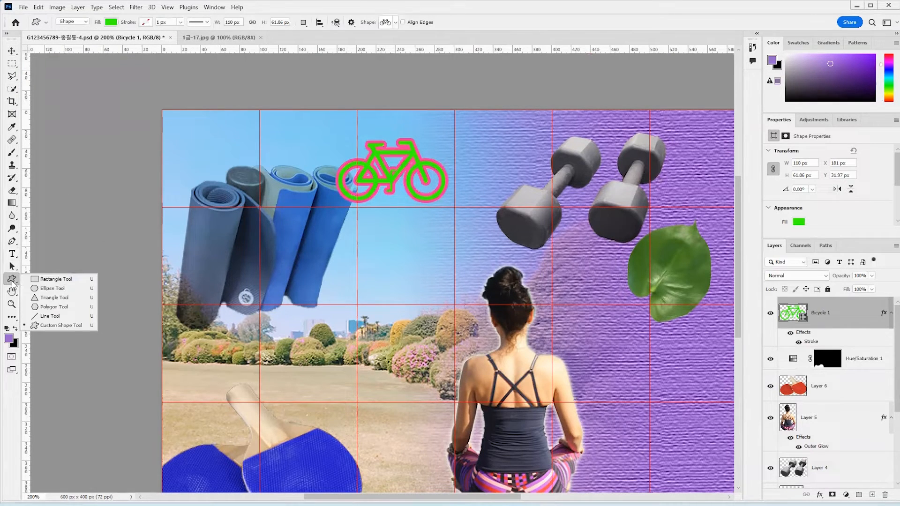
pyautogui.click(42, 279)
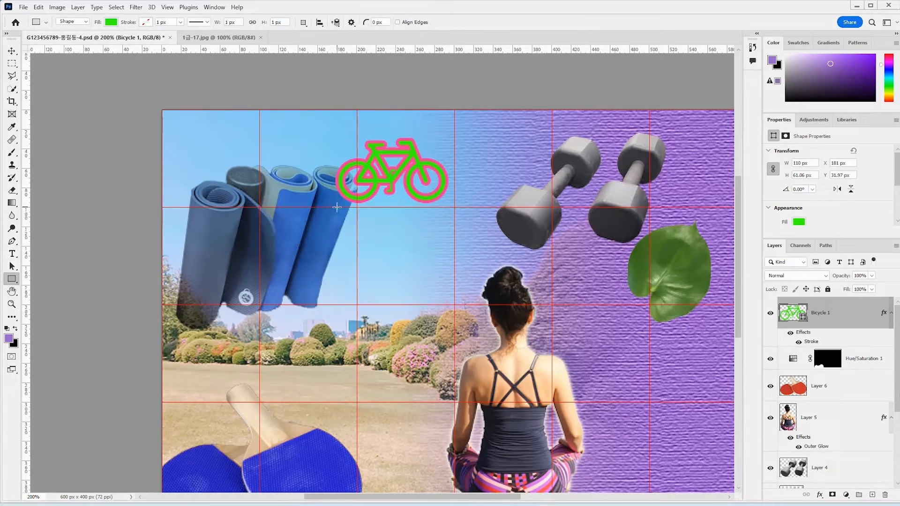
pyautogui.moveTo(338, 211); pyautogui.dragTo(502, 238)
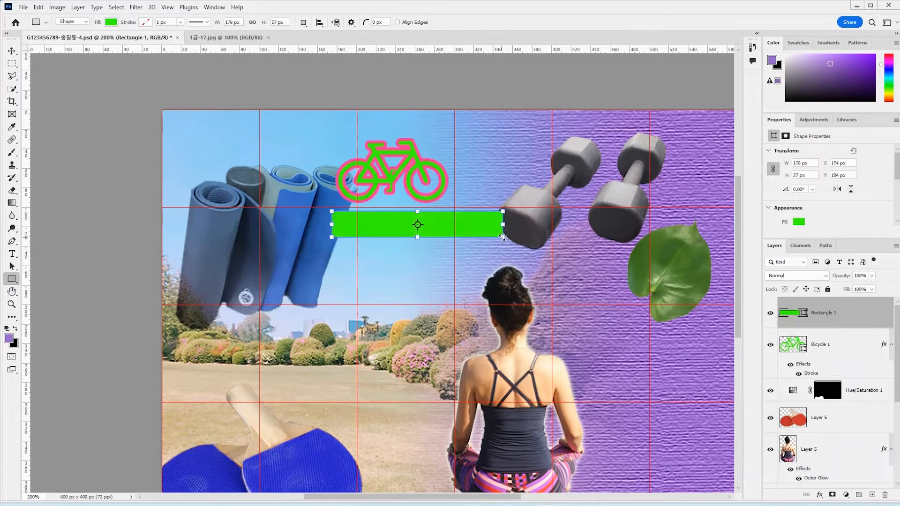
# Set the rectangle's fill colour to ff3399
pyautogui.click(116, 22)
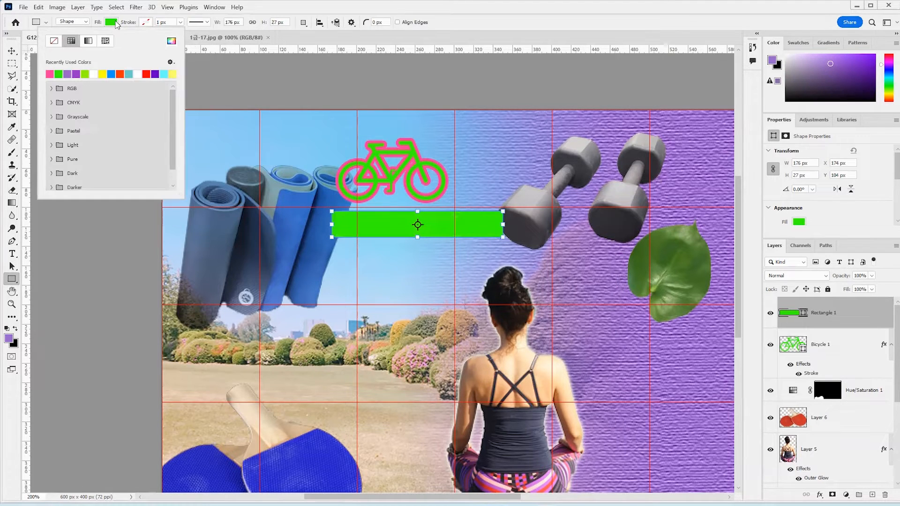
pyautogui.click(172, 41)
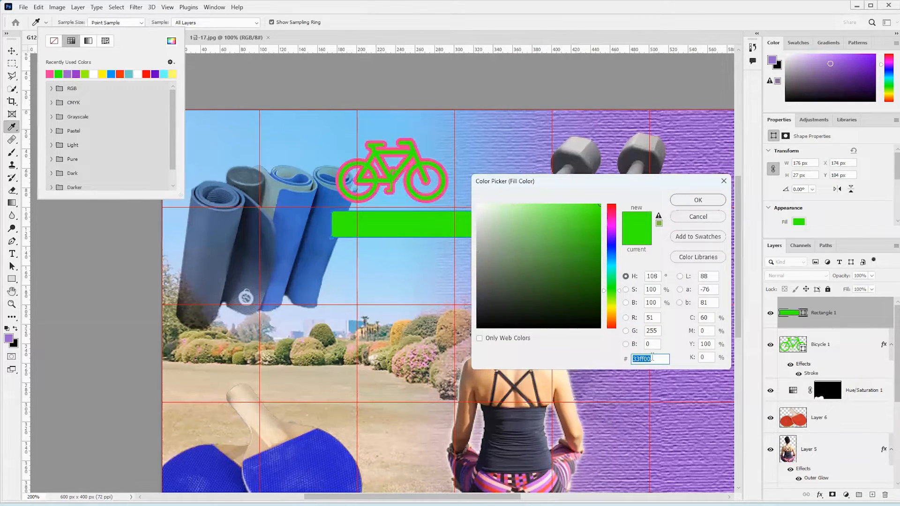
pyautogui.write('ff3399')
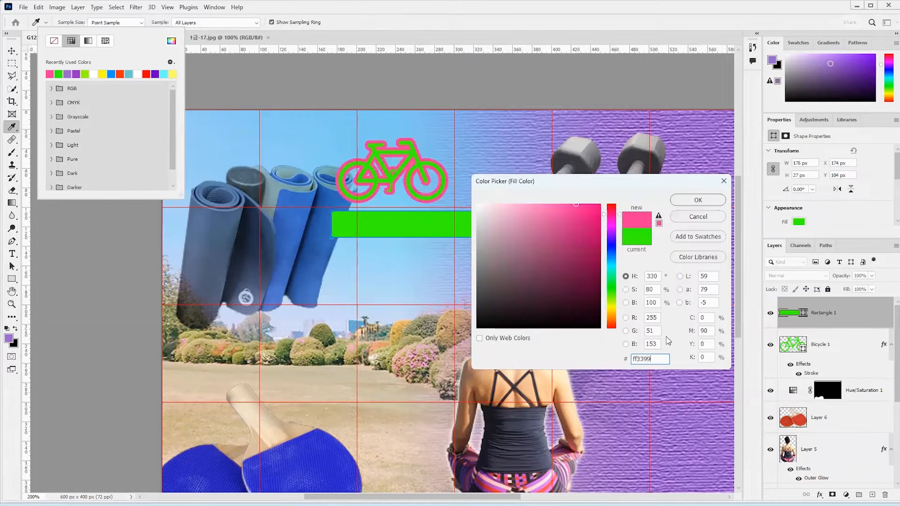
pyautogui.click(693, 202)
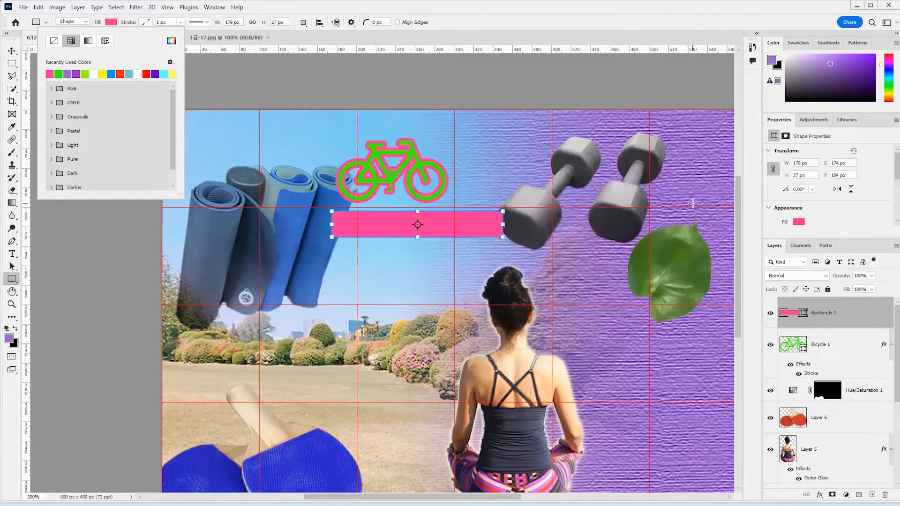
# Add Drop Shadow and Inner Bevel & Emboss effects to the rectangle's layer
pyautogui.doubleClick(870, 316)
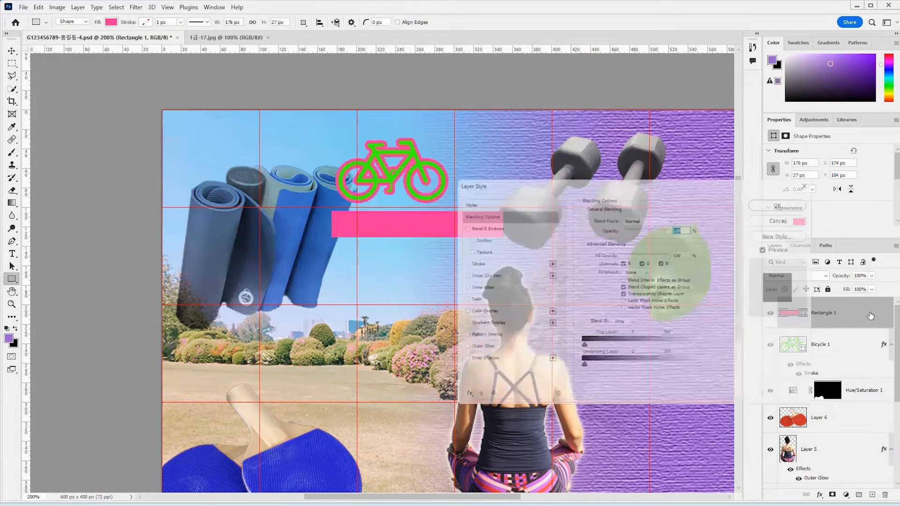
pyautogui.click(521, 364)
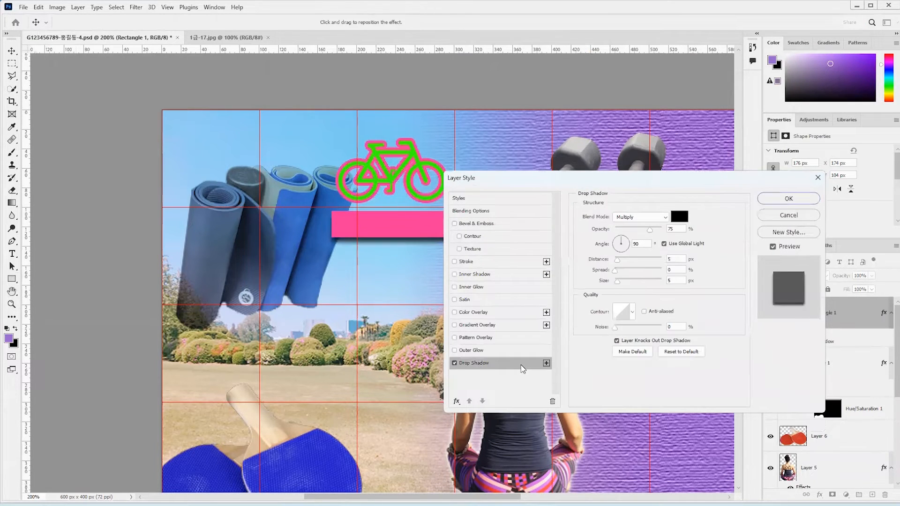
pyautogui.click(507, 225)
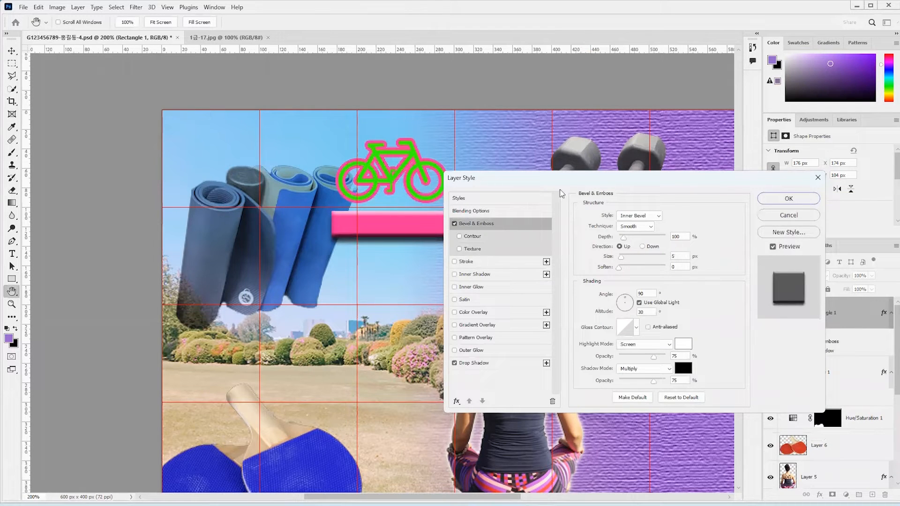
pyautogui.moveTo(566, 182); pyautogui.dragTo(592, 160)
# Set the rectangle's bevel highlight and shadow opacity to 50% each and the shading angle to 120°
pyautogui.click(705, 215)
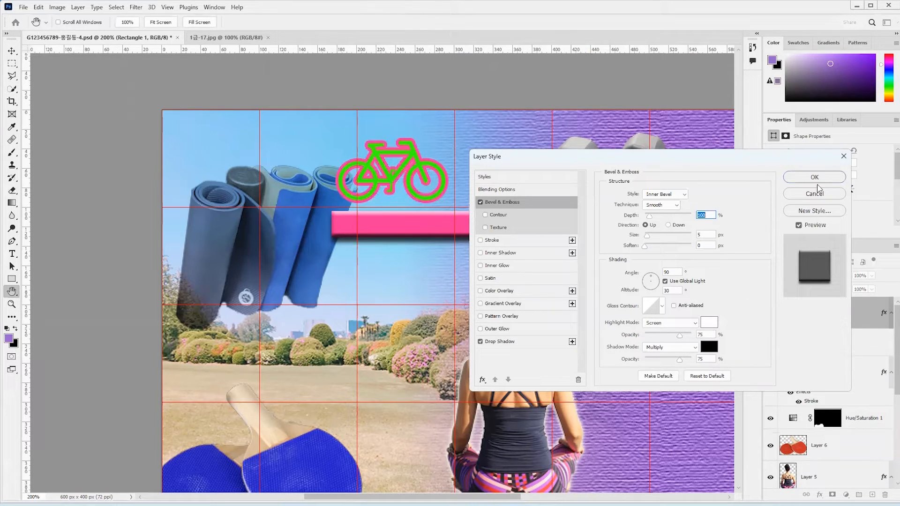
pyautogui.click(706, 334)
pyautogui.write('50')
pyautogui.click(708, 359)
pyautogui.write('50')
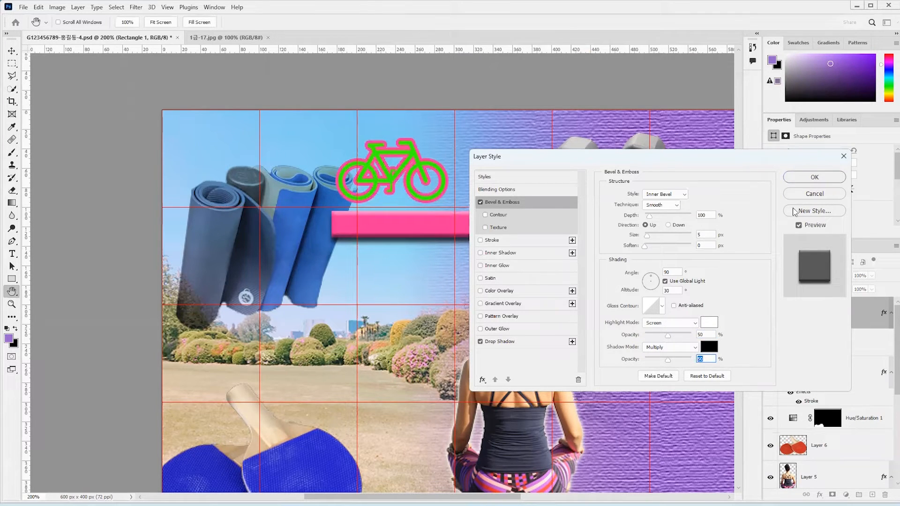
pyautogui.click(668, 272)
pyautogui.write('120')
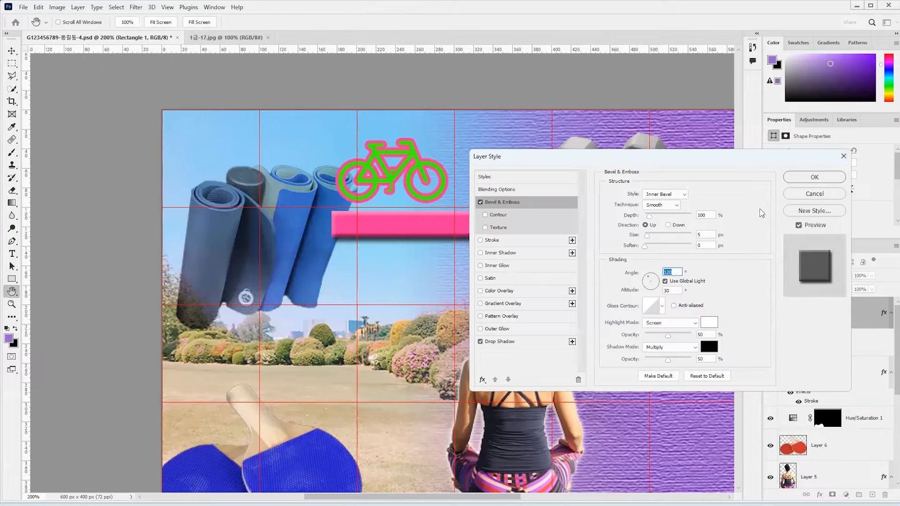
pyautogui.click(815, 177)
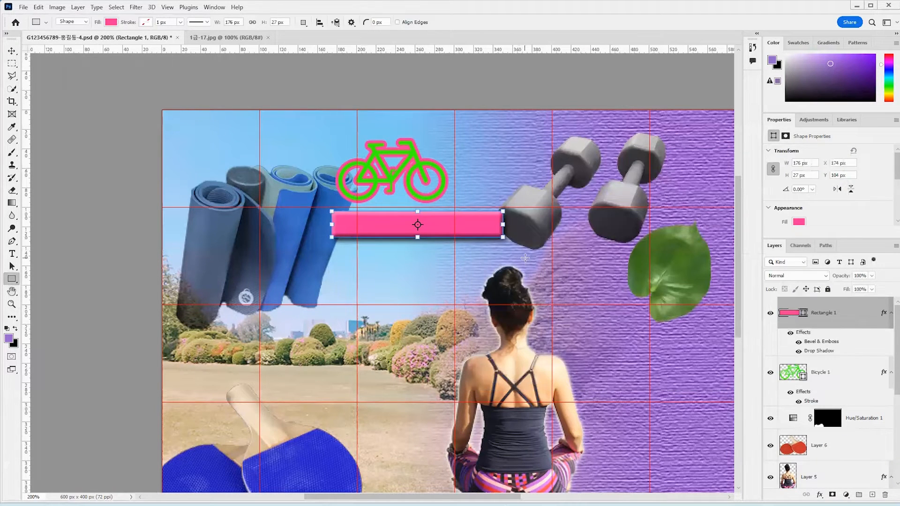
# Review the Bevel & Emboss settings on the rectangle's layer
pyautogui.click(858, 326)
pyautogui.doubleClick(857, 326)
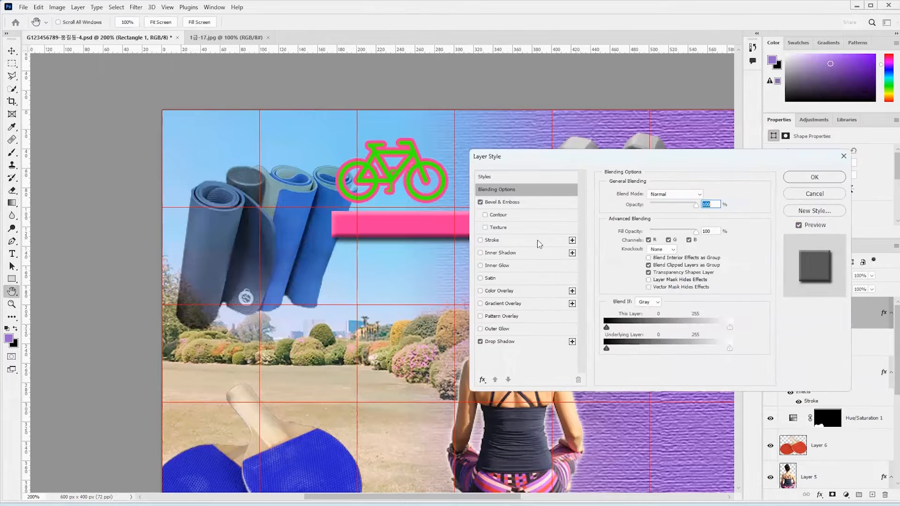
pyautogui.click(532, 203)
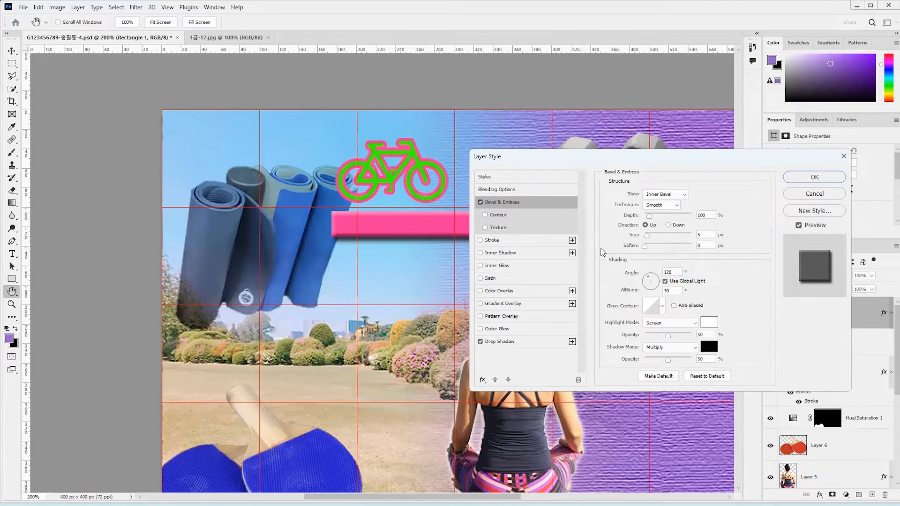
pyautogui.click(811, 180)
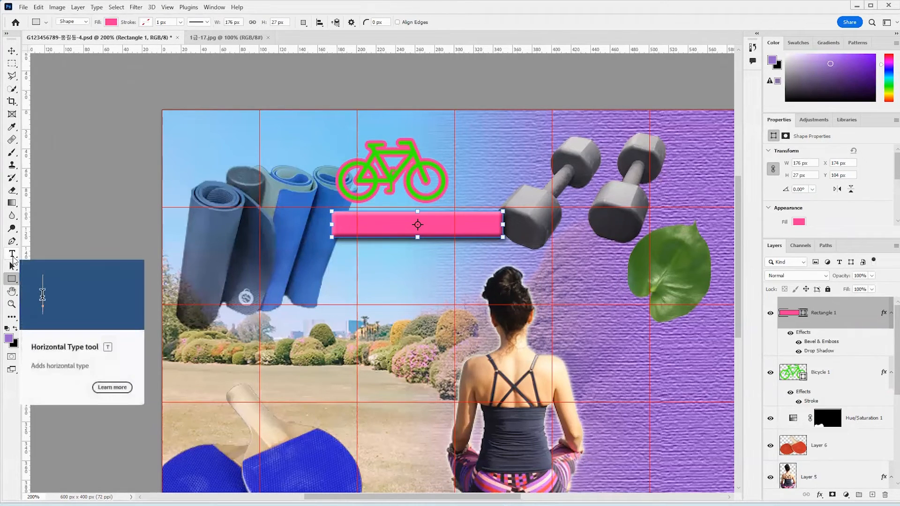
# Draw the chevron-style custom shape from the legacy Arrows, about 72 x 78 px, below the rolled mats
pyautogui.rightClick(13, 278)
pyautogui.click(52, 325)
pyautogui.click(395, 22)
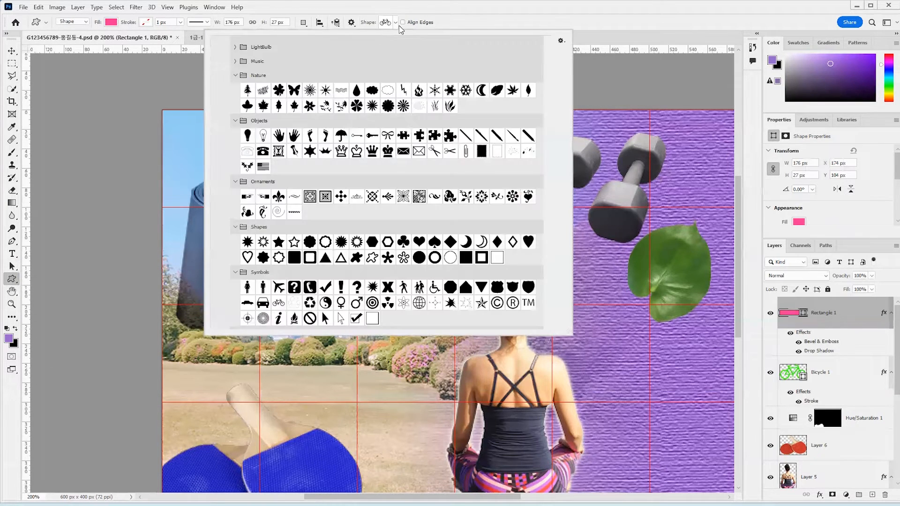
pyautogui.scroll(-5, 362, 137)
pyautogui.scroll(5, 362, 137)
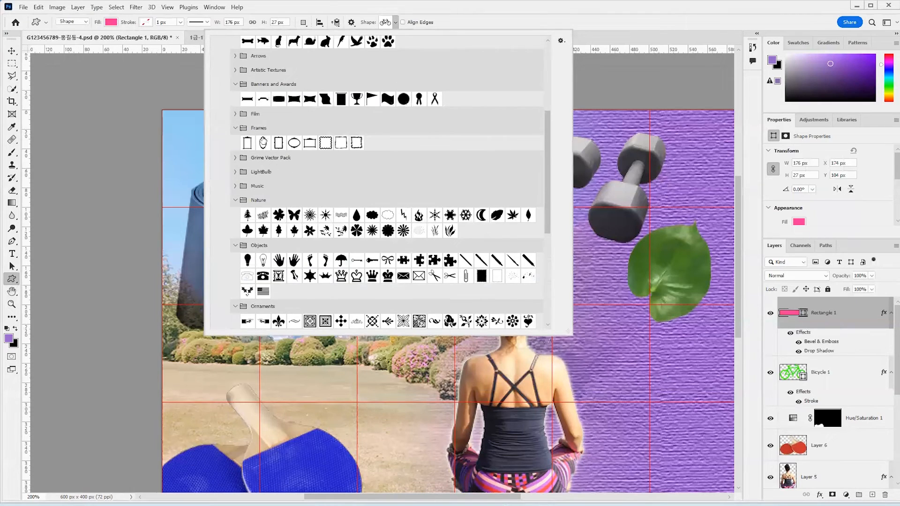
pyautogui.click(235, 135)
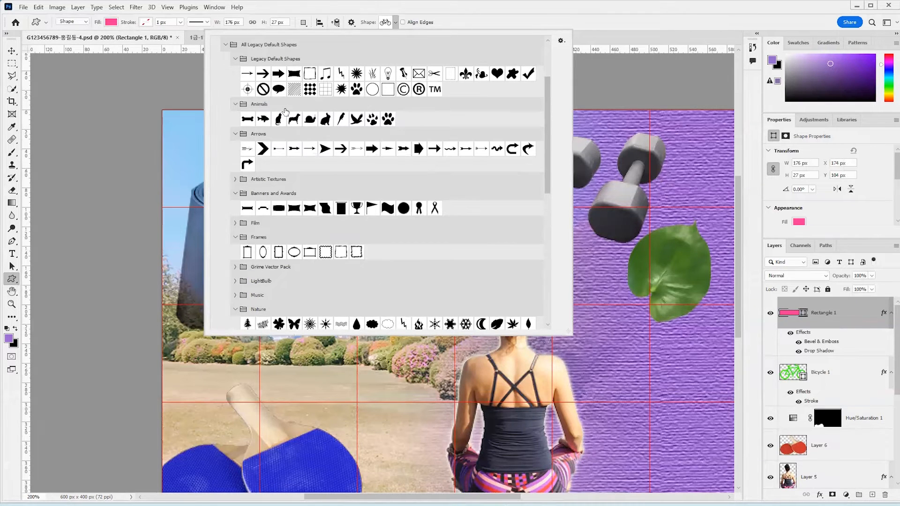
pyautogui.click(262, 149)
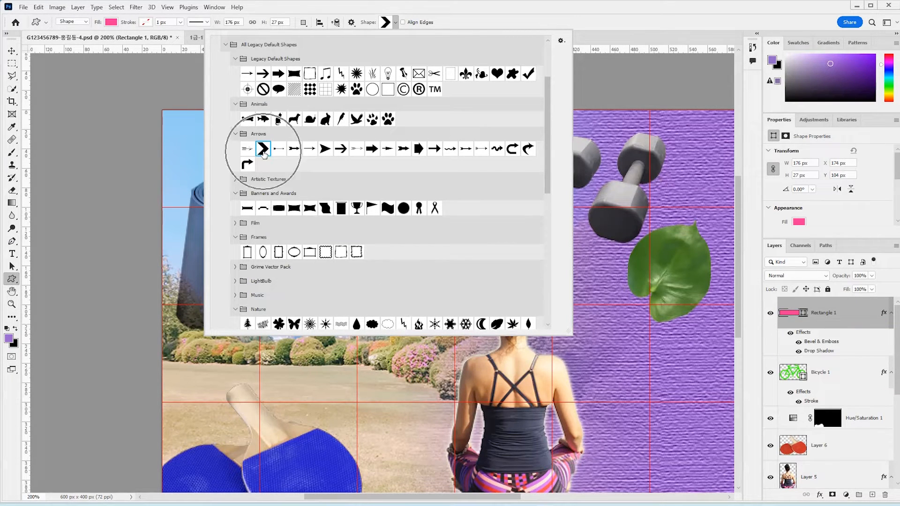
pyautogui.press('Return')
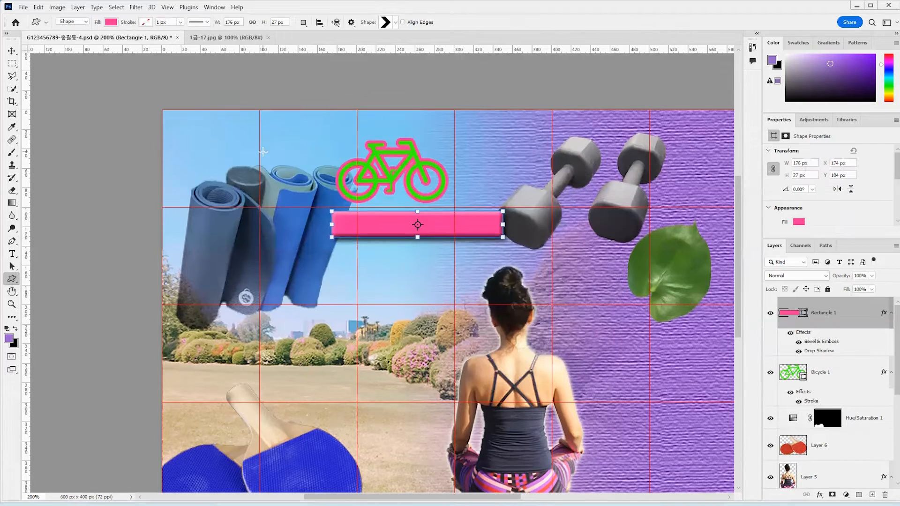
pyautogui.scroll(-3, 264, 152)
pyautogui.moveTo(291, 223); pyautogui.dragTo(357, 297)
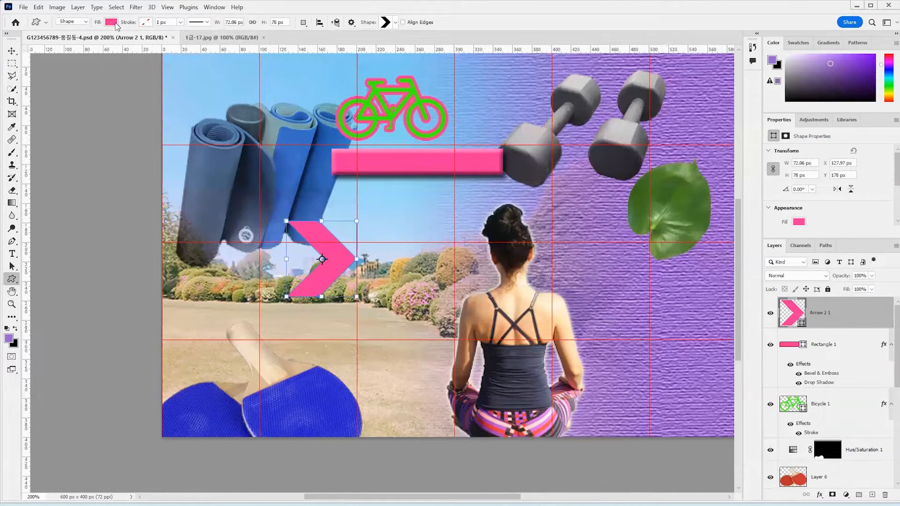
# Set the arrow shape's fill colour to ff3300
pyautogui.click(116, 25)
pyautogui.click(172, 42)
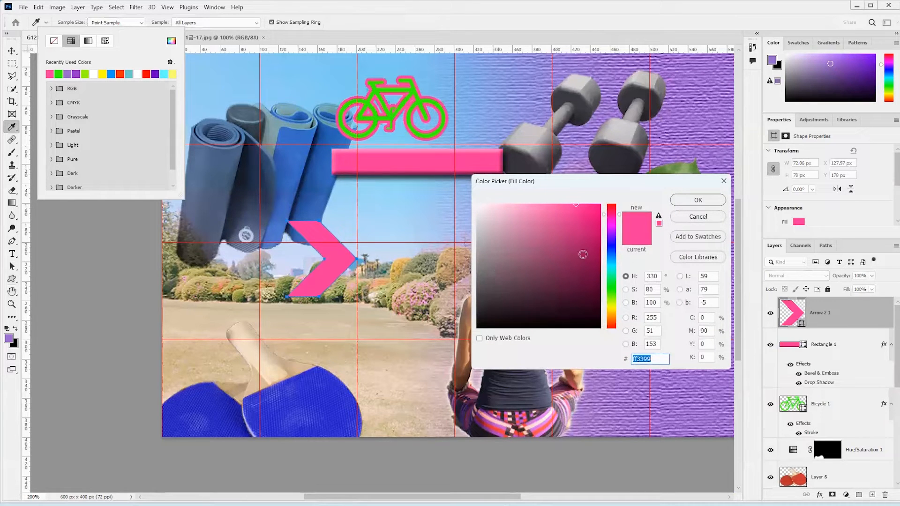
pyautogui.write('ff3300')
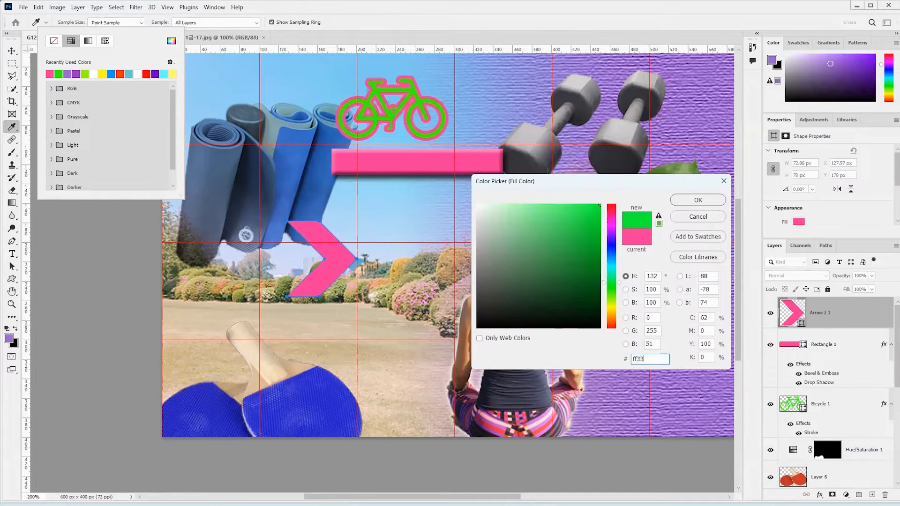
pyautogui.click(700, 203)
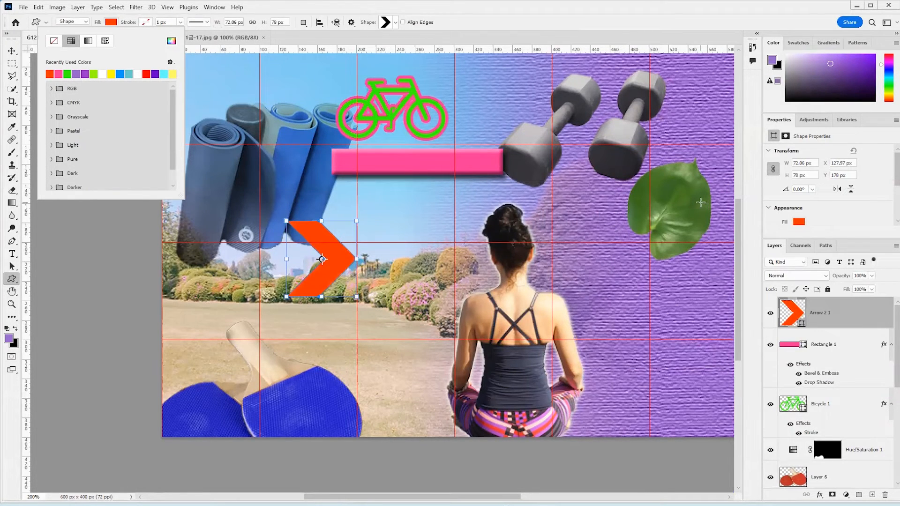
# Add an Inner Shadow and an Inner Glow in colour ffffbe to the arrow shape's layer
pyautogui.doubleClick(865, 322)
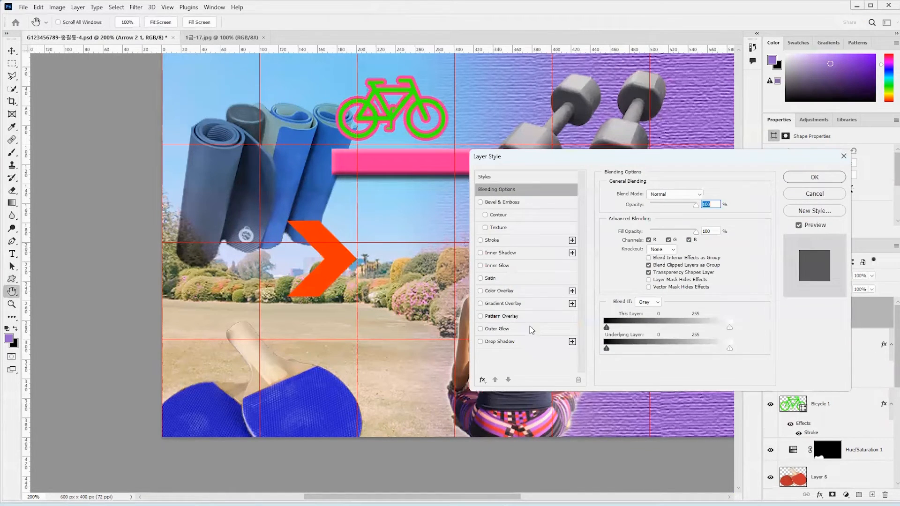
pyautogui.click(519, 256)
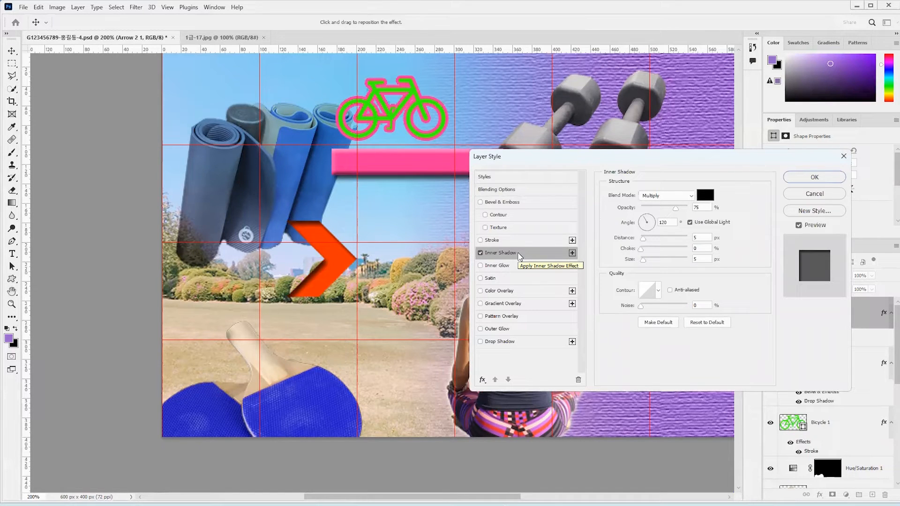
pyautogui.click(522, 267)
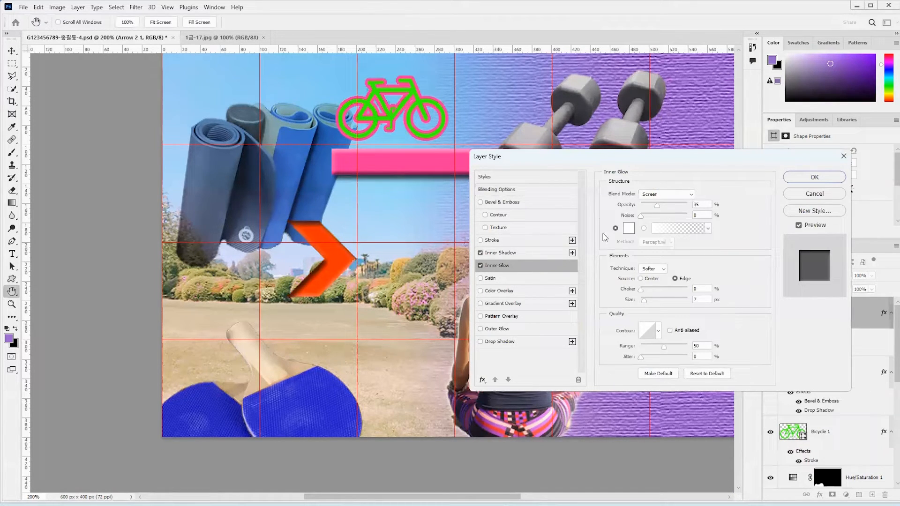
pyautogui.click(628, 230)
pyautogui.write('ffffb')
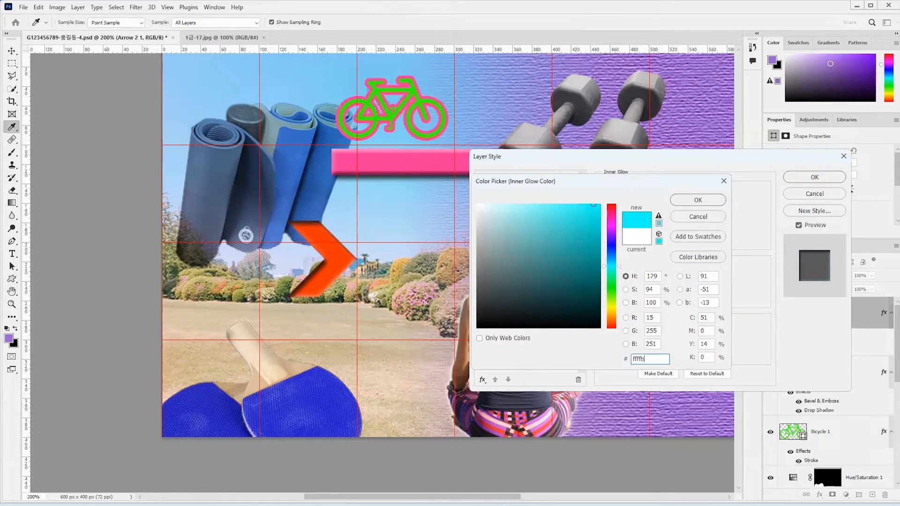
pyautogui.write('e')
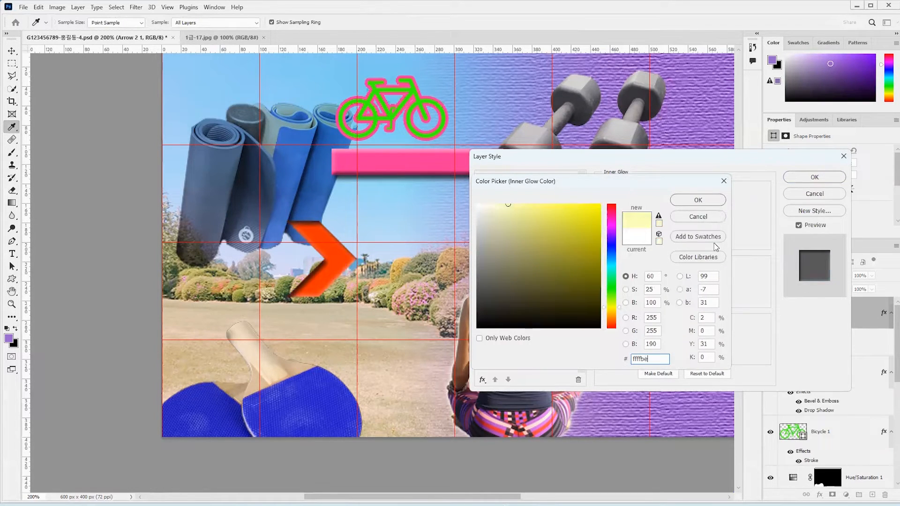
pyautogui.click(698, 201)
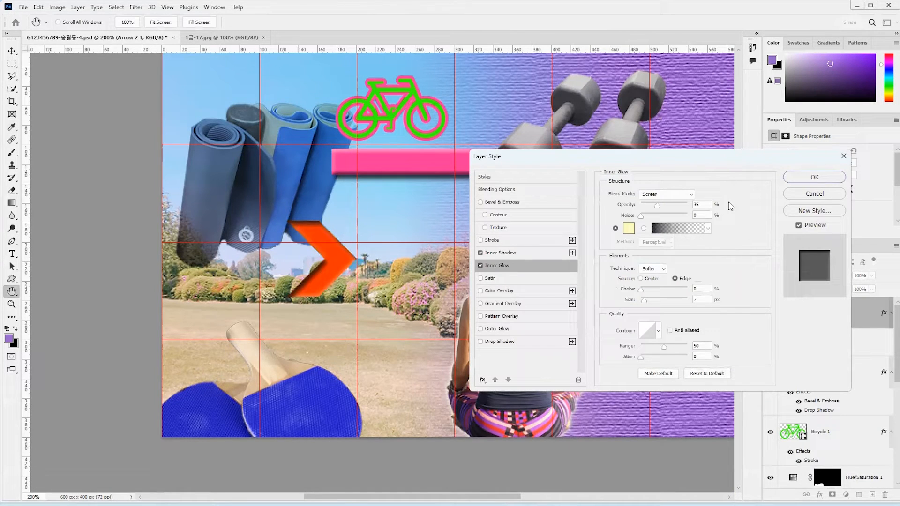
# Set the arrow's Inner Glow to 75% opacity and a size of 5 px
pyautogui.moveTo(630, 159); pyautogui.dragTo(645, 194)
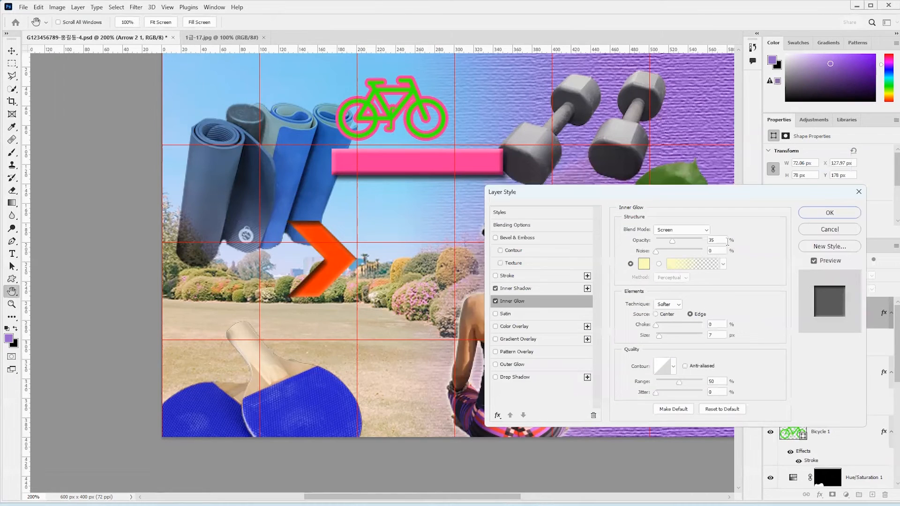
pyautogui.click(717, 240)
pyautogui.write('75')
pyautogui.click(714, 335)
pyautogui.write('5')
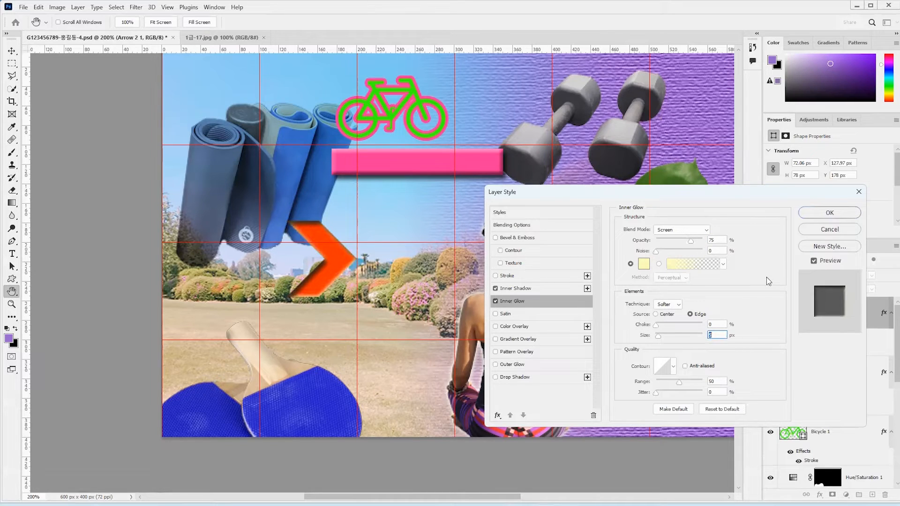
pyautogui.click(829, 212)
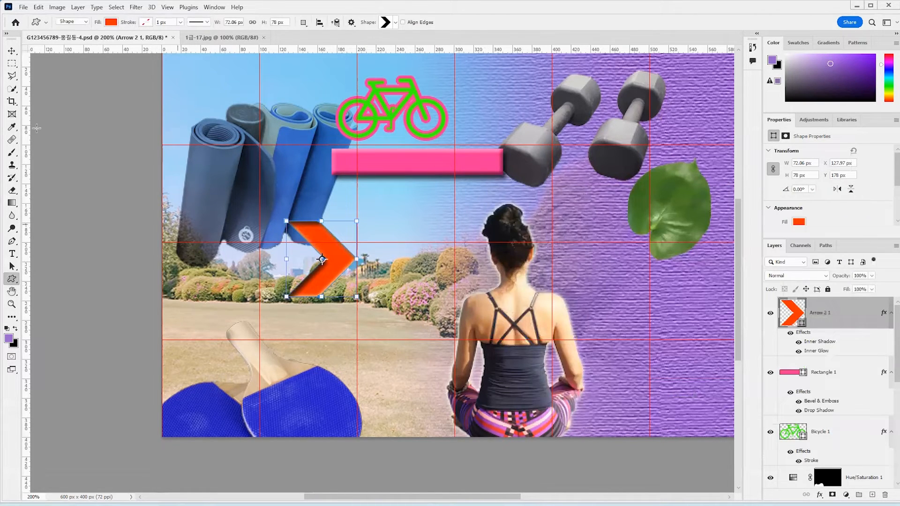
# Draw the S-curved left edge of a Pen-tool band shape from the canvas's upper edge down past its lower edge, in front of the seated woman
pyautogui.press('Return')
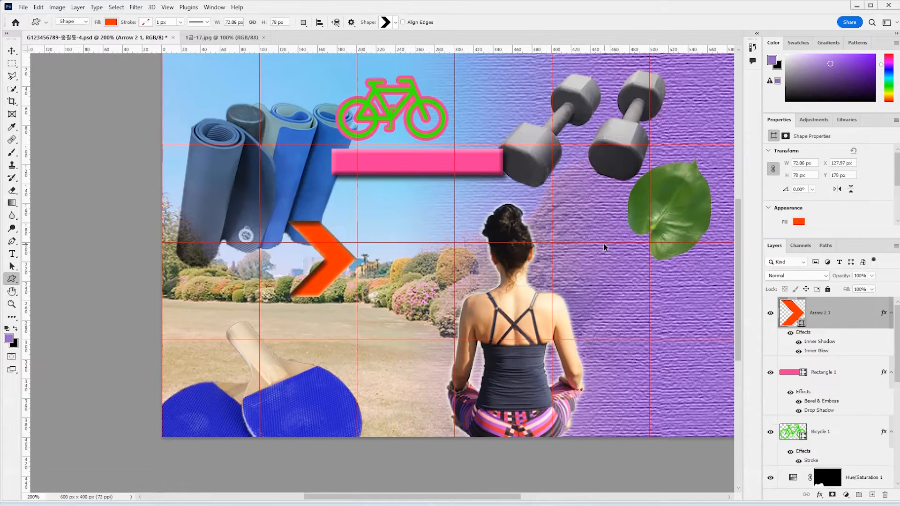
pyautogui.hotkey('ctrl', '-')
pyautogui.hotkey('ctrl', '-')
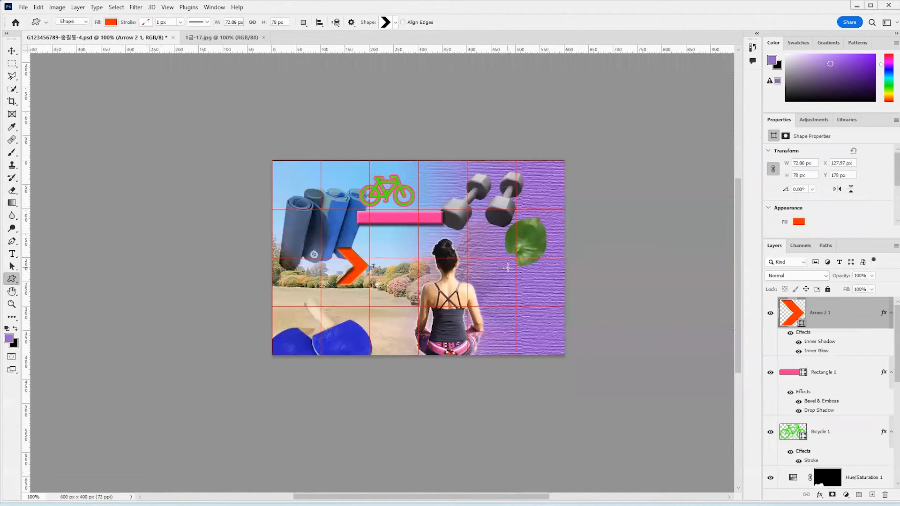
pyautogui.press('p')
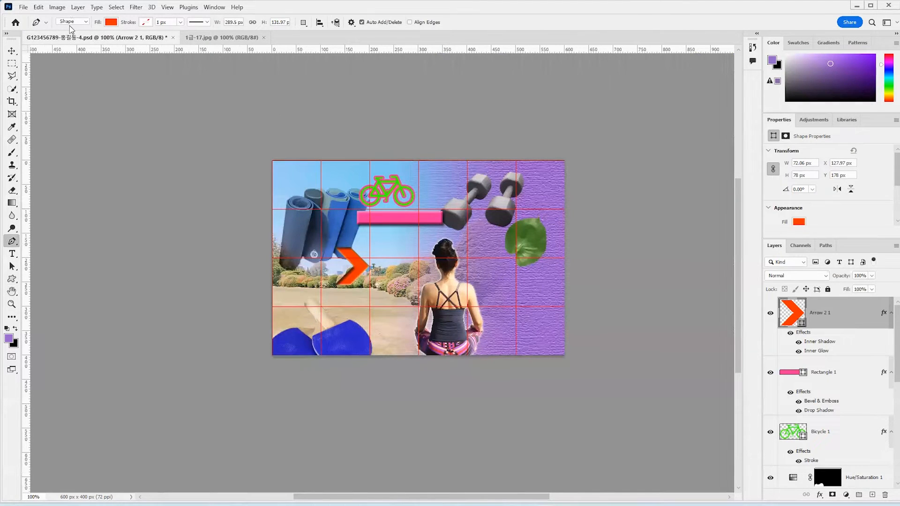
pyautogui.click(438, 161)
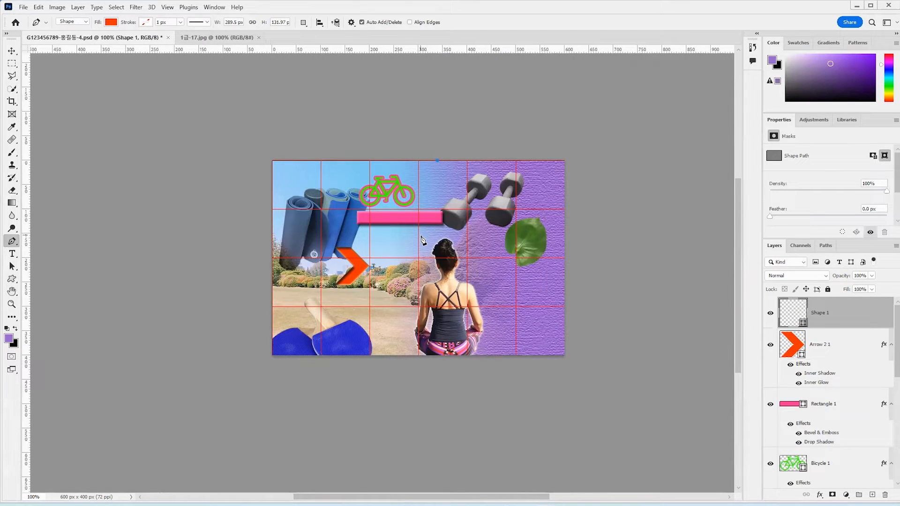
pyautogui.moveTo(419, 236); pyautogui.dragTo(419, 291)
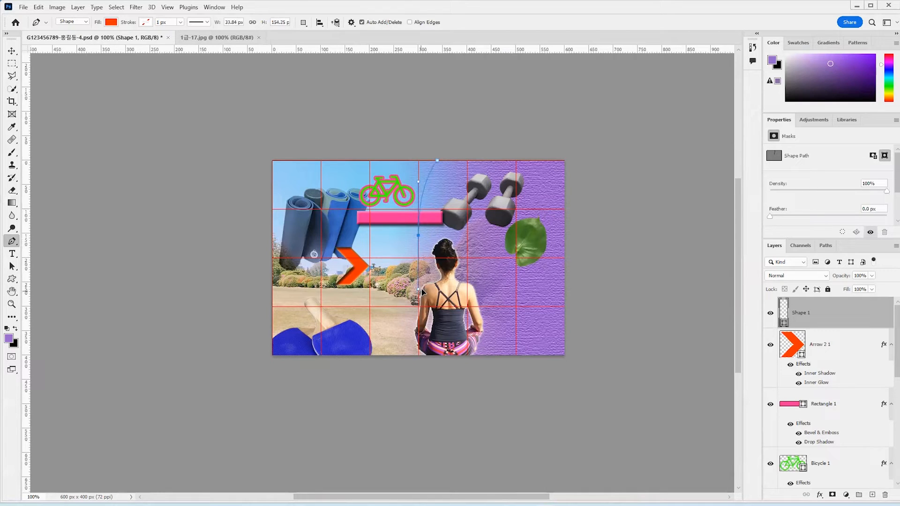
pyautogui.moveTo(424, 290); pyautogui.dragTo(424, 290)
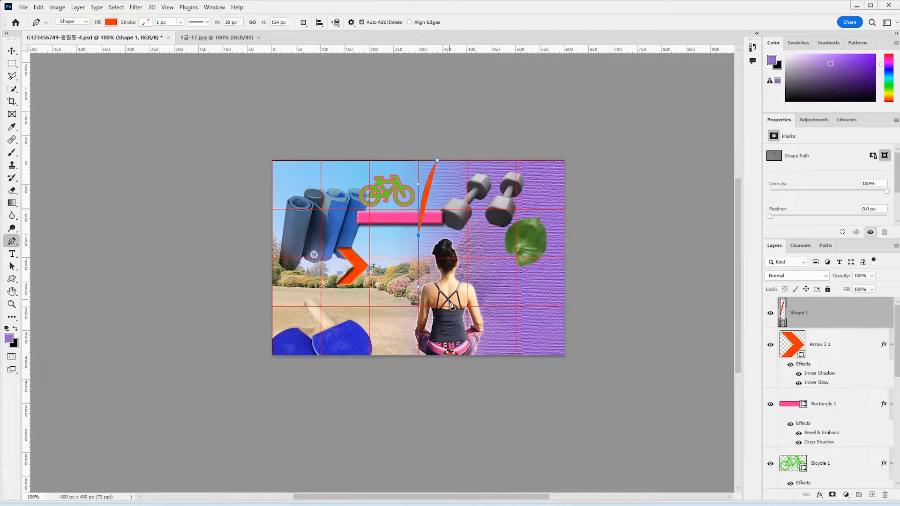
pyautogui.click(454, 300)
pyautogui.moveTo(453, 299); pyautogui.dragTo(455, 328)
pyautogui.moveTo(456, 325); pyautogui.dragTo(455, 326)
pyautogui.hotkey('ctrl', 'z')
pyautogui.moveTo(439, 364); pyautogui.dragTo(426, 454)
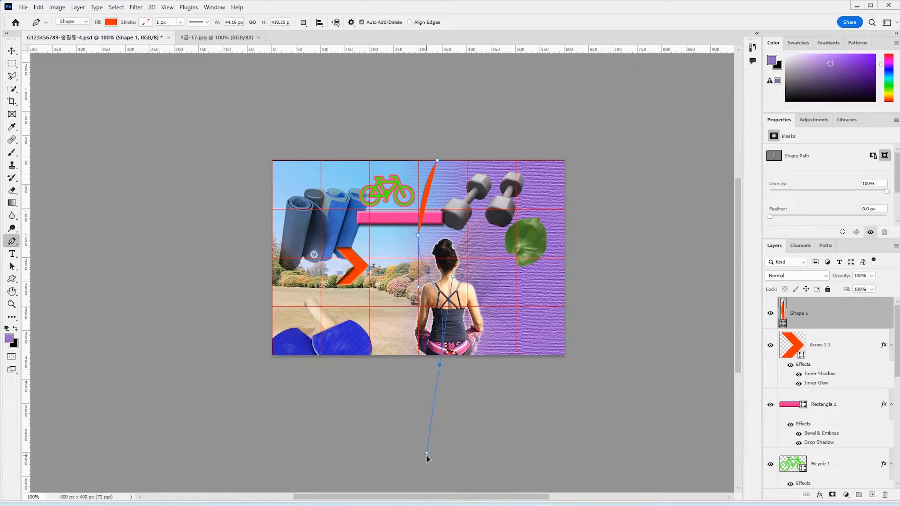
pyautogui.moveTo(426, 454); pyautogui.dragTo(426, 455)
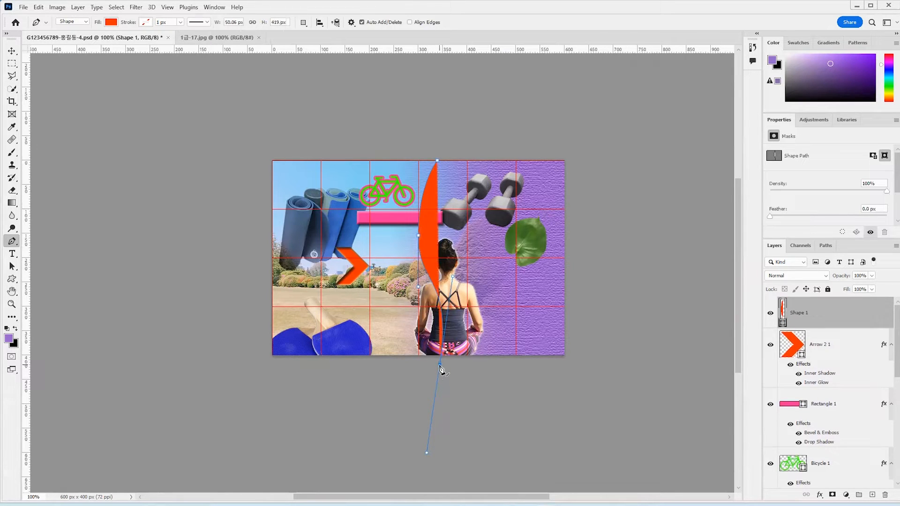
# Complete the band with a straight base and a parallel curved right edge, closing it at the starting anchor, about 150 x 419 px
pyautogui.keyDown('alt'); pyautogui.click(439, 366); pyautogui.keyUp('alt')
pyautogui.click(489, 366)
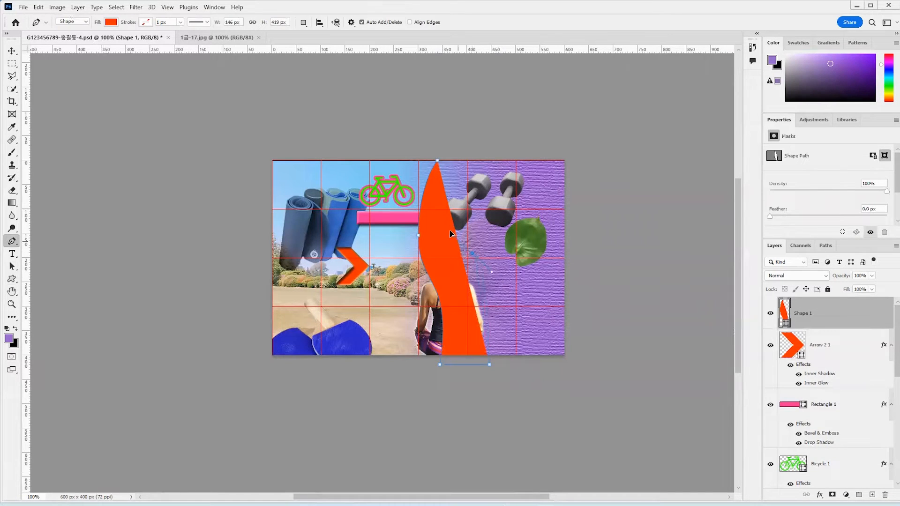
pyautogui.moveTo(444, 186); pyautogui.dragTo(498, 152)
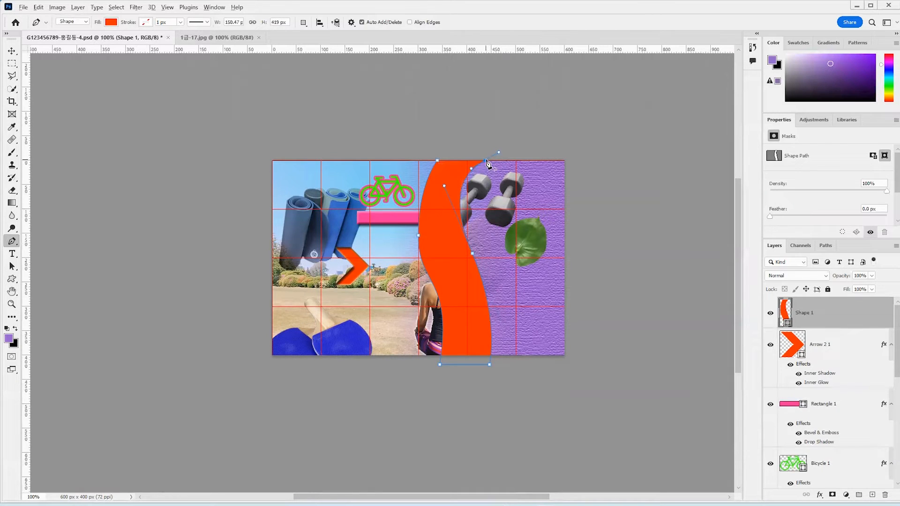
pyautogui.keyDown('alt'); pyautogui.click(485, 160); pyautogui.keyUp('alt')
pyautogui.click(437, 161)
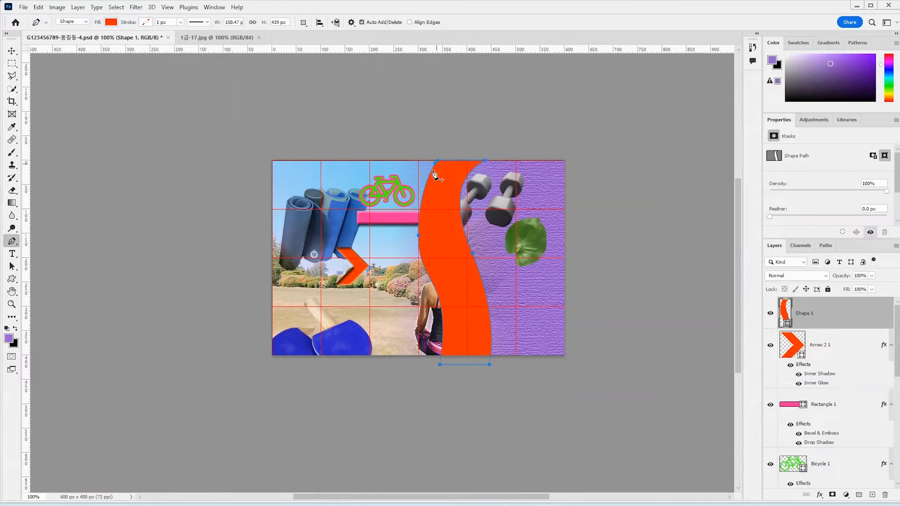
# Move the band's middle left anchor outward with the Direct Selection tool to deepen the upper curve
pyautogui.press('a')
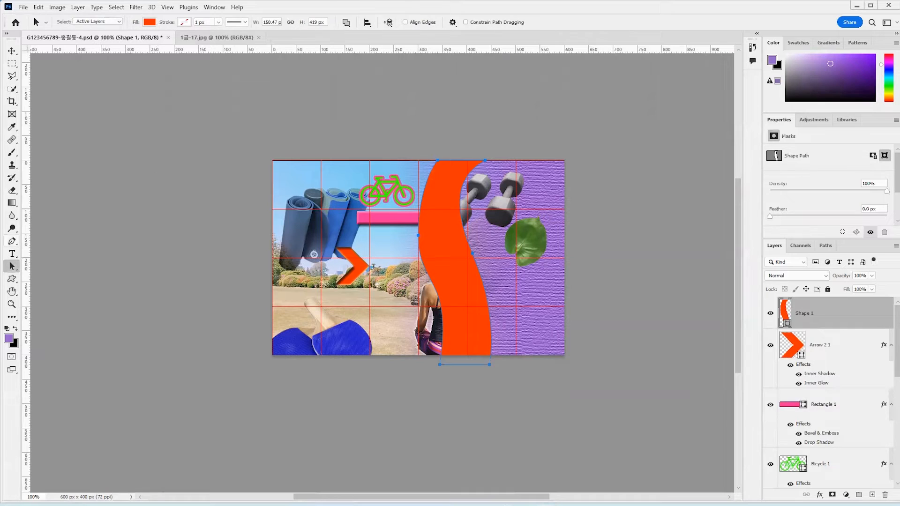
pyautogui.rightClick(12, 266)
pyautogui.click(51, 277)
pyautogui.click(423, 252)
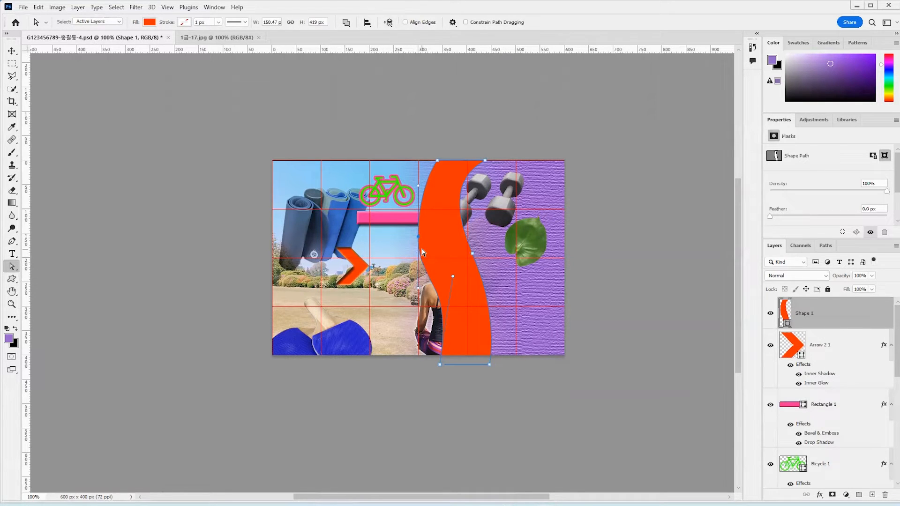
pyautogui.moveTo(422, 252); pyautogui.dragTo(410, 227)
# Select the band's two base anchors below the canvas and nudge them left
pyautogui.click(422, 373)
pyautogui.click(420, 370)
pyautogui.click(469, 353)
pyautogui.moveTo(492, 369); pyautogui.dragTo(419, 360)
pyautogui.press('Left')
pyautogui.press('Left')
pyautogui.press('Left')
pyautogui.press('Left')
pyautogui.press('Left')
pyautogui.press('Left')
pyautogui.press('Left')
pyautogui.press('Left')
pyautogui.press('Left')
pyautogui.press('Left')
pyautogui.press('Left')
pyautogui.press('Left')
pyautogui.press('Left')
pyautogui.press('Left')
pyautogui.press('Left')
pyautogui.press('Left')
pyautogui.press('Left')
pyautogui.press('Left')
pyautogui.press('Left')
pyautogui.press('Left')
pyautogui.press('Left')
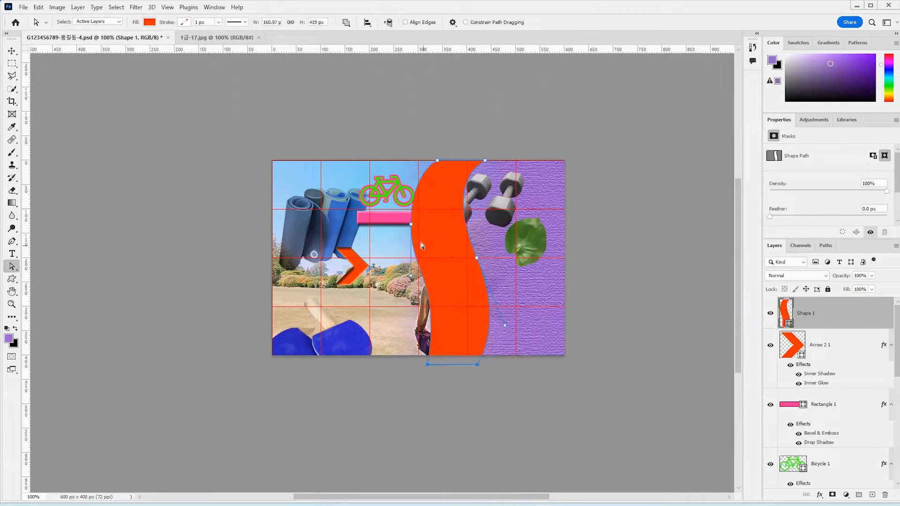
# Adjust the direction handle on the band's lower left edge to make that curve smoother, and deselect the path
pyautogui.click(411, 225)
pyautogui.moveTo(440, 276); pyautogui.dragTo(462, 279)
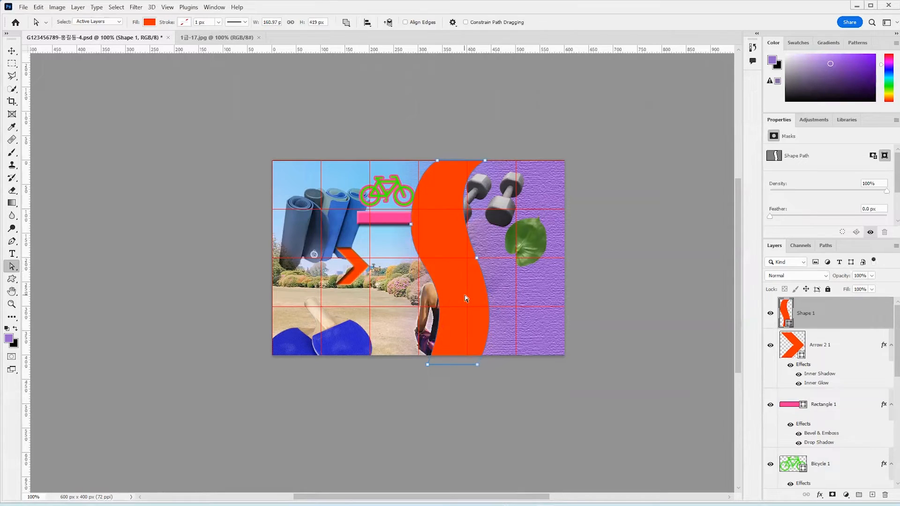
pyautogui.press('Escape')
# Duplicate the orange band to the right of the original, over the leaf and dumbbells
pyautogui.press('v')
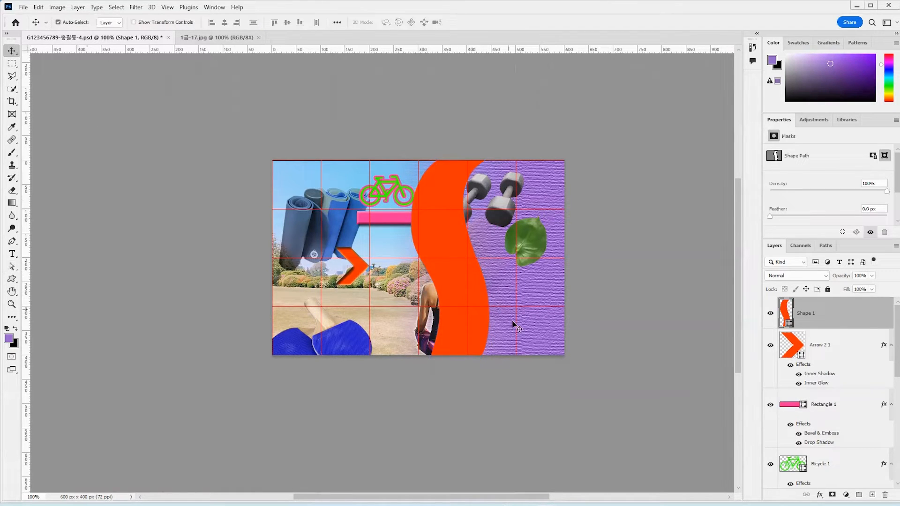
pyautogui.click(474, 313)
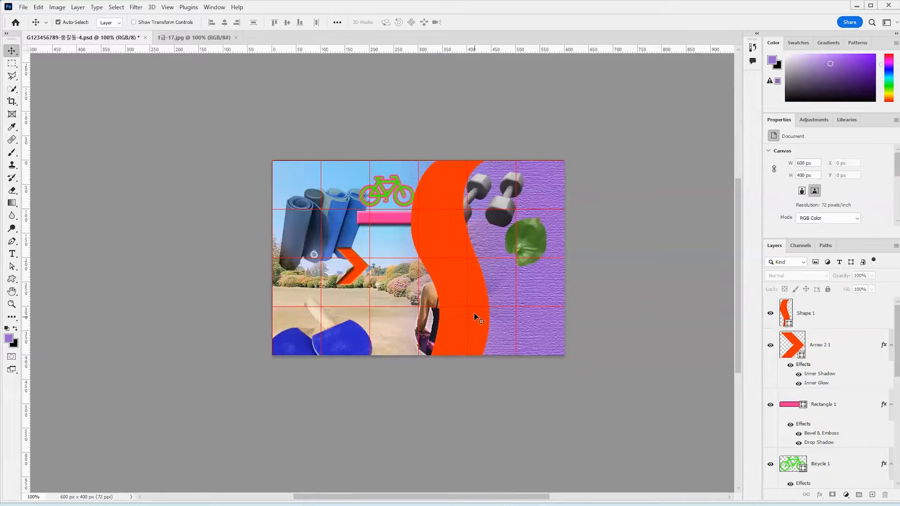
pyautogui.moveTo(478, 336); pyautogui.dragTo(531, 314)
# Widen the duplicate band to about 184 px by nudging its right-edge anchors outward to the canvas's right border
pyautogui.press('a')
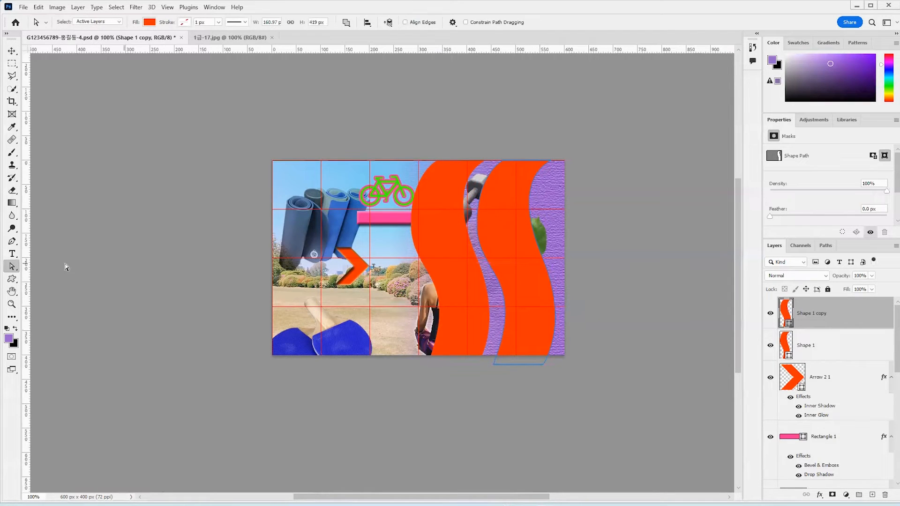
pyautogui.rightClick(12, 266)
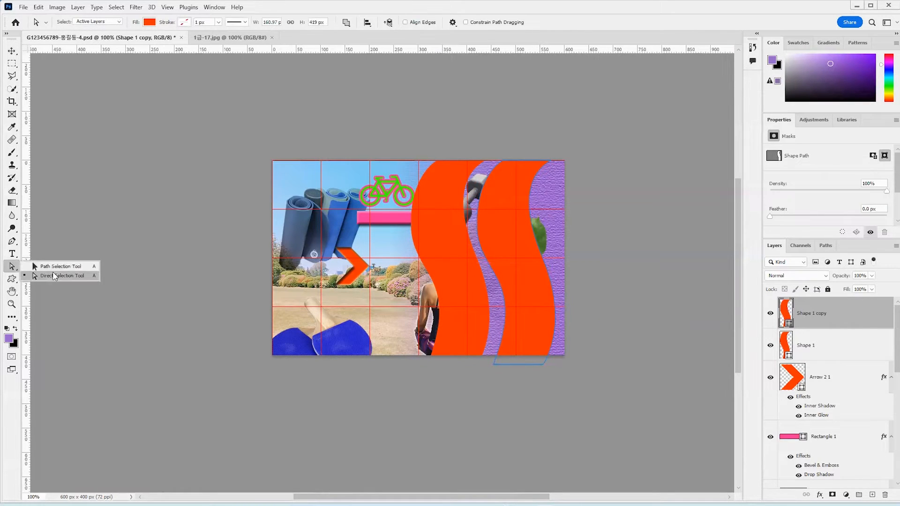
pyautogui.click(52, 272)
pyautogui.click(533, 355)
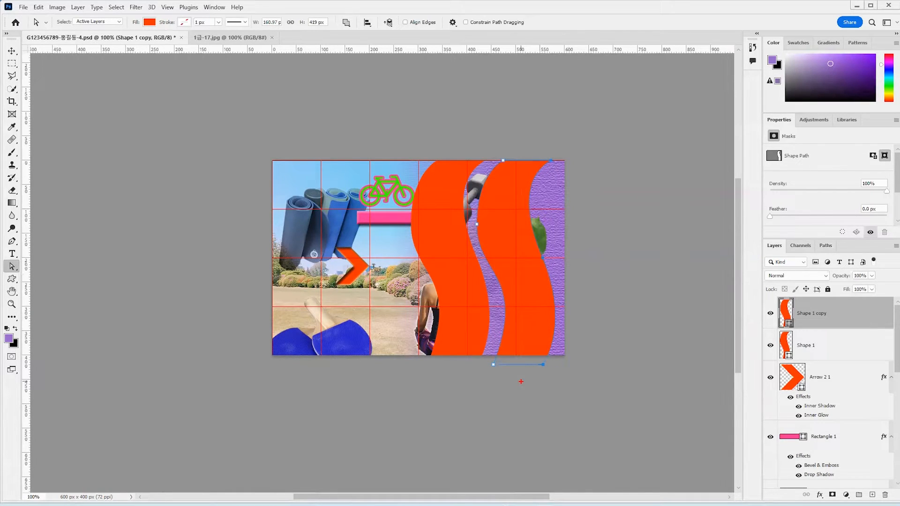
pyautogui.moveTo(567, 143); pyautogui.dragTo(521, 374)
pyautogui.press('Right')
pyautogui.press('Right')
pyautogui.press('Right')
pyautogui.press('Right')
pyautogui.hotkey('shift', 'Right')
pyautogui.hotkey('shift', 'Right')
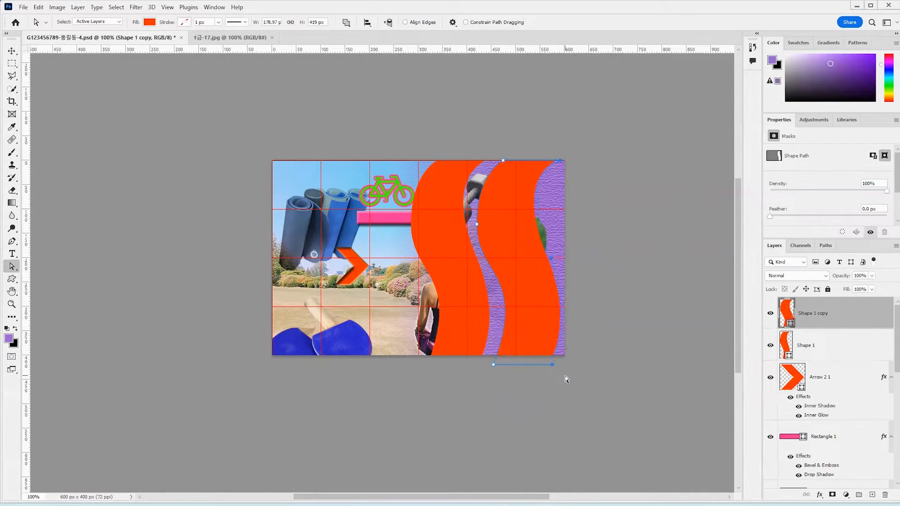
pyautogui.press('Right')
pyautogui.press('Right')
pyautogui.press('Right')
pyautogui.press('Right')
pyautogui.press('Right')
pyautogui.press('Right')
pyautogui.press('Right')
pyautogui.press('Right')
pyautogui.press('Right')
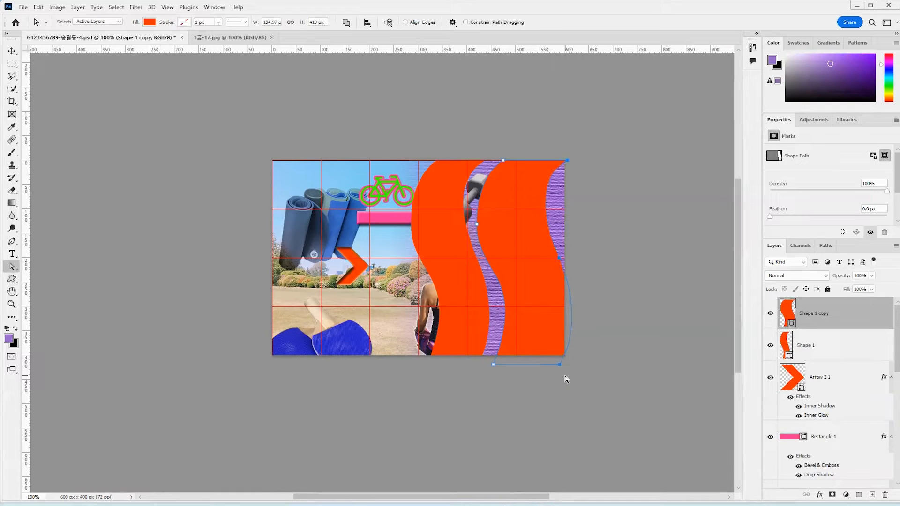
pyautogui.hotkey('shift', 'Left')
pyautogui.press('Left')
pyautogui.press('Left')
pyautogui.press('Left')
pyautogui.press('Left')
pyautogui.press('Left')
pyautogui.press('Left')
pyautogui.press('Right')
pyautogui.press('Right')
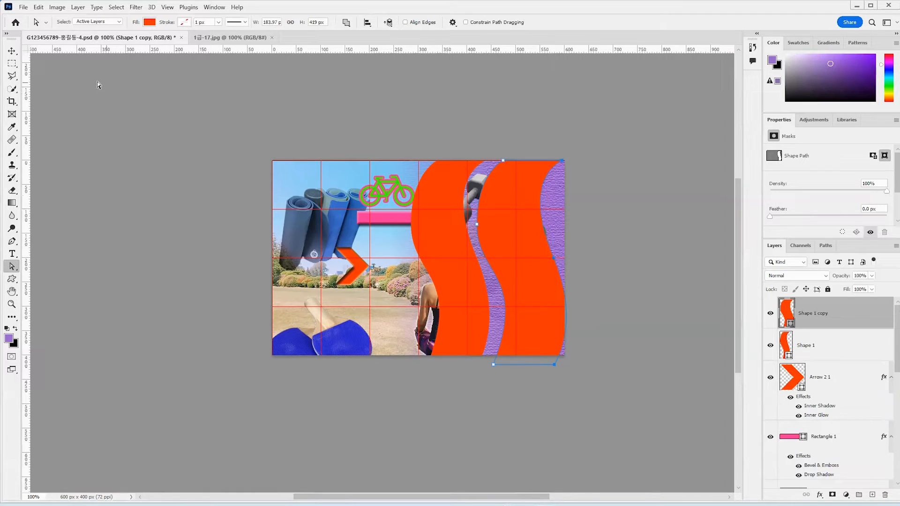
# Free-transform the original band from its left side to narrow it to 132 px
pyautogui.click(12, 50)
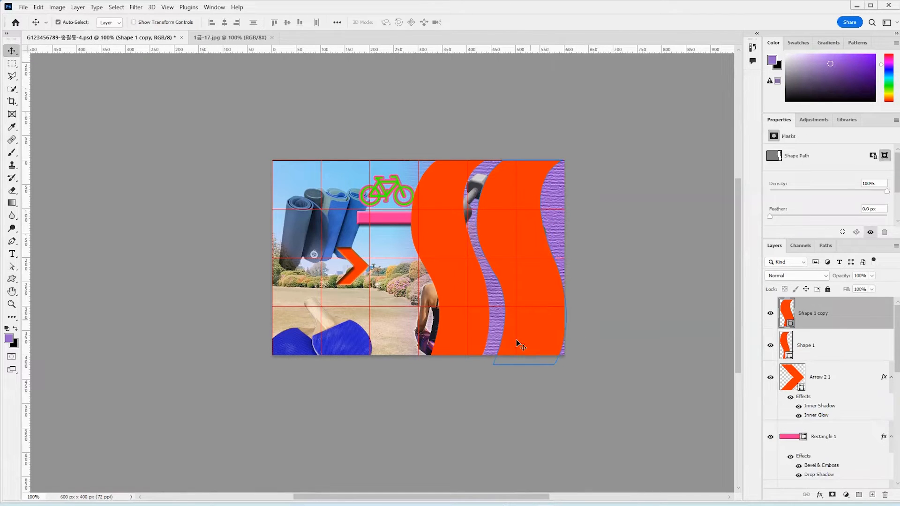
pyautogui.click(452, 319)
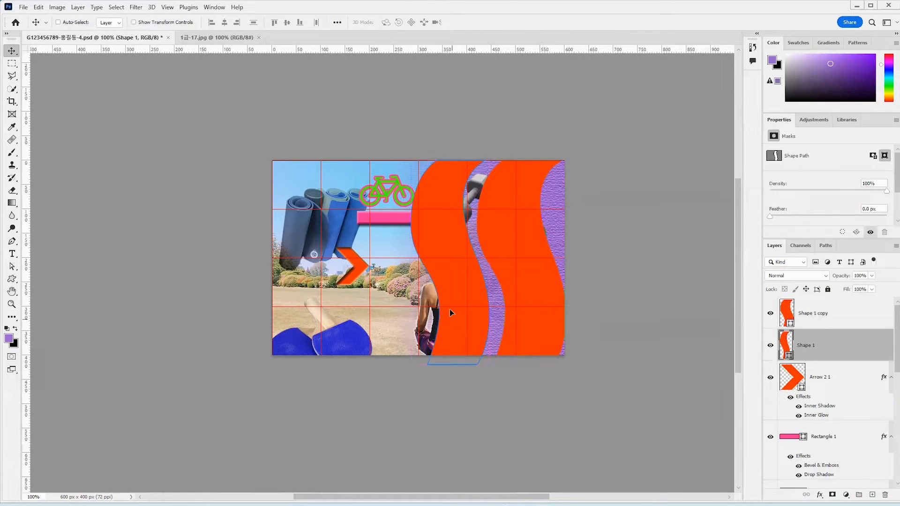
pyautogui.hotkey('ctrl', 't')
pyautogui.moveTo(411, 263); pyautogui.dragTo(425, 264)
pyautogui.press('Return')
# Reshape the original band's right edge with its middle anchor's handles so that the lower part bulges outward, making it about 141 px wide
pyautogui.press('a')
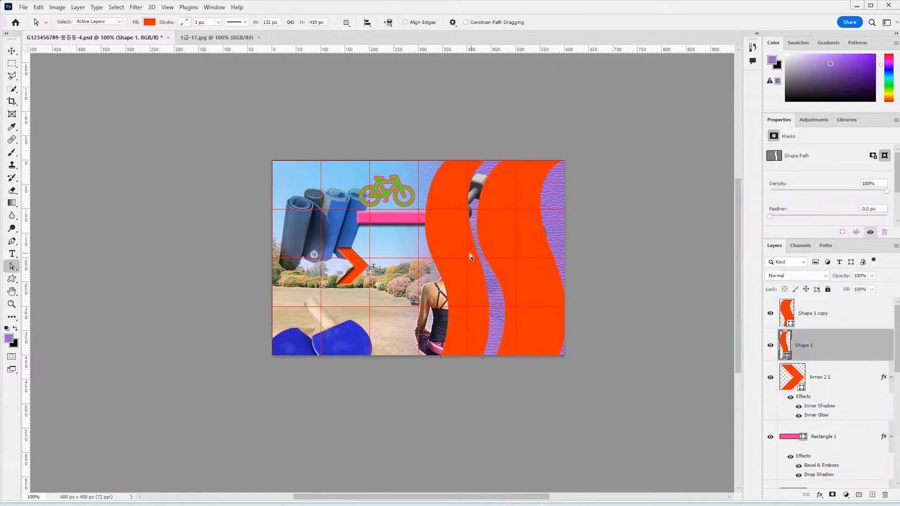
pyautogui.click(467, 238)
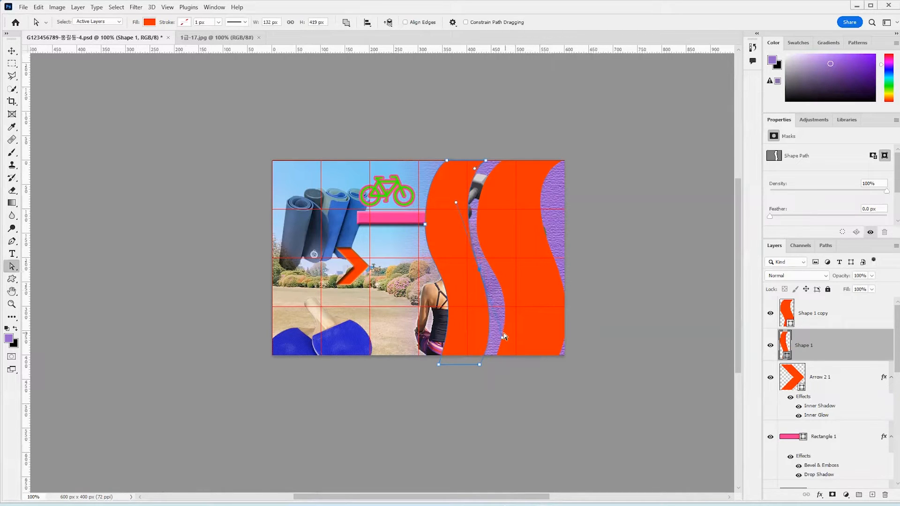
pyautogui.moveTo(516, 339); pyautogui.dragTo(519, 337)
pyautogui.click(555, 410)
pyautogui.click(484, 267)
pyautogui.moveTo(518, 340); pyautogui.dragTo(511, 339)
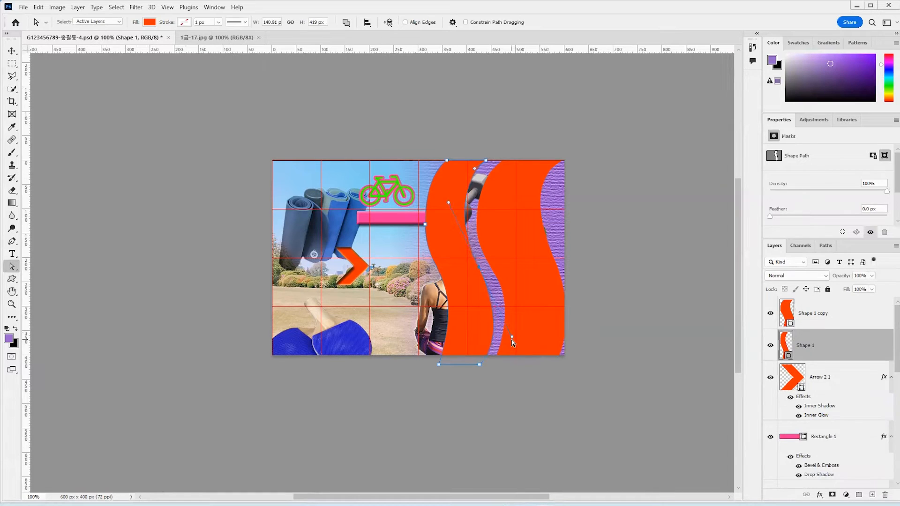
pyautogui.click(533, 389)
pyautogui.click(452, 322)
# Select both band layers and move them together slightly to the left on the canvas
pyautogui.doubleClick(824, 314)
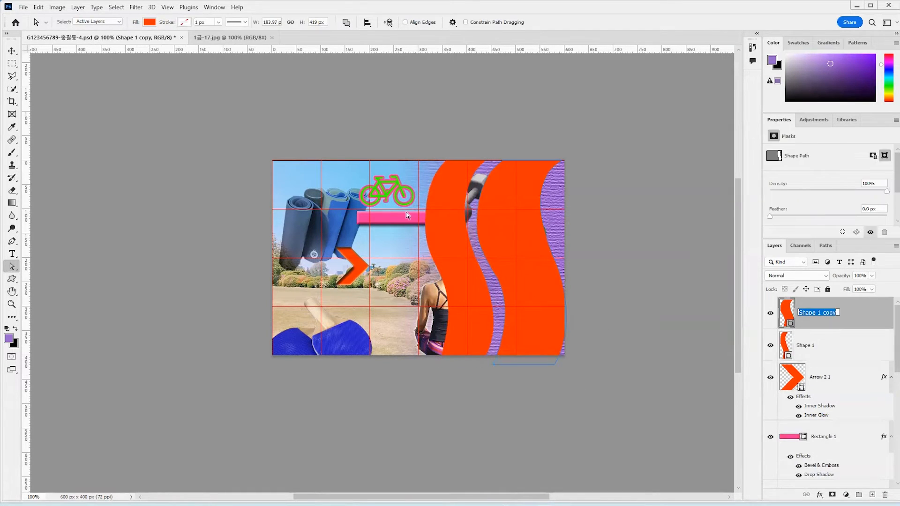
pyautogui.click(12, 51)
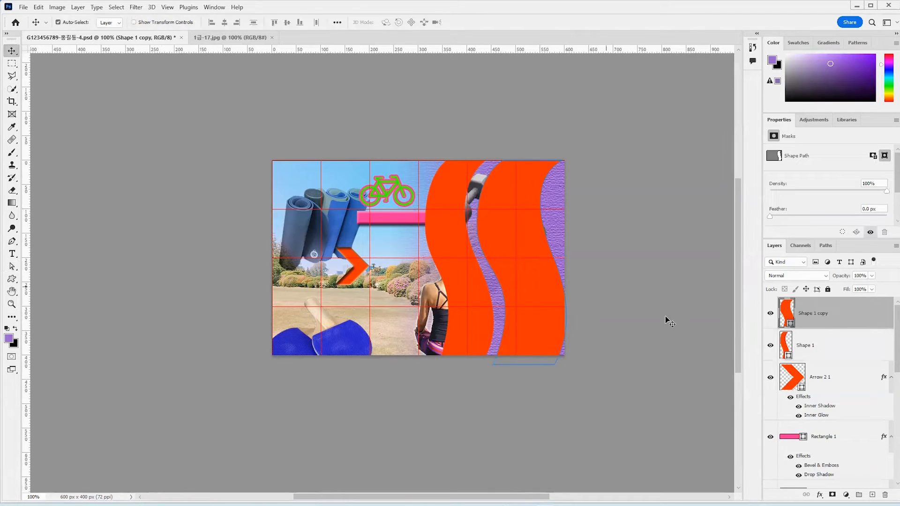
pyautogui.keyDown('shift'); pyautogui.click(816, 346); pyautogui.keyUp('shift')
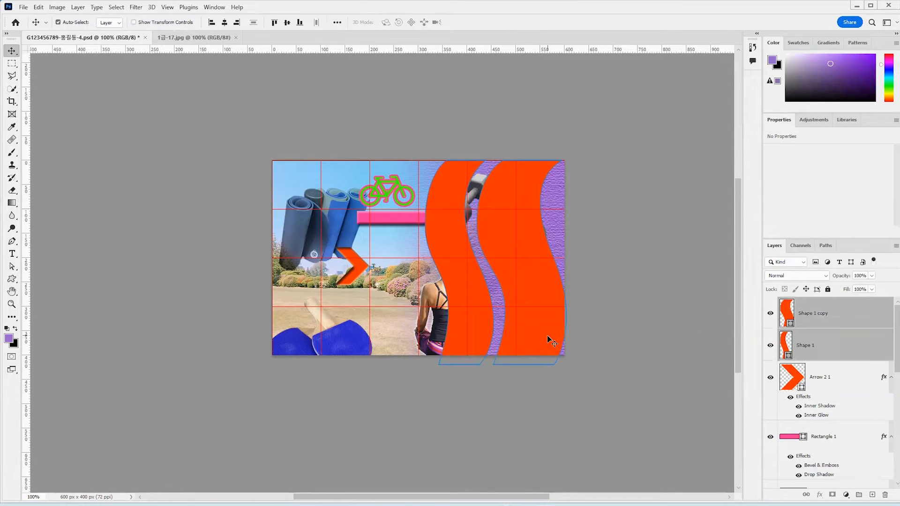
pyautogui.moveTo(547, 336); pyautogui.dragTo(538, 335)
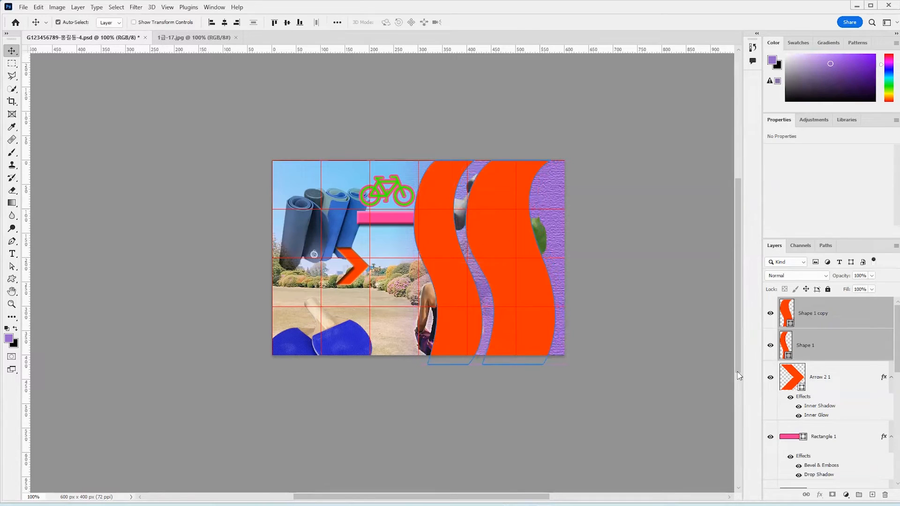
# Reorder both band layers to sit directly above the masked landscape layer and below the rolled mats' layer
pyautogui.hotkey('ctrl', 'shift', '[')
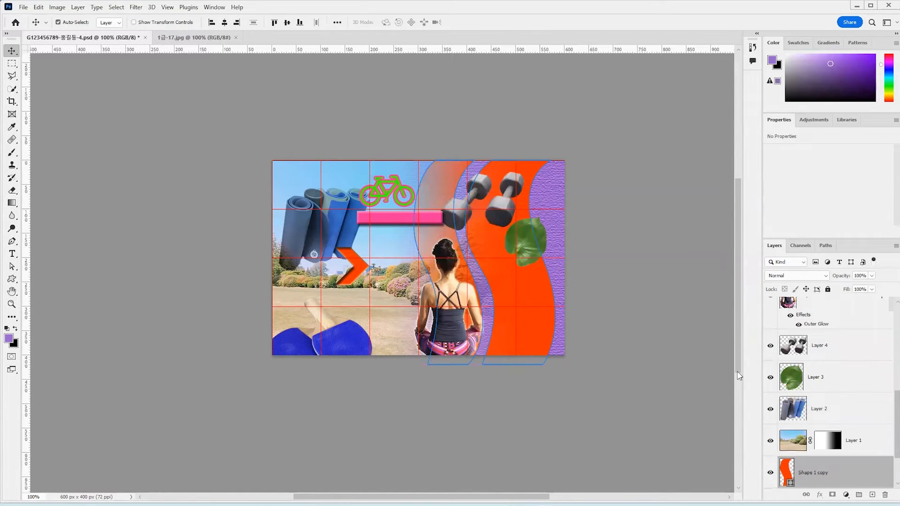
pyautogui.moveTo(816, 470); pyautogui.dragTo(815, 425)
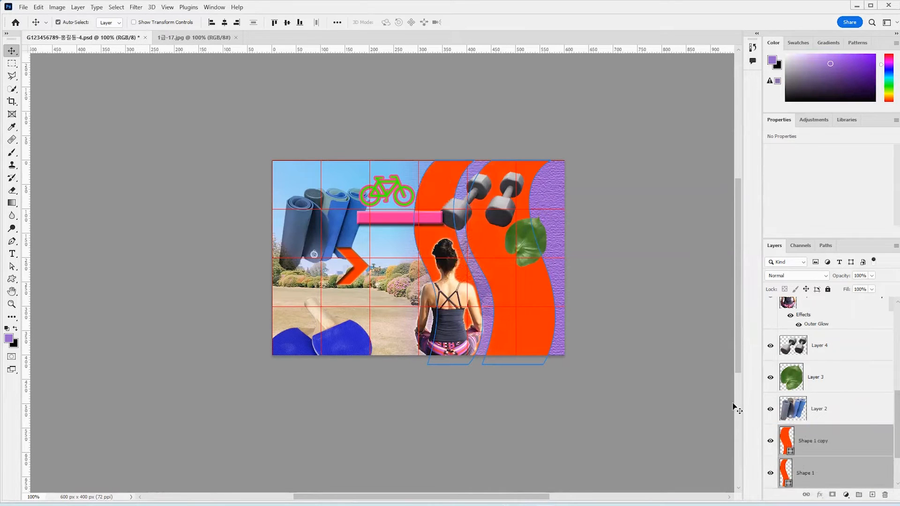
pyautogui.click(645, 332)
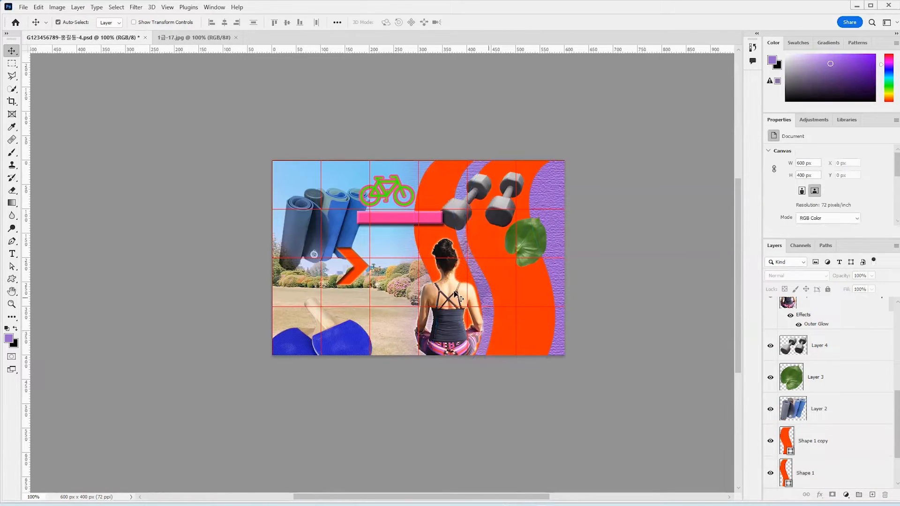
# Add a Gradient Overlay effect to the original band's layer
pyautogui.click(450, 171)
pyautogui.click(432, 189)
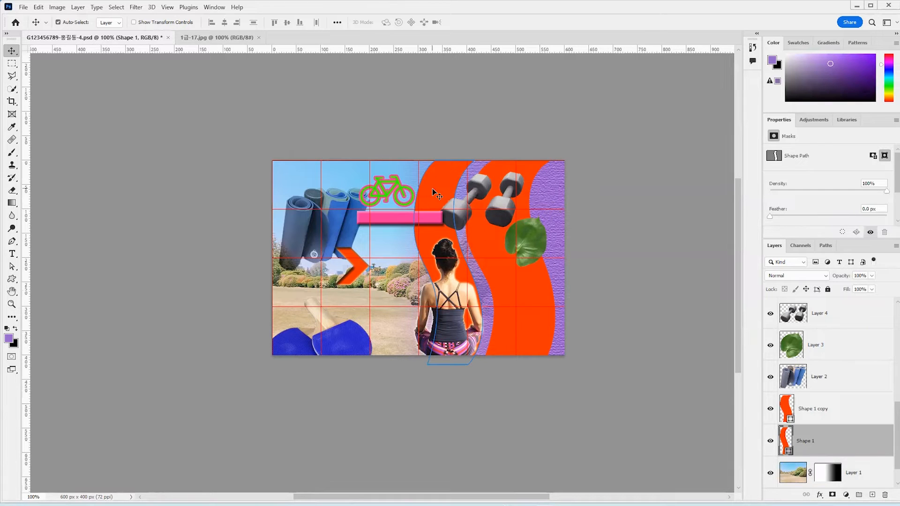
pyautogui.doubleClick(865, 440)
pyautogui.click(539, 341)
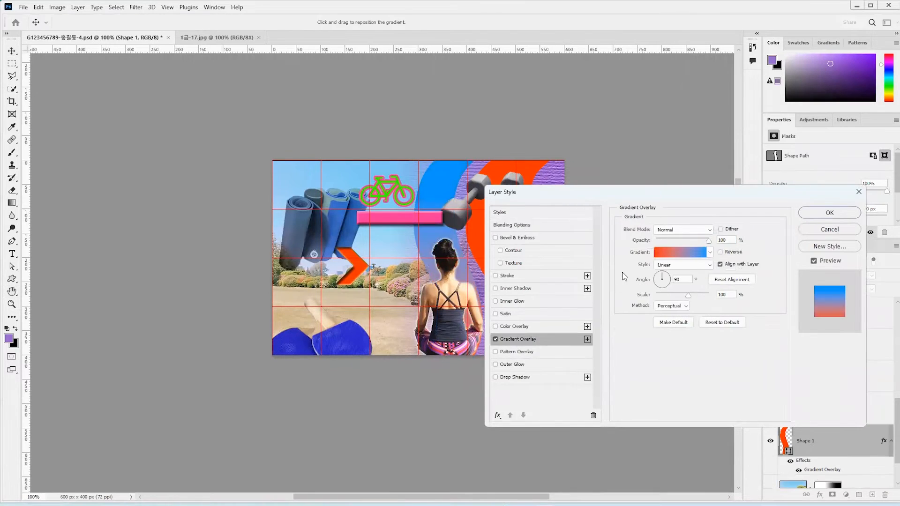
# Set the first colour stop of the overlay's gradient to ffff00
pyautogui.click(668, 255)
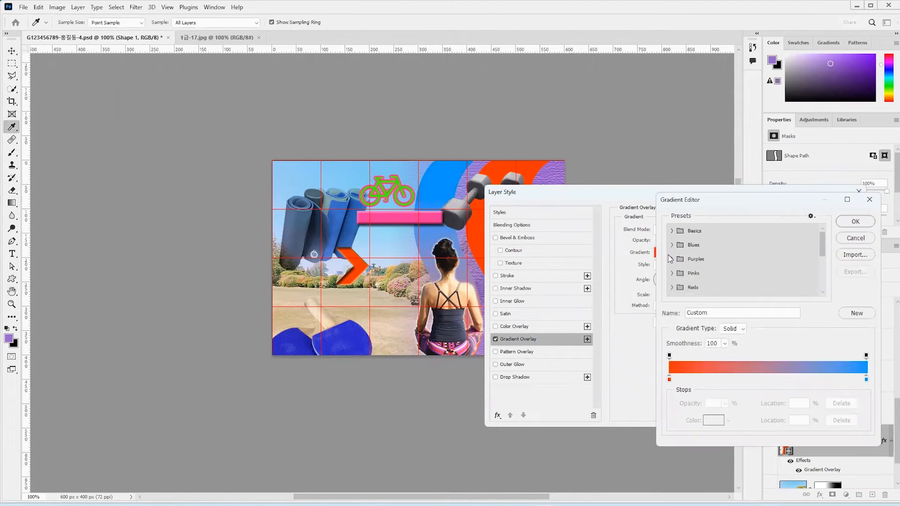
pyautogui.click(670, 380)
pyautogui.doubleClick(670, 380)
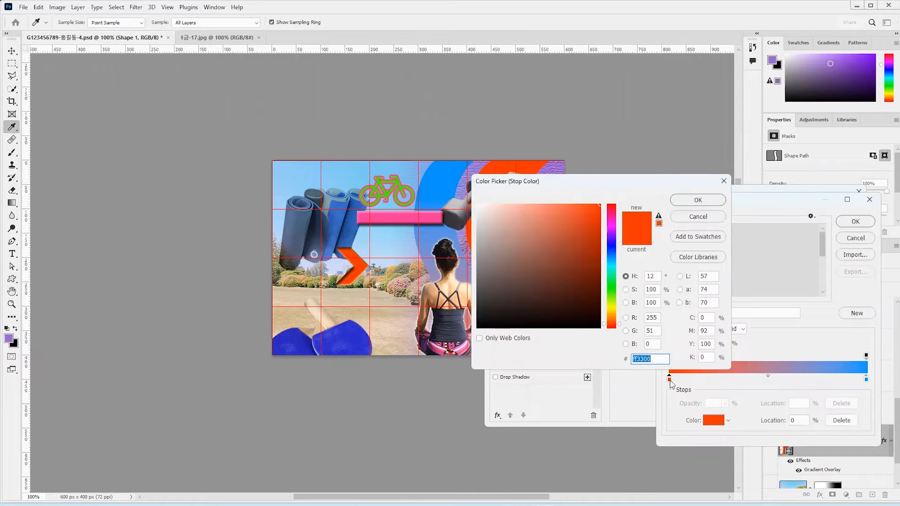
pyautogui.write('ffff00')
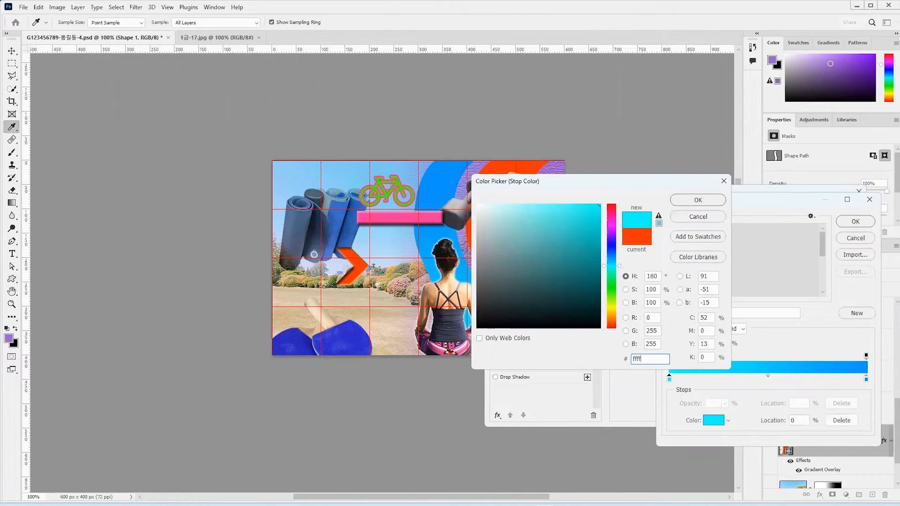
# Finish Shape 1's gradient overlay with start colour ffff00 and end colour 33cccc, and apply the layer style
pyautogui.click(713, 205)
pyautogui.doubleClick(866, 378)
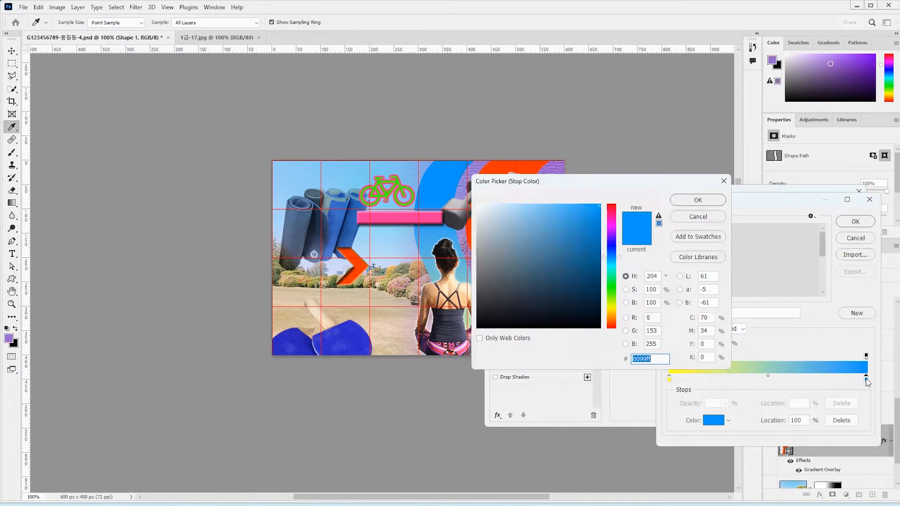
pyautogui.write('33ccc')
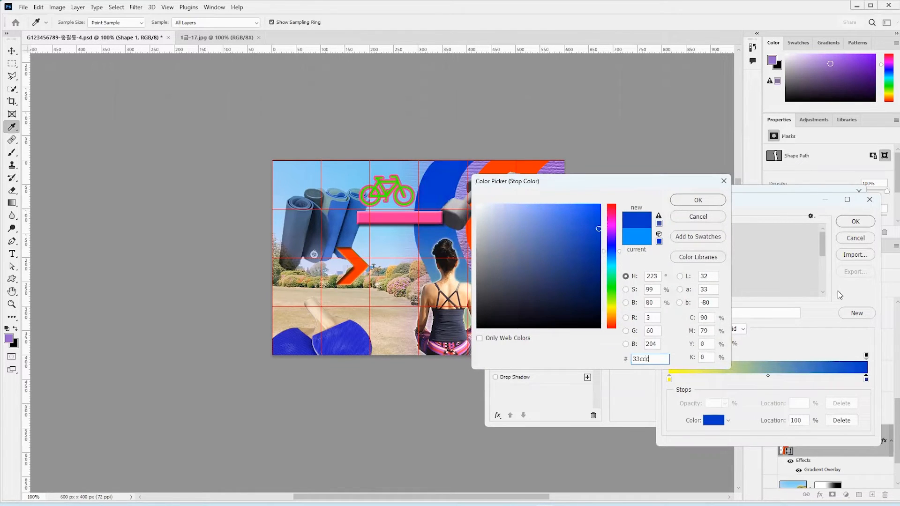
pyautogui.write('c')
pyautogui.click(698, 201)
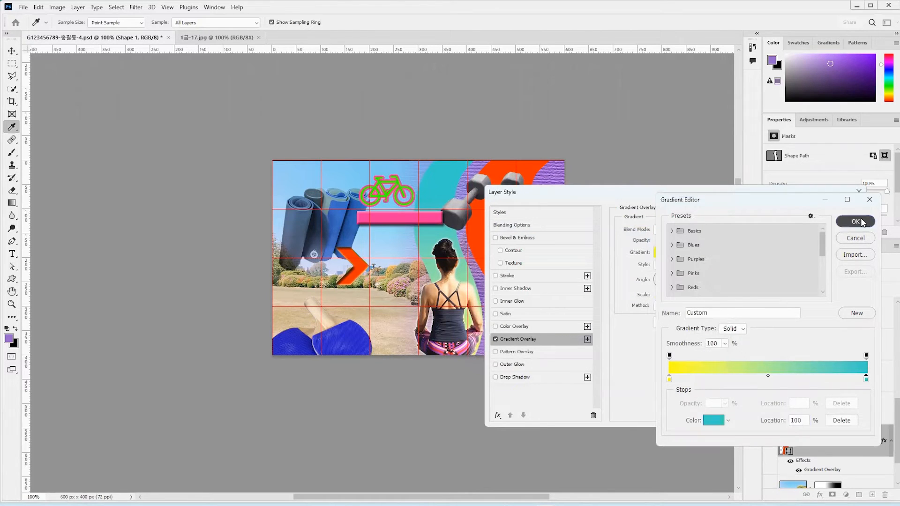
pyautogui.click(861, 222)
pyautogui.click(823, 220)
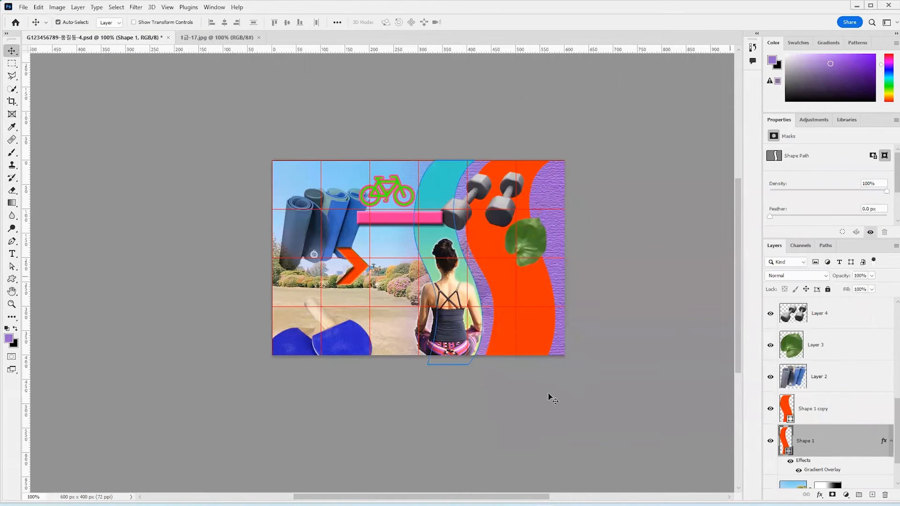
# Add a gradient overlay to the Shape 1 copy layer and set its start colour to ff0000
pyautogui.click(869, 411)
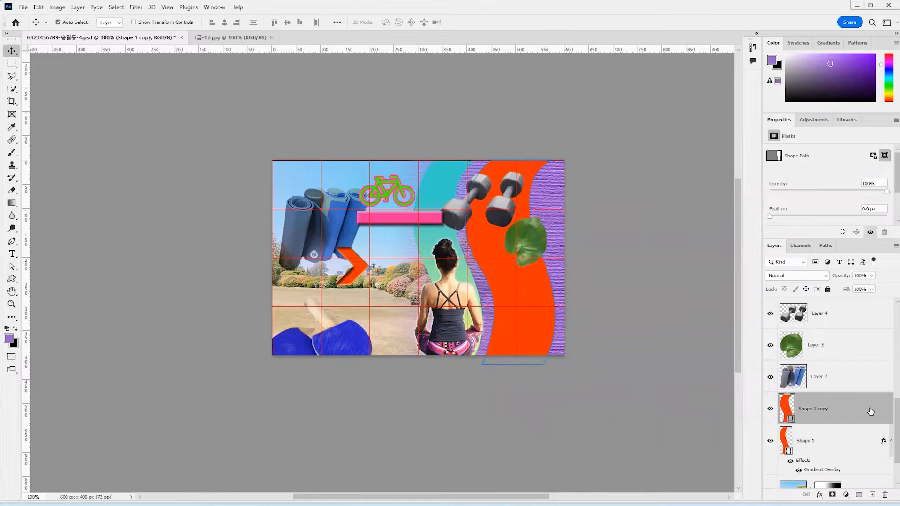
pyautogui.doubleClick(870, 411)
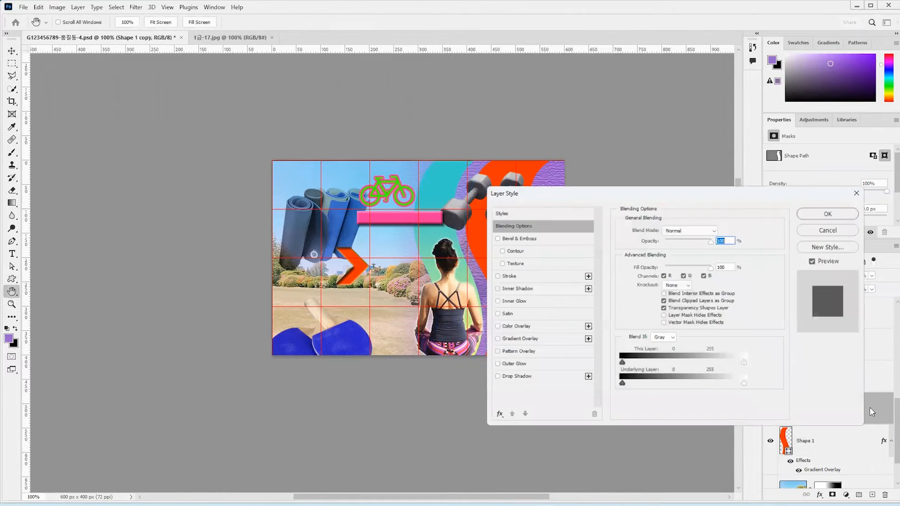
pyautogui.click(559, 338)
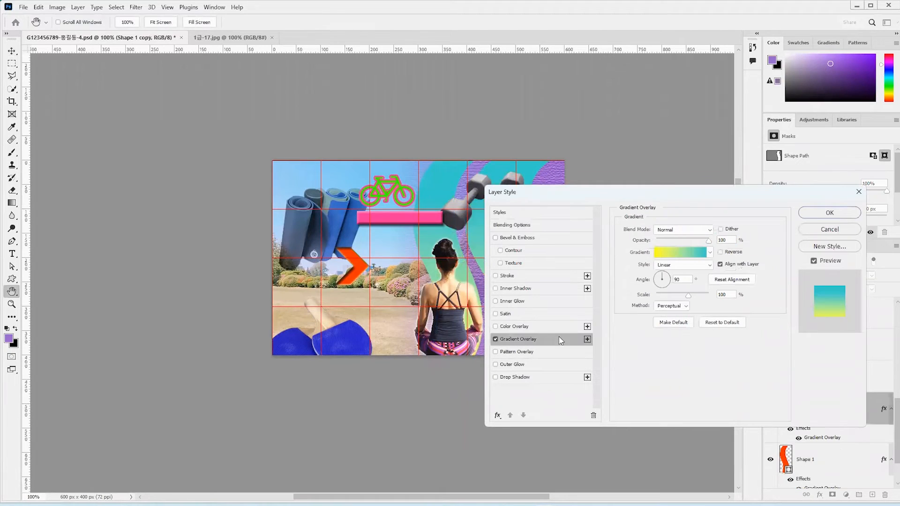
pyautogui.click(670, 254)
pyautogui.doubleClick(669, 379)
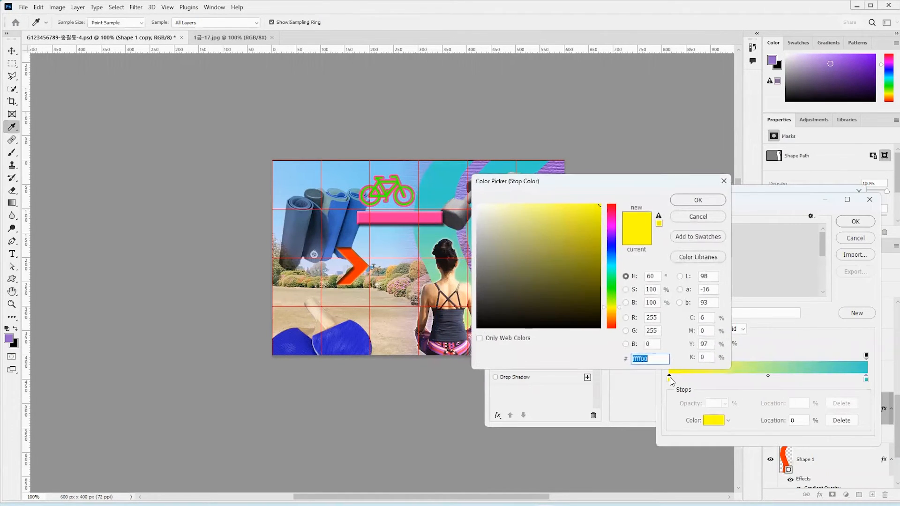
pyautogui.write('ff0000')
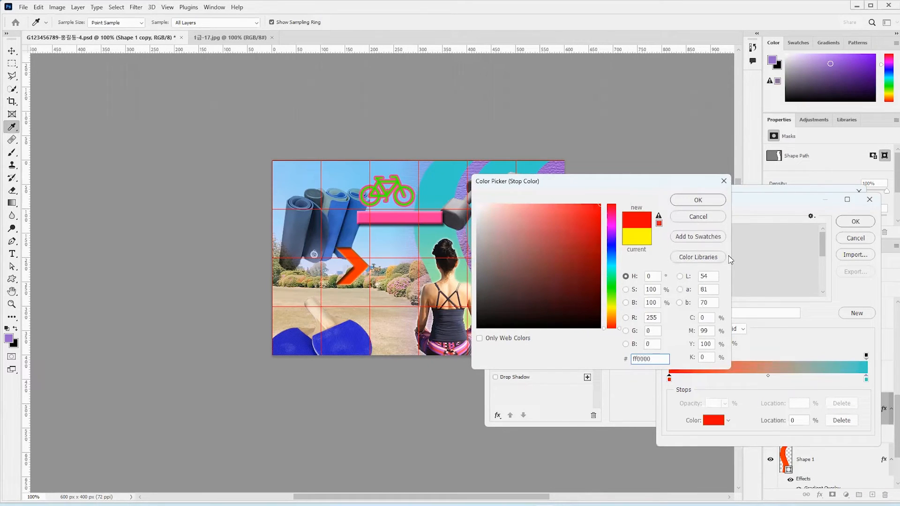
pyautogui.click(701, 201)
# Set the end colour of Shape 1 copy's gradient to ffff00 at location 100% and apply the overlay
pyautogui.click(866, 379)
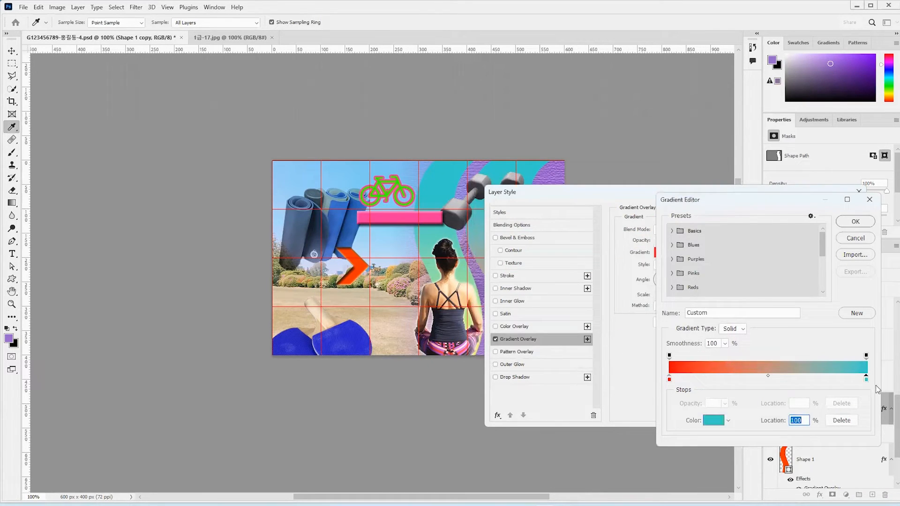
pyautogui.doubleClick(864, 379)
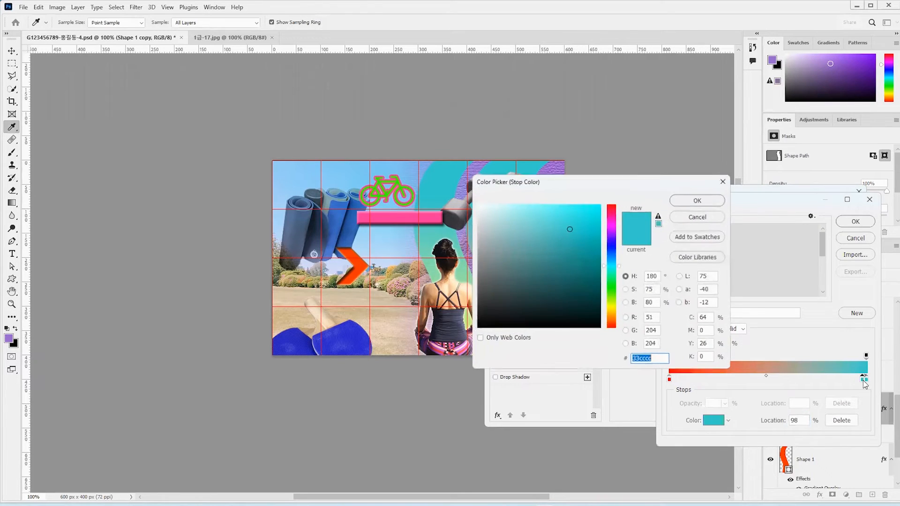
pyautogui.click(678, 217)
pyautogui.moveTo(862, 379); pyautogui.dragTo(860, 394)
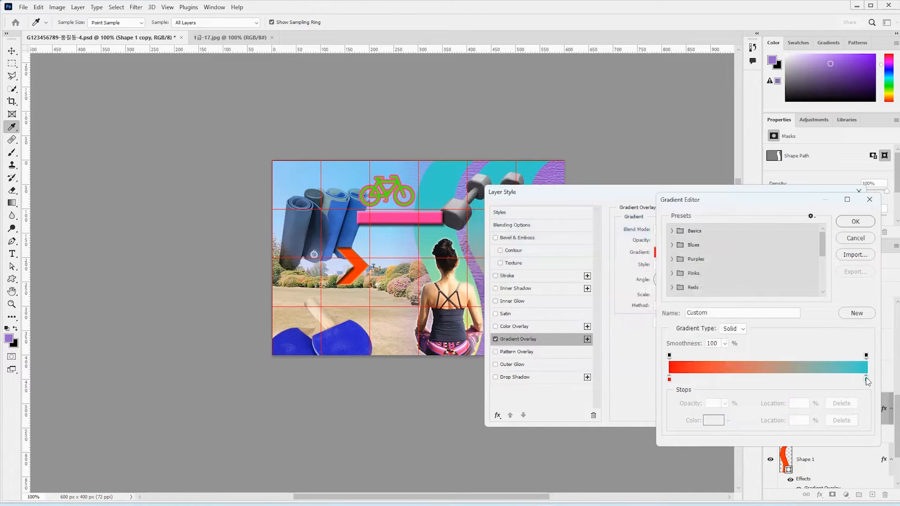
pyautogui.doubleClick(865, 378)
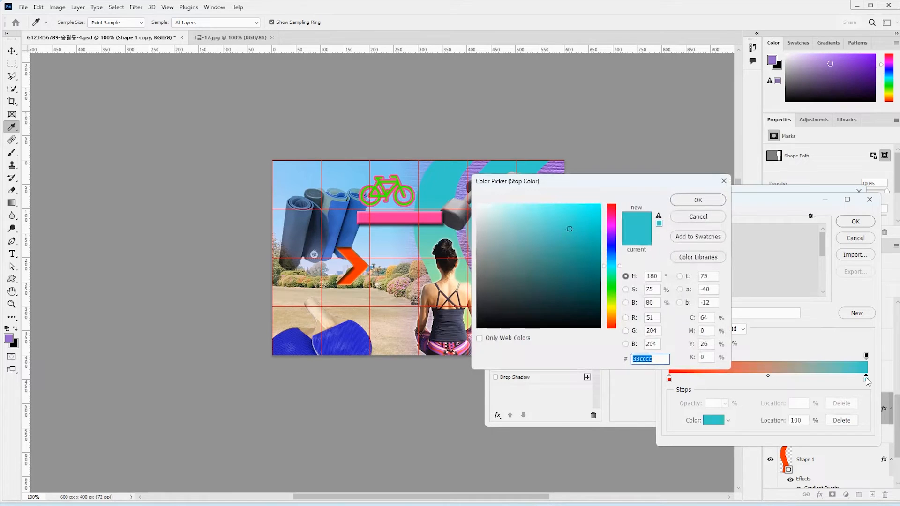
pyautogui.write('ffff00')
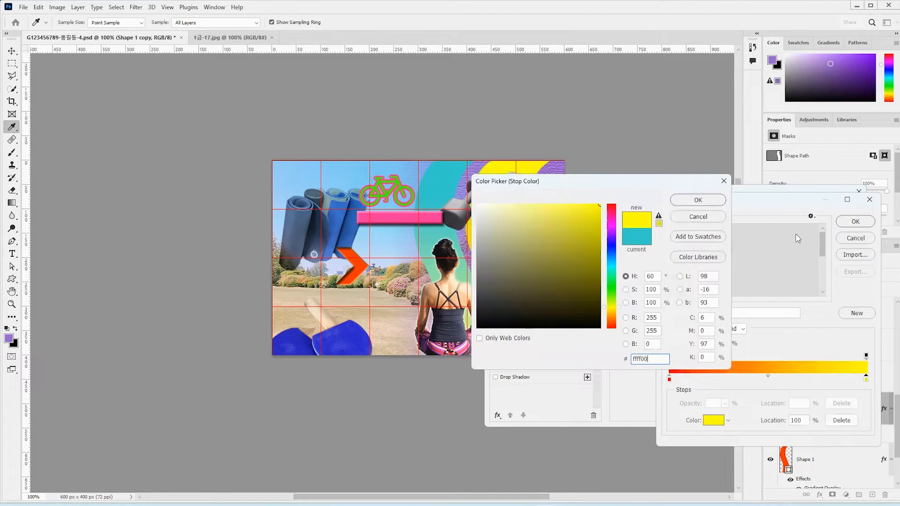
pyautogui.click(703, 200)
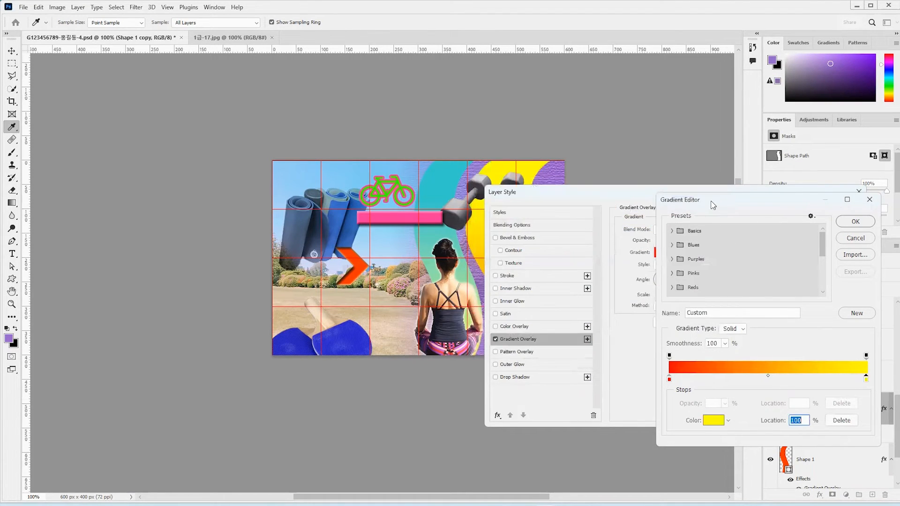
pyautogui.click(861, 221)
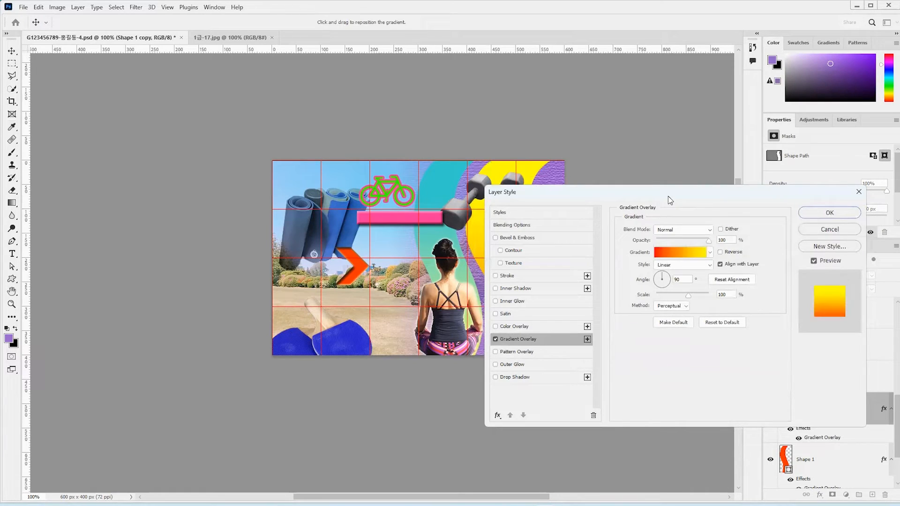
pyautogui.moveTo(668, 196); pyautogui.dragTo(619, 211)
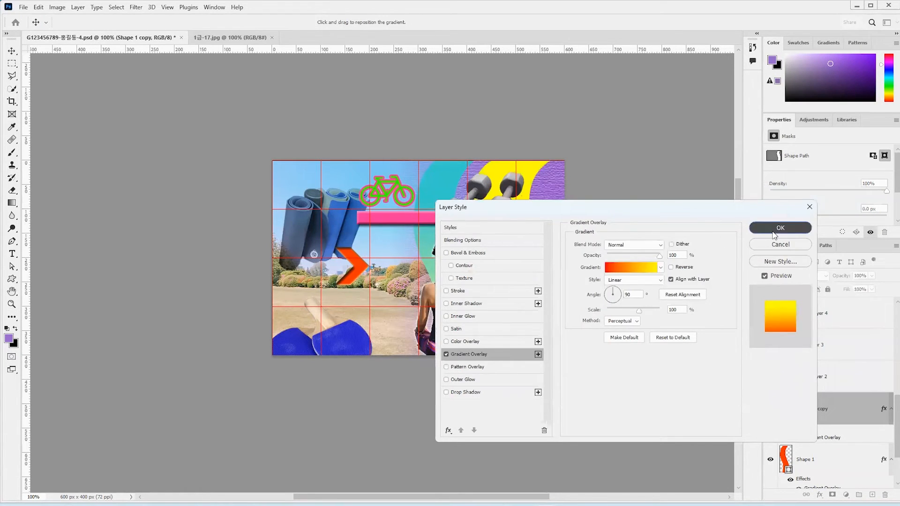
pyautogui.click(774, 234)
# Add a layer mask to Shape 1 and fade out its upper part with an upward linear white-to-black gradient
pyautogui.click(436, 248)
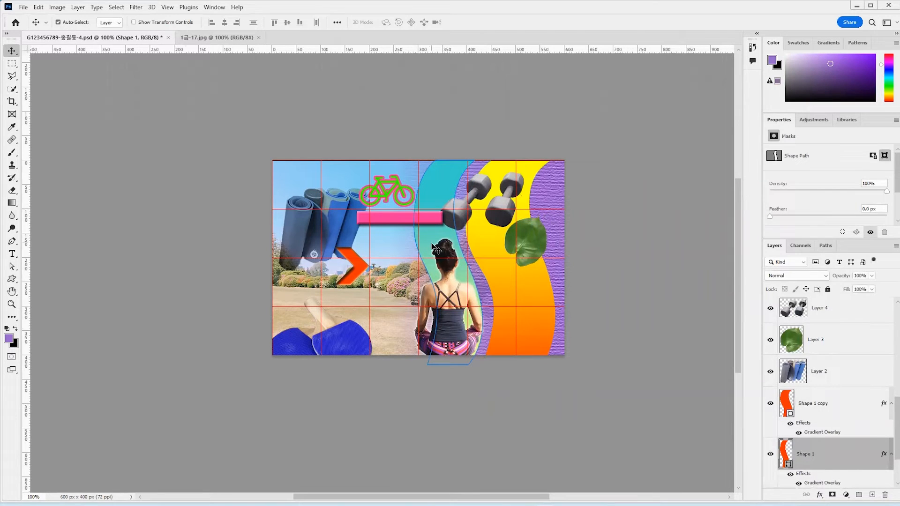
pyautogui.click(833, 496)
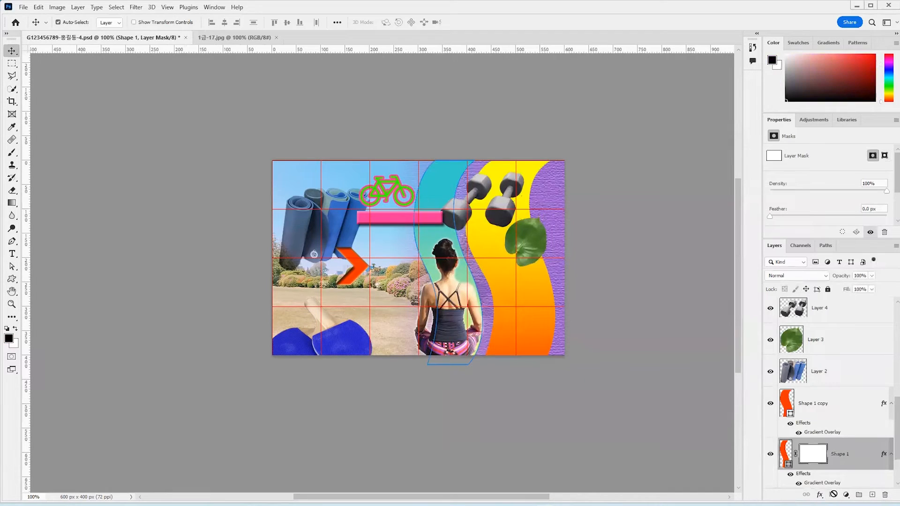
pyautogui.press('g')
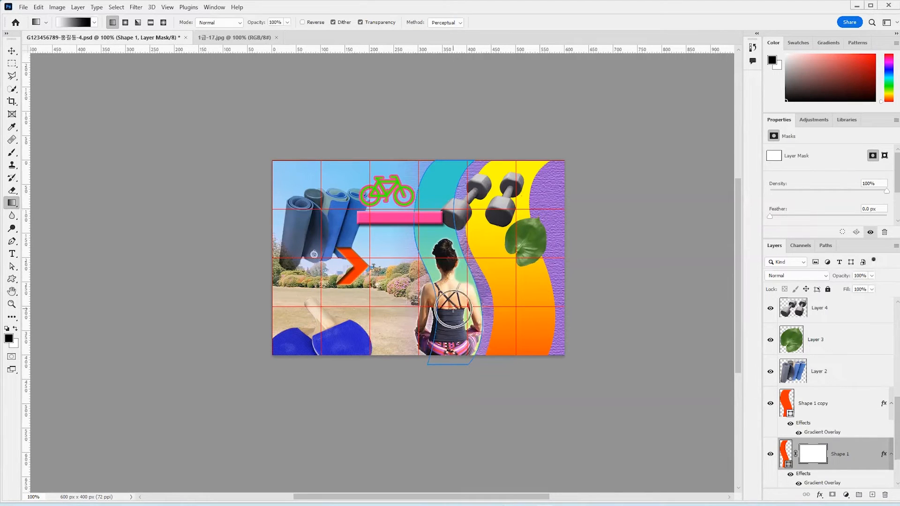
pyautogui.moveTo(452, 307); pyautogui.dragTo(448, 215)
pyautogui.moveTo(453, 320); pyautogui.dragTo(448, 213)
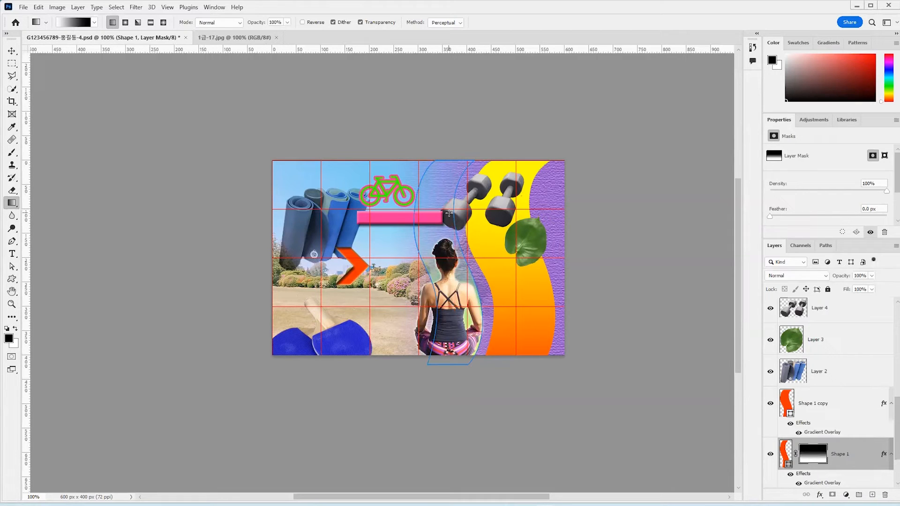
pyautogui.moveTo(457, 287); pyautogui.dragTo(445, 217)
pyautogui.click(12, 51)
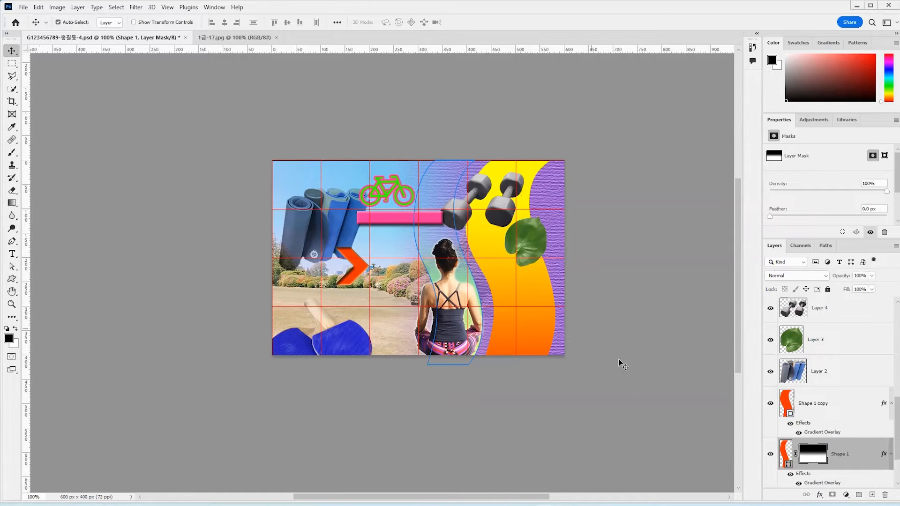
# Add an Inner Shadow with the default settings to the Shape 1 copy layer
pyautogui.click(819, 402)
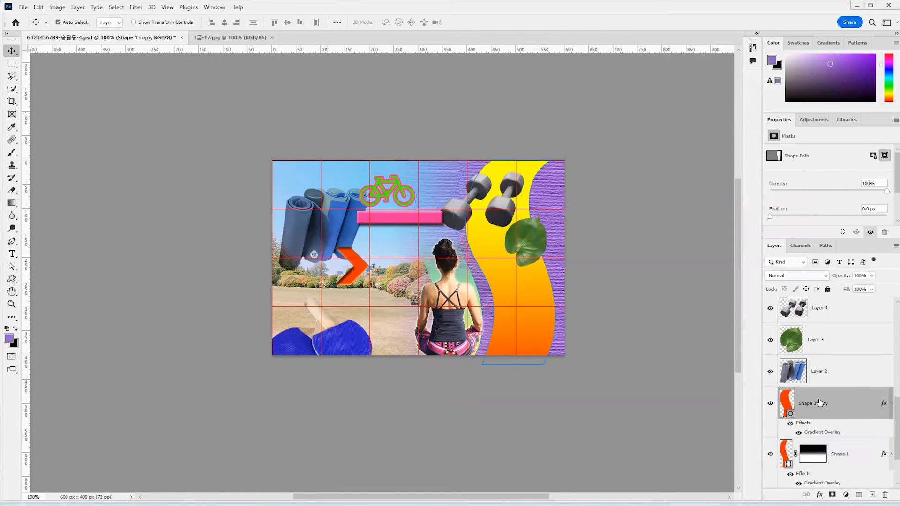
pyautogui.doubleClick(844, 402)
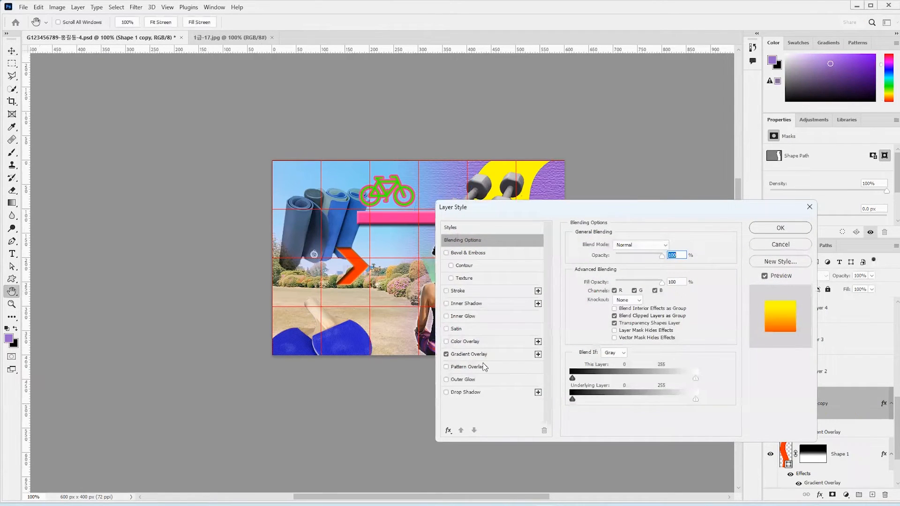
pyautogui.click(476, 304)
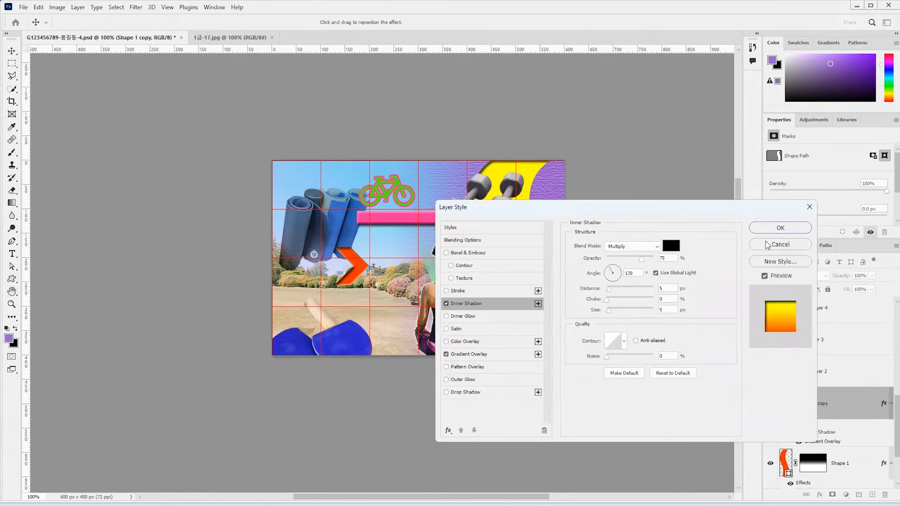
pyautogui.click(778, 228)
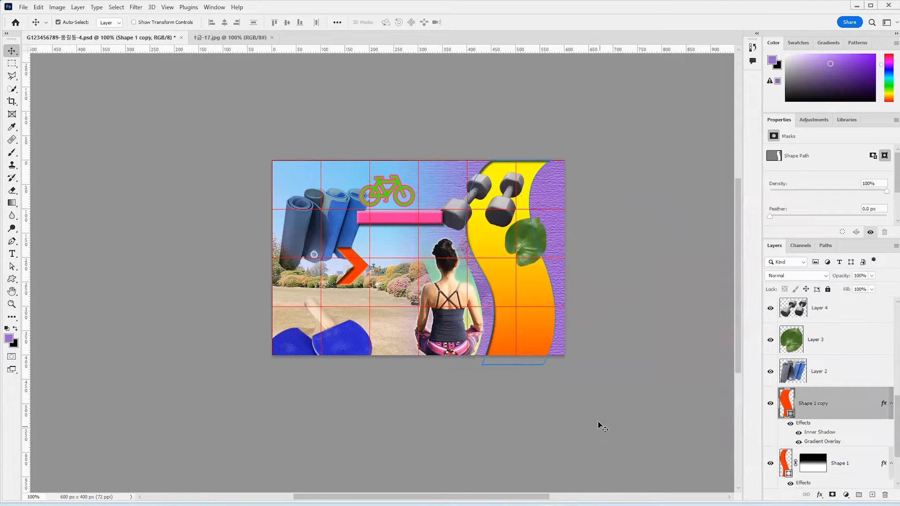
# Scale the green leaf on Layer 3 down to about 69 × 84 px, keeping it over the yellow wave's edge
pyautogui.click(529, 252)
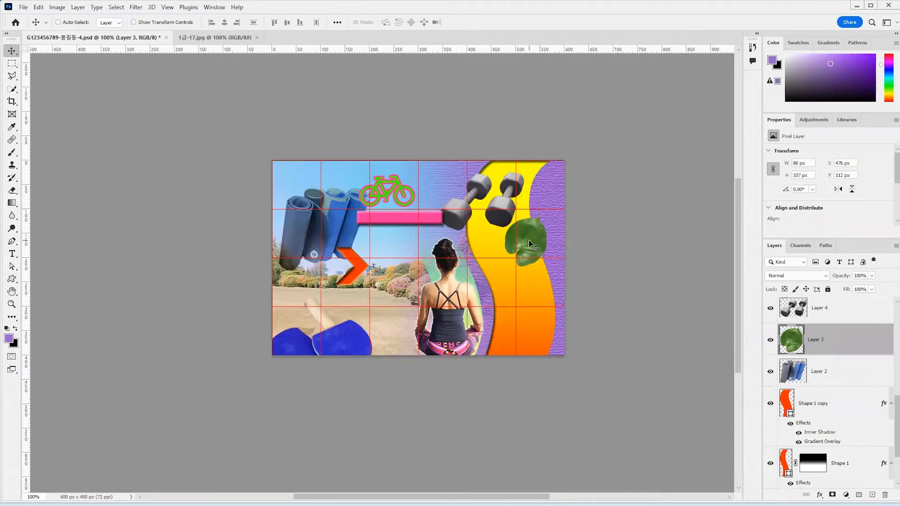
pyautogui.hotkey('ctrl', 't')
pyautogui.moveTo(547, 269); pyautogui.dragTo(542, 242)
pyautogui.press('Return')
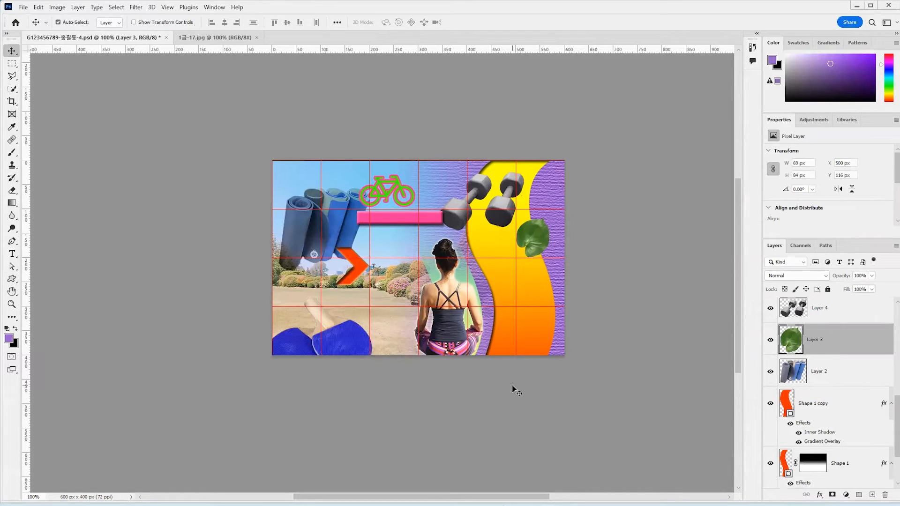
# Measure a square area of about 31 × 31 px in the image's upper-left corner with a marquee selection
pyautogui.click(12, 64)
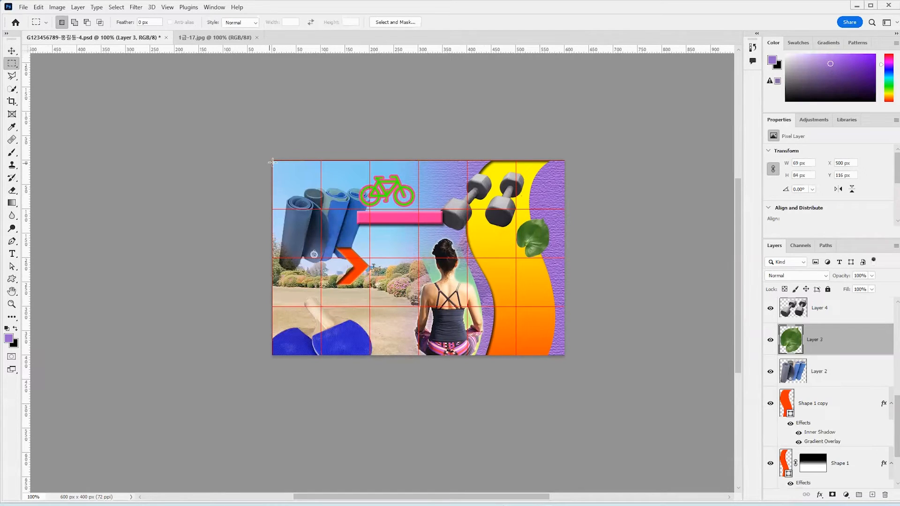
pyautogui.moveTo(275, 163); pyautogui.dragTo(287, 174)
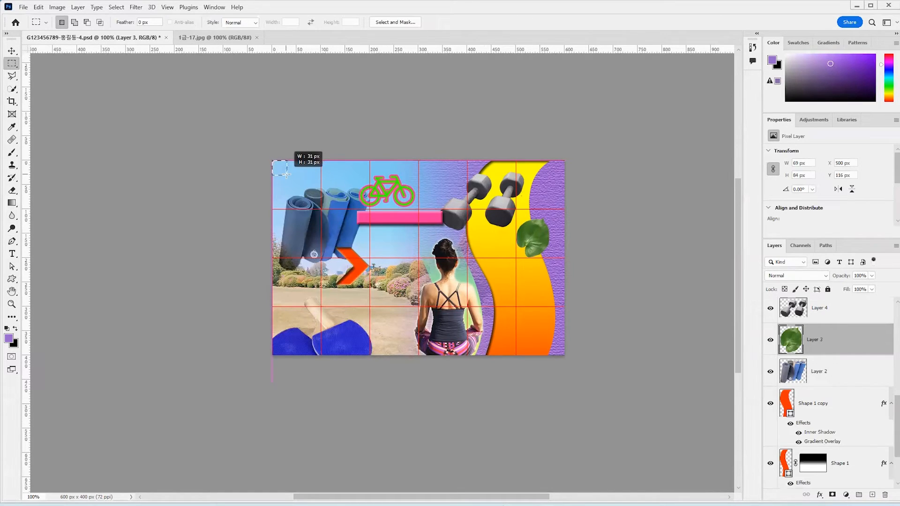
pyautogui.moveTo(287, 175); pyautogui.dragTo(287, 175)
# Create a new 30 × 30 px document at 72 ppi in RGB Color with a white background
pyautogui.click(23, 7)
pyautogui.click(30, 18)
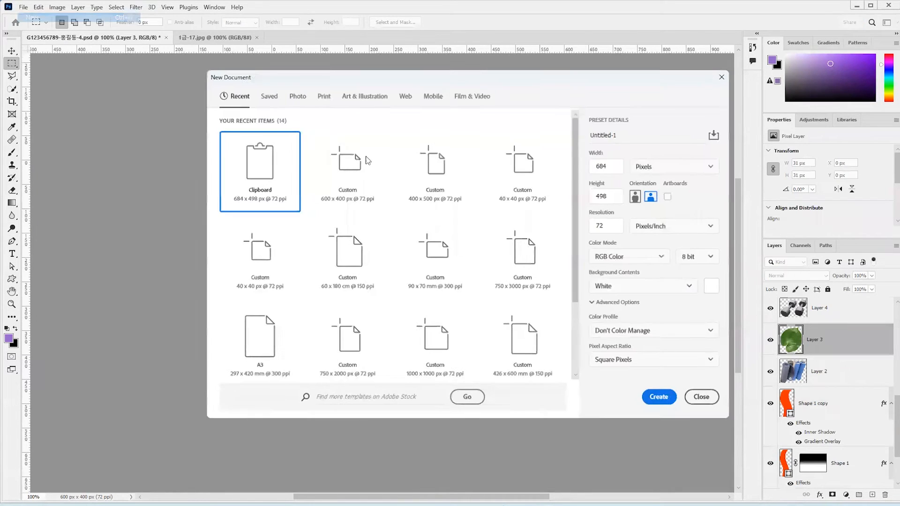
pyautogui.write('30')
pyautogui.press('Tab')
pyautogui.write('30')
pyautogui.click(656, 398)
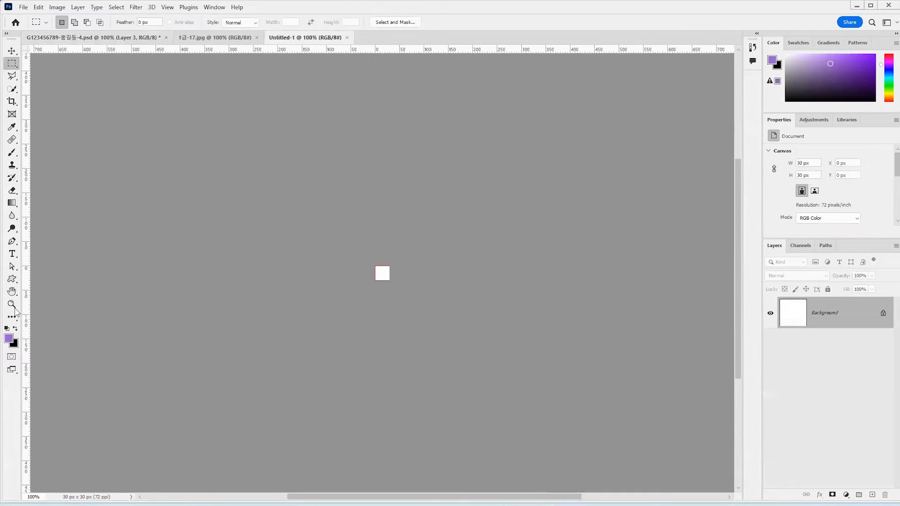
# Draw a 10 × 10 px square in the canvas's upper-left corner with the Rectangle tool
pyautogui.click(11, 305)
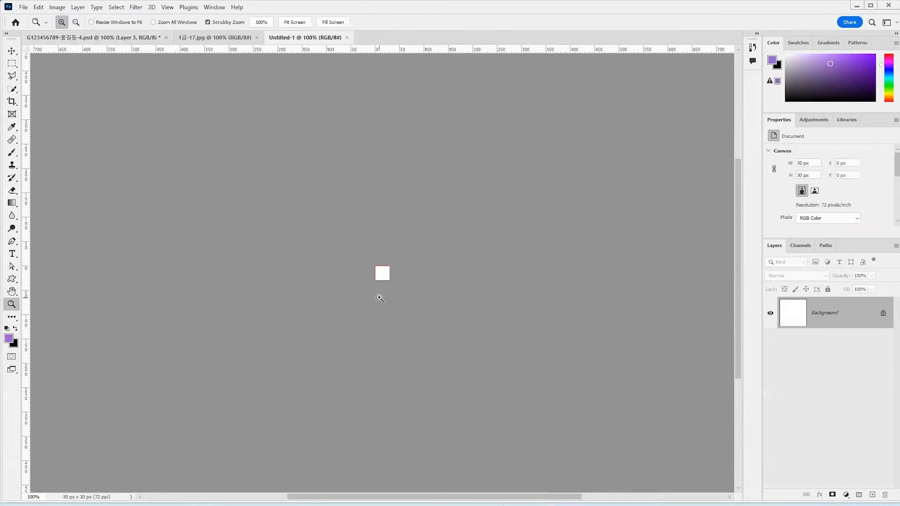
pyautogui.click(381, 283)
pyautogui.click(390, 282)
pyautogui.click(390, 272)
pyautogui.click(391, 225)
pyautogui.click(384, 226)
pyautogui.click(379, 237)
pyautogui.click(378, 237)
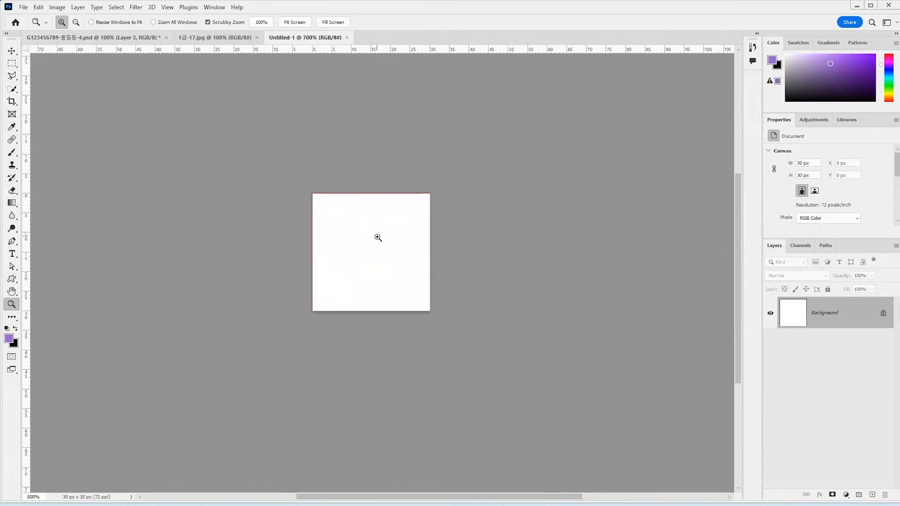
pyautogui.click(378, 238)
pyautogui.click(379, 238)
pyautogui.click(378, 238)
pyautogui.click(378, 237)
pyautogui.press('m')
pyautogui.press('u')
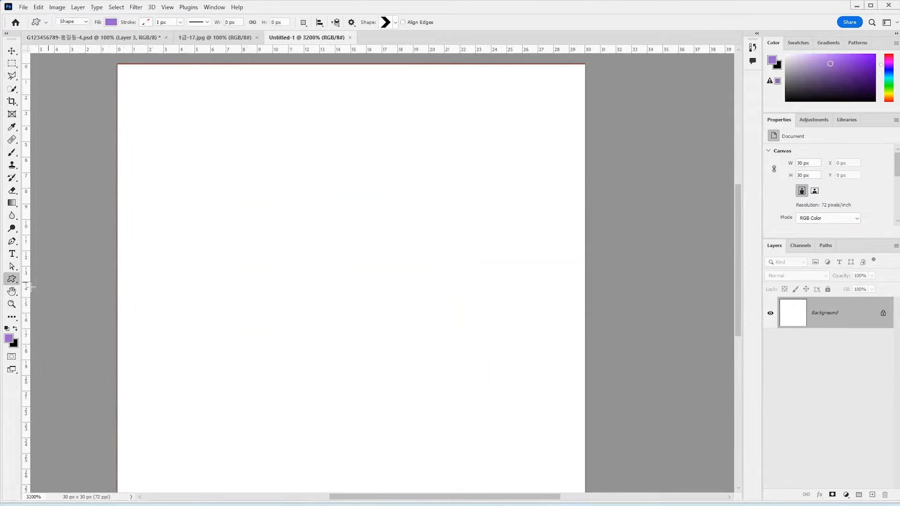
pyautogui.rightClick(14, 280)
pyautogui.click(35, 280)
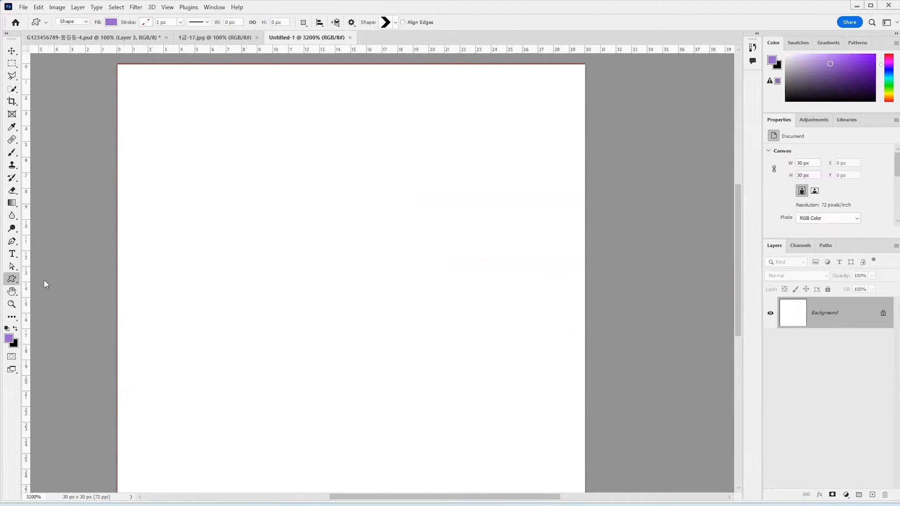
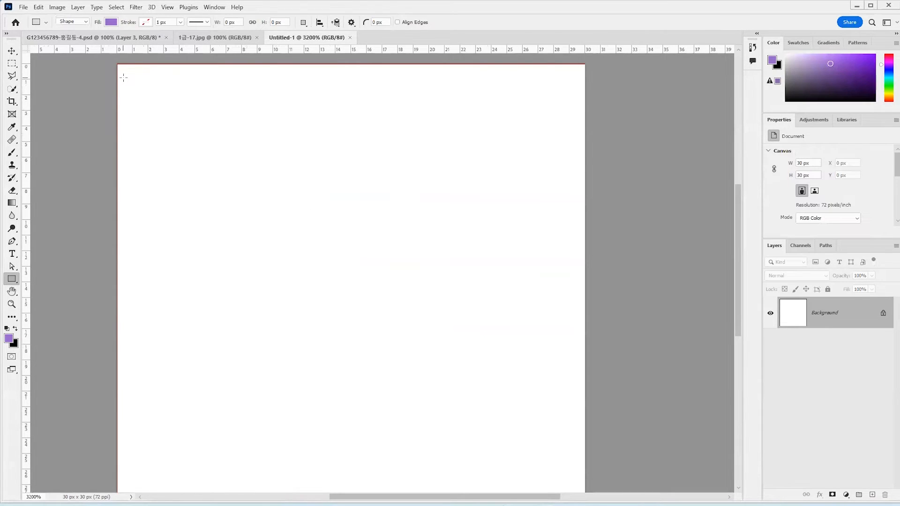
pyautogui.hotkey('ctrl', '-')
pyautogui.hotkey('ctrl', '-')
pyautogui.moveTo(250, 168); pyautogui.dragTo(328, 251)
# Set the square's fill to white (ffffff) and hide the Background layer
pyautogui.click(111, 22)
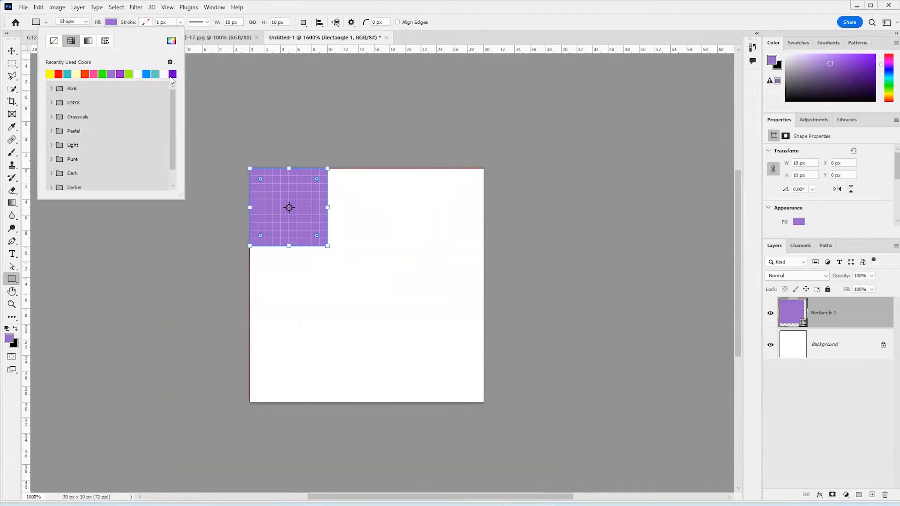
pyautogui.click(172, 41)
pyautogui.moveTo(516, 232); pyautogui.dragTo(459, 185)
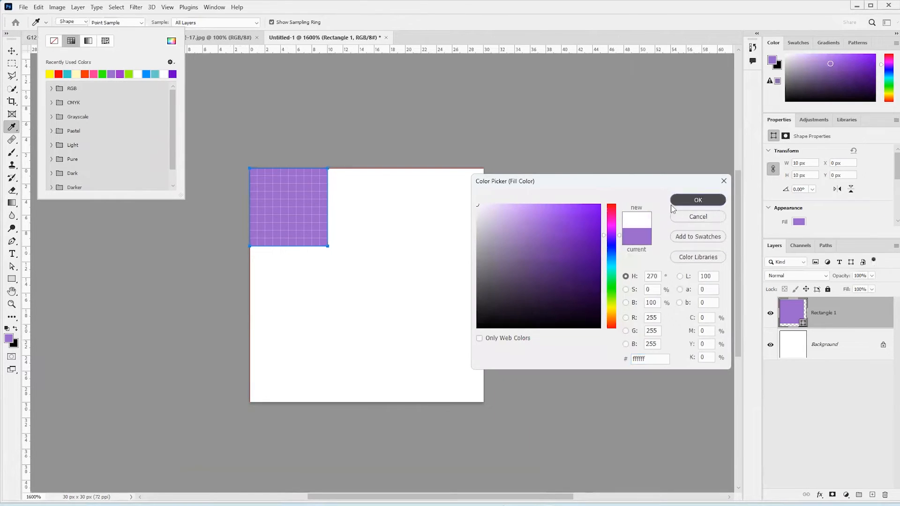
pyautogui.click(698, 200)
pyautogui.click(12, 50)
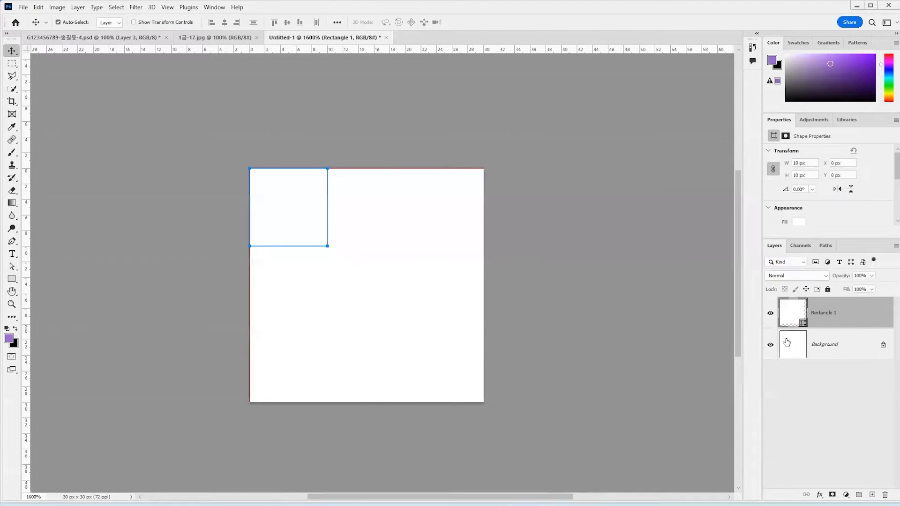
pyautogui.click(771, 344)
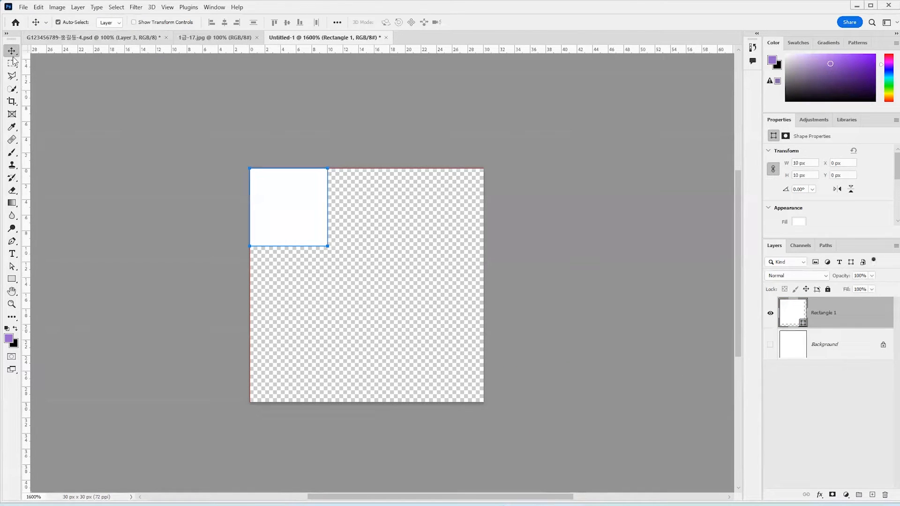
# Duplicate the white square horizontally to X 15 px, Y 0 px and fill the copy with yellow (ffff00)
pyautogui.moveTo(291, 225); pyautogui.dragTo(409, 226)
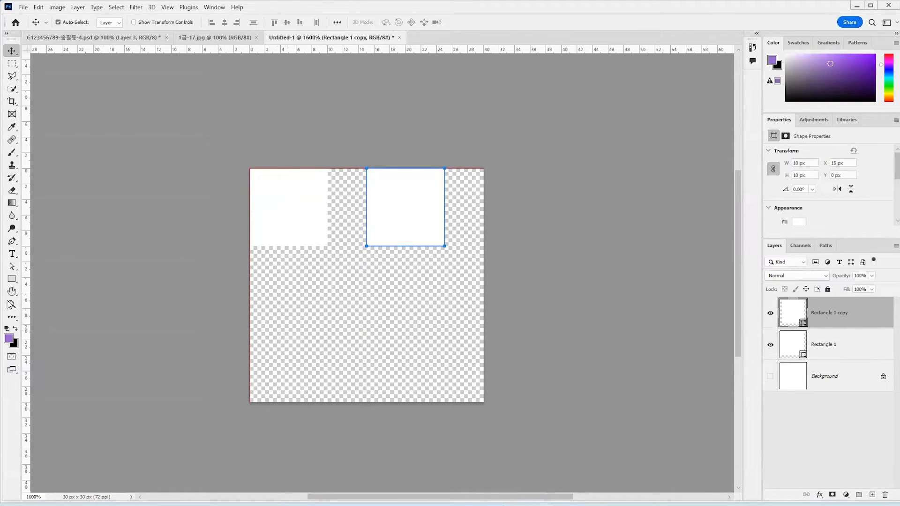
pyautogui.click(14, 280)
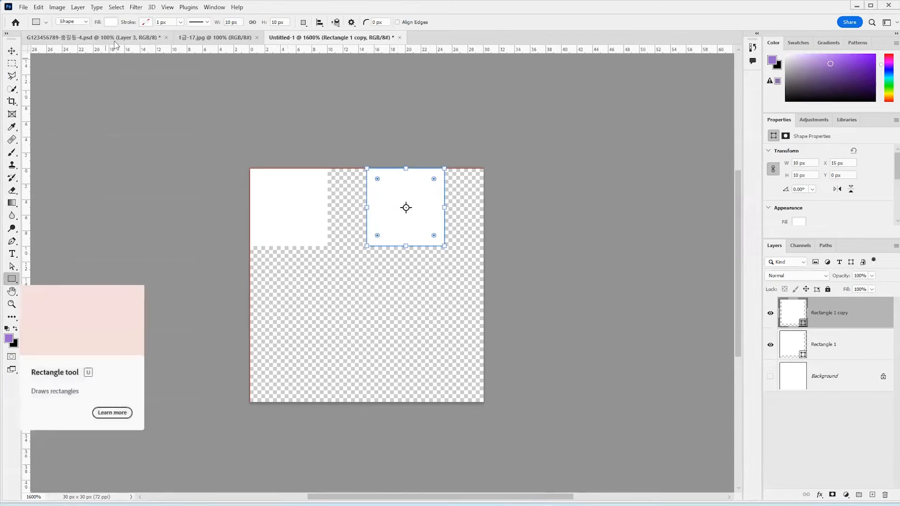
pyautogui.click(110, 22)
pyautogui.click(172, 42)
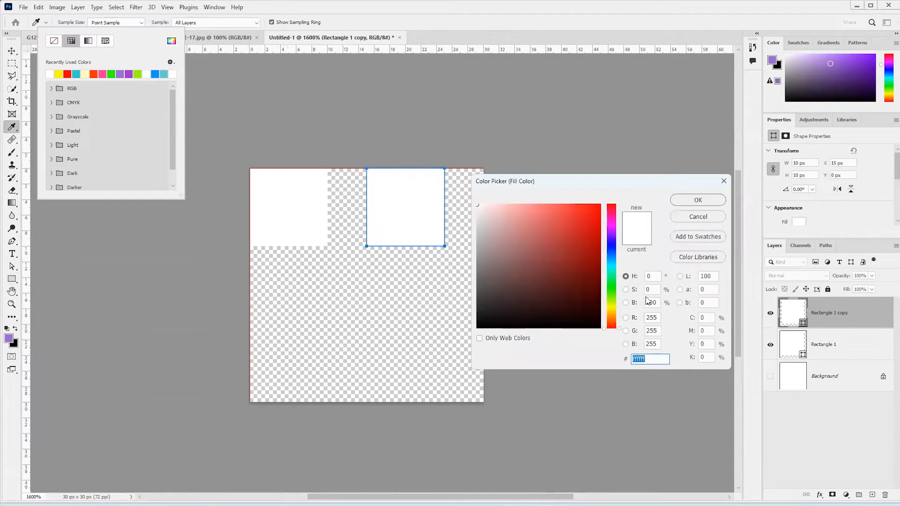
pyautogui.write('ffff00')
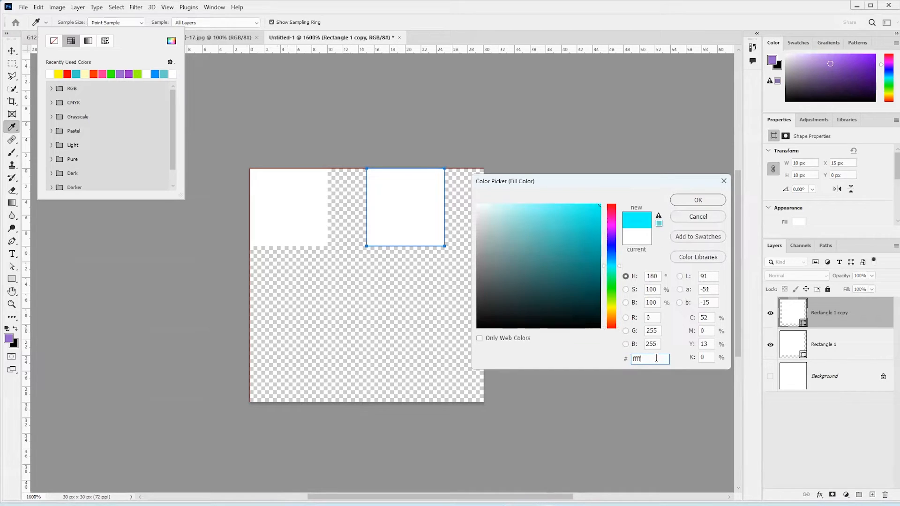
pyautogui.click(697, 201)
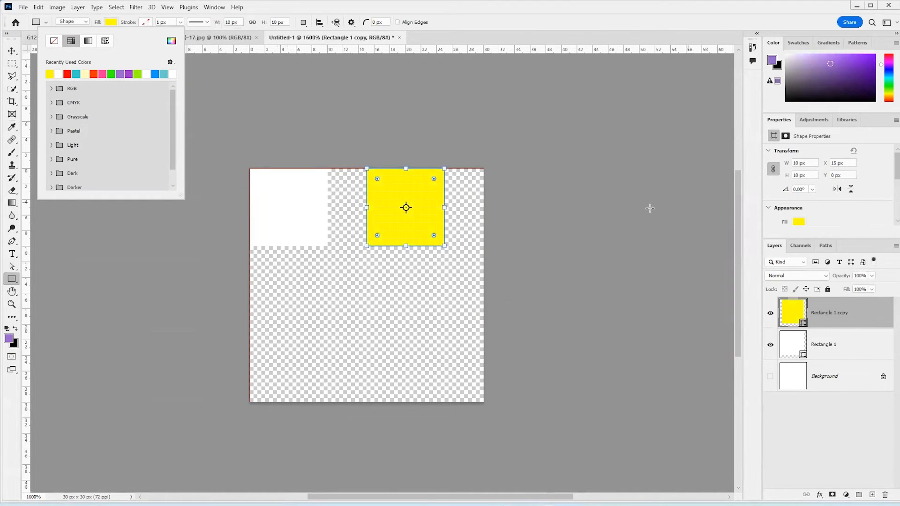
# Duplicate the yellow square below the white one and the white square below the yellow one, both at Y 14 px, forming a 2 × 2 checkerboard
pyautogui.click(12, 51)
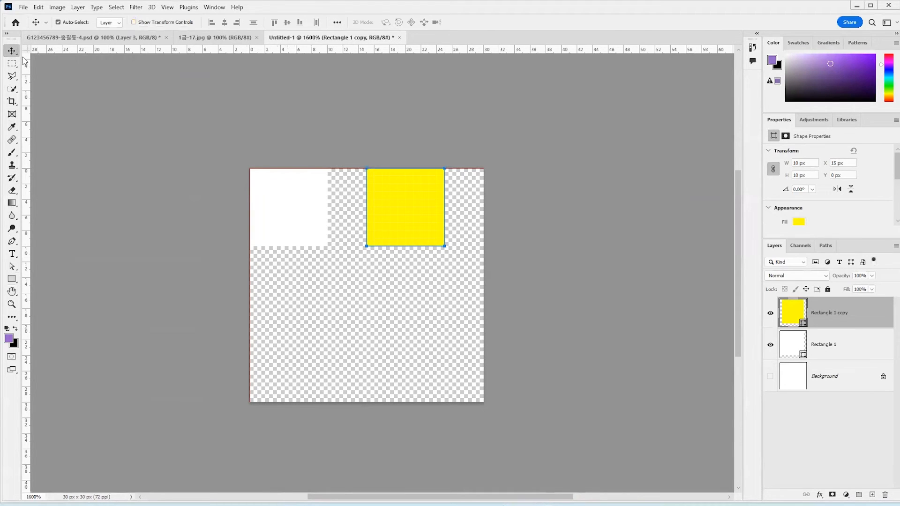
pyautogui.moveTo(408, 216); pyautogui.dragTo(287, 321)
pyautogui.moveTo(275, 206); pyautogui.dragTo(406, 320)
pyautogui.click(452, 386)
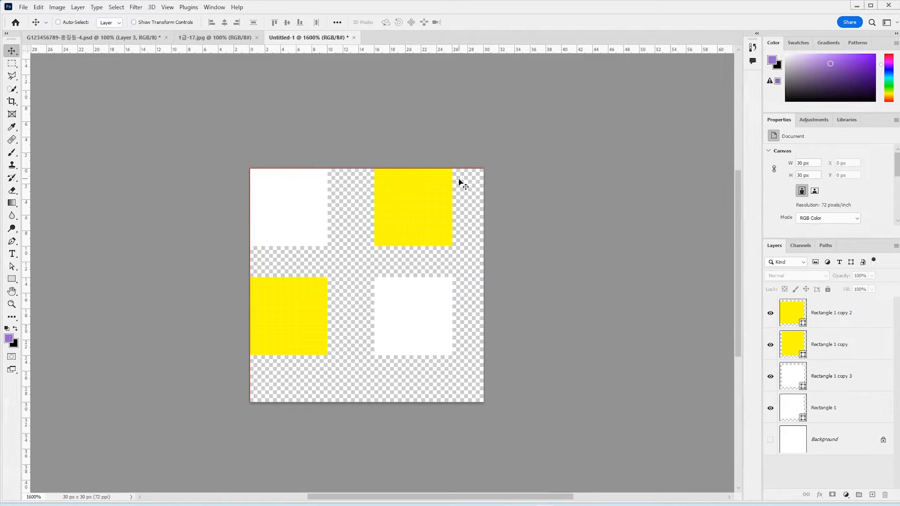
pyautogui.moveTo(452, 170); pyautogui.dragTo(484, 393)
pyautogui.moveTo(273, 362); pyautogui.dragTo(472, 399)
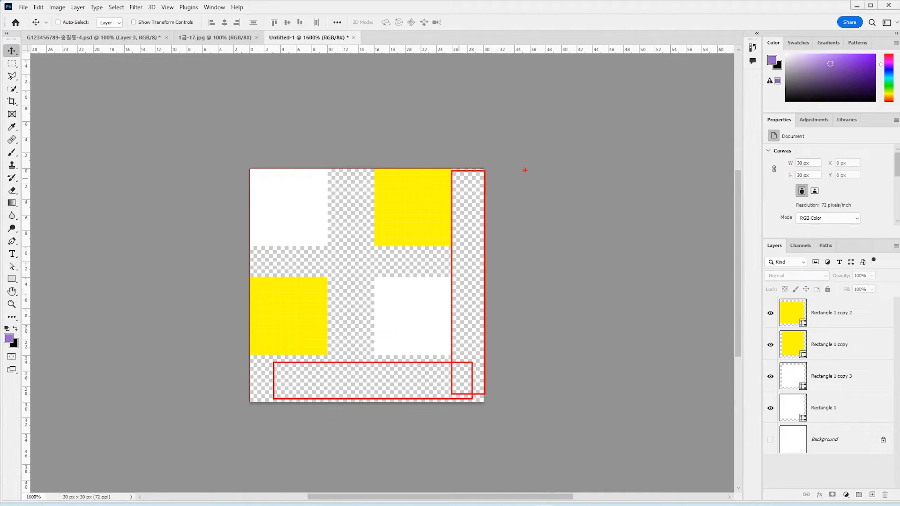
pyautogui.moveTo(493, 170); pyautogui.dragTo(578, 260)
pyautogui.moveTo(248, 414)
pyautogui.mouseDown()
pyautogui.moveTo(320, 474)
pyautogui.moveTo(329, 505)
pyautogui.mouseUp()
pyautogui.moveTo(320, 378); pyautogui.dragTo(350, 384)
pyautogui.moveTo(425, 388); pyautogui.dragTo(436, 401)
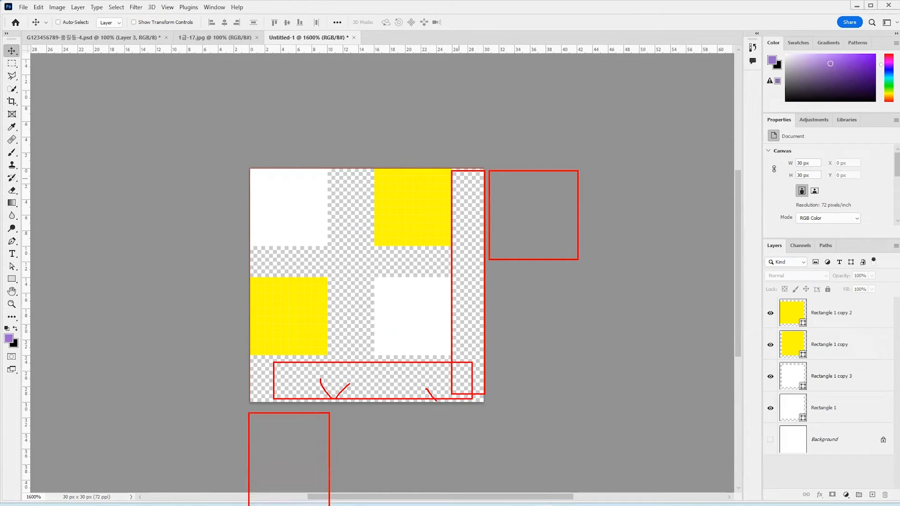
# Nudge the two lower squares 1 px down to Y 15 px and the two right-hand squares 1 px left to X 15 px
pyautogui.keyDown('ctrl'); pyautogui.click(310, 309); pyautogui.keyUp('ctrl')
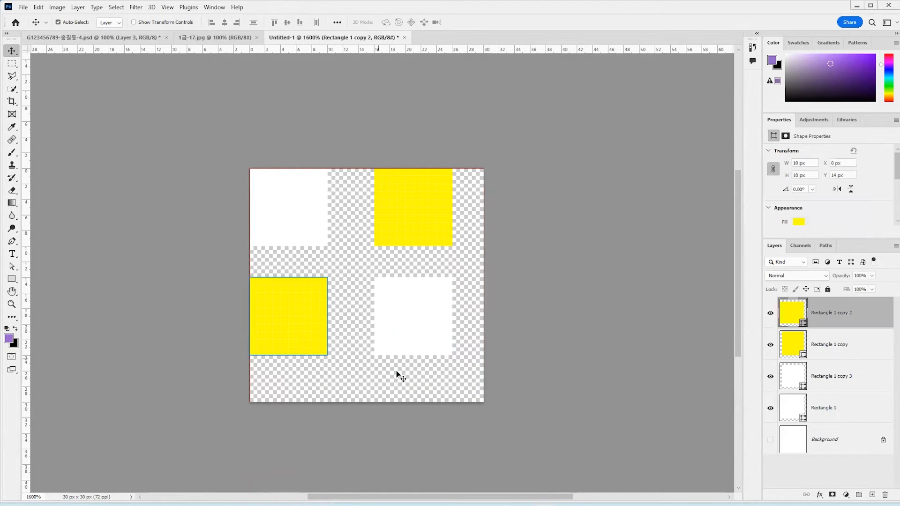
pyautogui.press('Down')
pyautogui.click(406, 328)
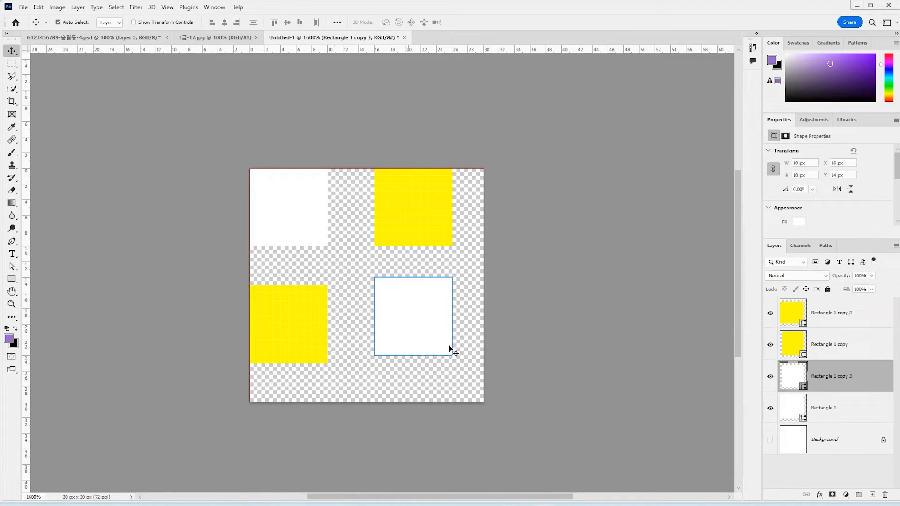
pyautogui.press('Down')
pyautogui.click(420, 244)
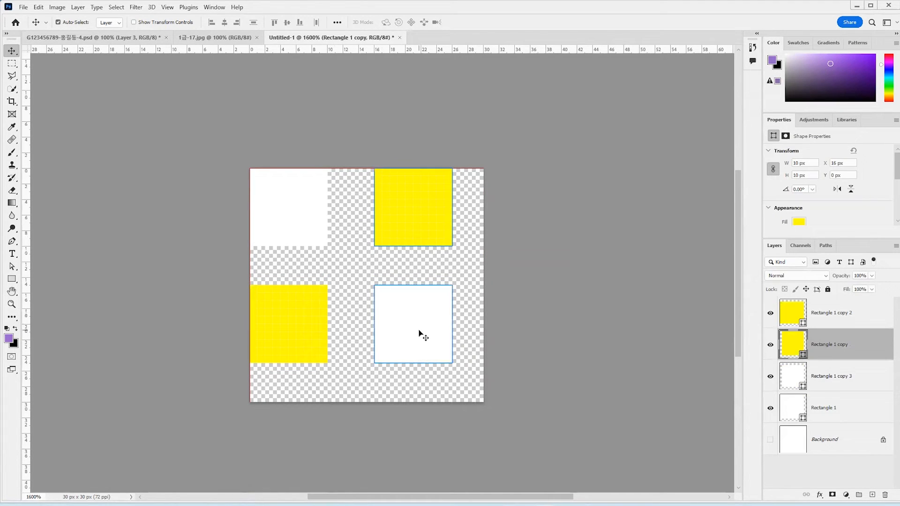
pyautogui.keyDown('shift'); pyautogui.click(420, 334); pyautogui.keyUp('shift')
pyautogui.press('Left')
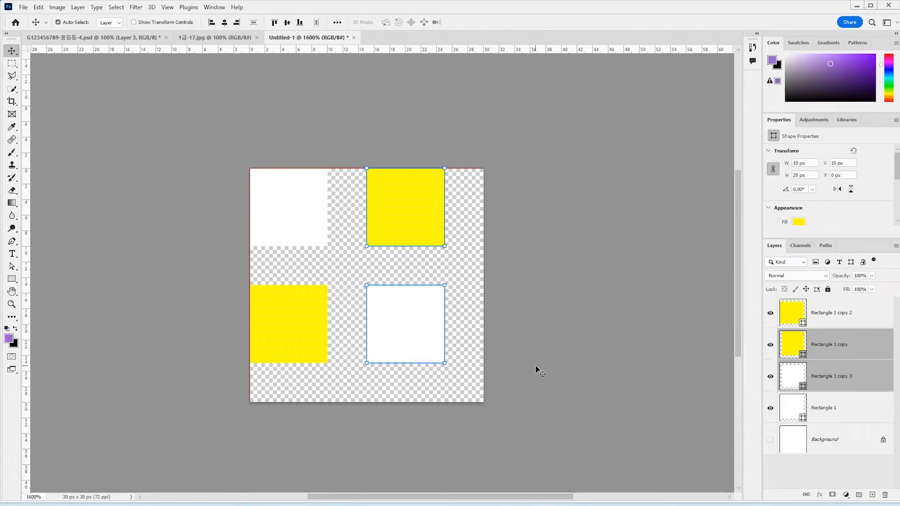
pyautogui.click(535, 366)
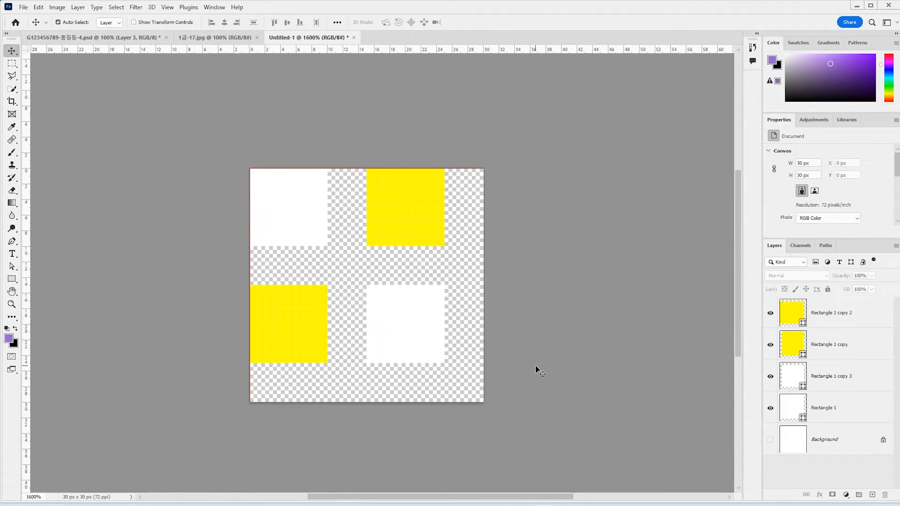
# Show and hide the Background layer to check the tile's transparent gaps, leaving it hidden
pyautogui.click(770, 440)
pyautogui.click(770, 439)
pyautogui.click(770, 440)
pyautogui.click(800, 445)
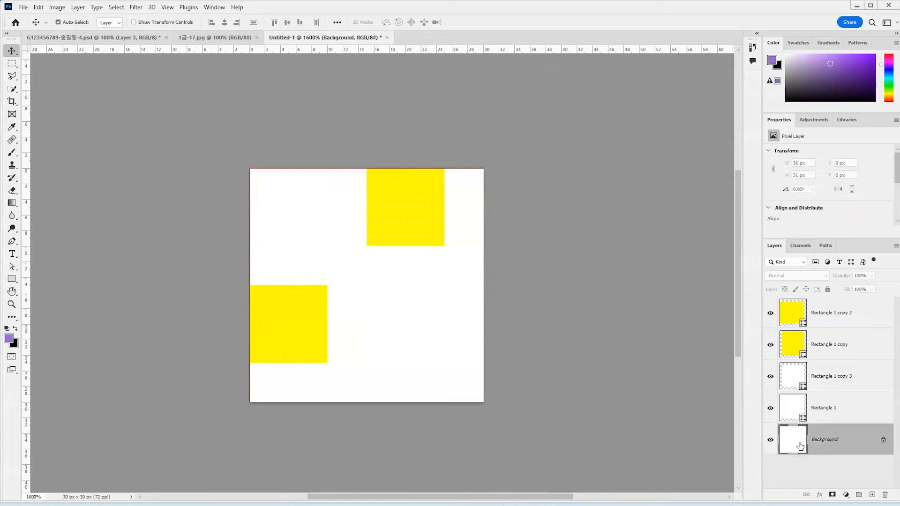
pyautogui.click(770, 443)
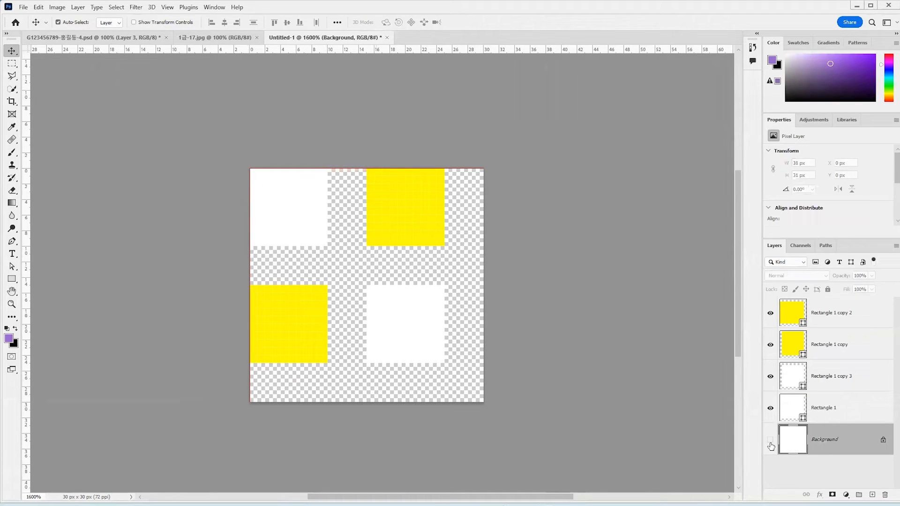
# Define the 30 × 30 px tile of white and yellow squares as a pattern
pyautogui.click(23, 7)
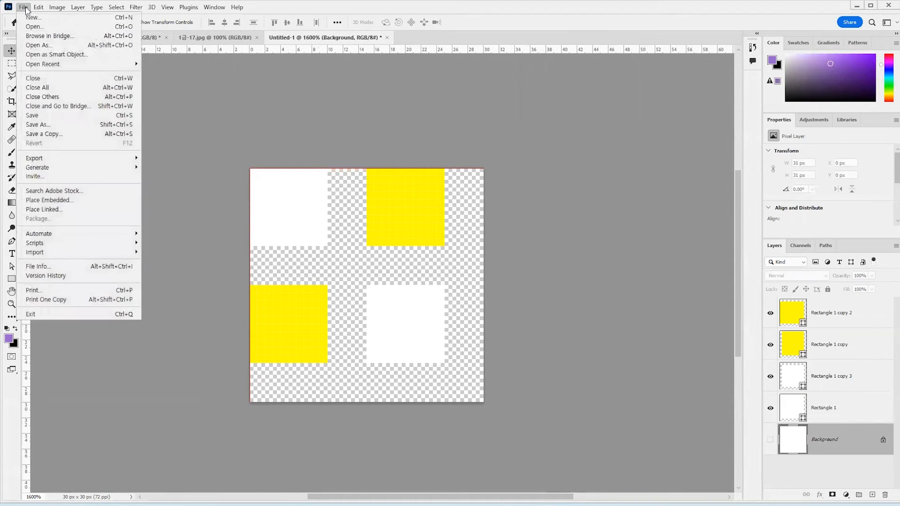
pyautogui.click(24, 7)
pyautogui.click(38, 7)
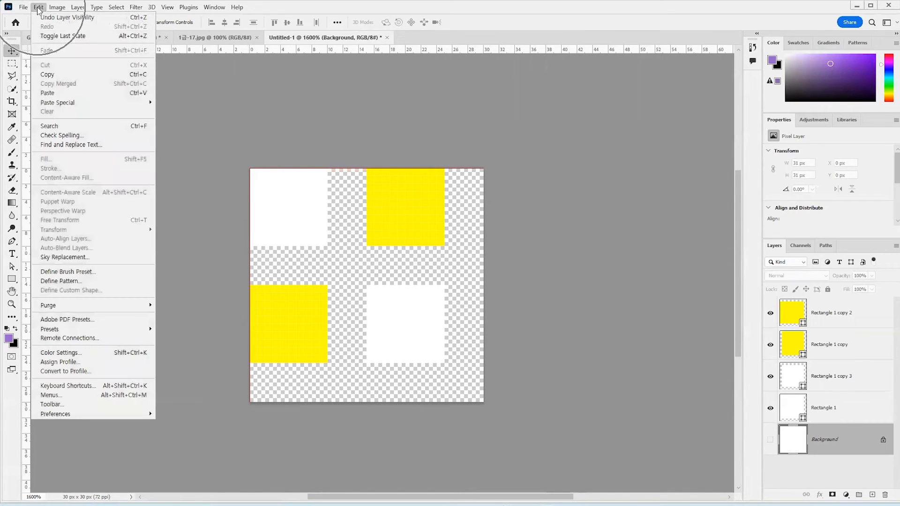
pyautogui.click(83, 280)
pyautogui.click(563, 159)
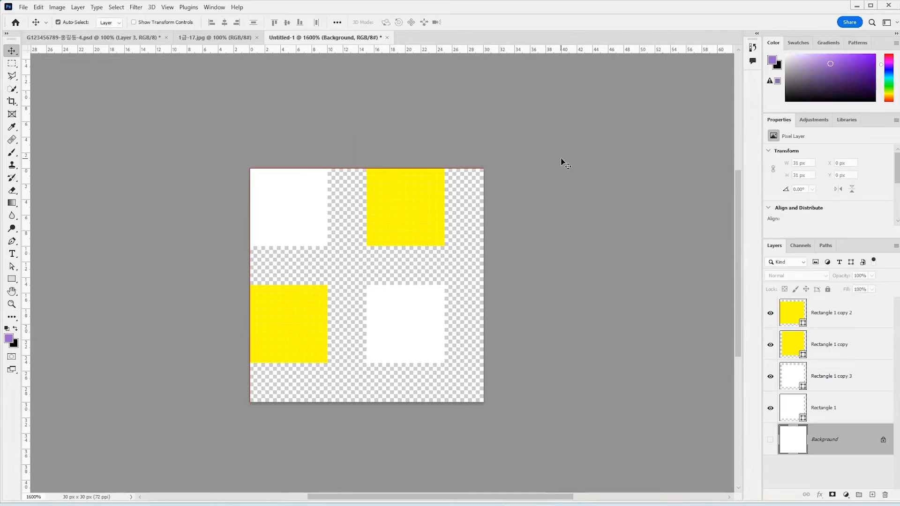
# Return to the fitness composite document, add an empty layer above the Arrow 2 1 layer and clear the marquee selection
pyautogui.click(136, 38)
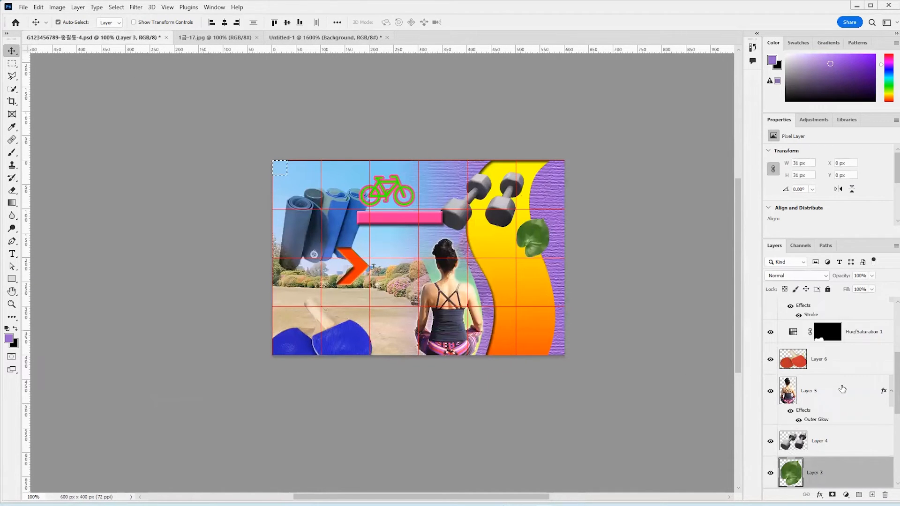
pyautogui.scroll(3, 843, 388)
pyautogui.click(844, 312)
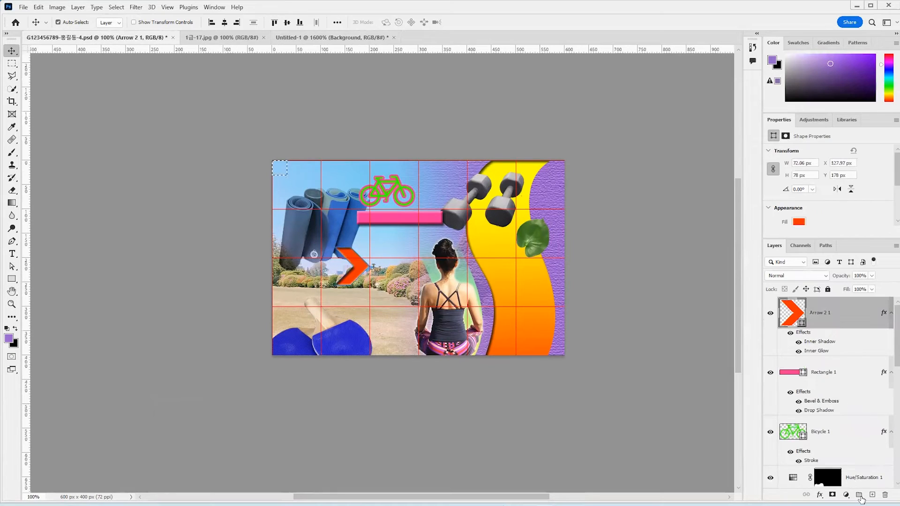
pyautogui.click(872, 495)
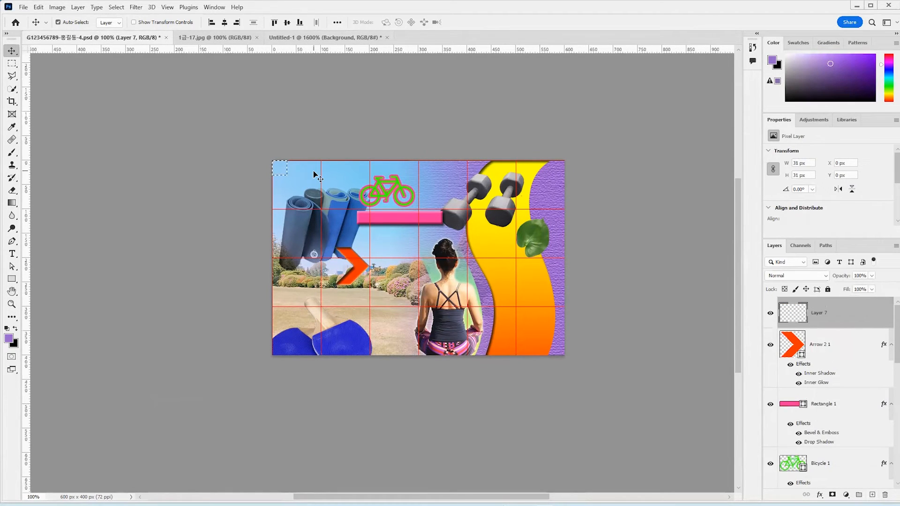
pyautogui.hotkey('ctrl', 'd')
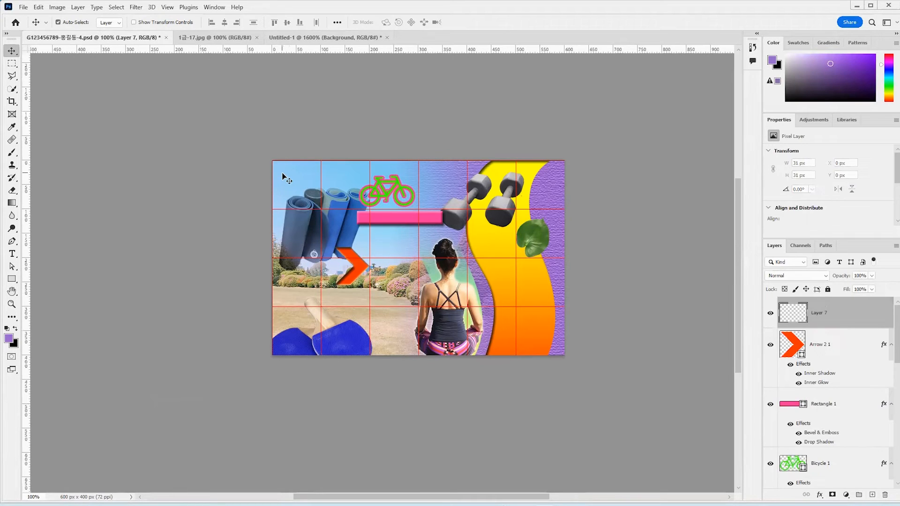
# Fill the empty layer with the custom white-and-yellow square pattern at Normal mode and 100% opacity
pyautogui.click(40, 7)
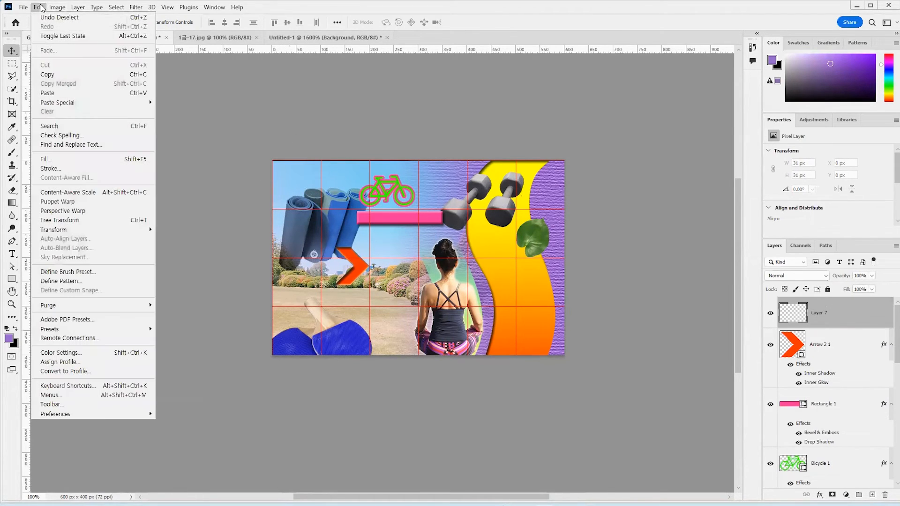
pyautogui.click(61, 160)
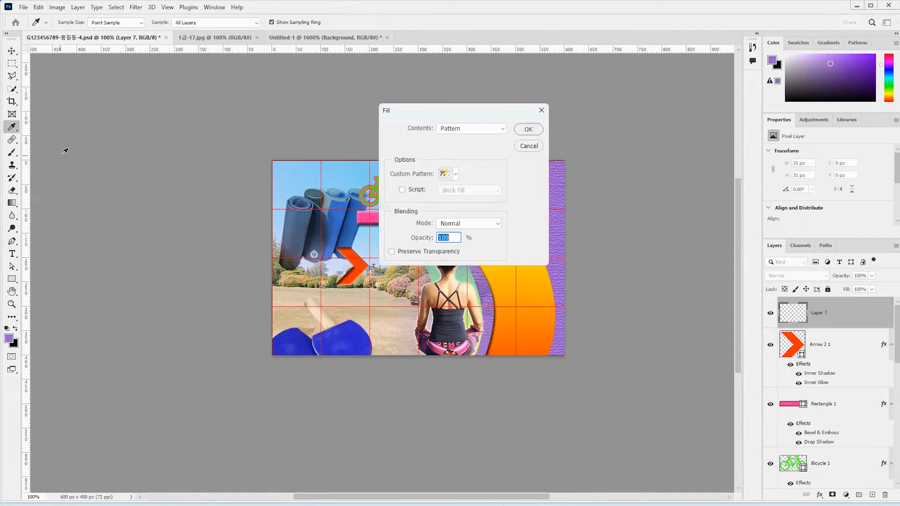
pyautogui.click(455, 175)
pyautogui.click(469, 132)
pyautogui.click(468, 129)
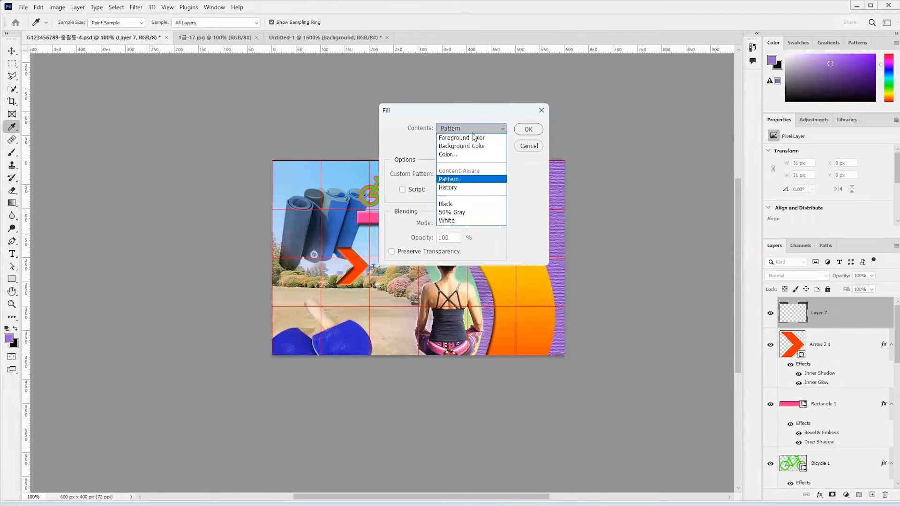
pyautogui.click(463, 183)
pyautogui.click(455, 176)
pyautogui.scroll(-4, 450, 230)
pyautogui.click(461, 256)
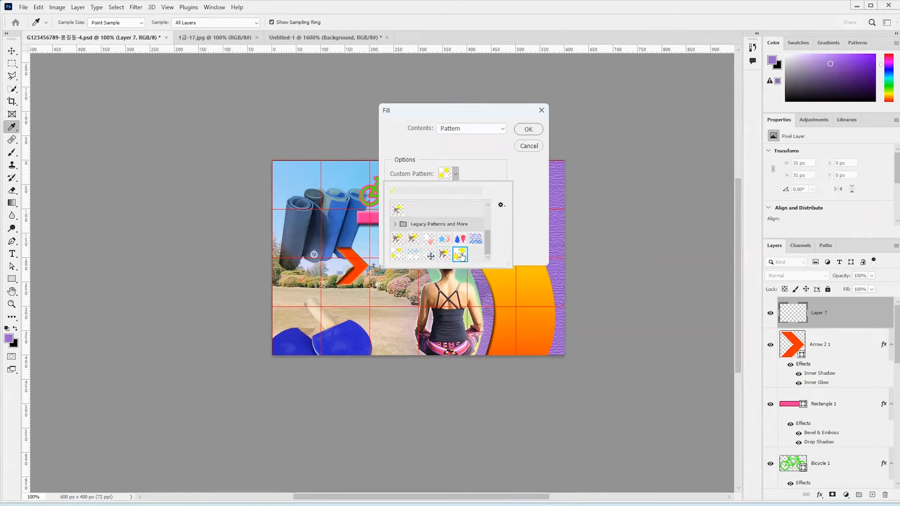
pyautogui.click(496, 168)
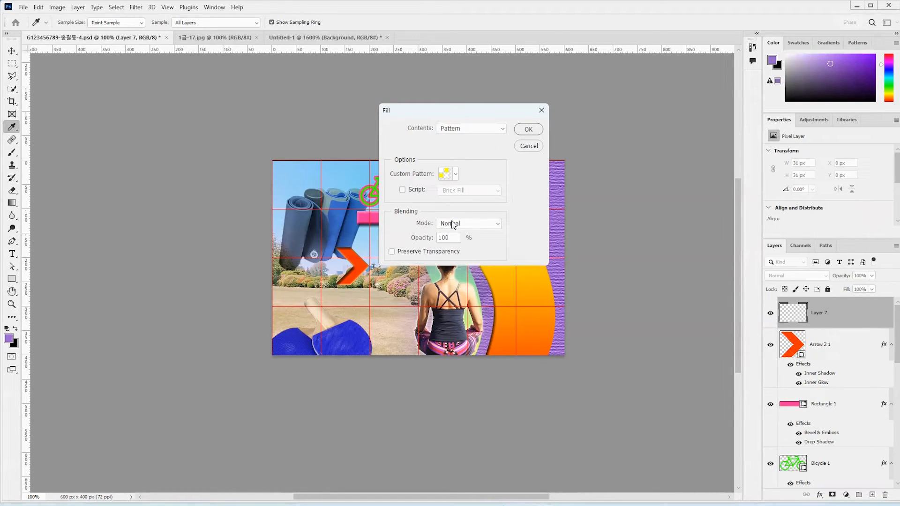
pyautogui.click(528, 130)
pyautogui.press('v')
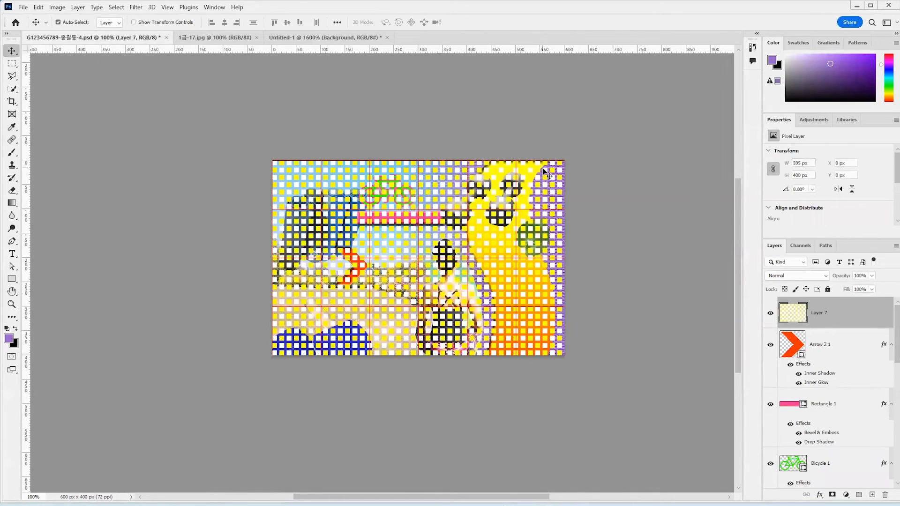
# Scale the pattern layer down to about 344 × 231 px, keeping it anchored at the canvas's upper-left corner
pyautogui.scroll(-4, 441, 255)
pyautogui.scroll(5, 440, 256)
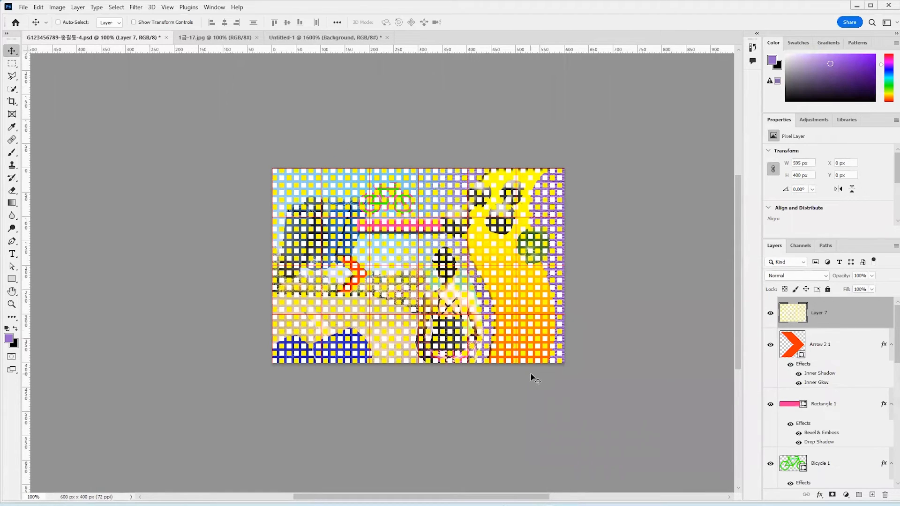
pyautogui.hotkey('ctrl', 't')
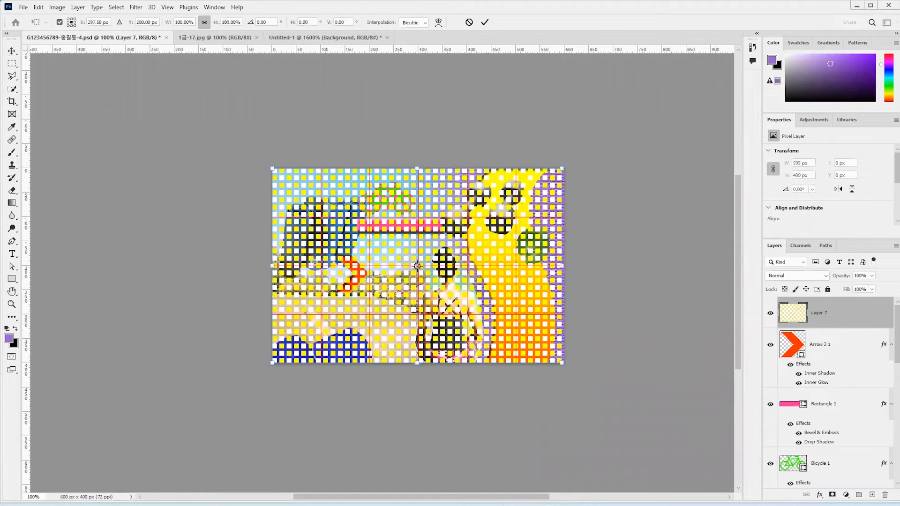
pyautogui.moveTo(562, 364); pyautogui.dragTo(498, 297)
pyautogui.moveTo(462, 265)
pyautogui.mouseDown()
pyautogui.moveTo(429, 239)
pyautogui.moveTo(466, 267)
pyautogui.mouseUp()
pyautogui.press('Return')
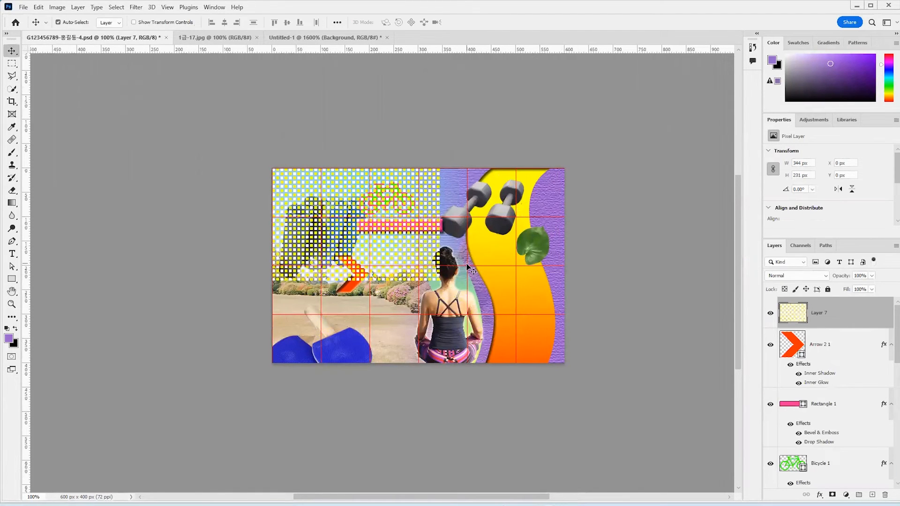
# Duplicate the scaled pattern to X 348 px so the grid spans the canvas width, and merge both copies into one layer
pyautogui.moveTo(358, 227); pyautogui.dragTo(528, 228)
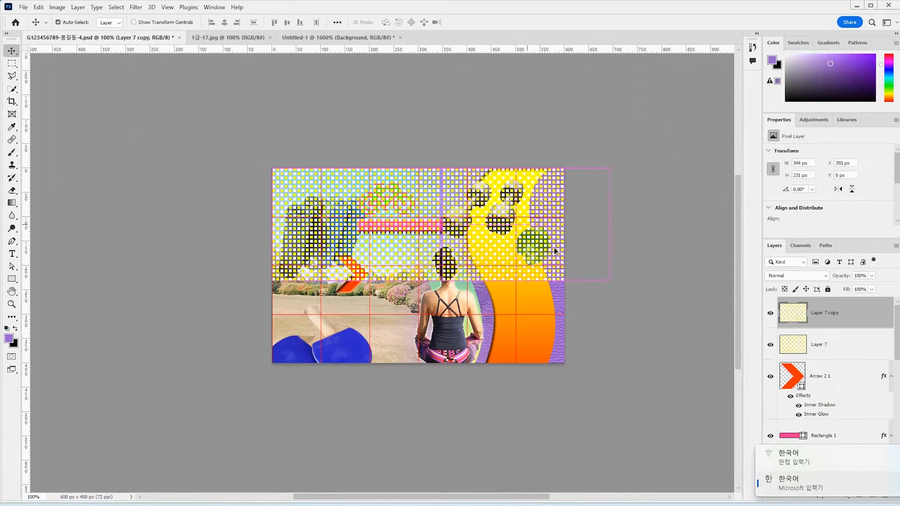
pyautogui.press('Right')
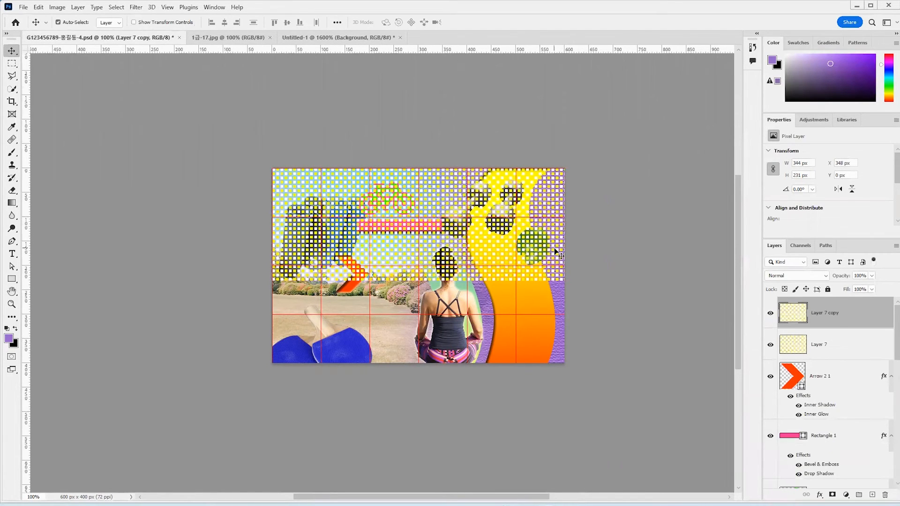
pyautogui.keyDown('shift'); pyautogui.click(839, 345); pyautogui.keyUp('shift')
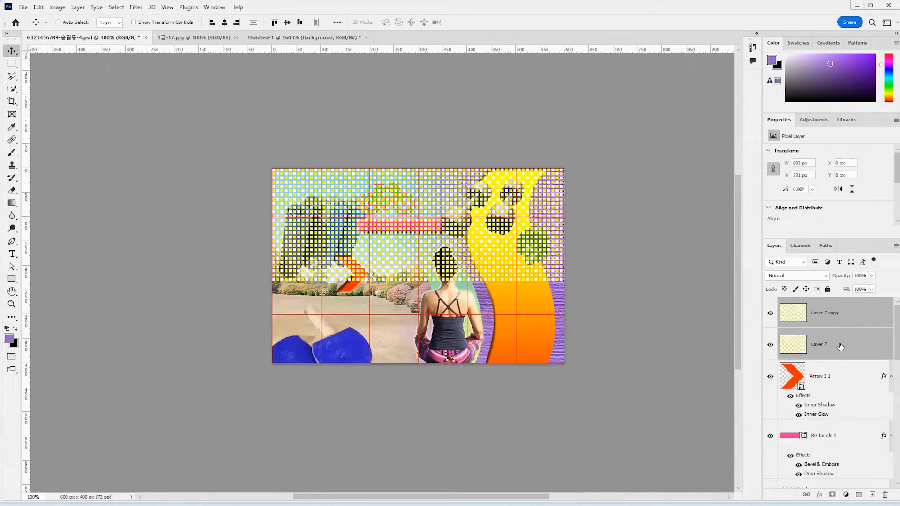
pyautogui.hotkey('ctrl', 'e')
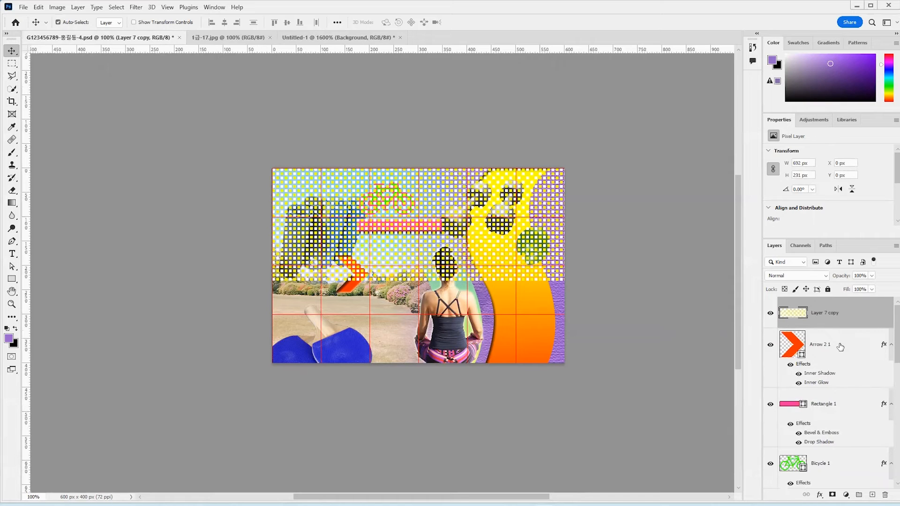
# Add a layer mask to the merged pattern and fade the pattern out downwards with a vertical white-to-black linear gradient
pyautogui.click(832, 495)
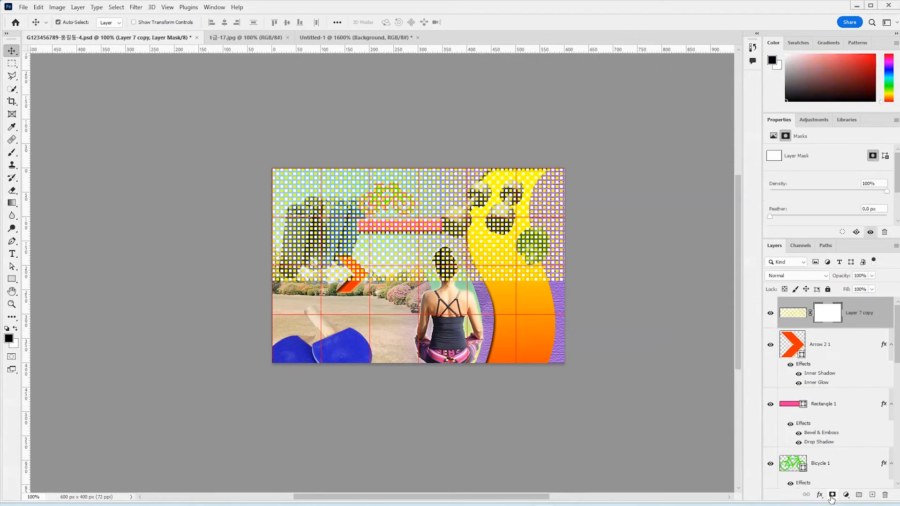
pyautogui.press('g')
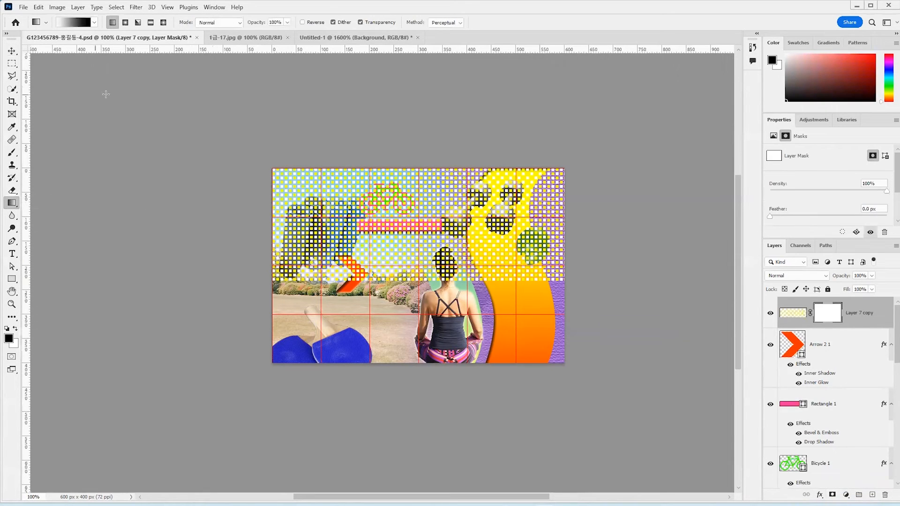
pyautogui.moveTo(418, 179); pyautogui.dragTo(418, 190)
pyautogui.moveTo(421, 274); pyautogui.dragTo(423, 274)
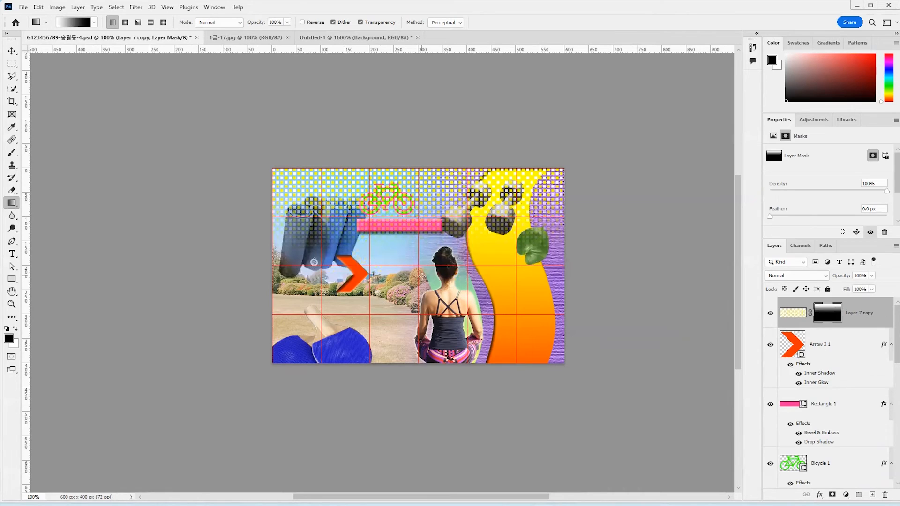
pyautogui.moveTo(417, 192); pyautogui.dragTo(421, 274)
# Set the pattern layer's opacity to 60% and move it in the stack to between Shape 1 and Layer 1
pyautogui.click(863, 275)
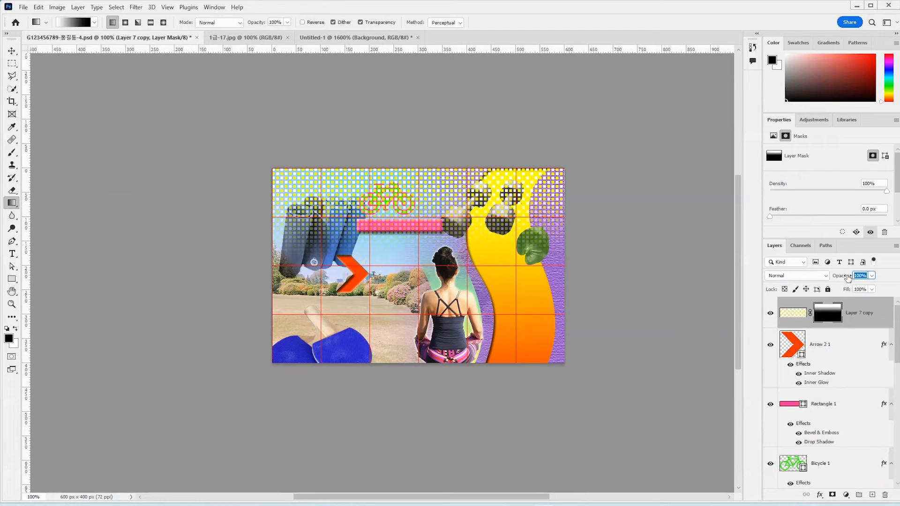
pyautogui.write('60')
pyautogui.press('Return')
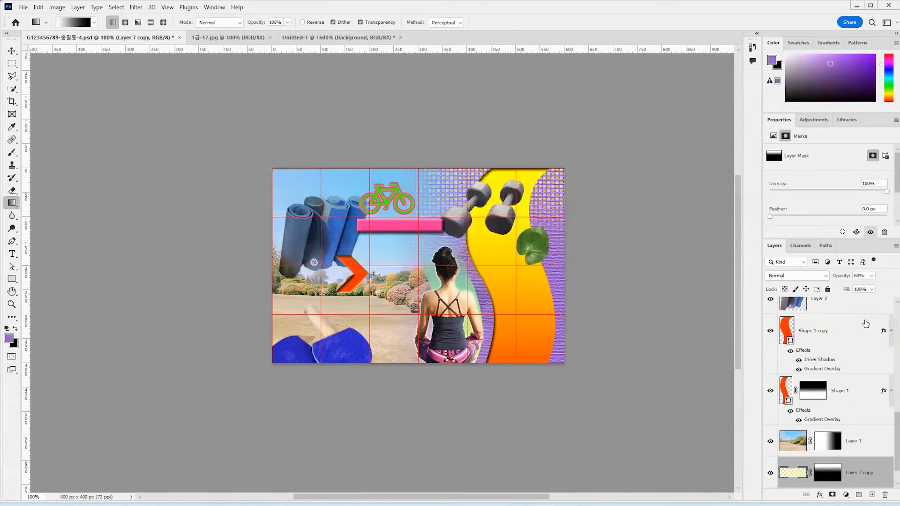
pyautogui.hotkey('ctrl', ']')
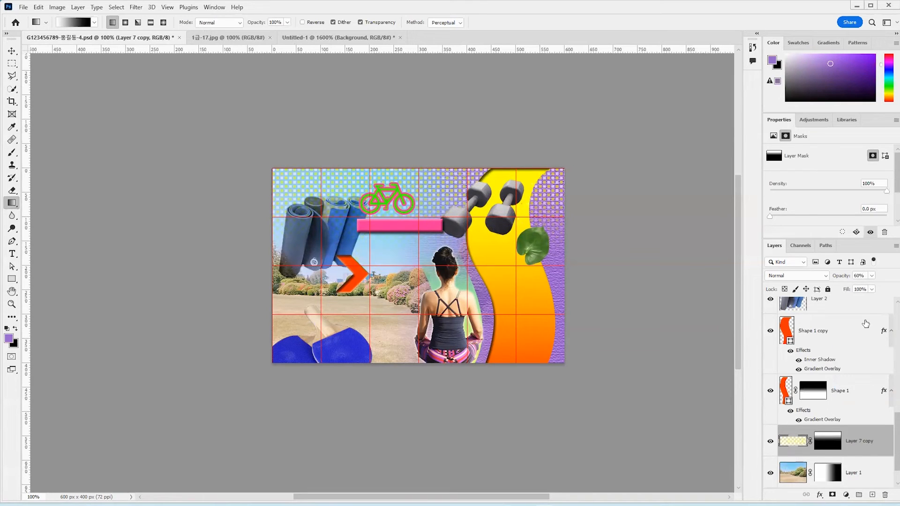
pyautogui.scroll(-1, 851, 402)
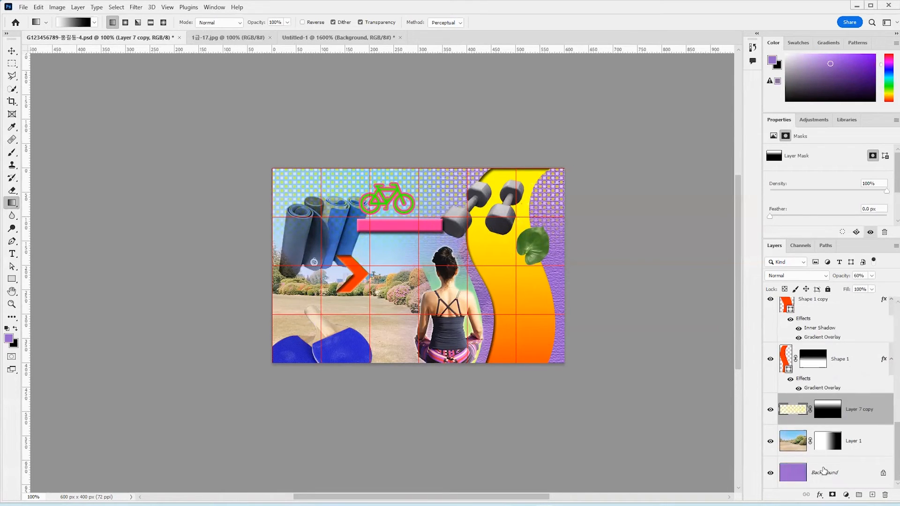
pyautogui.scroll(3, 825, 385)
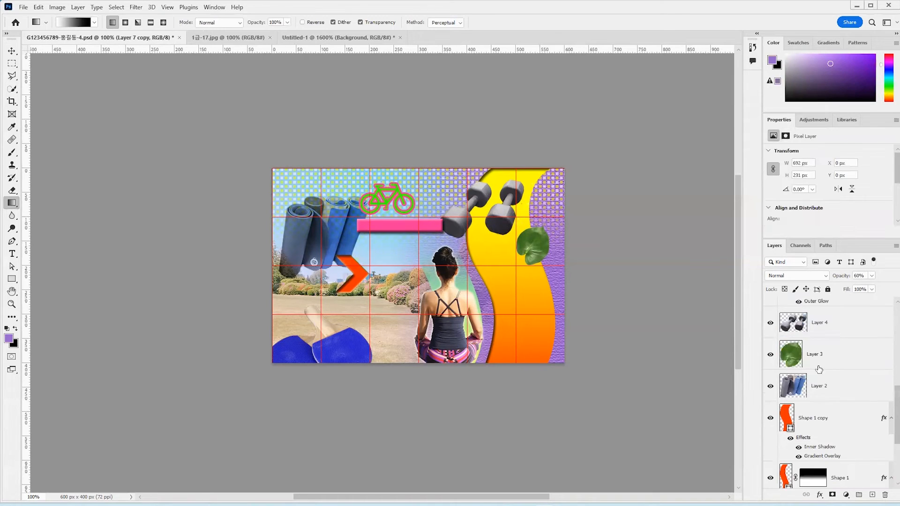
pyautogui.scroll(-3, 806, 388)
pyautogui.scroll(2, 806, 388)
pyautogui.scroll(-2, 806, 388)
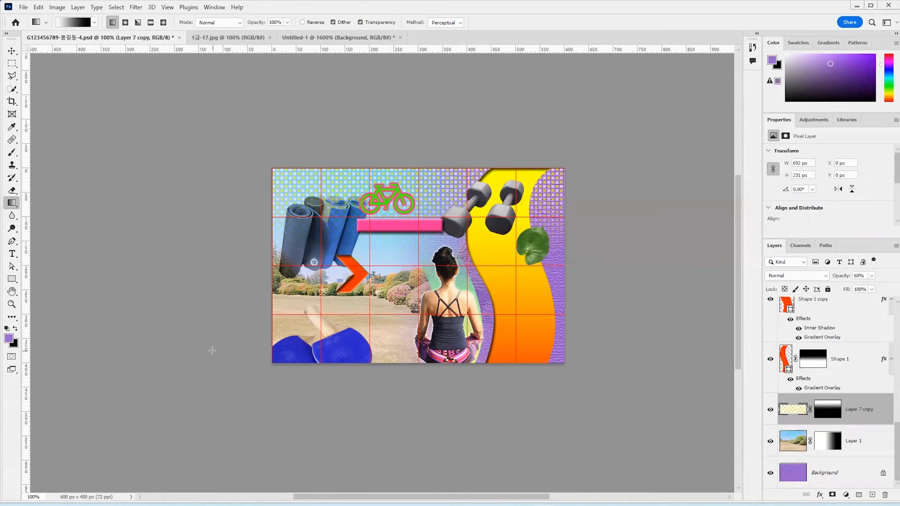
# Add the horizontal text "Energy Fitness Center" across the rolled mats, just above the orange arrow
pyautogui.click(11, 304)
pyautogui.click(355, 277)
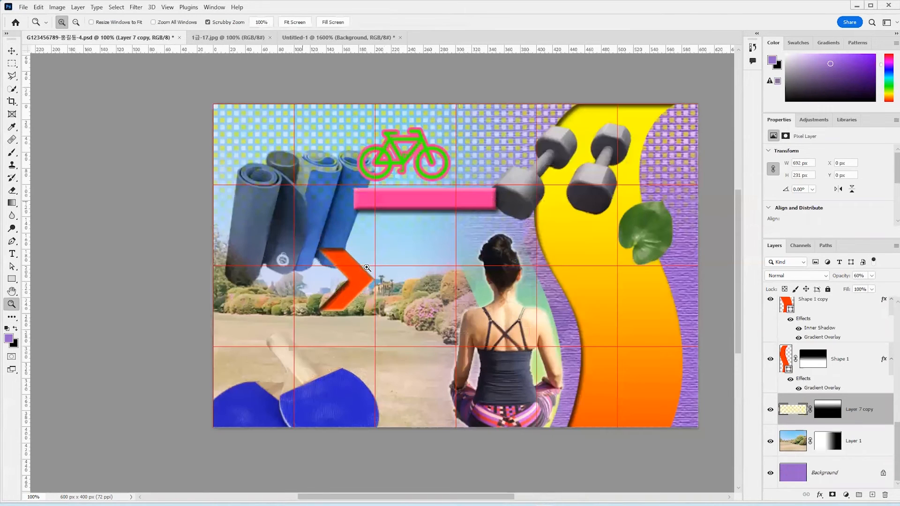
pyautogui.click(355, 276)
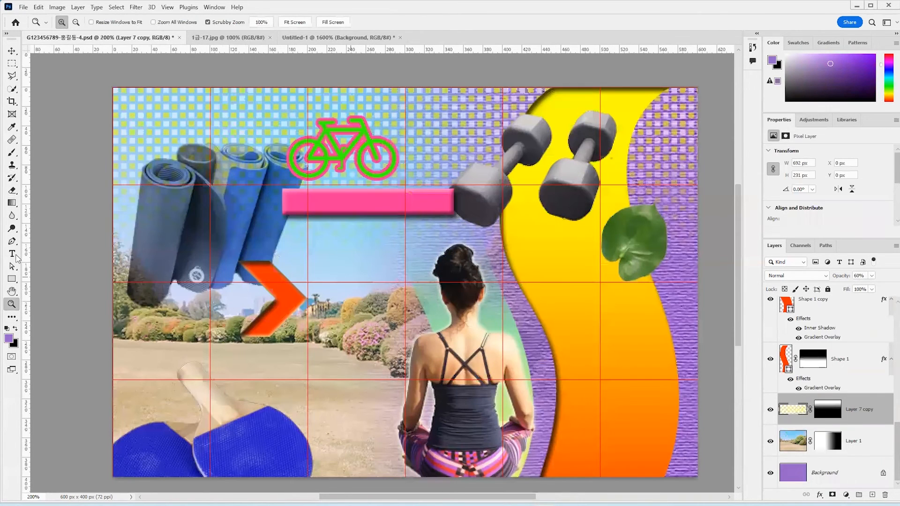
pyautogui.press('t')
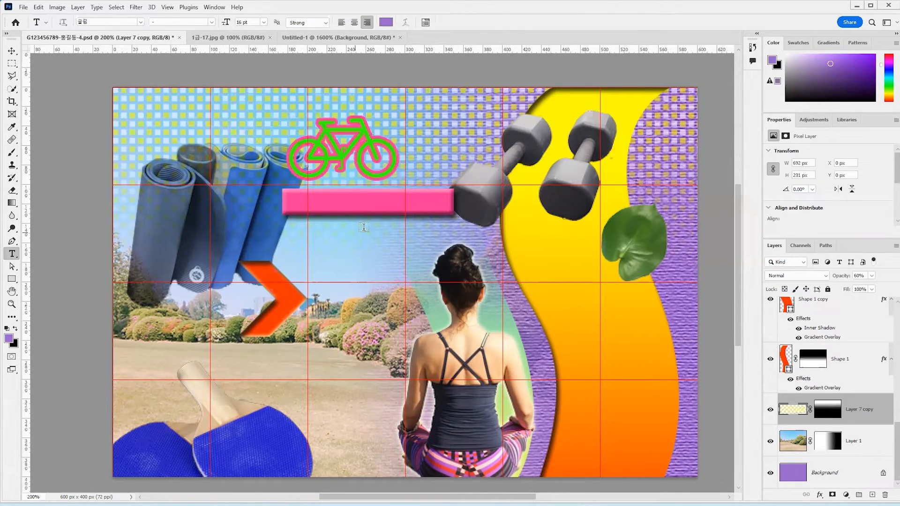
pyautogui.click(291, 243)
pyautogui.write('Energy Fitness Center')
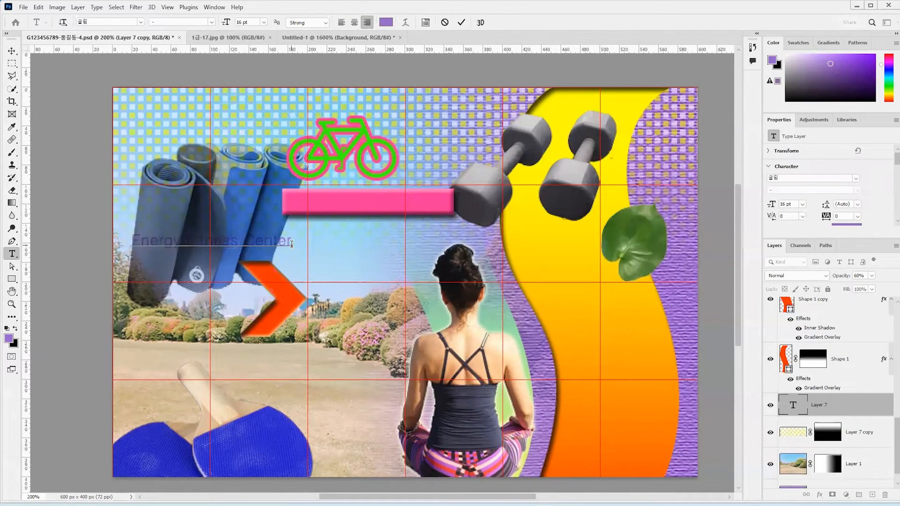
# Set the font of the whole "Energy Fitness Center" text to Arial Regular
pyautogui.hotkey('ctrl', 'a')
pyautogui.click(142, 22)
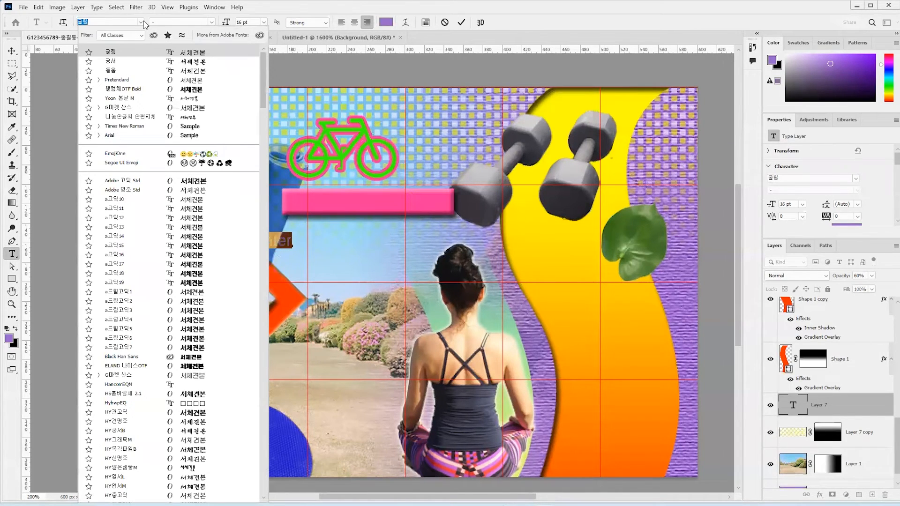
pyautogui.press('Down')
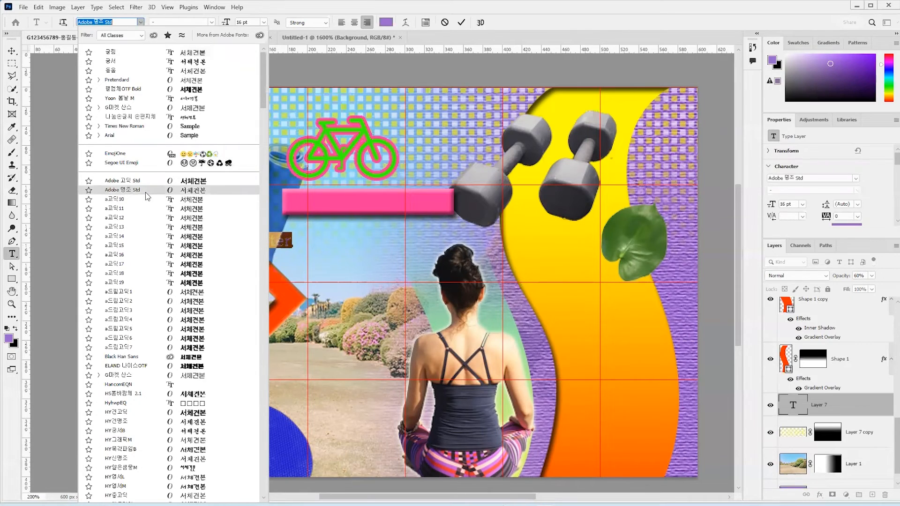
pyautogui.press('Up')
pyautogui.press('BackSpace')
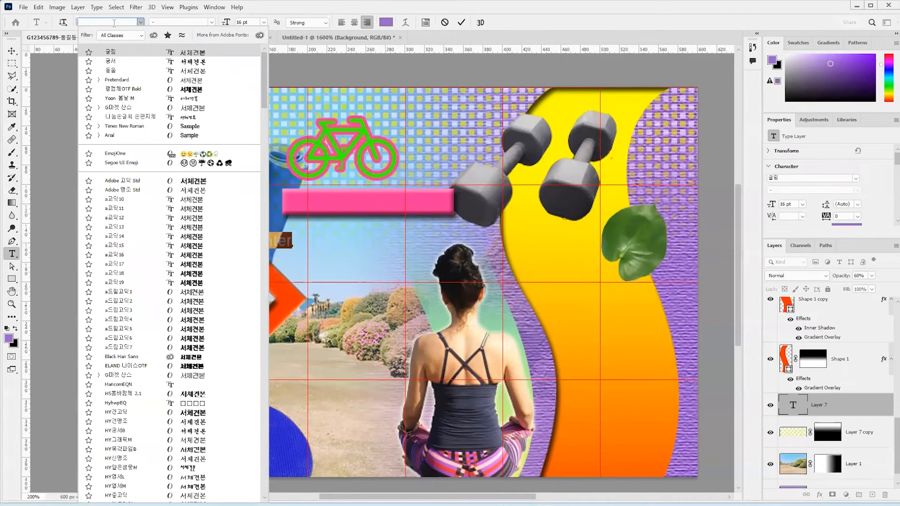
pyautogui.write('ㅁ')
pyautogui.press('BackSpace')
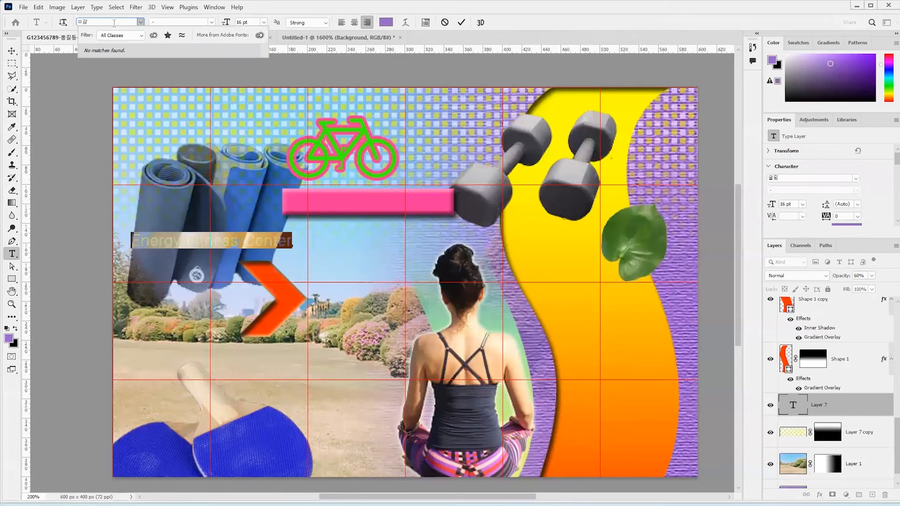
pyautogui.write('ari')
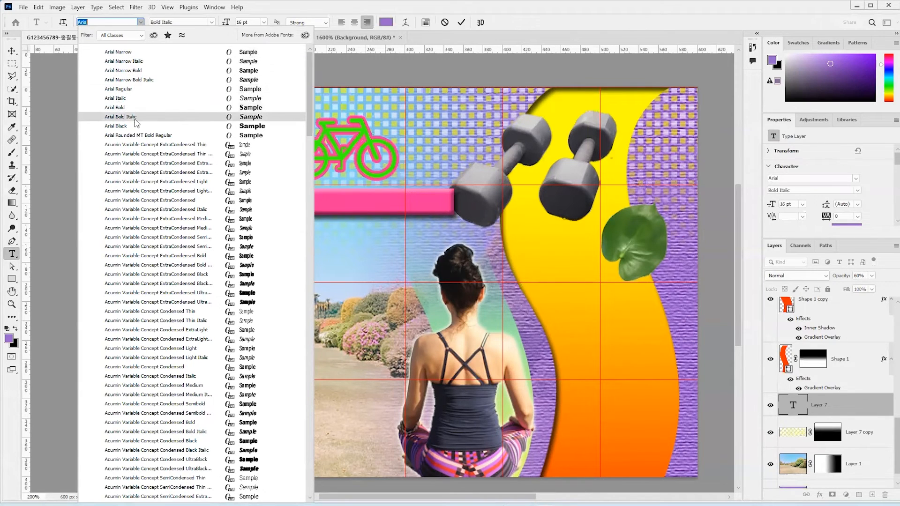
pyautogui.click(144, 95)
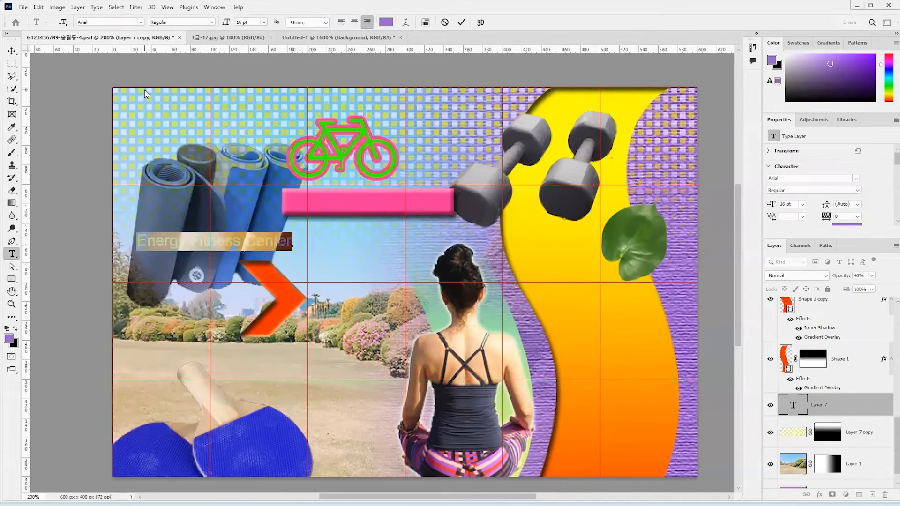
# Set the "Energy Fitness Center" text to 18 pt and colour it ccff33
pyautogui.click(237, 23)
pyautogui.write('18')
pyautogui.press('Return')
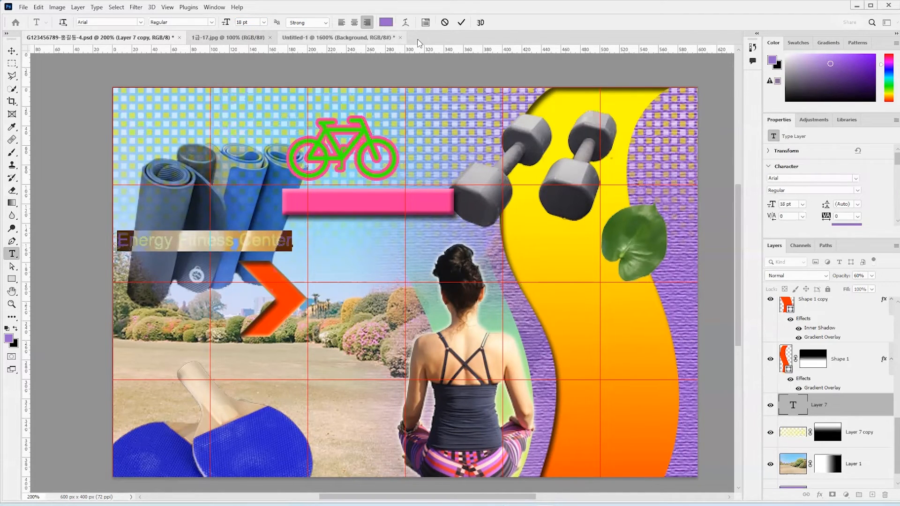
pyautogui.click(385, 23)
pyautogui.write('ccff')
pyautogui.write('00')
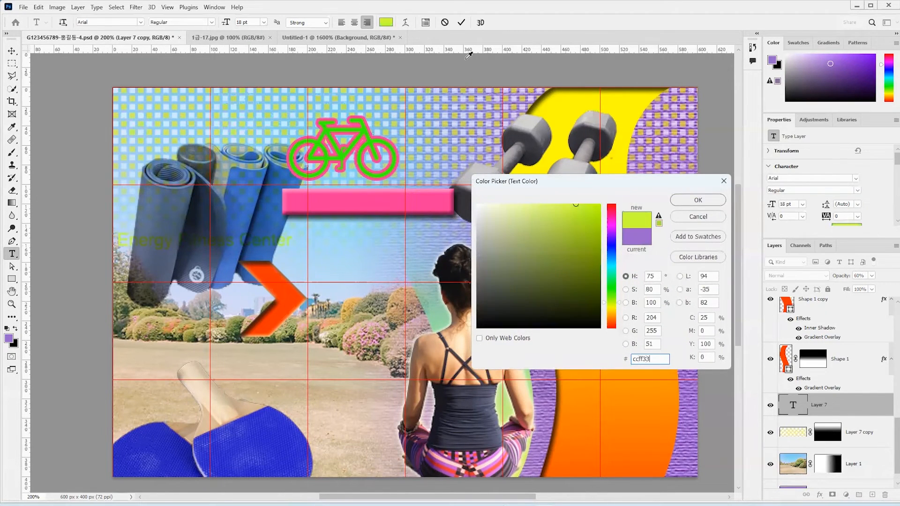
pyautogui.click(692, 202)
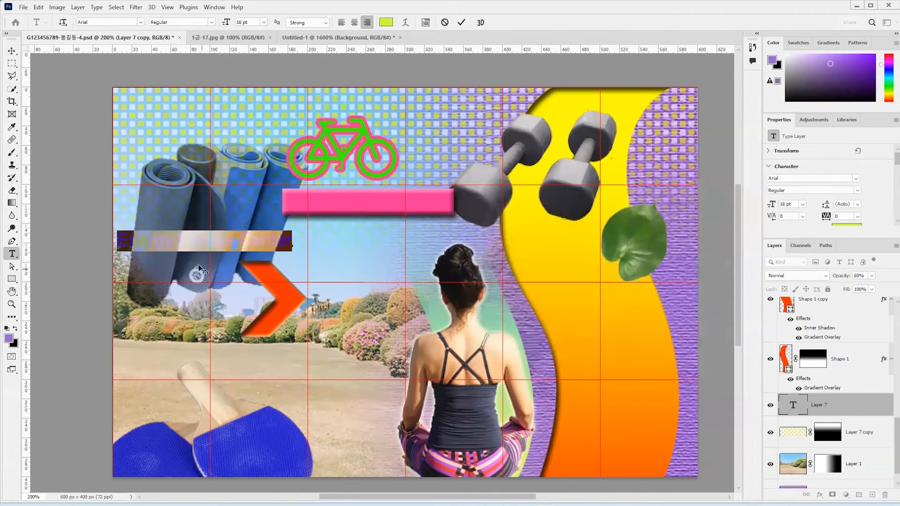
# Bring the "Energy Fitness Center" text layer to the top of the stack and place the text over the pink rectangle
pyautogui.click(12, 51)
pyautogui.moveTo(286, 244); pyautogui.dragTo(408, 280)
pyautogui.hotkey('ctrl', 'shift', ']')
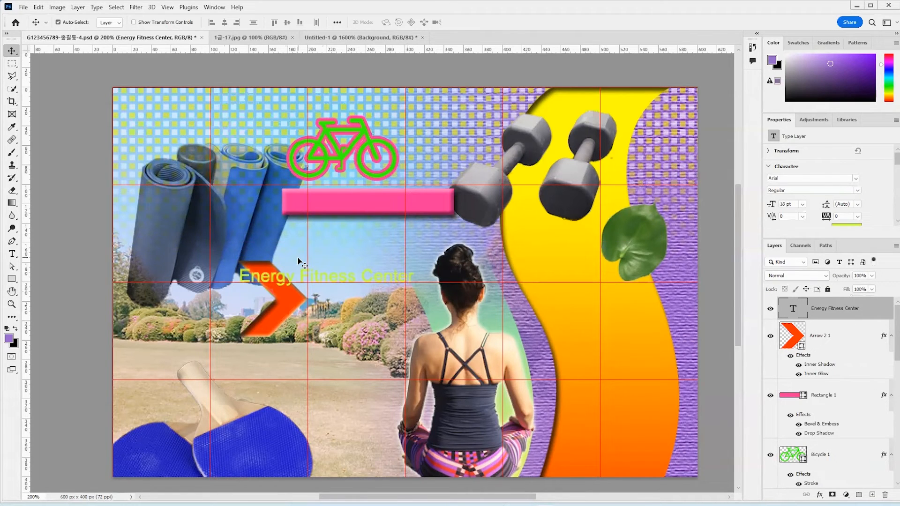
pyautogui.moveTo(336, 289); pyautogui.dragTo(389, 207)
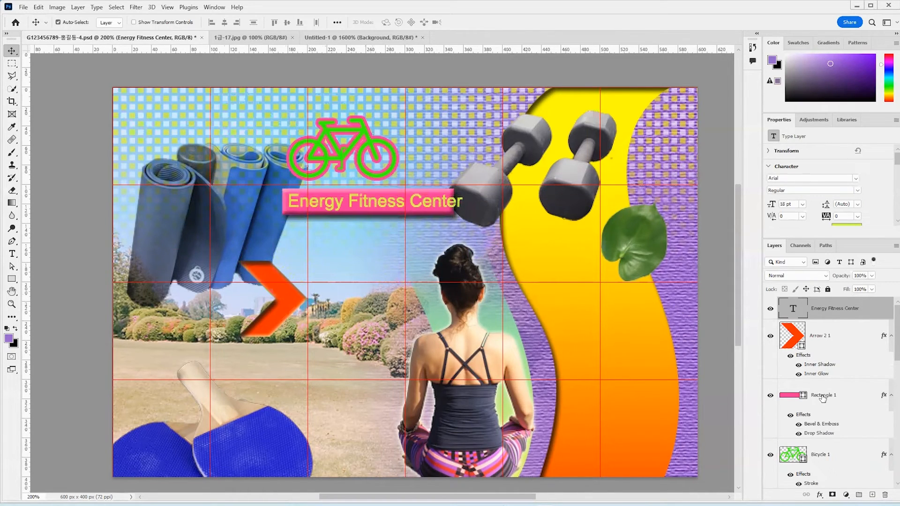
# Widen the pink rectangle to about 193 px so it extends past the end of the "Energy Fitness Center" text
pyautogui.click(777, 399)
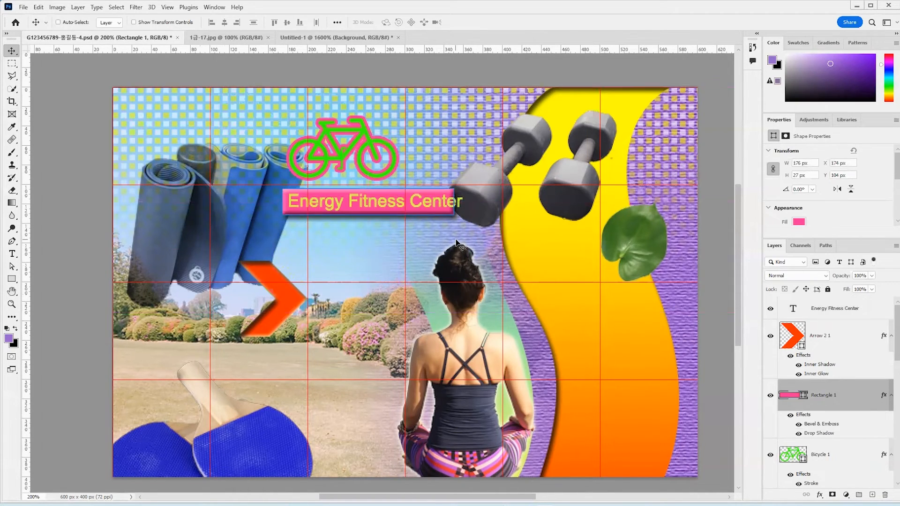
pyautogui.hotkey('ctrl', 't')
pyautogui.moveTo(454, 202); pyautogui.dragTo(471, 208)
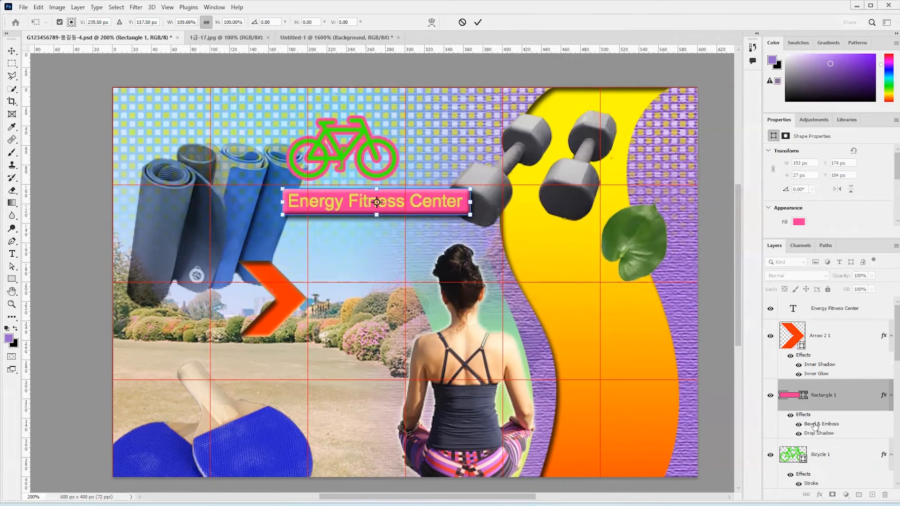
# Rotate the pink rectangle and its text together about 9.2° clockwise and move them about 45 px left
pyautogui.keyDown('ctrl'); pyautogui.click(849, 311); pyautogui.keyUp('ctrl')
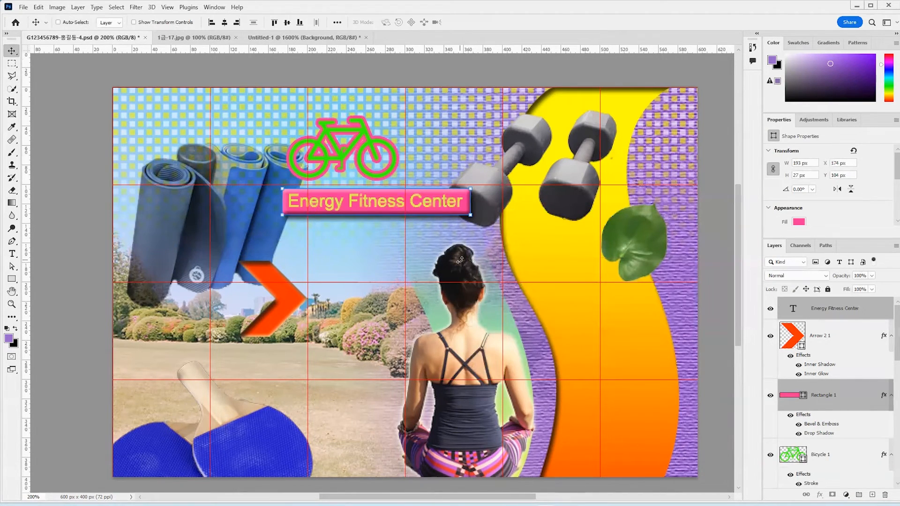
pyautogui.hotkey('ctrl', 't')
pyautogui.moveTo(489, 231); pyautogui.dragTo(507, 239)
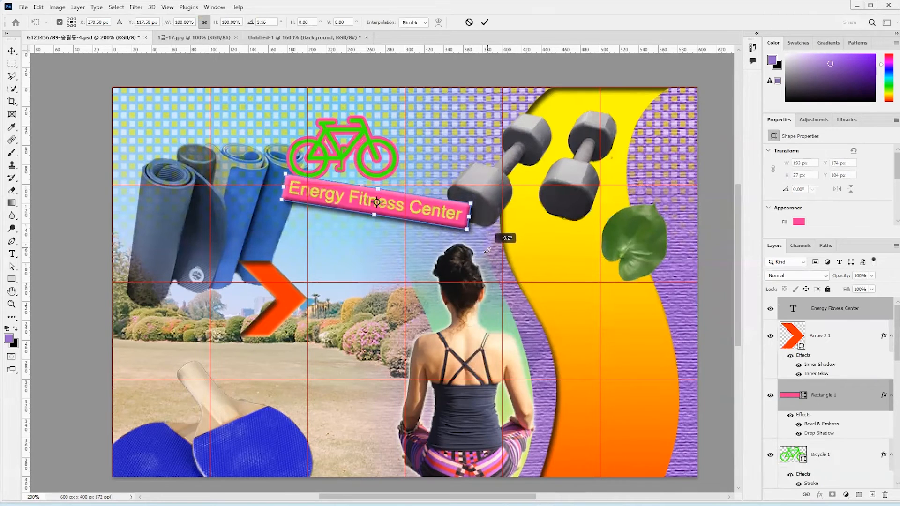
pyautogui.moveTo(412, 213); pyautogui.dragTo(380, 213)
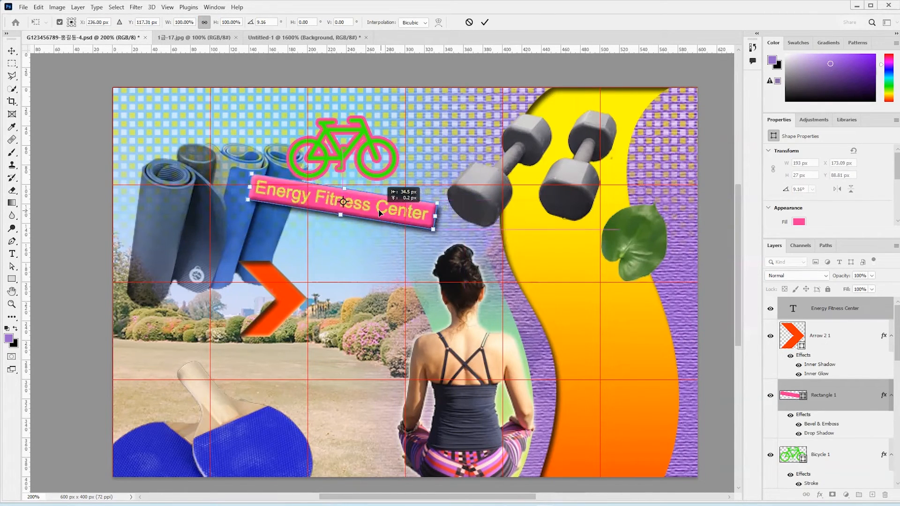
pyautogui.moveTo(392, 210); pyautogui.dragTo(382, 208)
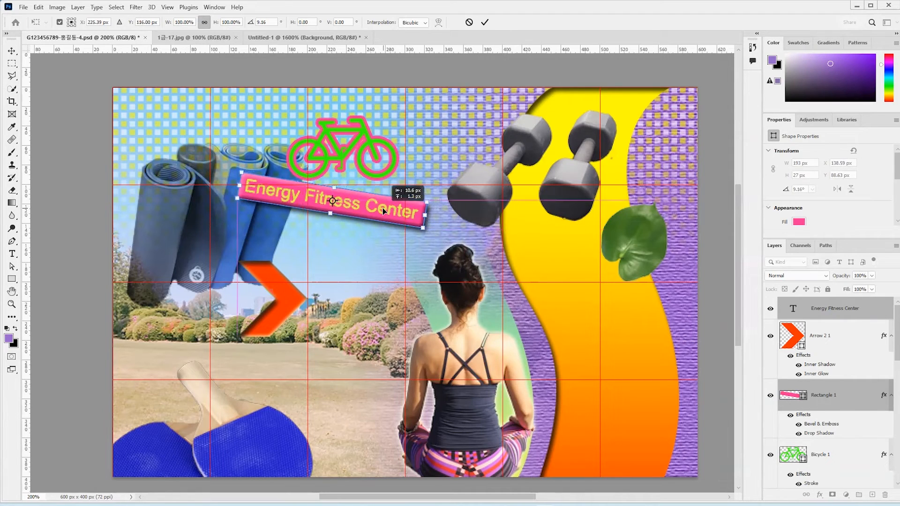
pyautogui.press('Return')
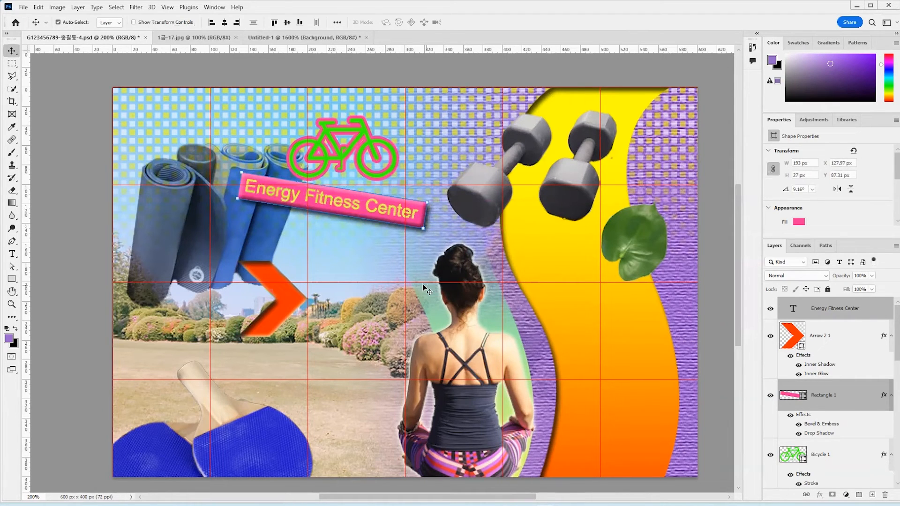
# Add the two-line text "건강미인" / "헬스센터" just above the orange arrow
pyautogui.scroll(-2, 423, 288)
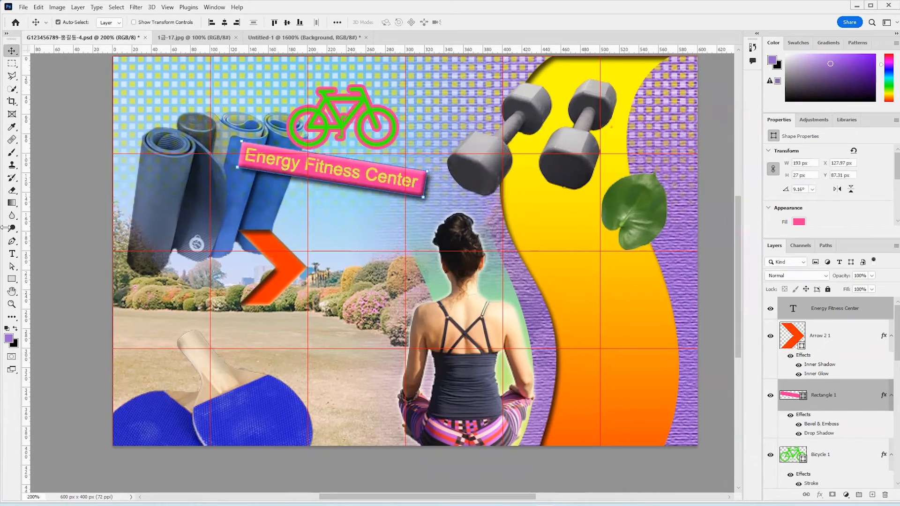
pyautogui.click(13, 255)
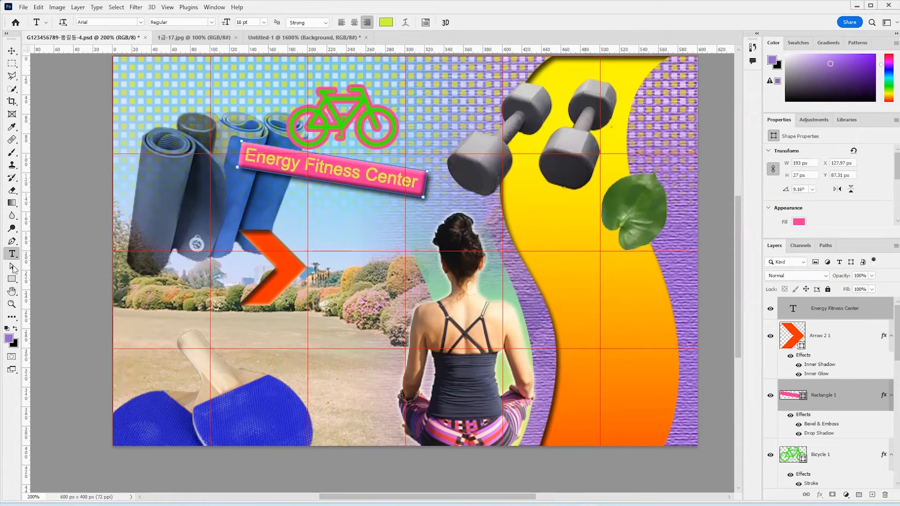
pyautogui.click(237, 232)
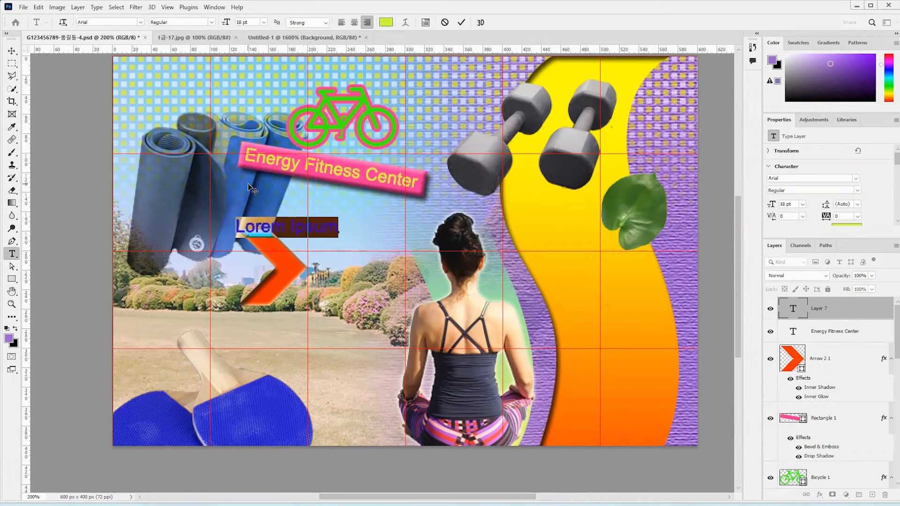
pyautogui.write('건강미인헬스센터')
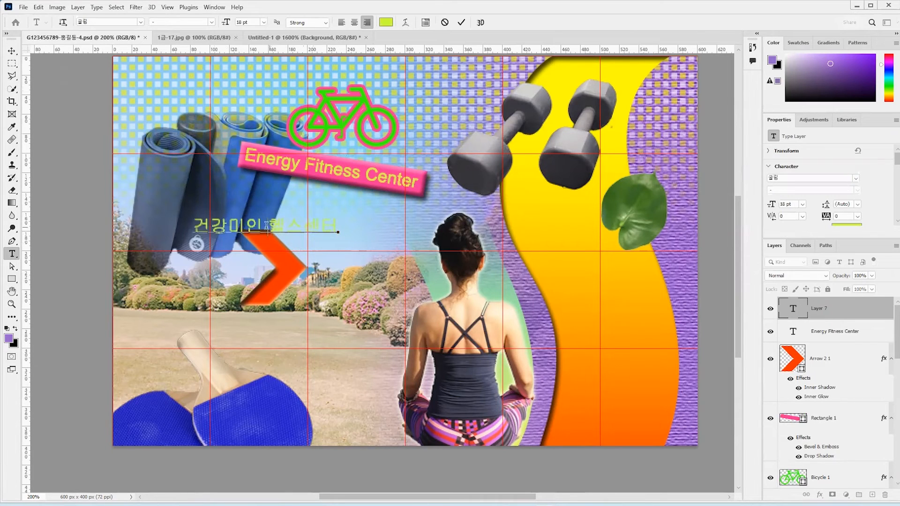
pyautogui.press('Return')
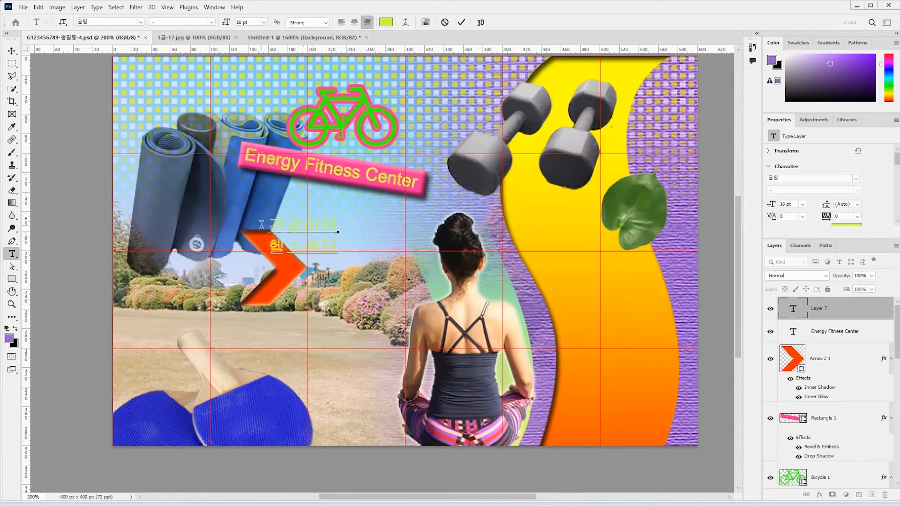
# Set the whole "건강미인 헬스센터" text to the 돋움 font at 36 pt
pyautogui.hotkey('ctrl', 'a')
pyautogui.click(141, 22)
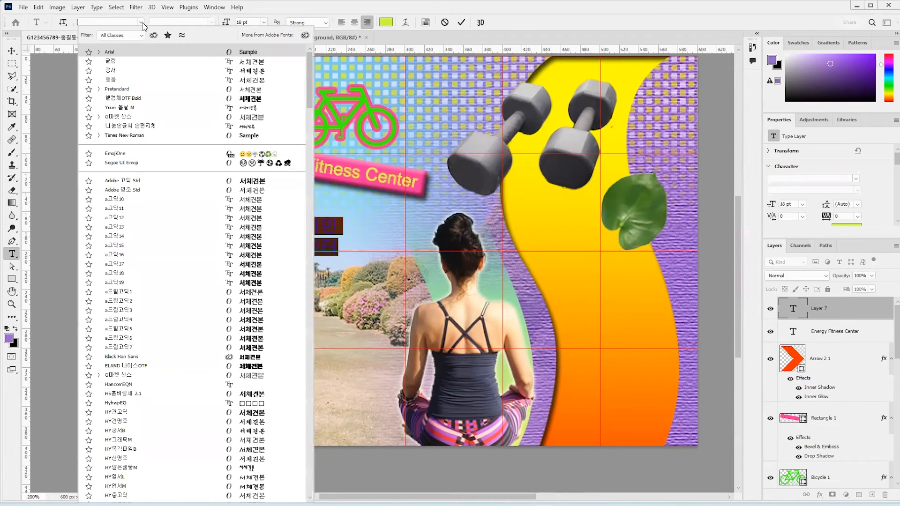
pyautogui.click(117, 79)
pyautogui.click(251, 22)
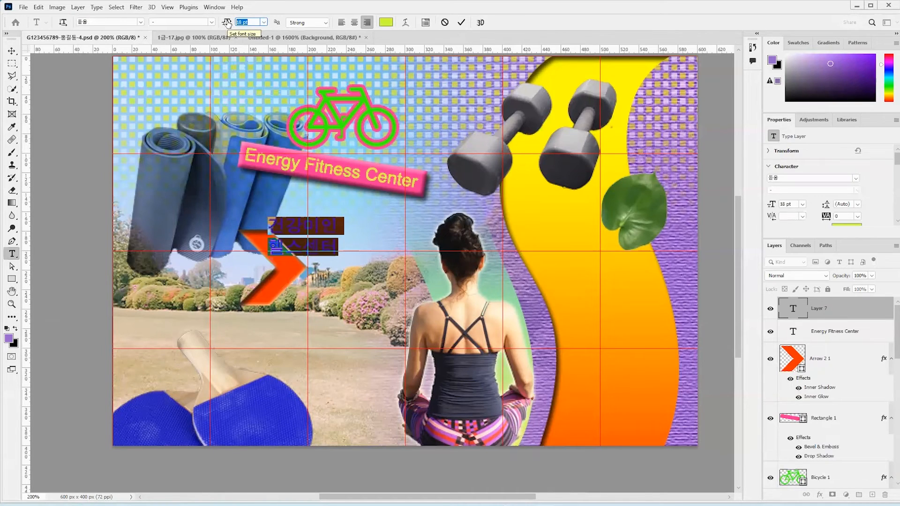
pyautogui.write('36')
pyautogui.press('Return')
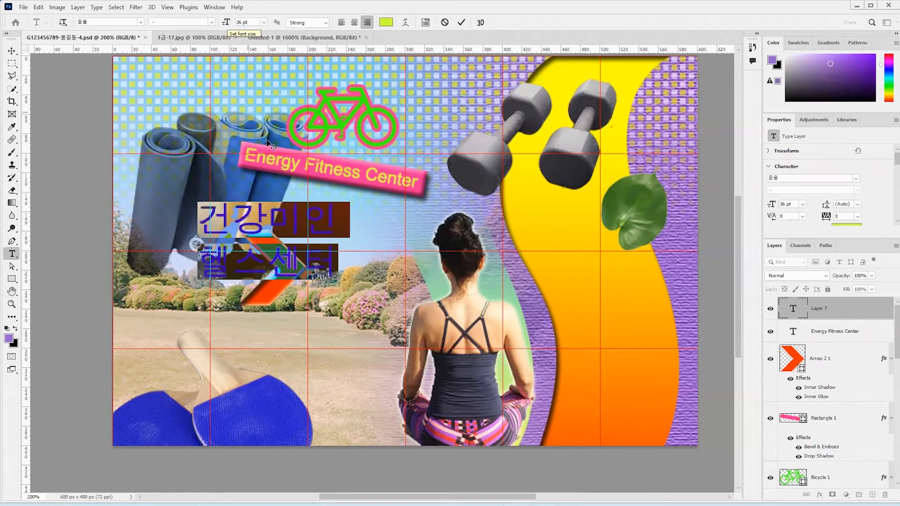
# Reduce the words "미인" and "헬스" to 24 pt and commit the text
pyautogui.moveTo(271, 225); pyautogui.dragTo(332, 229)
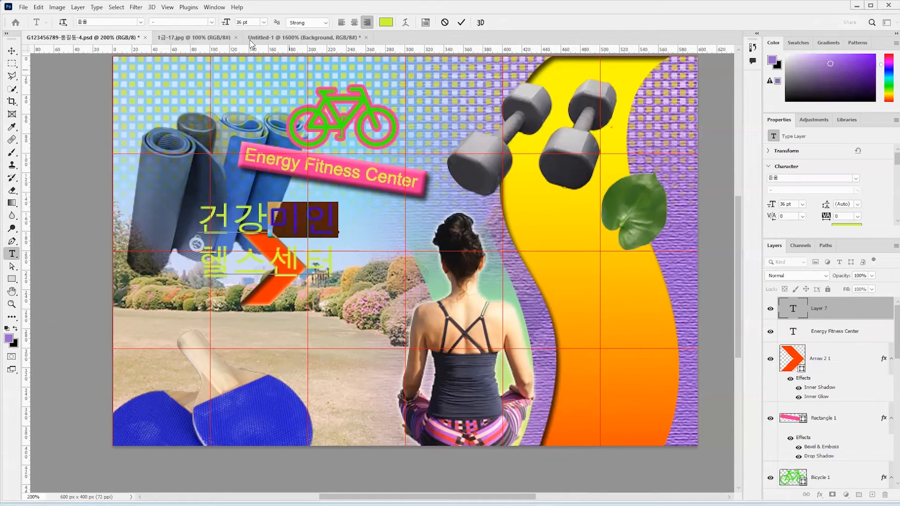
pyautogui.click(237, 22)
pyautogui.write('24')
pyautogui.press('Return')
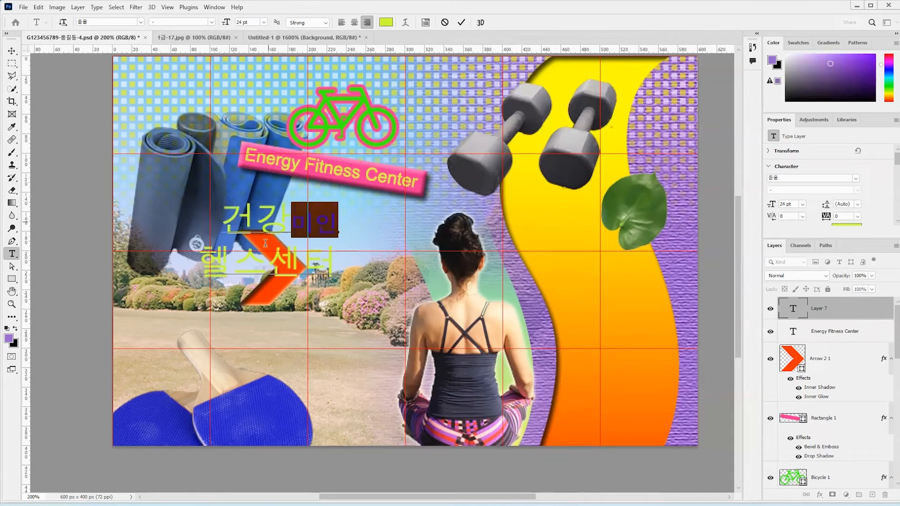
pyautogui.moveTo(268, 266); pyautogui.dragTo(202, 263)
pyautogui.moveTo(256, 22); pyautogui.dragTo(168, 32)
pyautogui.write('24')
pyautogui.press('Return')
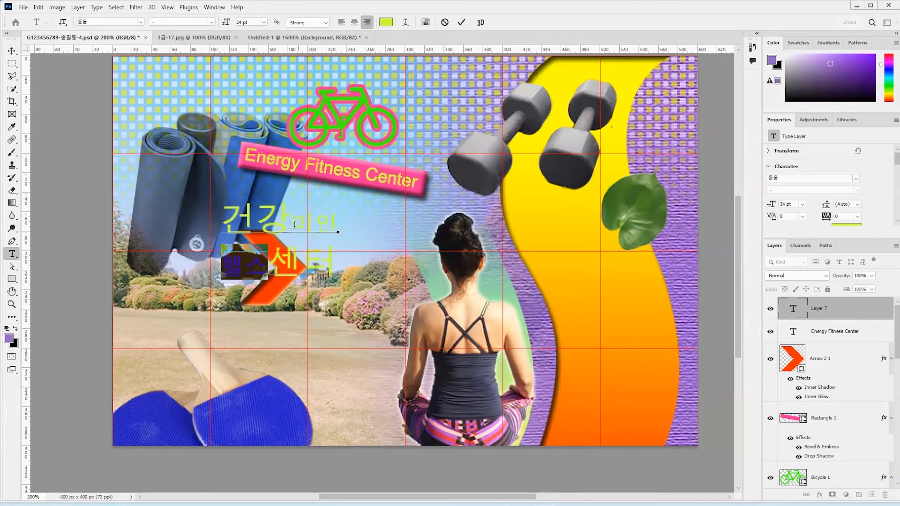
pyautogui.click(12, 50)
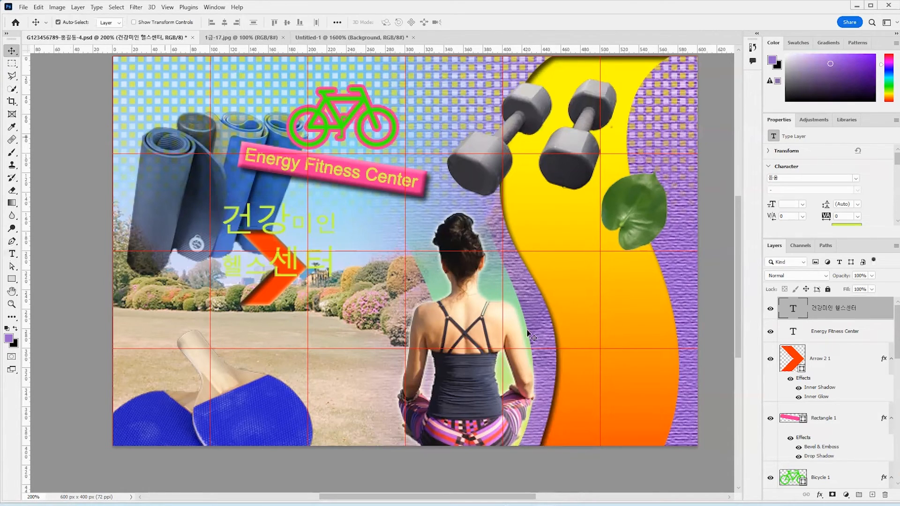
# Add a Drop Shadow and a Gradient Overlay to the "건강미인 헬스센터" text layer
pyautogui.click(875, 308)
pyautogui.doubleClick(874, 309)
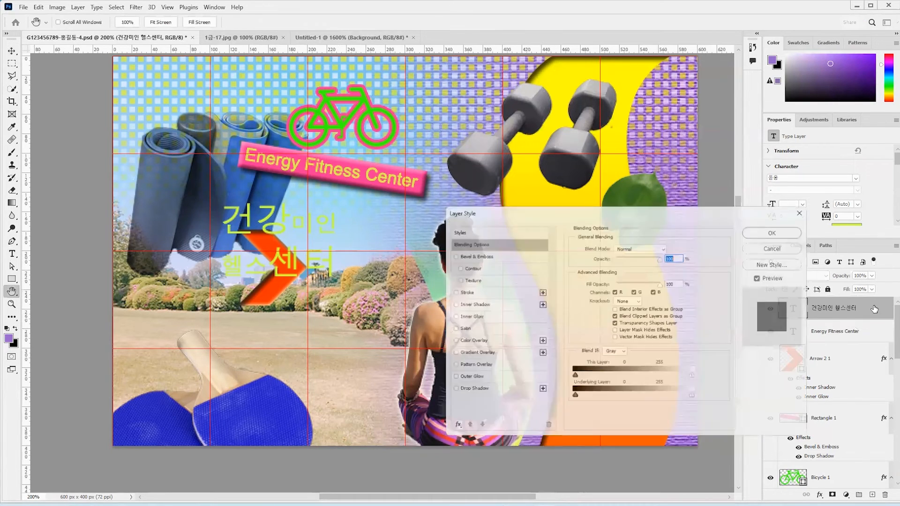
pyautogui.click(506, 392)
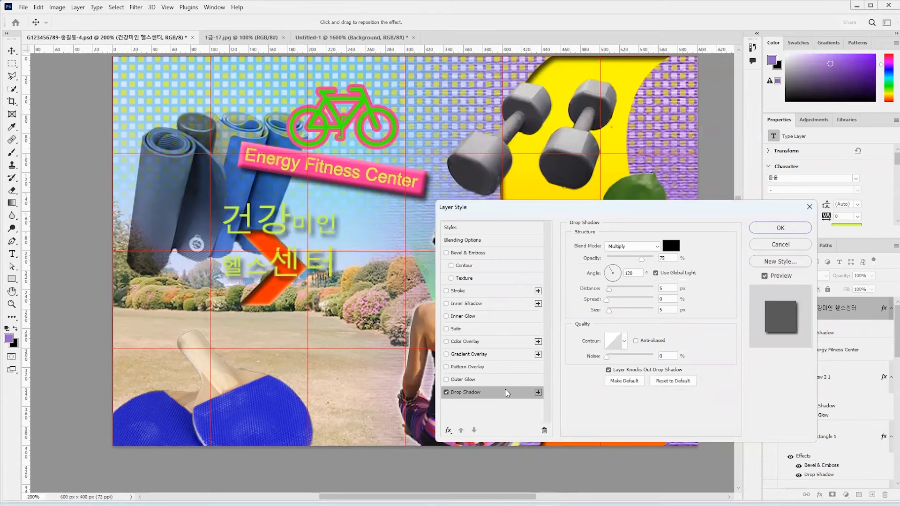
pyautogui.click(495, 355)
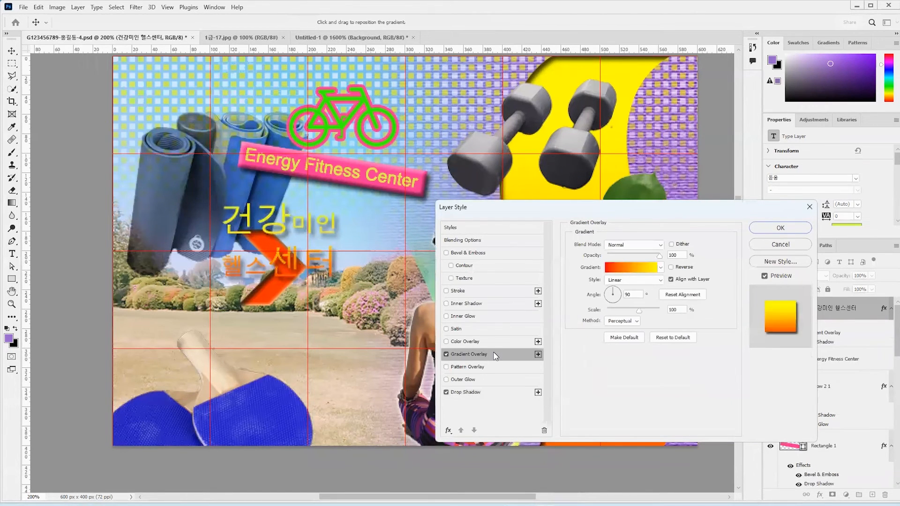
# Set the starting colour stop of the text's gradient overlay to ffff00
pyautogui.click(628, 267)
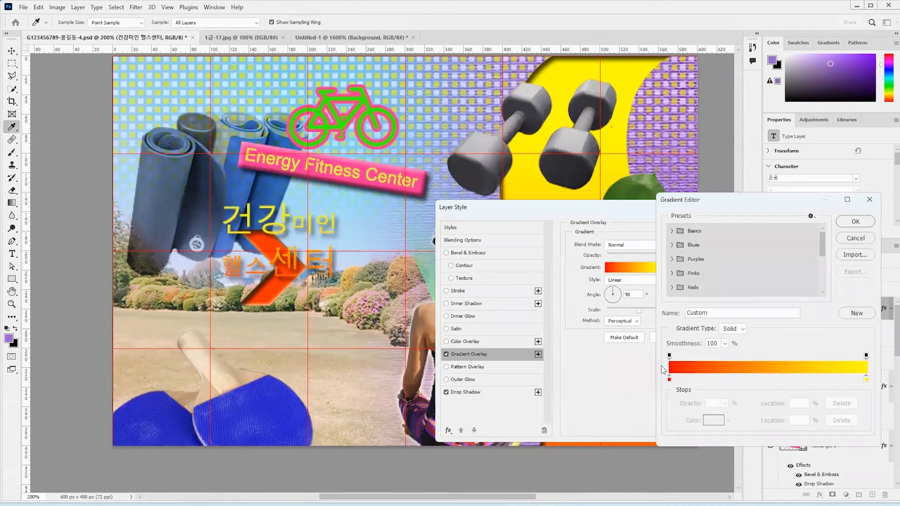
pyautogui.doubleClick(670, 379)
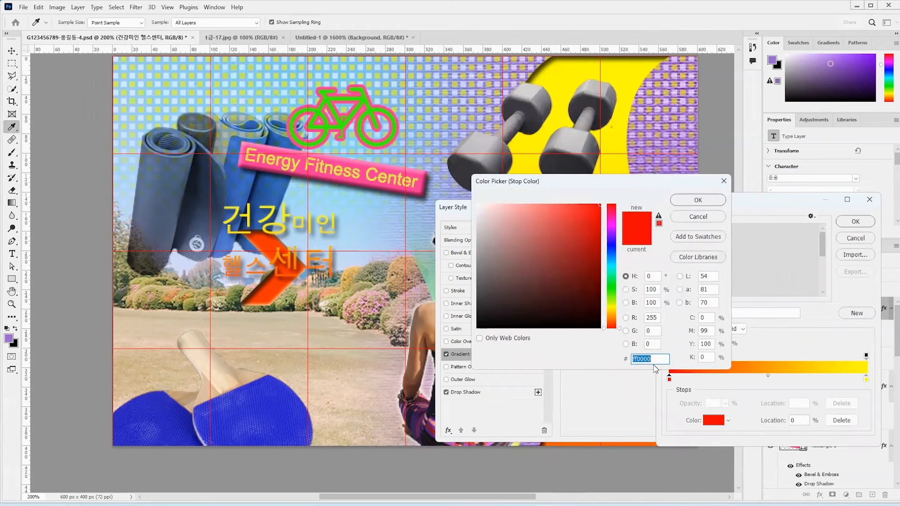
pyautogui.write('ffff00')
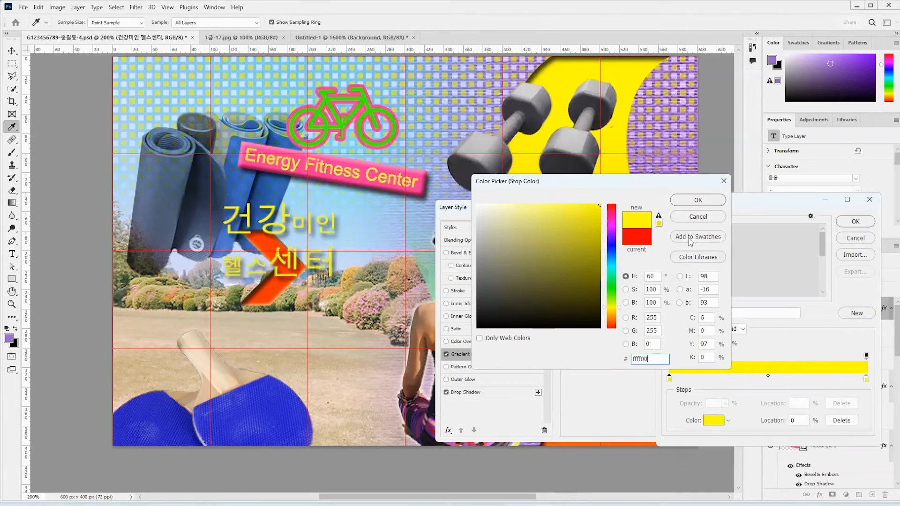
pyautogui.click(697, 200)
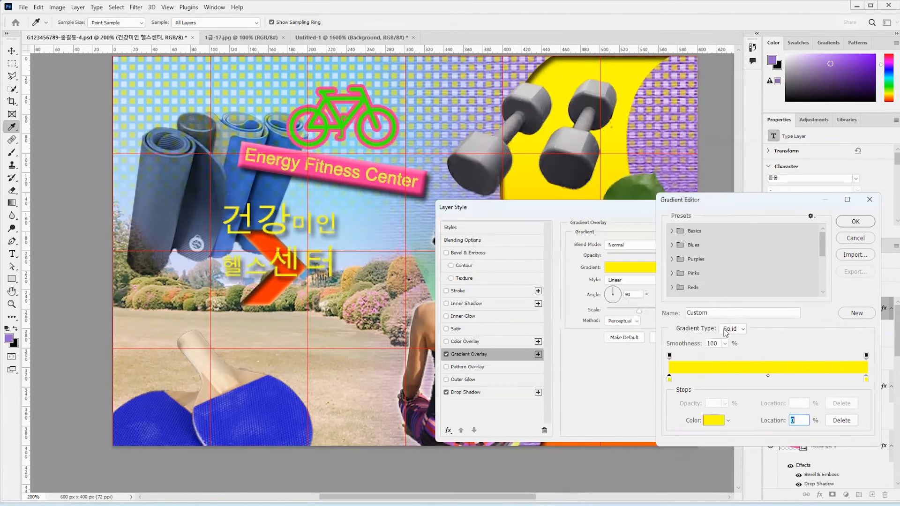
# Set the gradient's end colour stop to 00ffcc and apply the layer style to the text
pyautogui.click(867, 380)
pyautogui.click(716, 421)
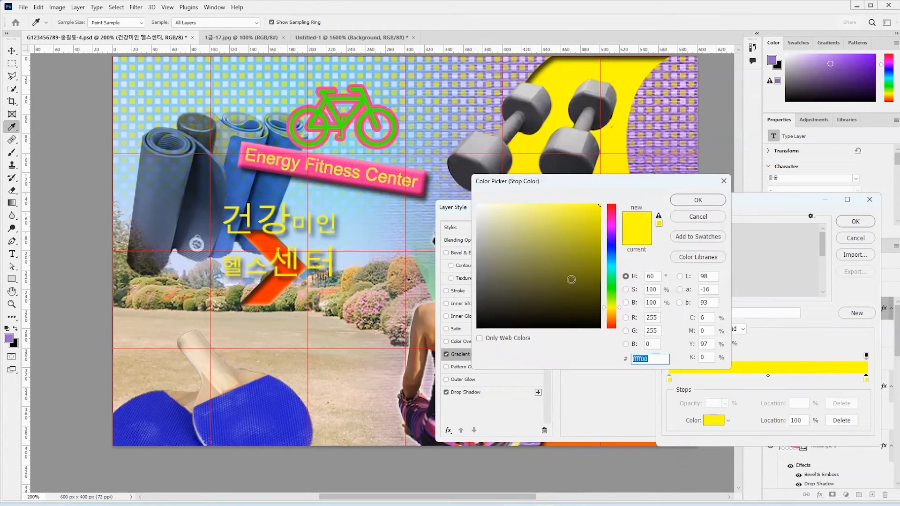
pyautogui.write('00ffd')
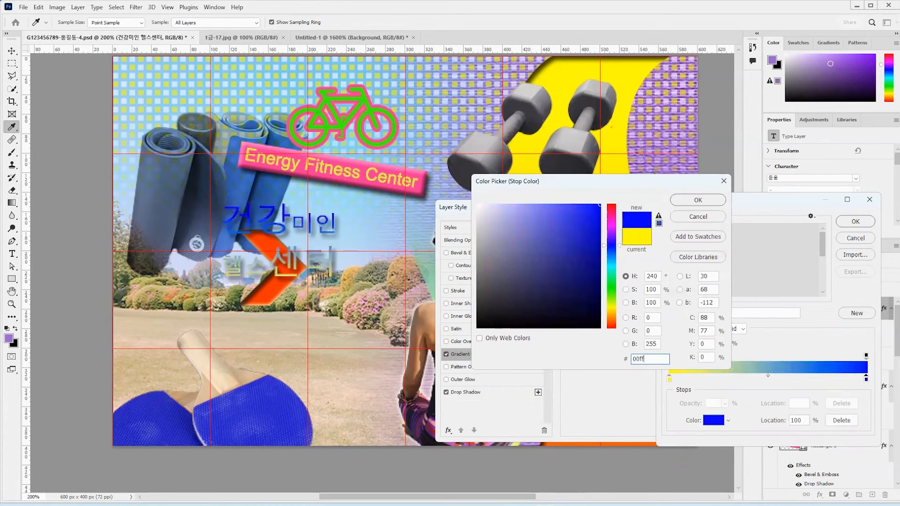
pyautogui.press('BackSpace')
pyautogui.write('cc')
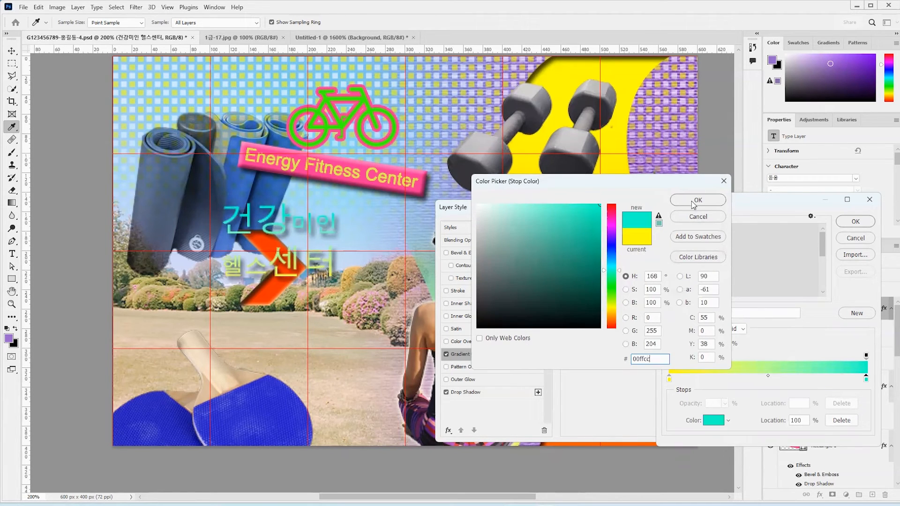
pyautogui.click(694, 200)
pyautogui.click(866, 368)
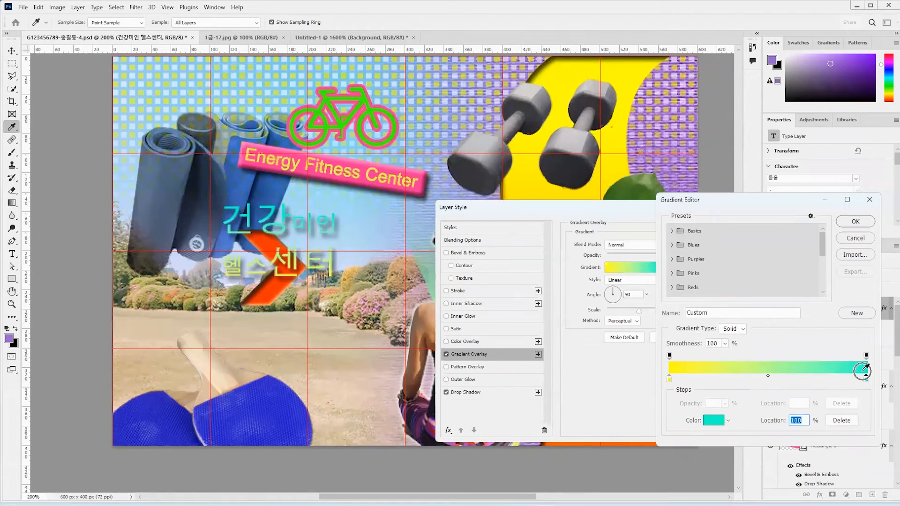
pyautogui.press('Return')
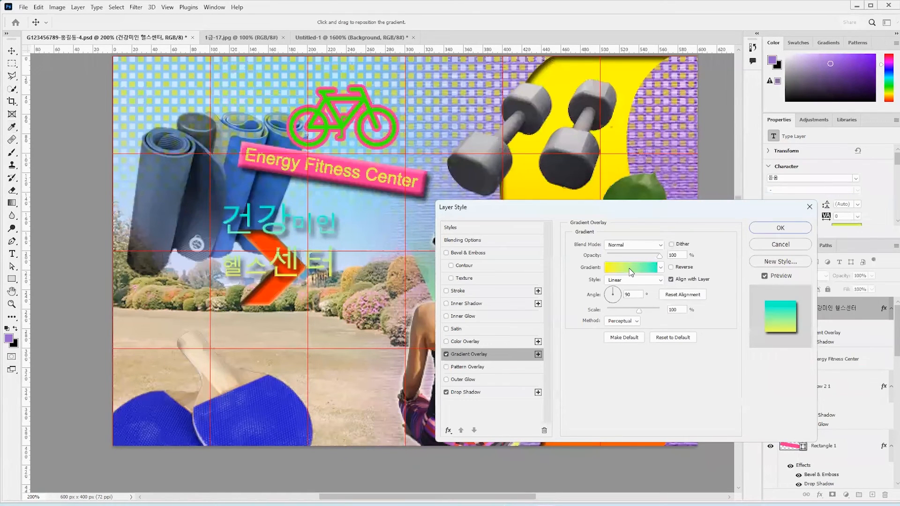
pyautogui.click(772, 228)
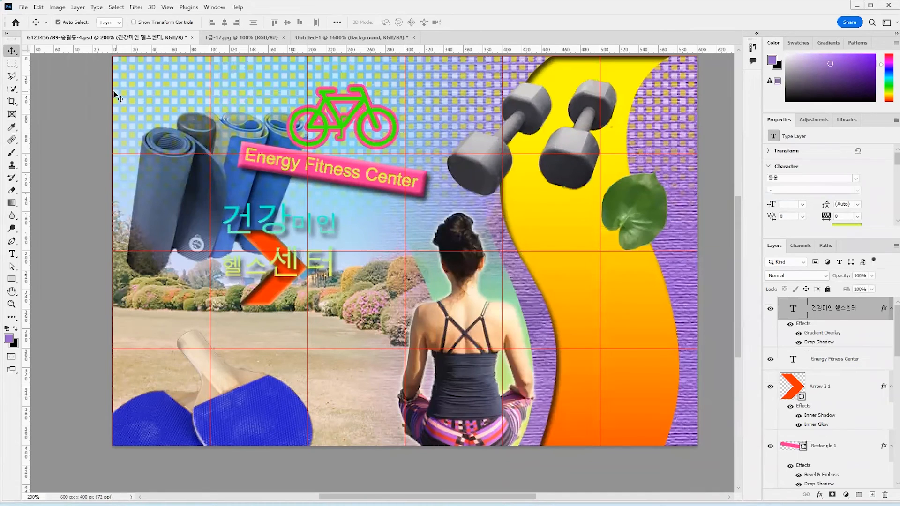
# Move the "건강미인 헬스센터" text right so it sits beside the orange arrow, below the pink banner
pyautogui.moveTo(287, 220); pyautogui.dragTo(344, 229)
pyautogui.press('t')
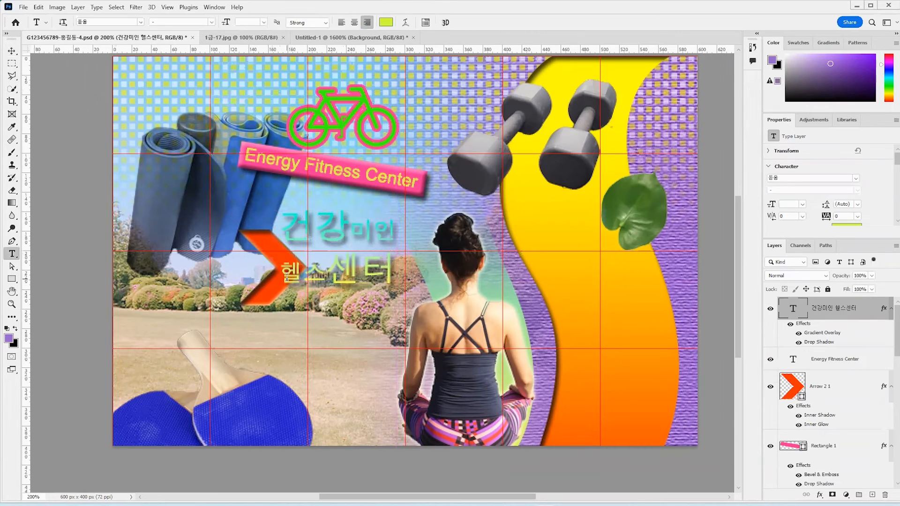
# Try to left-align only the "헬스센터" line and redo the line break between the two text lines
pyautogui.click(287, 277)
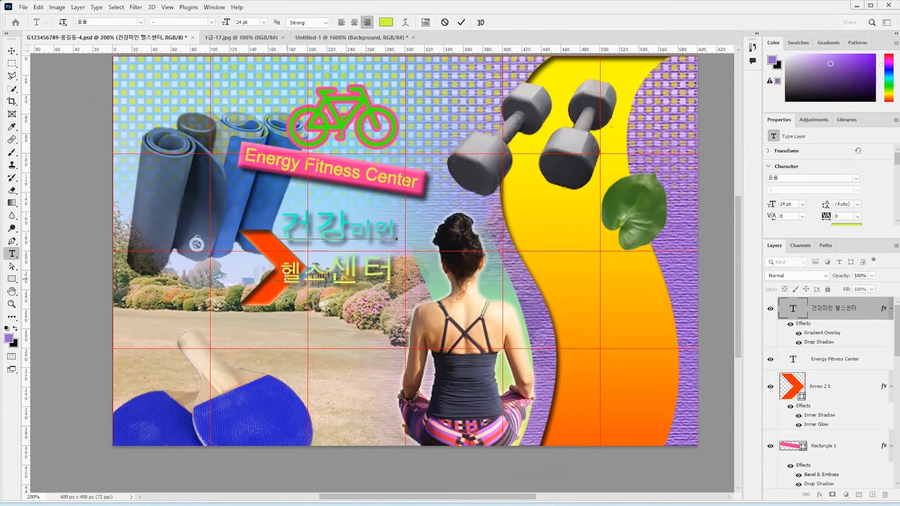
pyautogui.click(343, 23)
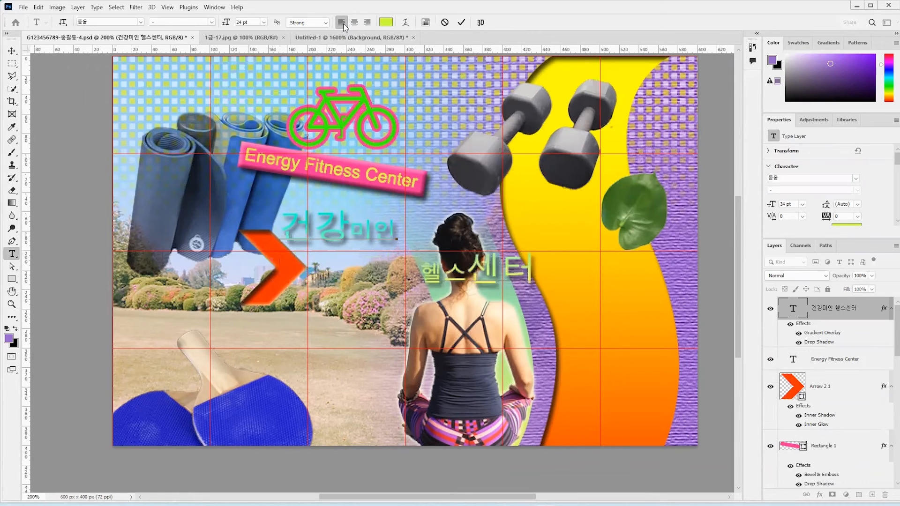
pyautogui.hotkey('ctrl', 'shift', 'r')
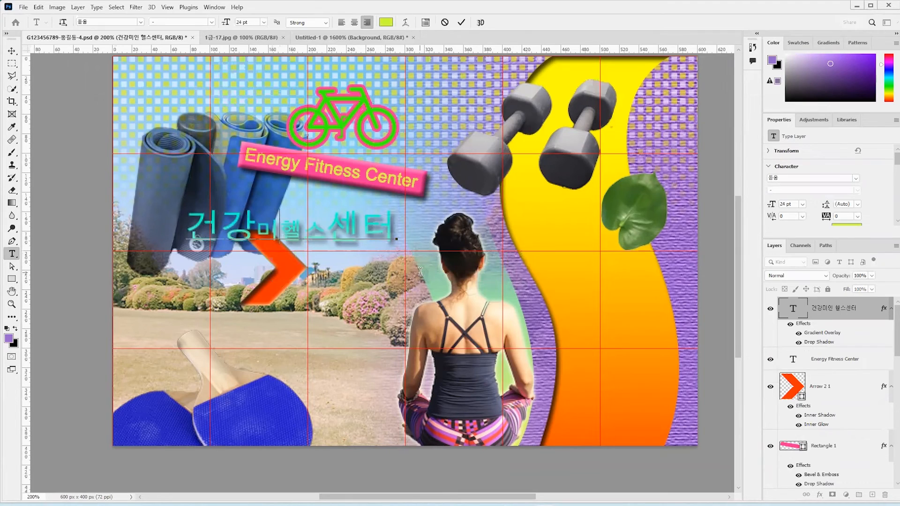
pyautogui.write('dls')
pyautogui.press('BackSpace')
pyautogui.press('BackSpace')
pyautogui.press('BackSpace')
pyautogui.write('인')
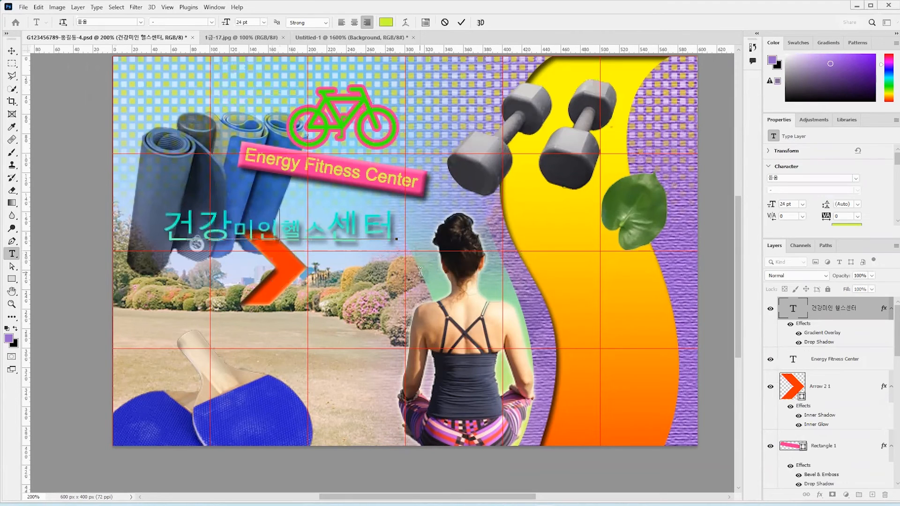
pyautogui.press('Return')
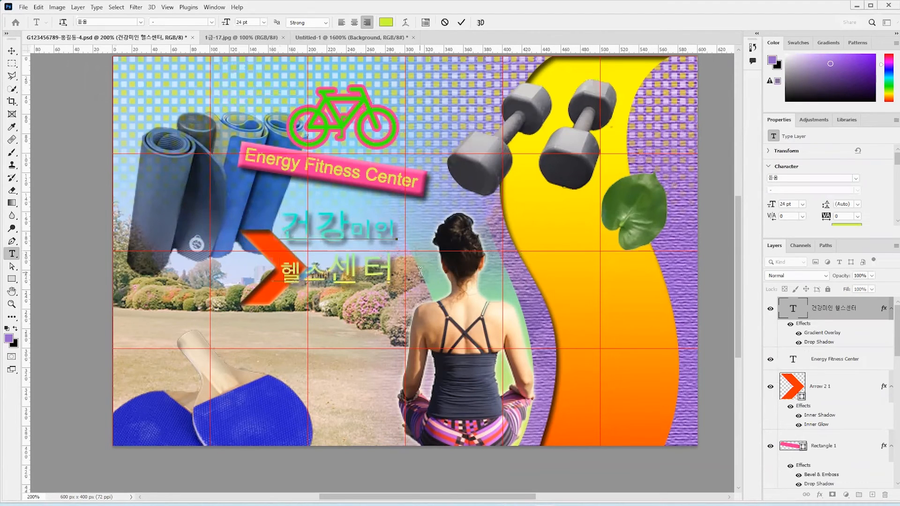
pyautogui.press('Return')
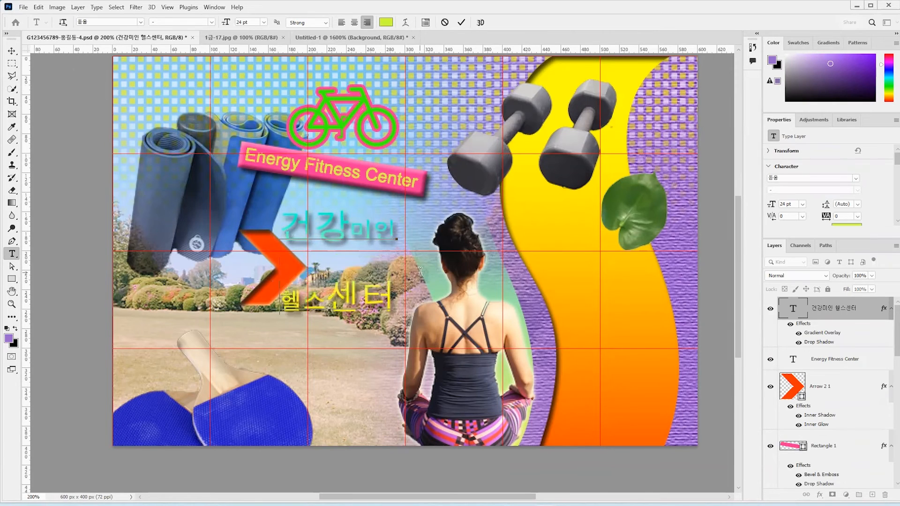
pyautogui.press('BackSpace')
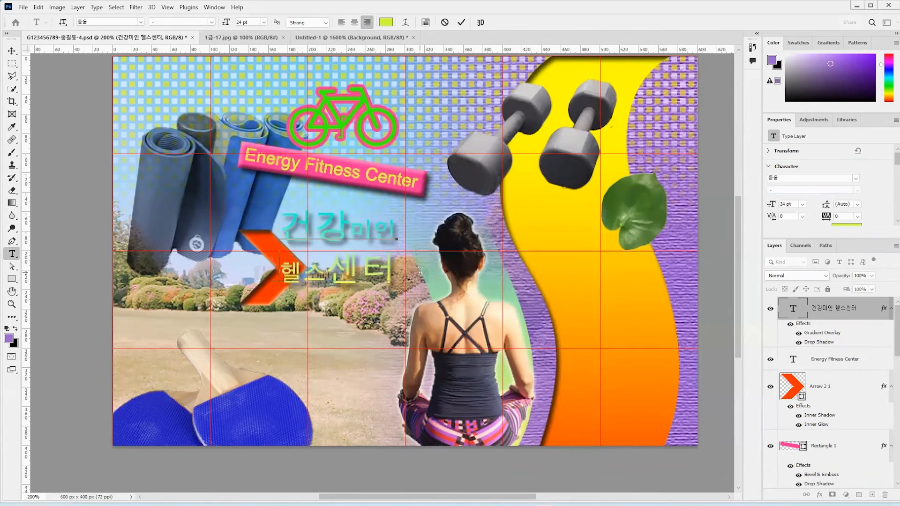
# Left-align both lines of the "건강미인 헬스센터" text and indent the "헬스센터" line with spaces
pyautogui.hotkey('ctrl', 'a')
pyautogui.click(341, 23)
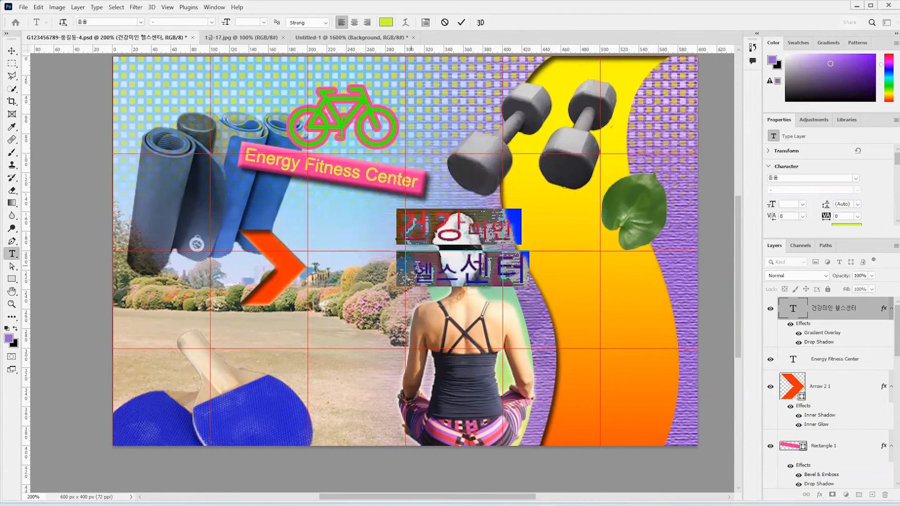
pyautogui.click(415, 274)
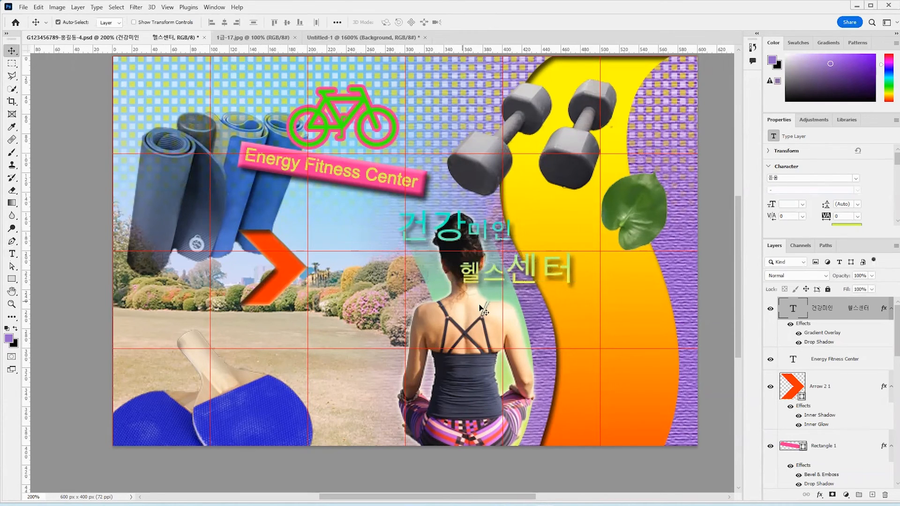
# Move the two-line text back beside the orange arrow and shorten the indent before "헬스센터" by removing spaces
pyautogui.moveTo(470, 280); pyautogui.dragTo(350, 281)
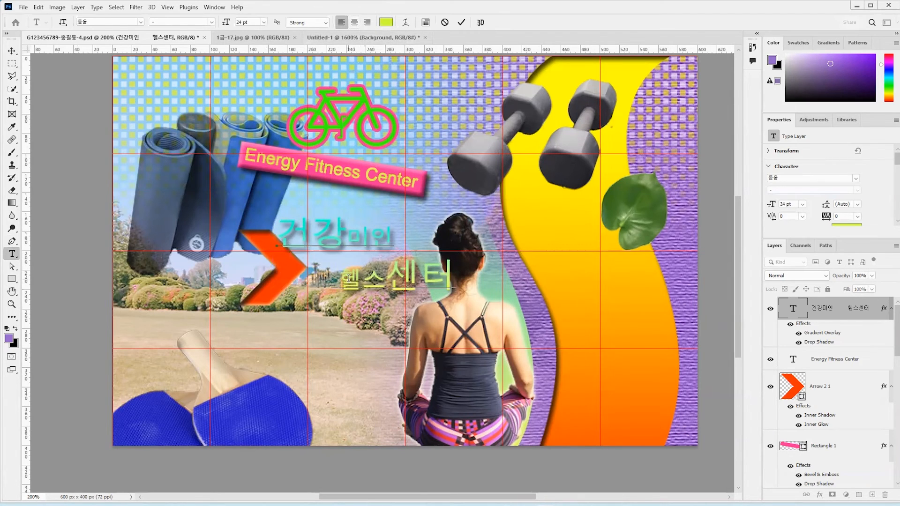
pyautogui.press('BackSpace')
pyautogui.press('BackSpace')
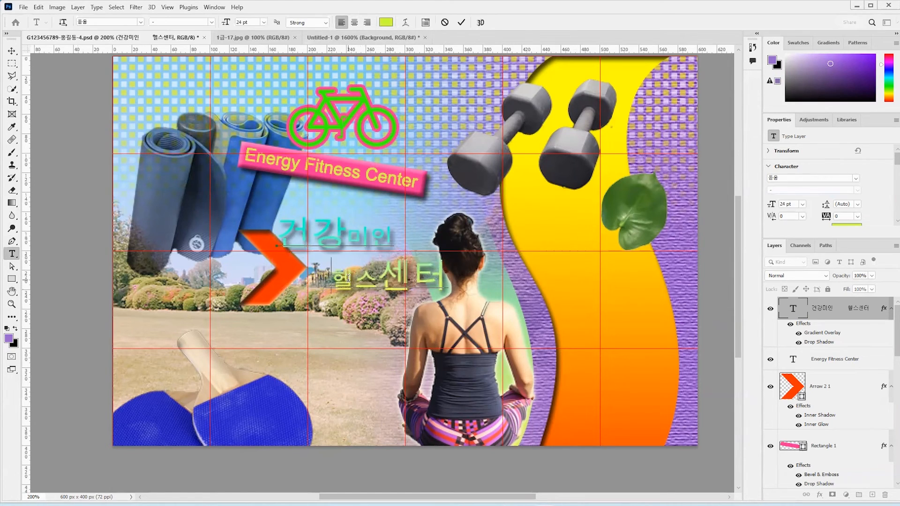
pyautogui.write('ㅡ')
pyautogui.press('BackSpace')
pyautogui.press('BackSpace')
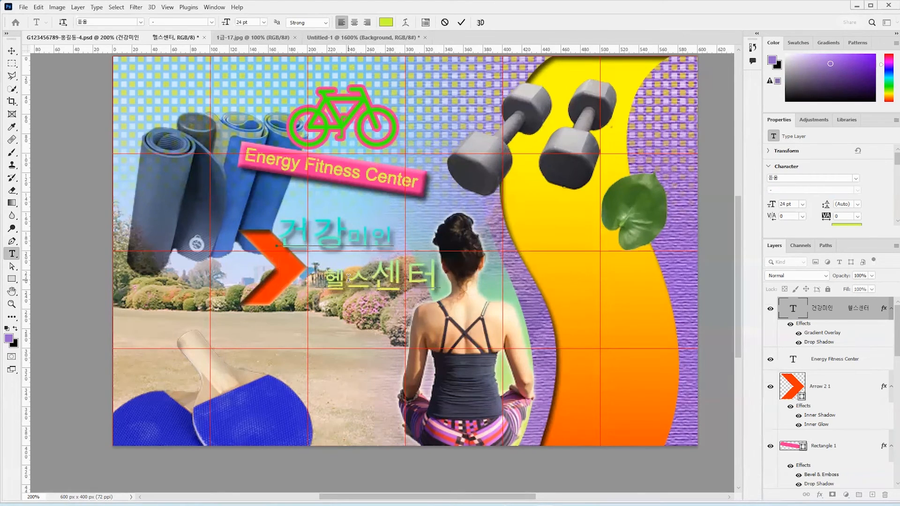
pyautogui.click(12, 54)
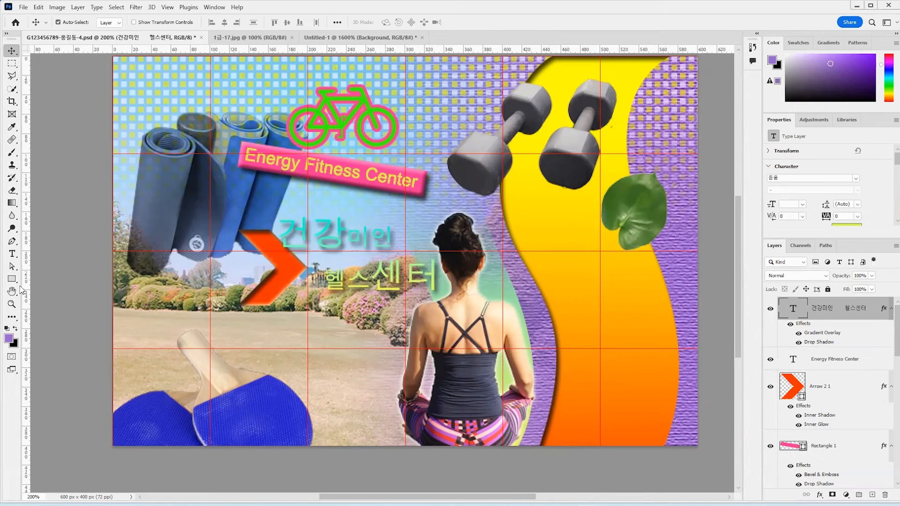
# Add the text "코치소개" on the orange wave shape at a size of 16 pt
pyautogui.click(12, 253)
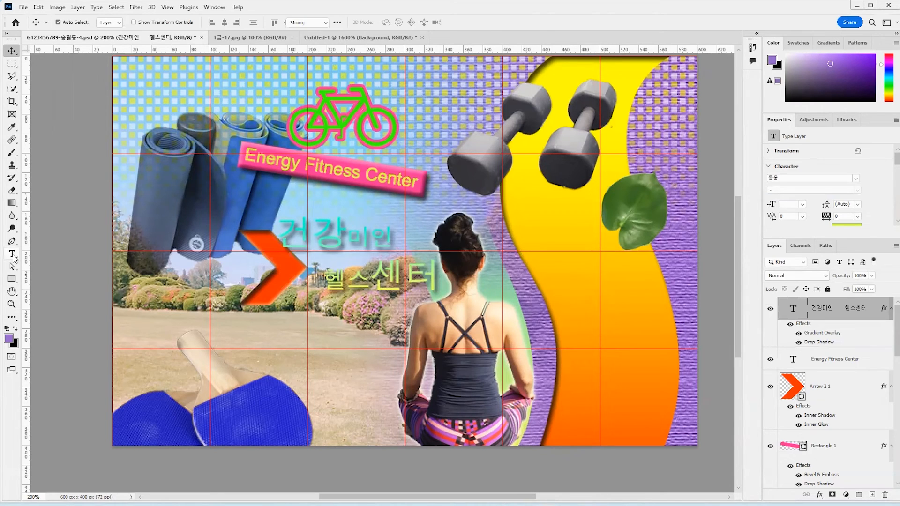
pyautogui.click(595, 301)
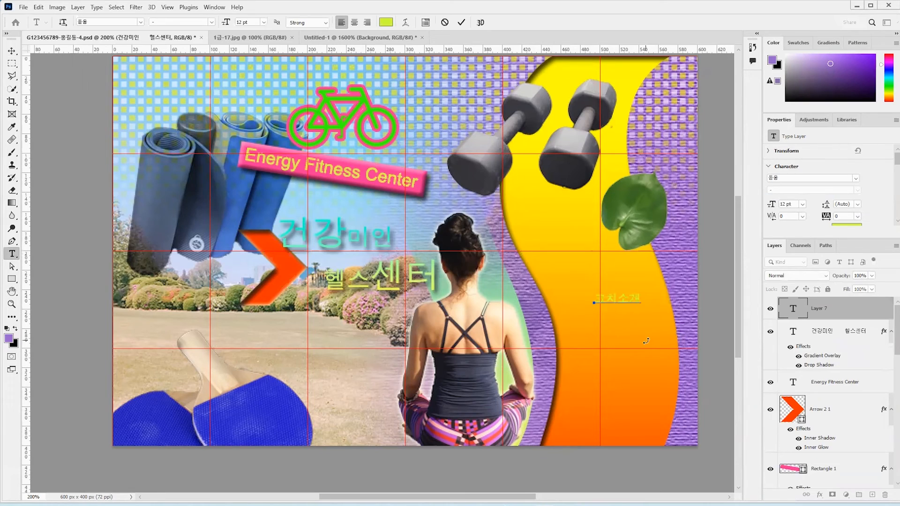
pyautogui.hotkey('ctrl', 'a')
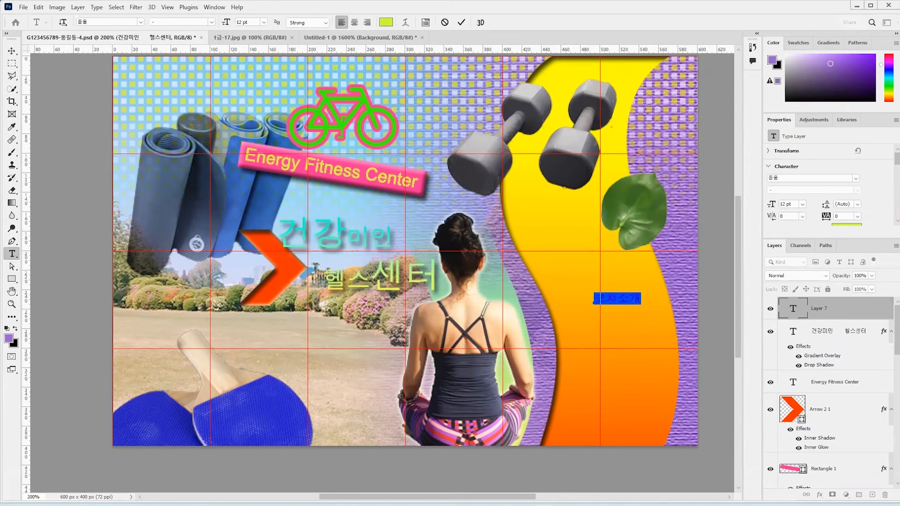
pyautogui.click(256, 23)
pyautogui.write('16')
pyautogui.press('Return')
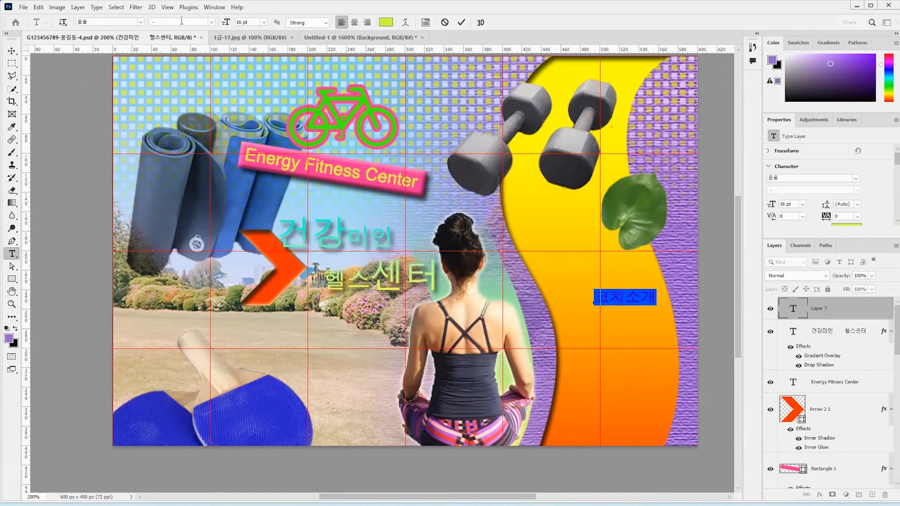
# Set the colour of the "코치소개" text to 3333cc
pyautogui.click(386, 22)
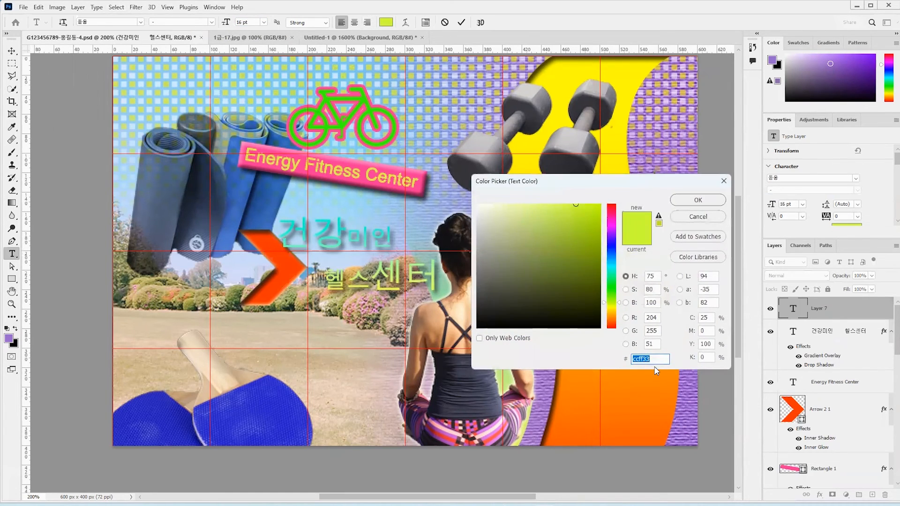
pyautogui.write('3333ㅊ')
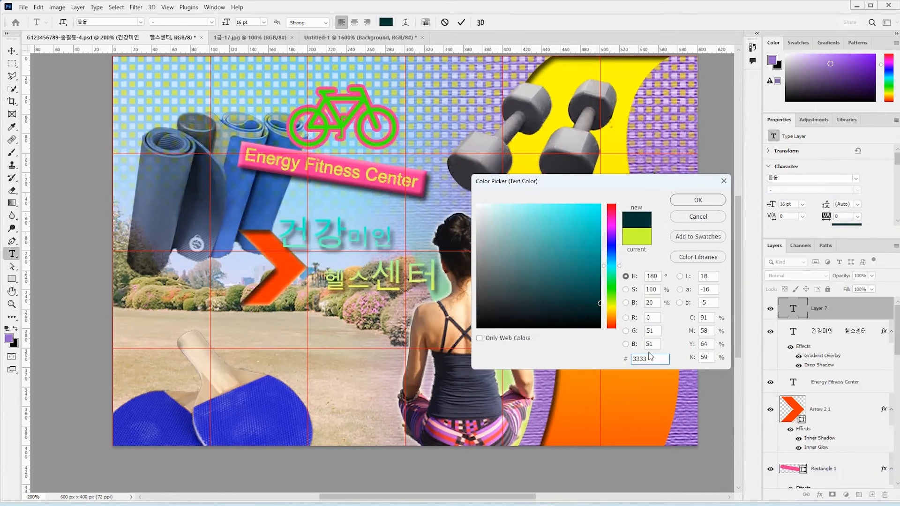
pyautogui.press('BackSpace')
pyautogui.write('cc')
pyautogui.click(698, 202)
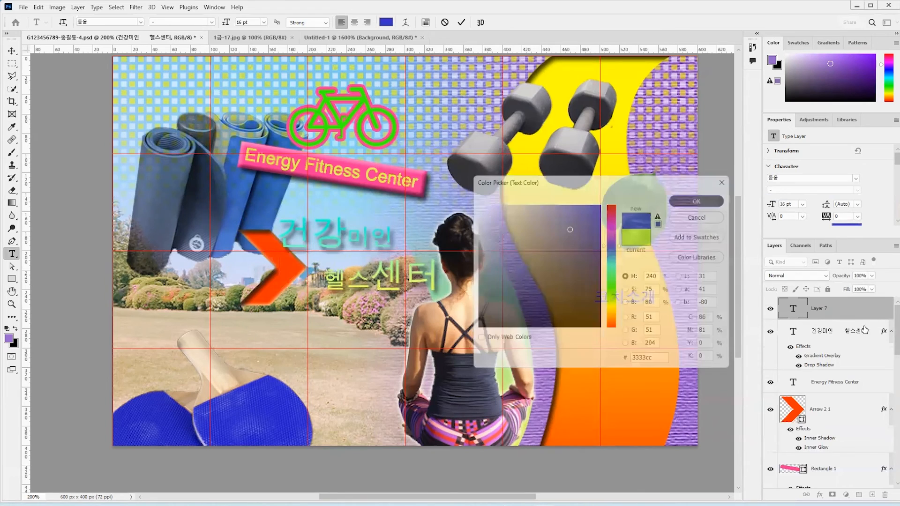
# Add an outside Stroke in white (ffffff) to the "코치소개" text layer and apply the layer style
pyautogui.doubleClick(867, 314)
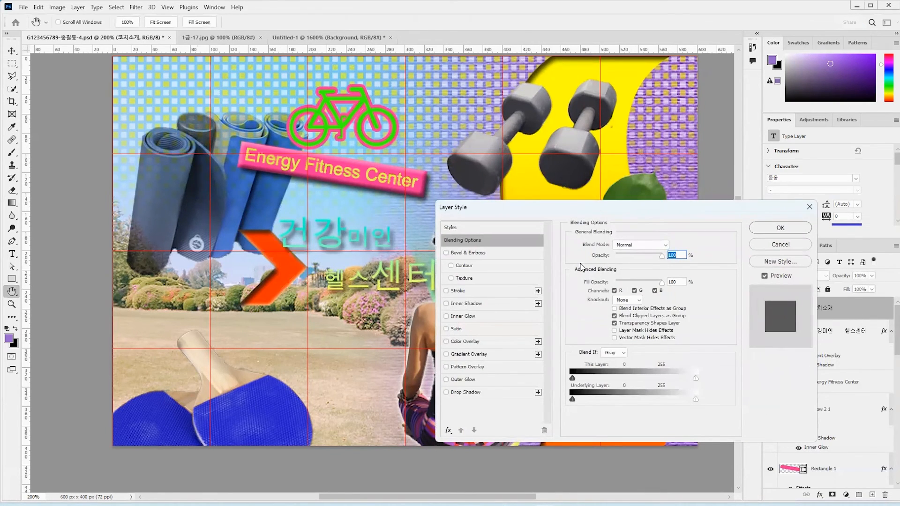
pyautogui.click(515, 292)
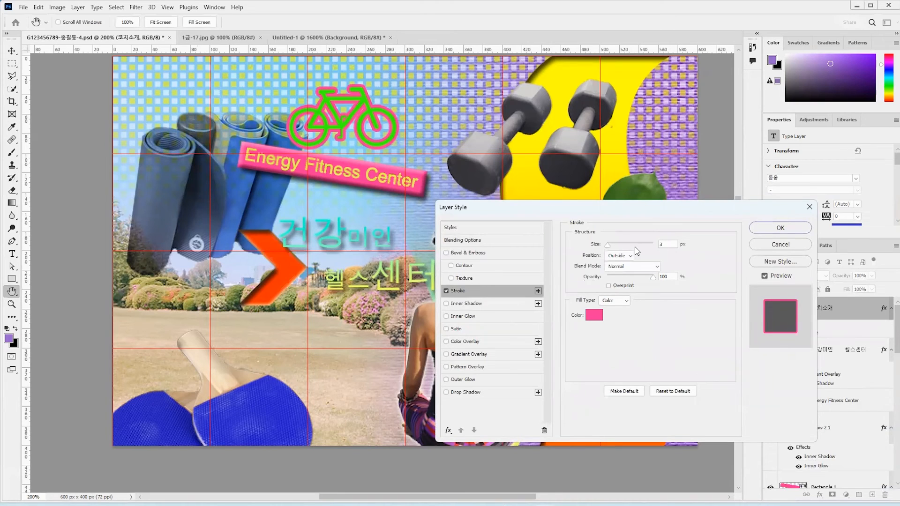
pyautogui.click(595, 315)
pyautogui.click(508, 162)
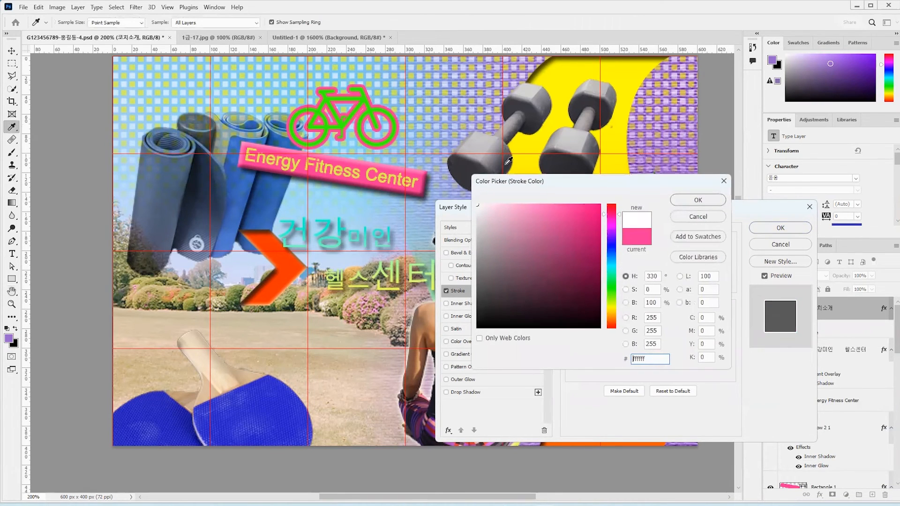
pyautogui.click(697, 200)
pyautogui.click(780, 227)
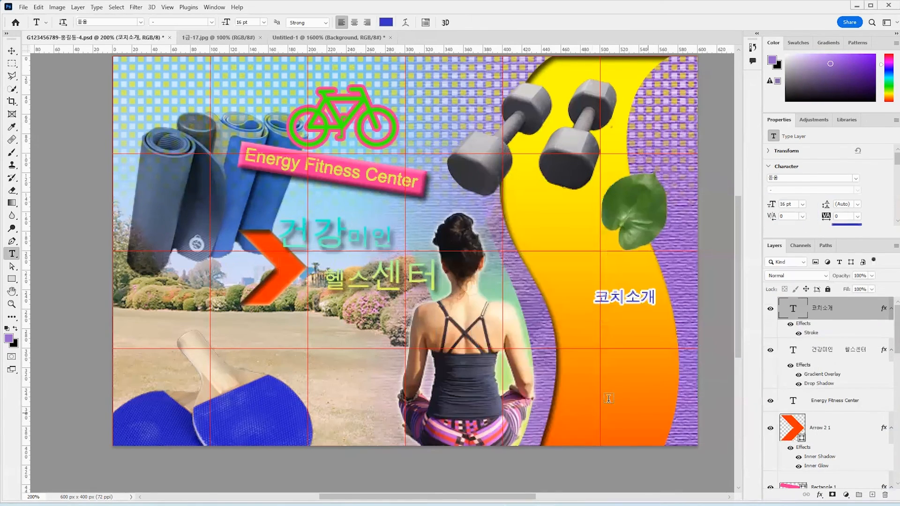
# Move the "코치소개" text slightly up and left on the wave and duplicate it twice straight below
pyautogui.click(12, 51)
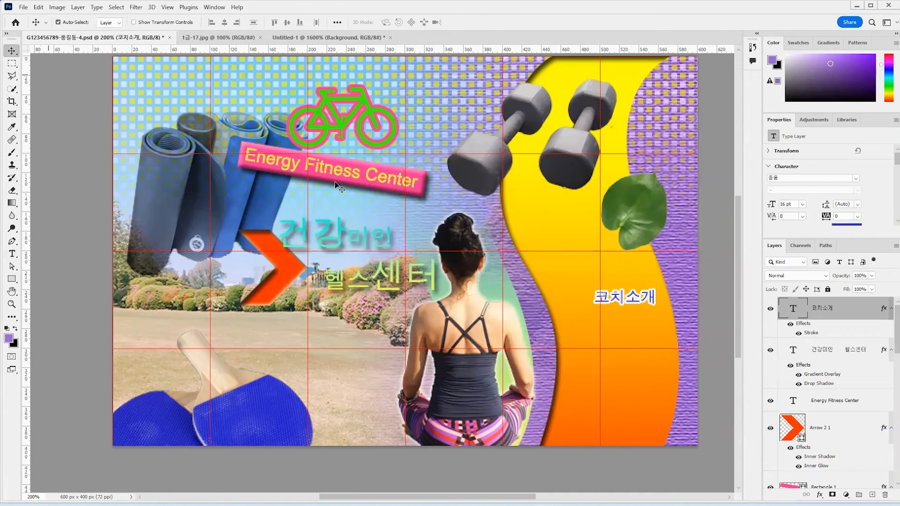
pyautogui.moveTo(639, 292); pyautogui.dragTo(623, 274)
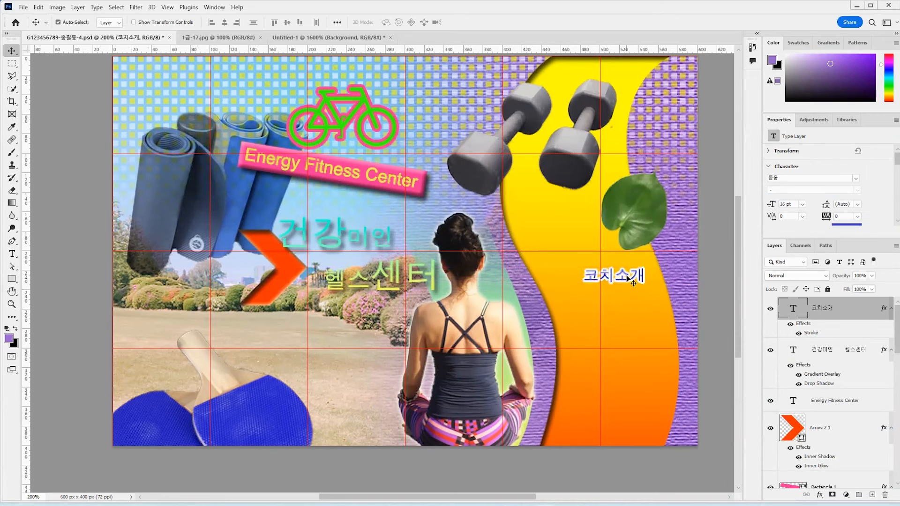
pyautogui.moveTo(626, 279); pyautogui.dragTo(626, 340)
# Replace the middle copy of "코치소개" with the text "프로그램"
pyautogui.click(12, 253)
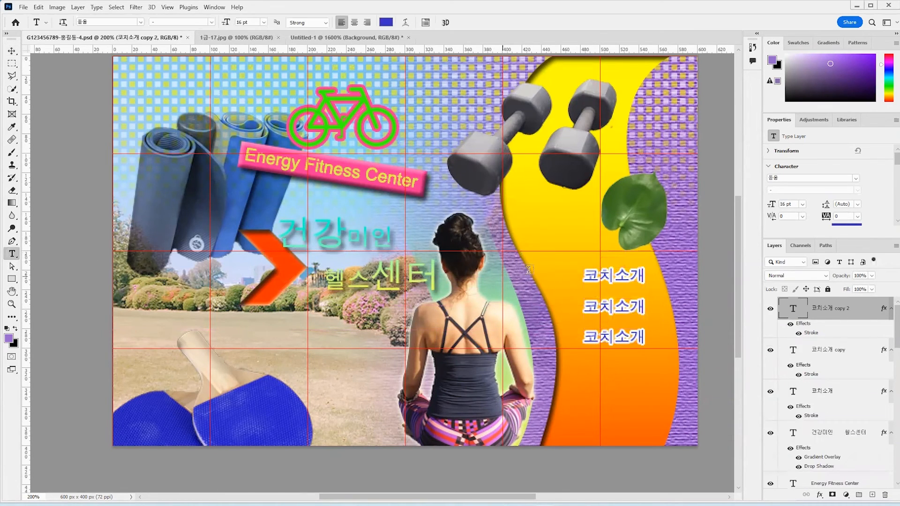
pyautogui.doubleClick(608, 305)
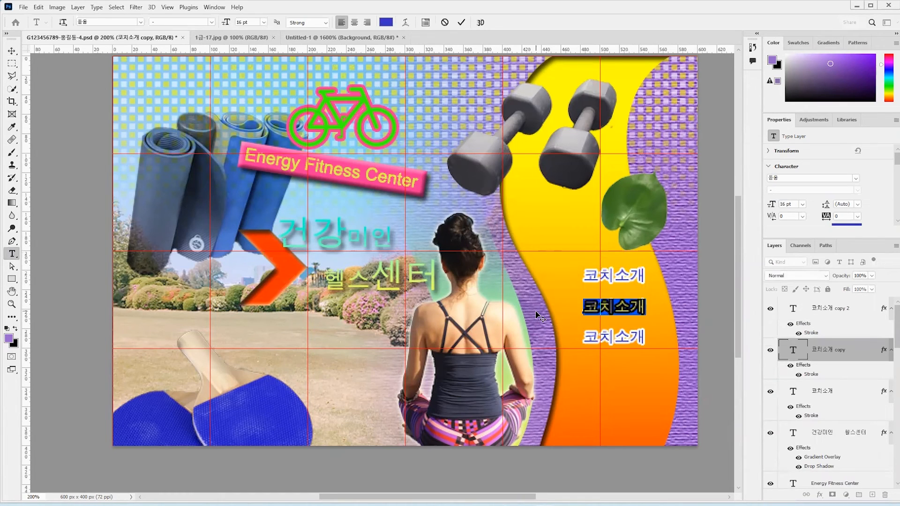
pyautogui.write('vmfhrmf')
pyautogui.press('BackSpace')
pyautogui.press('BackSpace')
pyautogui.press('BackSpace')
pyautogui.press('BackSpace')
pyautogui.press('BackSpace')
pyautogui.press('BackSpace')
pyautogui.press('BackSpace')
pyautogui.write('프로그램')
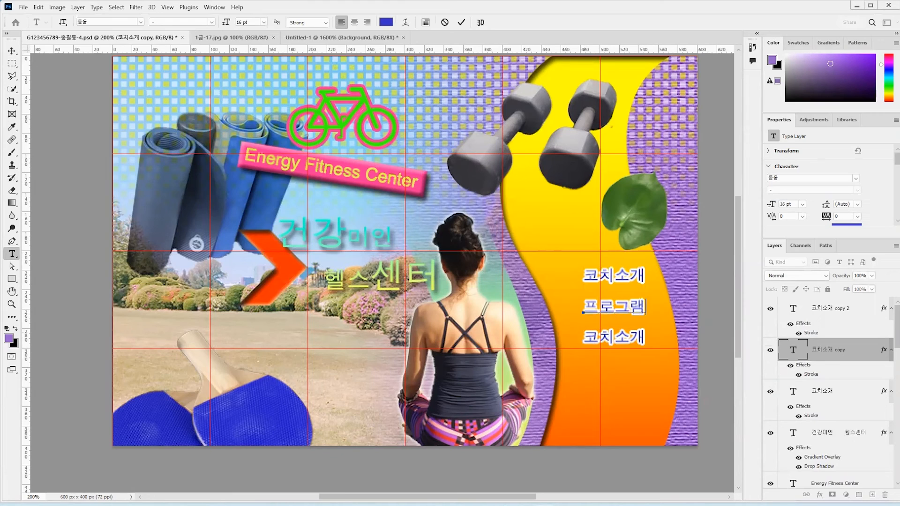
pyautogui.click(12, 254)
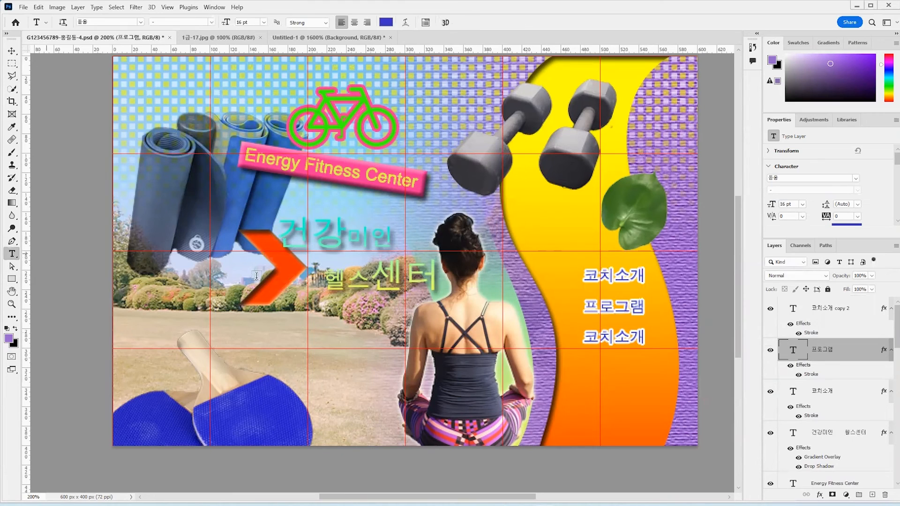
# Replace the lowest copy of "코치소개" with the text "식단가이드"
pyautogui.doubleClick(589, 338)
pyautogui.write('식')
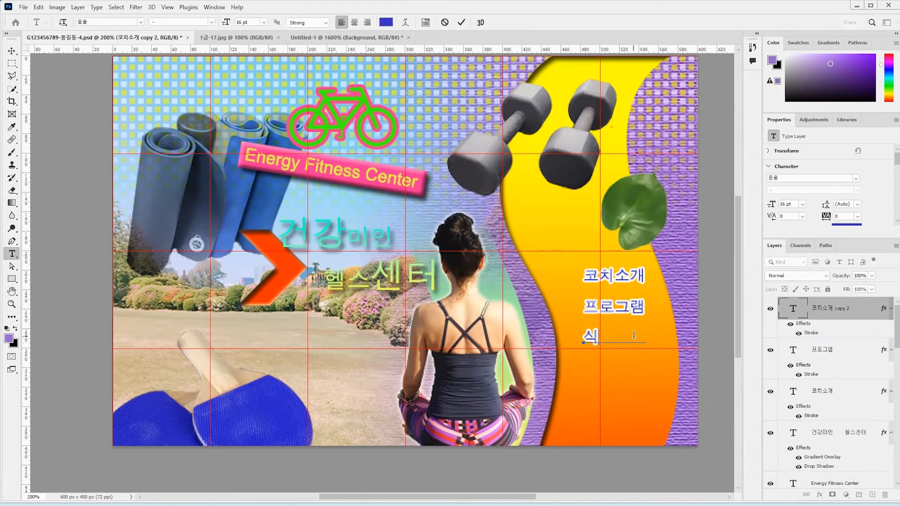
pyautogui.write('단가이드')
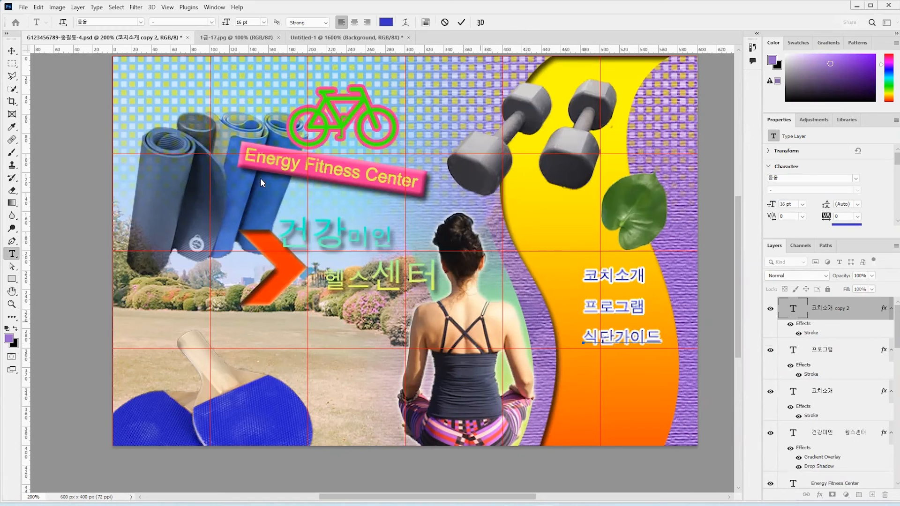
# Nudge the "식단가이드" text straight down to widen the gap below "프로그램"
pyautogui.click(12, 51)
pyautogui.press('Down')
pyautogui.press('Down')
pyautogui.press('Down')
pyautogui.press('Down')
pyautogui.press('Down')
pyautogui.press('Down')
pyautogui.press('Down')
pyautogui.press('Down')
pyautogui.press('Down')
pyautogui.press('Down')
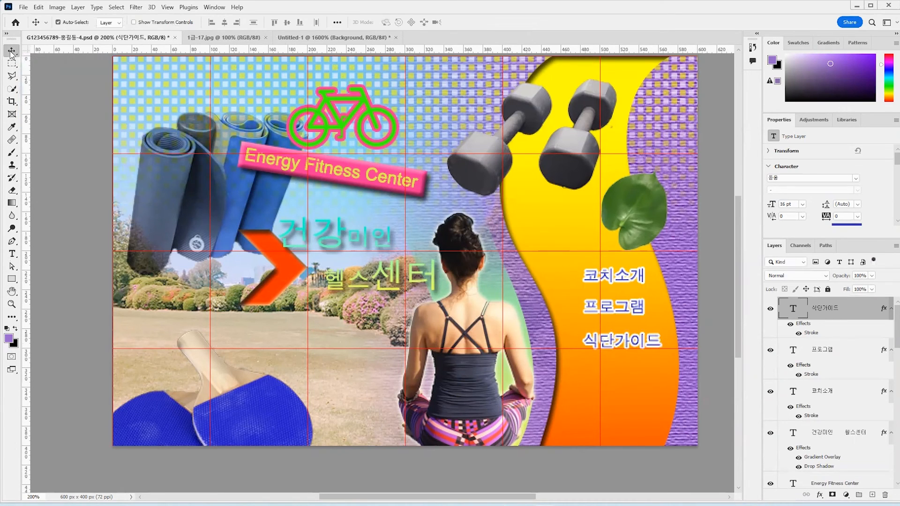
pyautogui.press('Down')
pyautogui.press('Down')
pyautogui.press('Down')
pyautogui.press('Down')
pyautogui.press('Down')
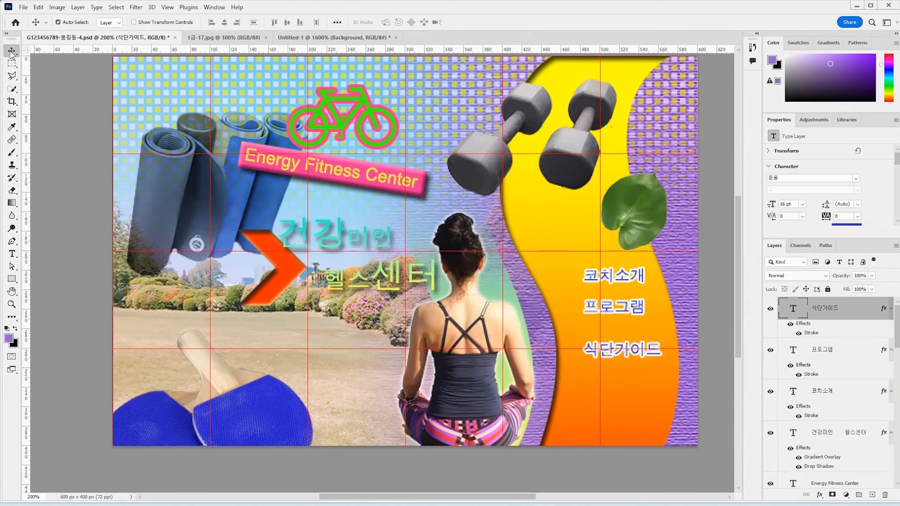
# Distribute the "코치소개", "프로그램" and "식단가이드" texts vertically so their spacing is even
pyautogui.keyDown('shift'); pyautogui.click(811, 395); pyautogui.keyUp('shift')
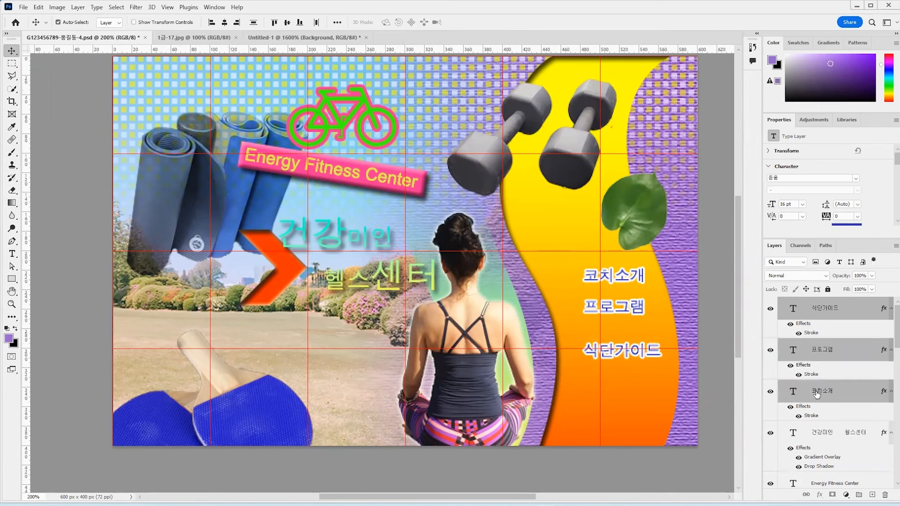
pyautogui.click(831, 311)
pyautogui.keyDown('shift'); pyautogui.click(856, 400); pyautogui.keyUp('shift')
pyautogui.click(852, 308)
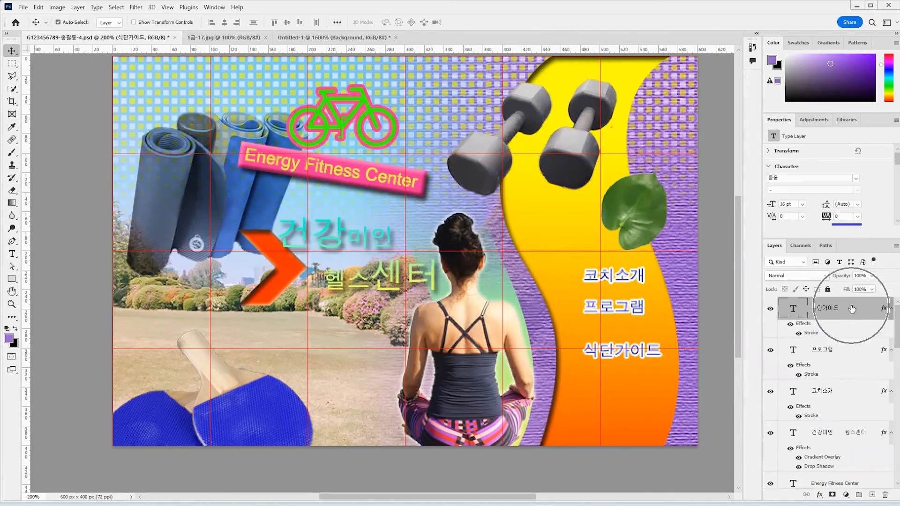
pyautogui.keyDown('shift'); pyautogui.click(832, 398); pyautogui.keyUp('shift')
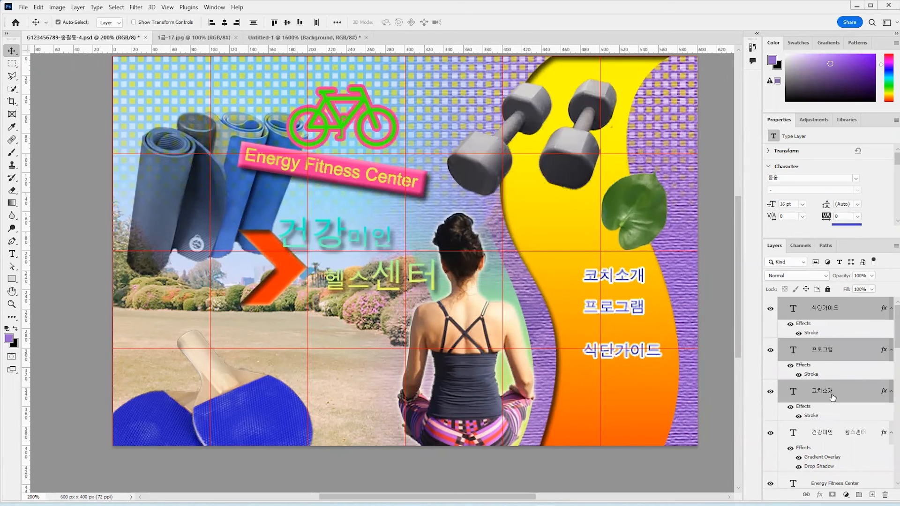
pyautogui.click(12, 53)
pyautogui.click(13, 53)
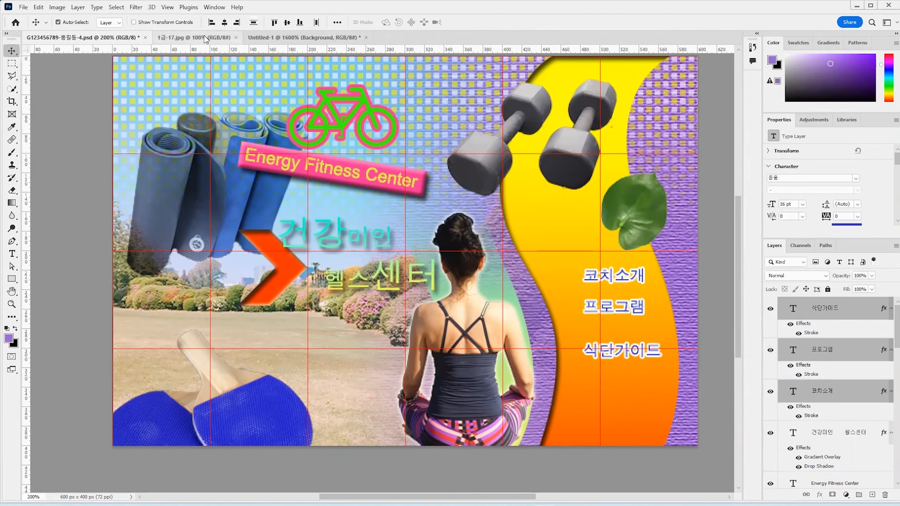
pyautogui.click(254, 24)
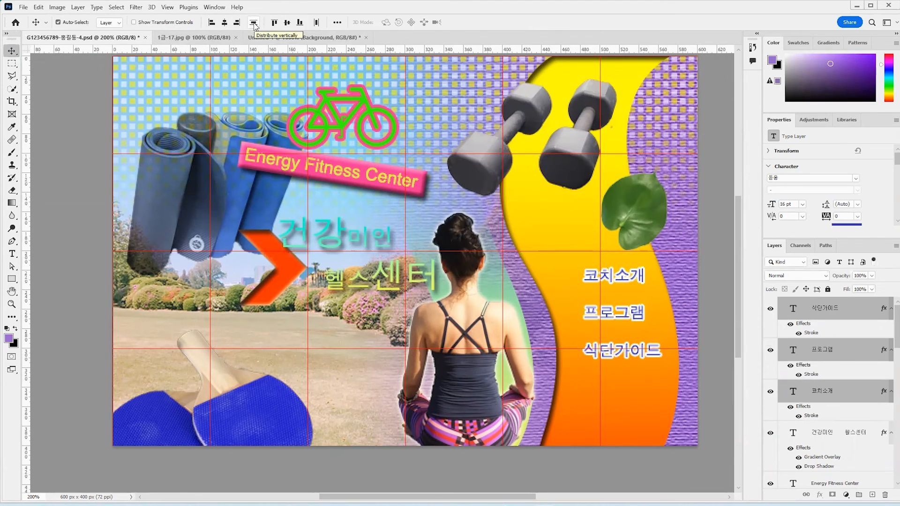
# Add a "☎ 센터대표전화 :" text with the centre's phone number at the bottom of the canvas and shift it slightly left
pyautogui.click(12, 257)
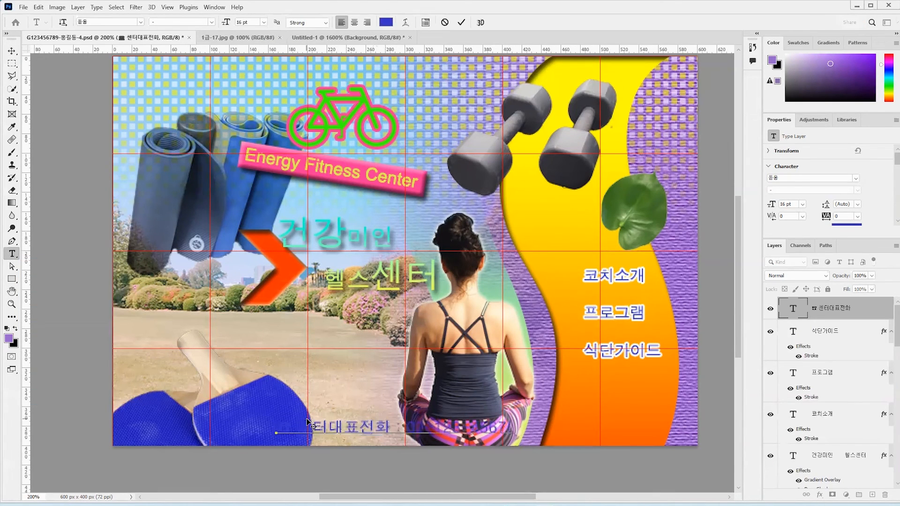
pyautogui.click(13, 50)
pyautogui.moveTo(457, 430); pyautogui.dragTo(448, 429)
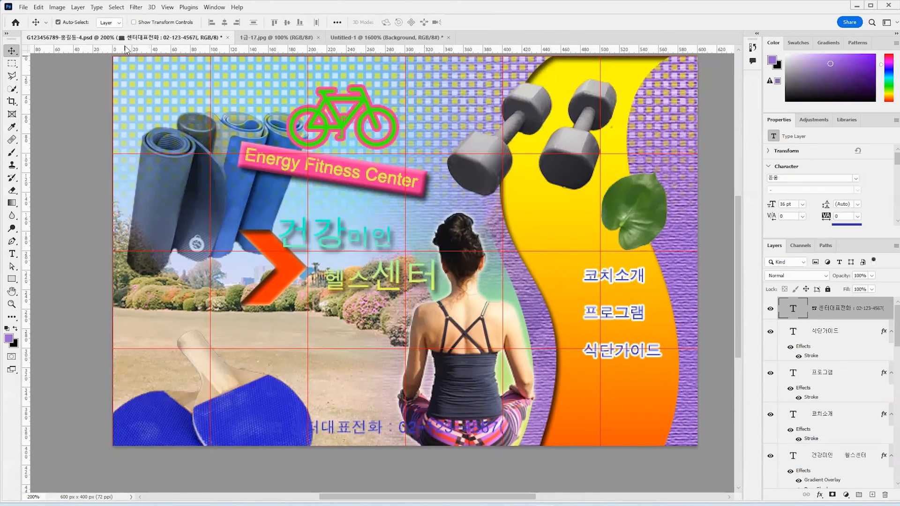
# Set the "센터대표전화" phone text to the 돋움 font at 14 pt in black
pyautogui.click(12, 254)
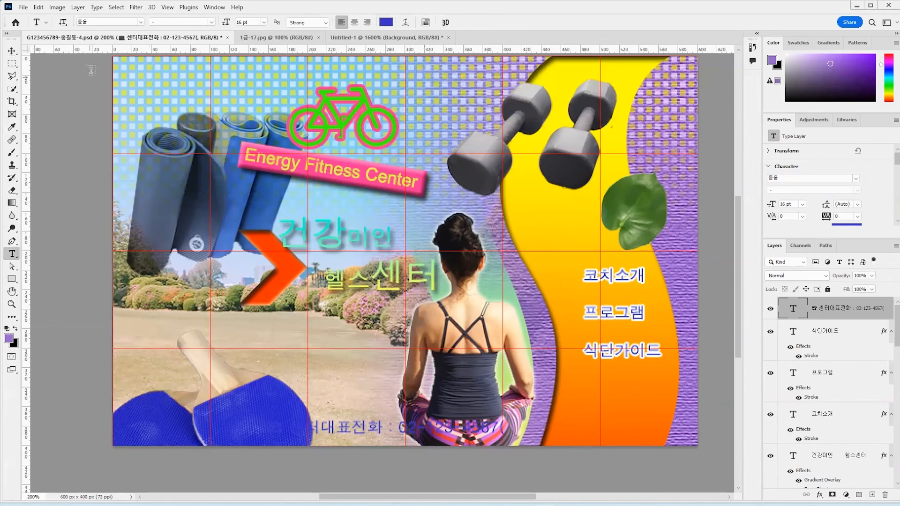
pyautogui.click(141, 23)
pyautogui.click(129, 53)
pyautogui.moveTo(251, 22); pyautogui.dragTo(222, 22)
pyautogui.write('14')
pyautogui.press('Return')
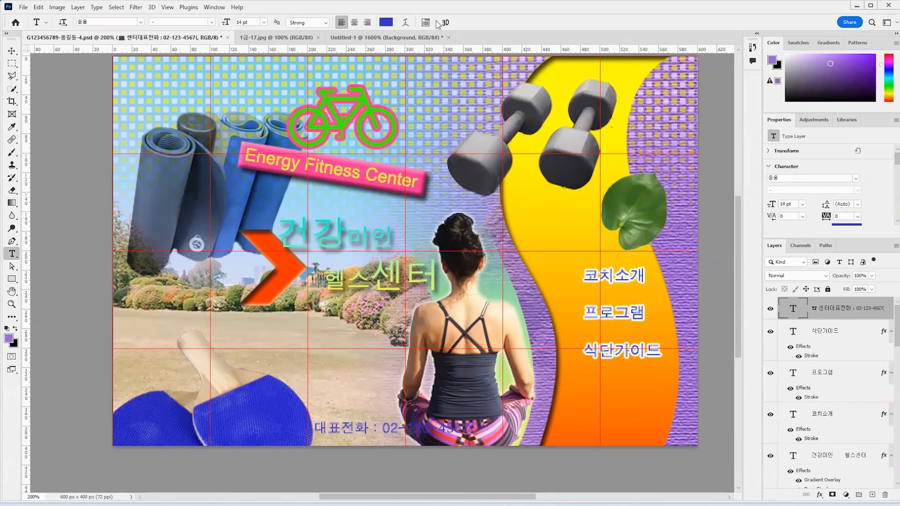
pyautogui.click(386, 24)
pyautogui.moveTo(497, 296); pyautogui.dragTo(450, 355)
pyautogui.click(698, 200)
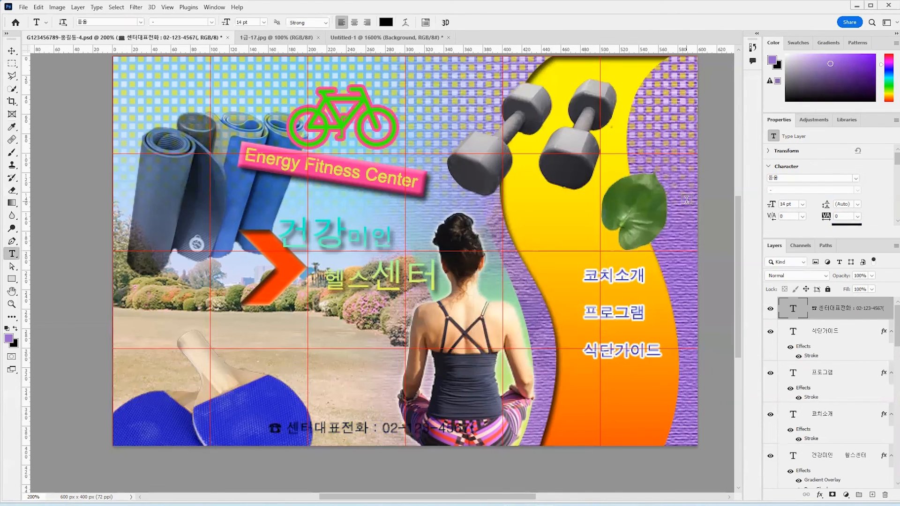
# Give the "센터대표전화" phone text a 2 px outside stroke in colour ffffcc
pyautogui.doubleClick(865, 317)
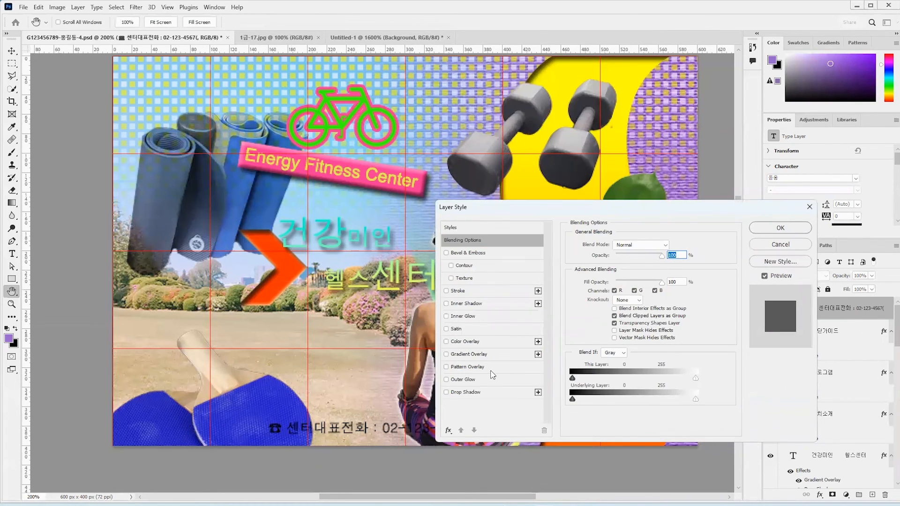
pyautogui.click(471, 291)
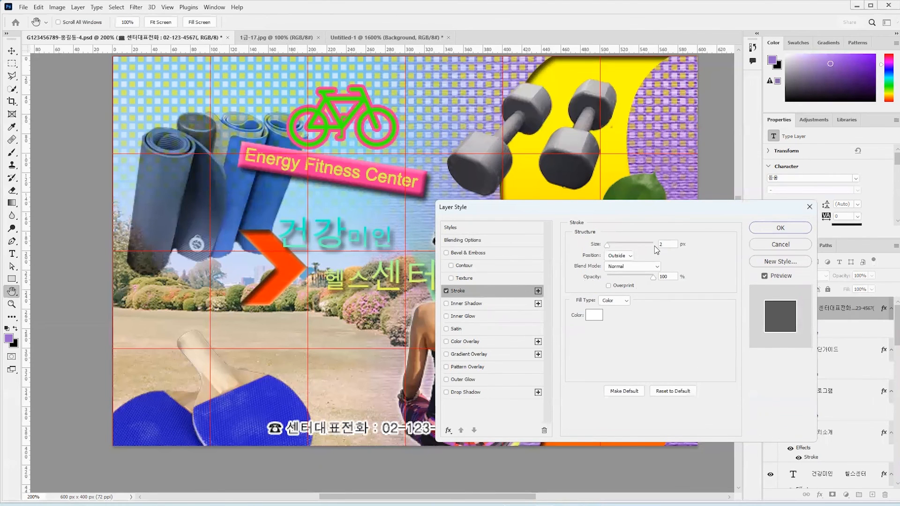
pyautogui.click(594, 315)
pyautogui.write('ffff')
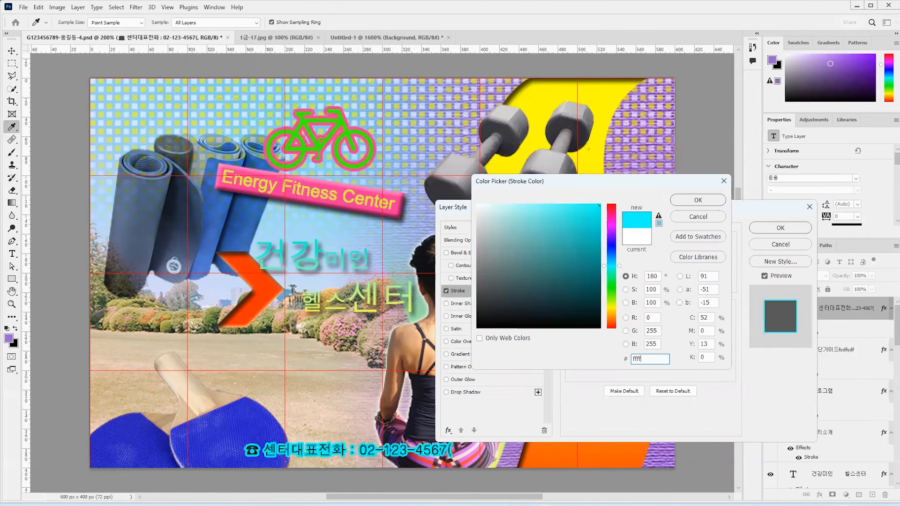
pyautogui.write('cc')
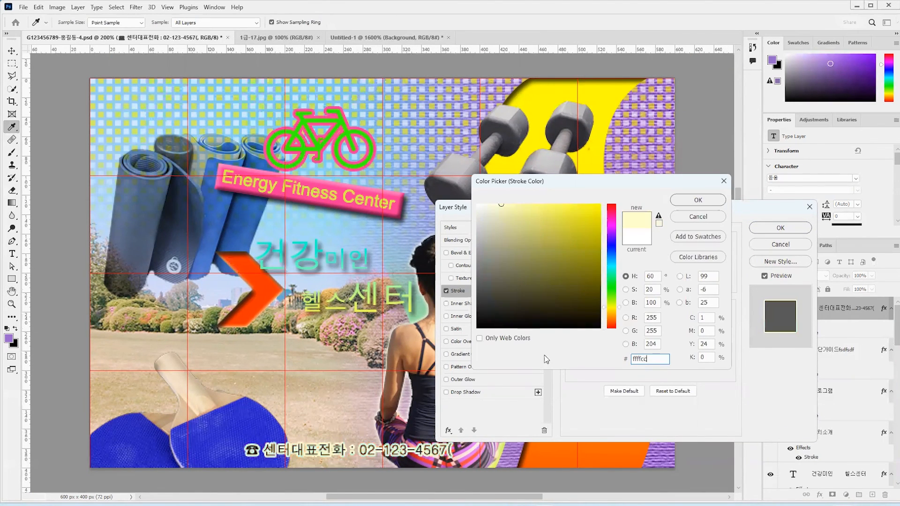
pyautogui.click(697, 200)
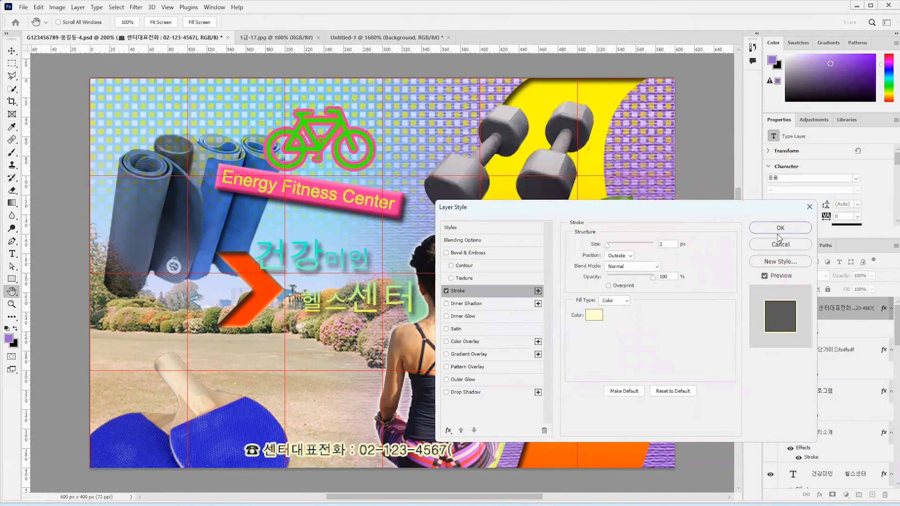
pyautogui.click(779, 228)
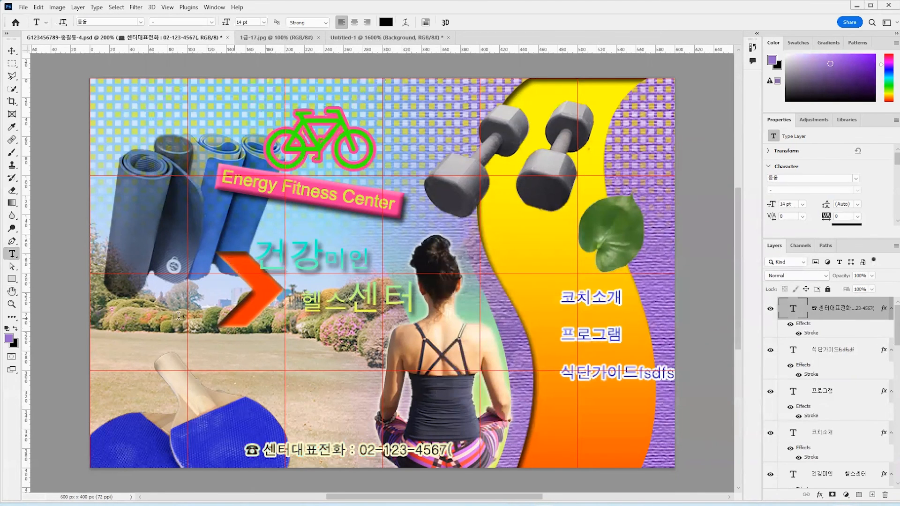
# Re-enter the ☎ symbol at the start of the "센터대표전화" text using the special characters for "ㅁ"
pyautogui.click(17, 52)
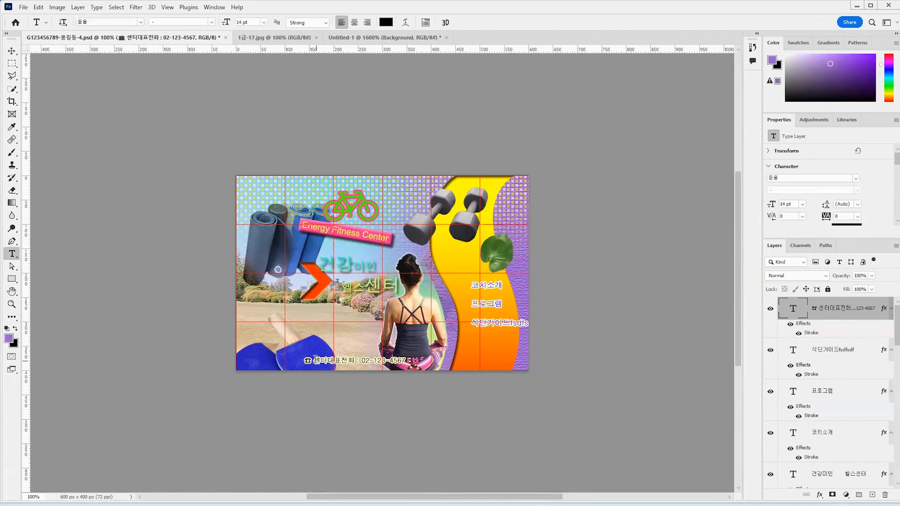
pyautogui.moveTo(314, 360); pyautogui.dragTo(298, 360)
pyautogui.write('ㅁ')
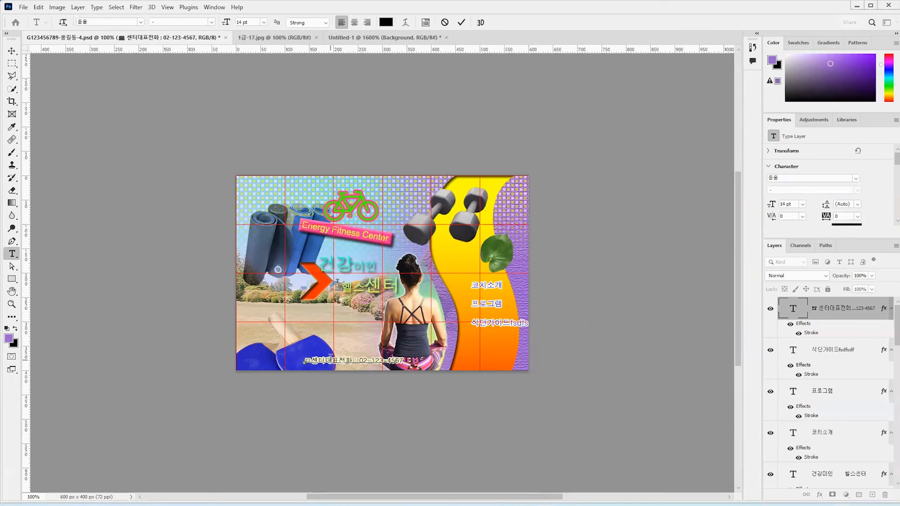
pyautogui.press('Hangul_Hanja')
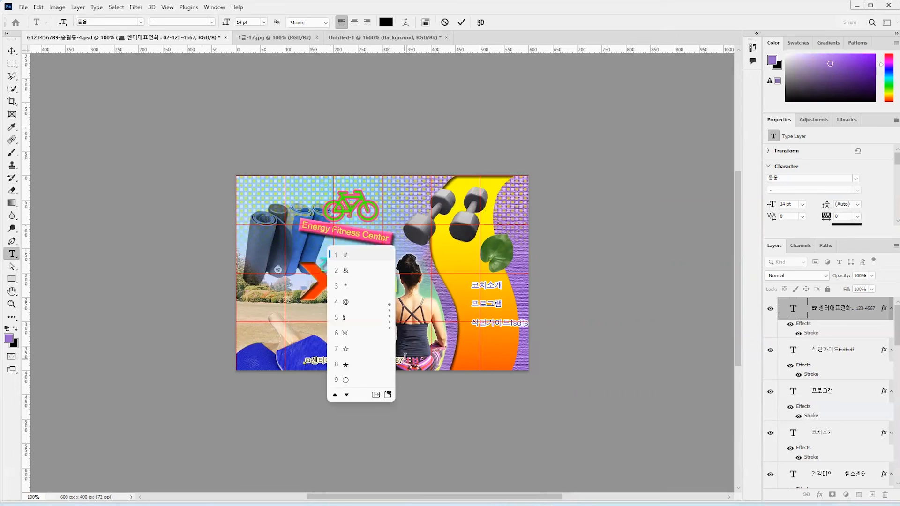
pyautogui.press('Down')
pyautogui.press('Down')
pyautogui.press('Down')
pyautogui.press('Down')
pyautogui.press('Down')
pyautogui.press('Down')
pyautogui.press('Down')
pyautogui.press('Down')
pyautogui.press('Down')
pyautogui.press('Down')
pyautogui.press('Down')
pyautogui.press('Down')
pyautogui.press('Down')
pyautogui.press('Down')
pyautogui.press('Down')
pyautogui.press('Down')
pyautogui.press('Down')
pyautogui.press('Down')
pyautogui.press('Down')
pyautogui.press('Down')
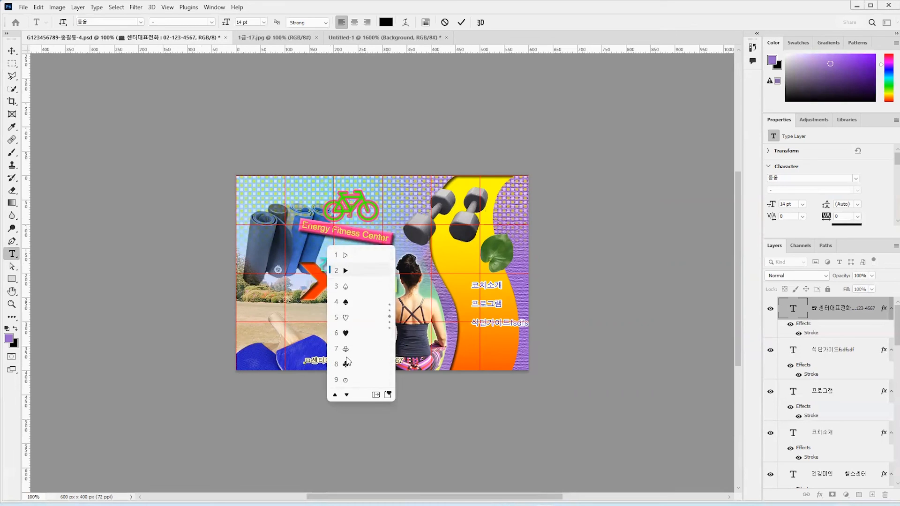
pyautogui.press('Down')
pyautogui.press('Down')
pyautogui.press('Down')
pyautogui.press('Down')
pyautogui.press('Down')
pyautogui.press('Down')
pyautogui.press('Down')
pyautogui.press('Down')
pyautogui.press('Down')
pyautogui.press('Down')
pyautogui.press('Down')
pyautogui.press('Down')
pyautogui.press('Down')
pyautogui.press('Down')
pyautogui.press('Down')
pyautogui.press('Down')
pyautogui.click(347, 321)
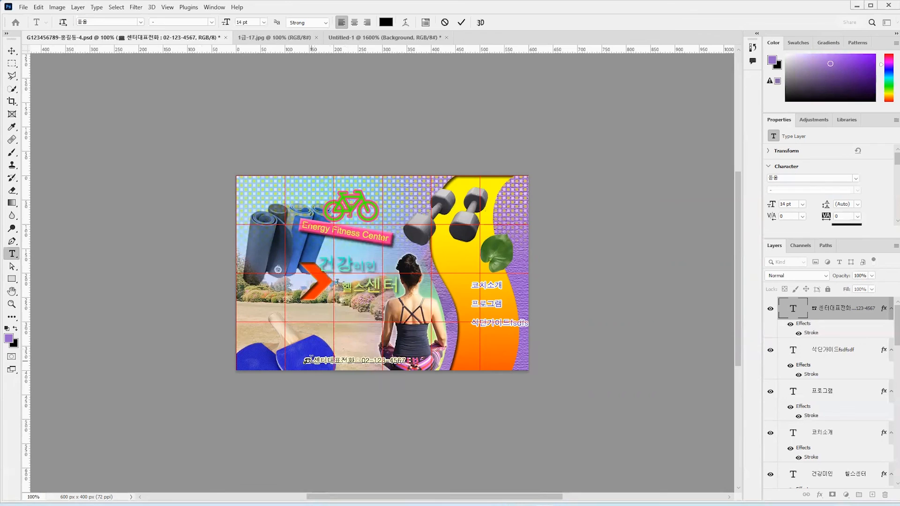
pyautogui.click(11, 51)
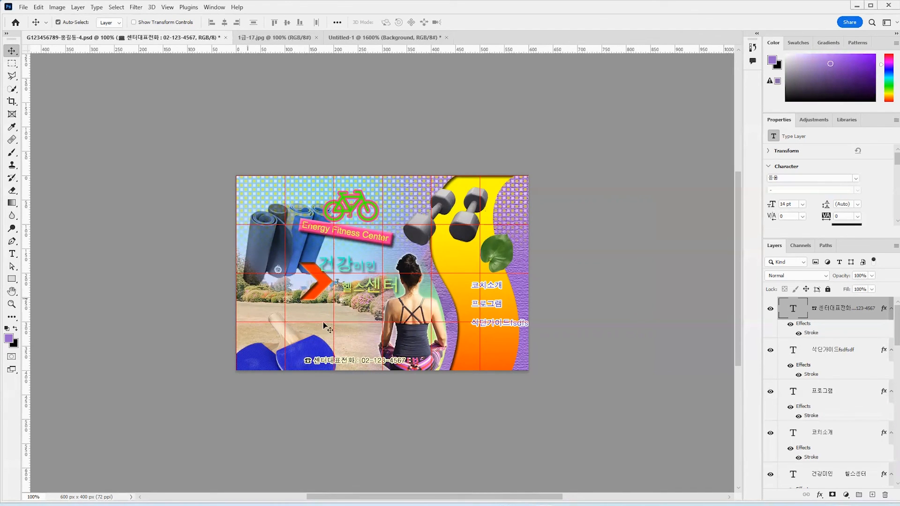
# Delete the stray letters "fsdfsdf" after "식단가이드" and deselect all layers
pyautogui.click(12, 254)
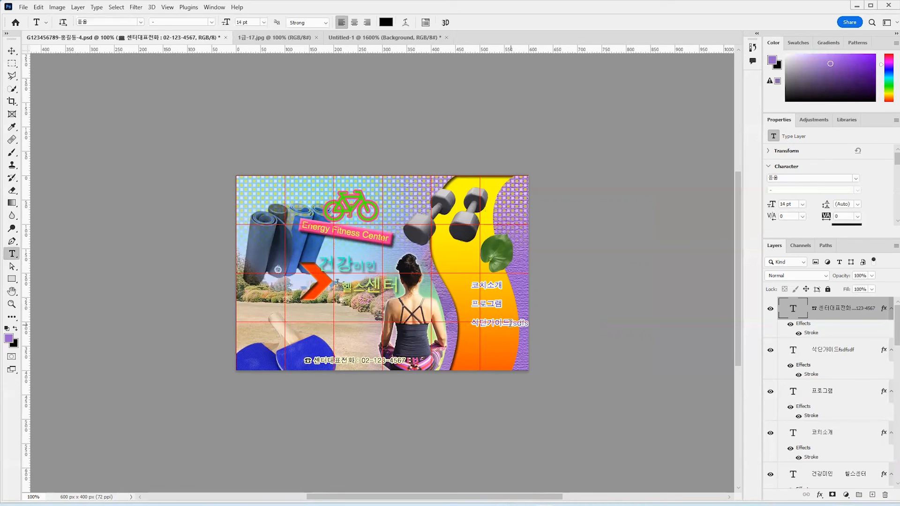
pyautogui.moveTo(510, 323); pyautogui.dragTo(624, 323)
pyautogui.press('BackSpace')
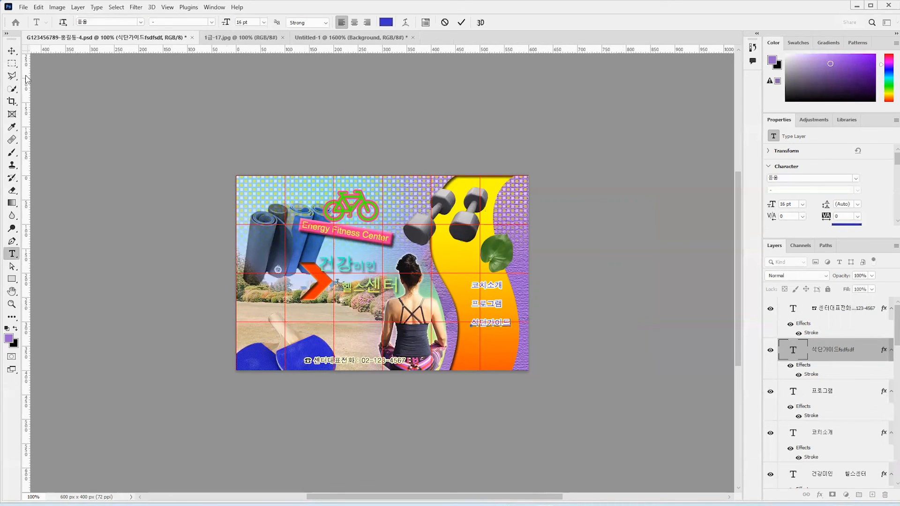
pyautogui.click(12, 51)
pyautogui.click(615, 388)
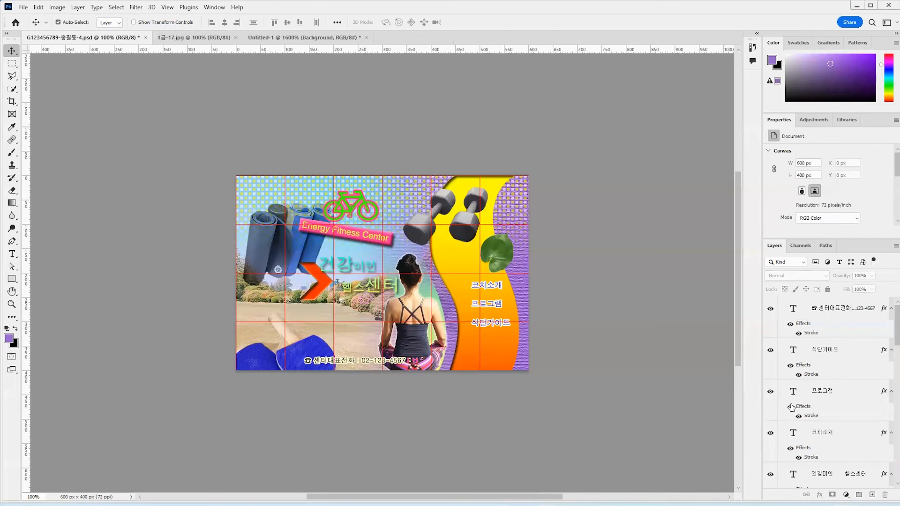
# Check the Gradient Overlay settings of the Shape 1 layer
pyautogui.scroll(-10, 799, 406)
pyautogui.scroll(-2, 828, 406)
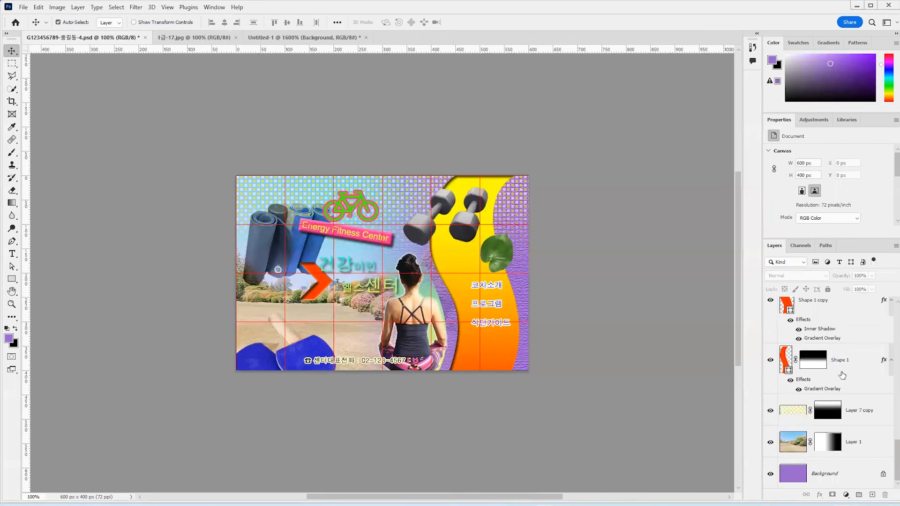
pyautogui.click(846, 369)
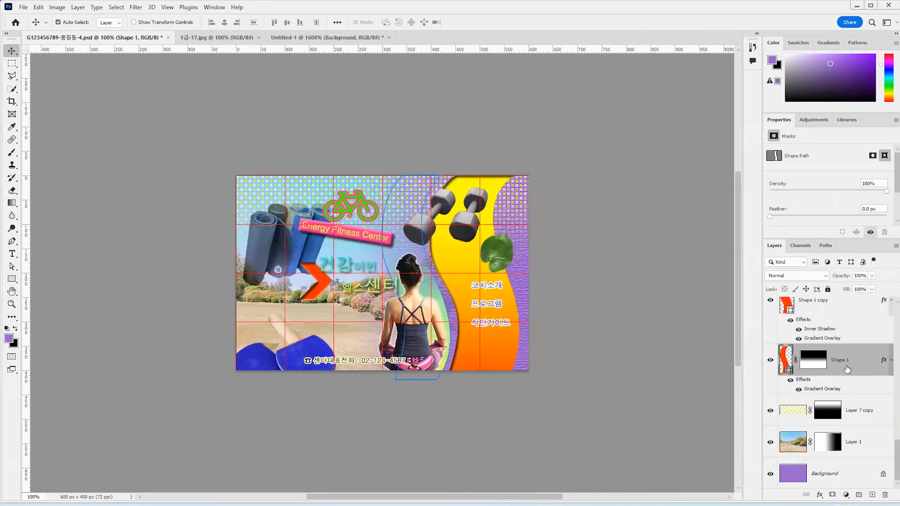
pyautogui.doubleClick(864, 354)
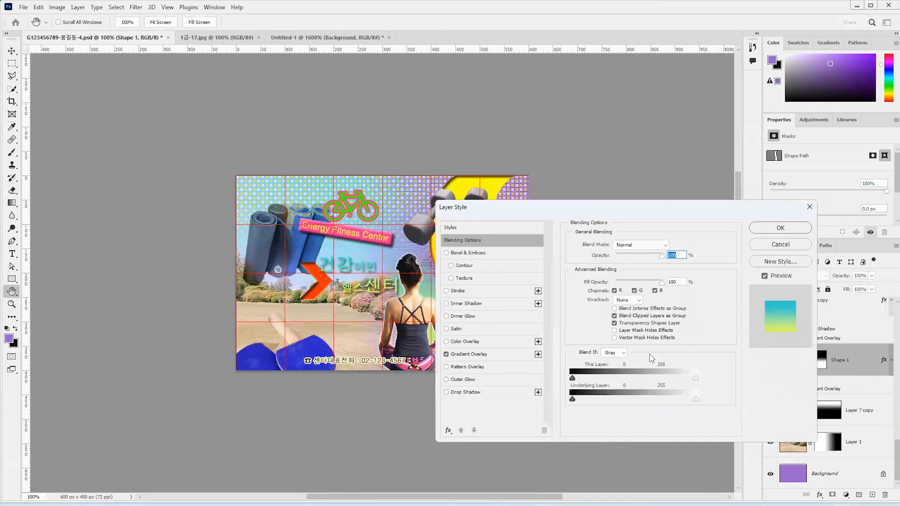
pyautogui.click(493, 355)
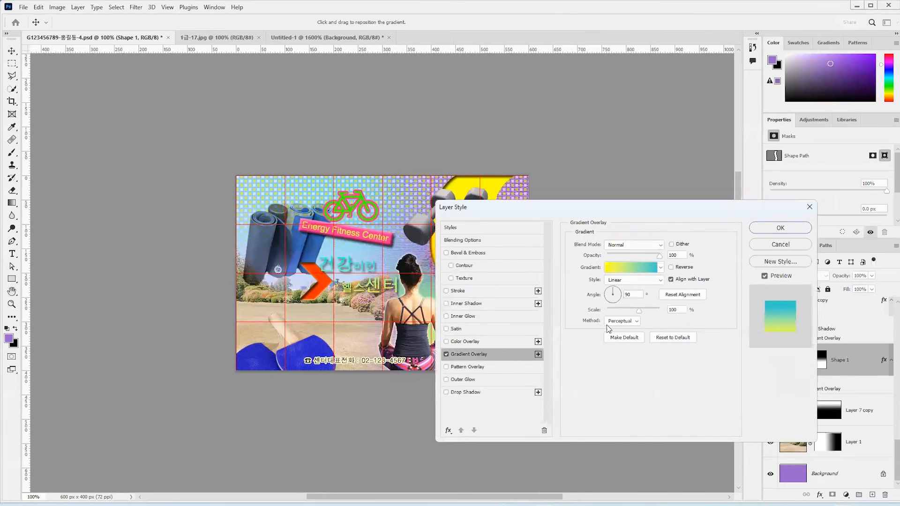
pyautogui.click(781, 228)
# Shorten the orange wave on the Shape 1 copy layer so its lower edge meets the canvas bottom
pyautogui.click(852, 317)
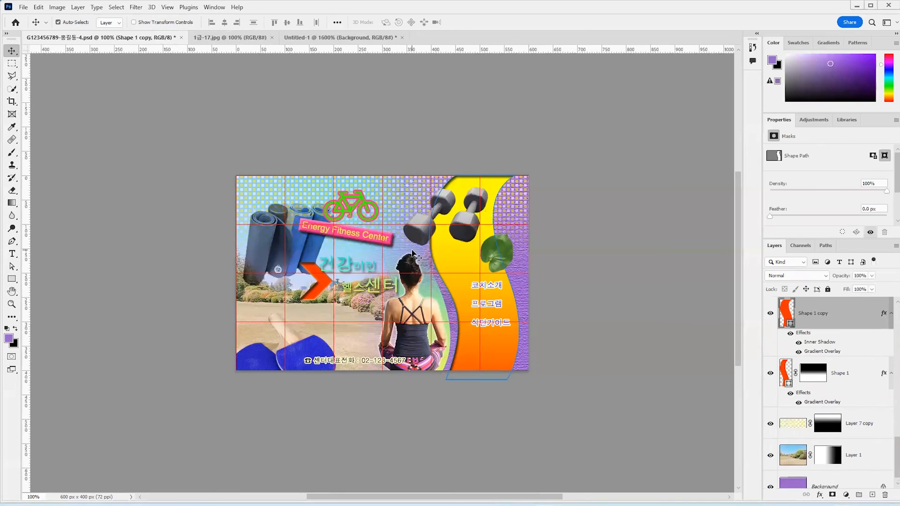
pyautogui.hotkey('ctrl', 't')
pyautogui.moveTo(477, 383); pyautogui.dragTo(474, 370)
pyautogui.press('Return')
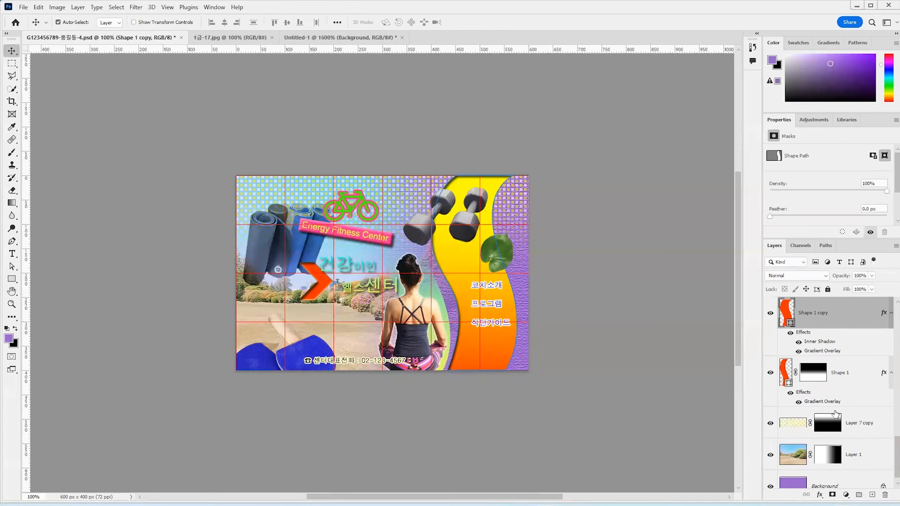
# Shorten the Shape 1 wave behind the woman so its lower edge meets the canvas bottom
pyautogui.click(843, 382)
pyautogui.hotkey('ctrl', 't')
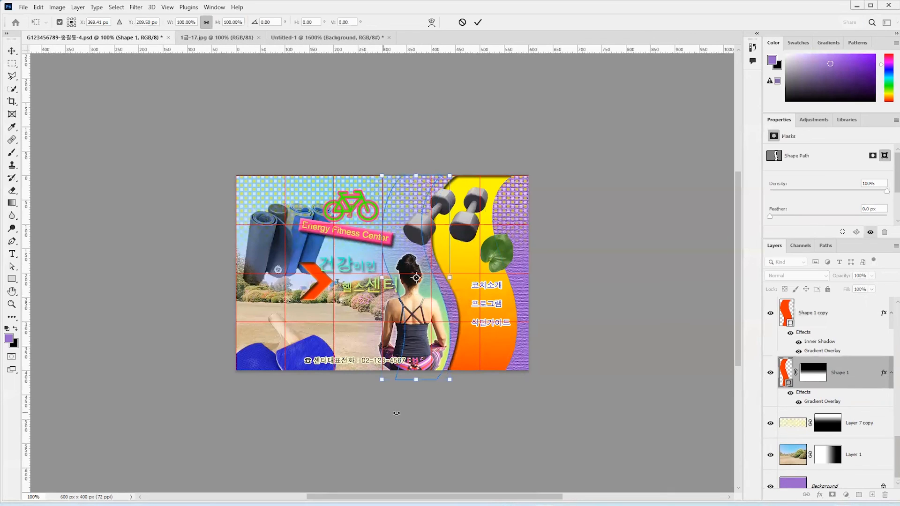
pyautogui.moveTo(417, 380); pyautogui.dragTo(417, 371)
pyautogui.press('Return')
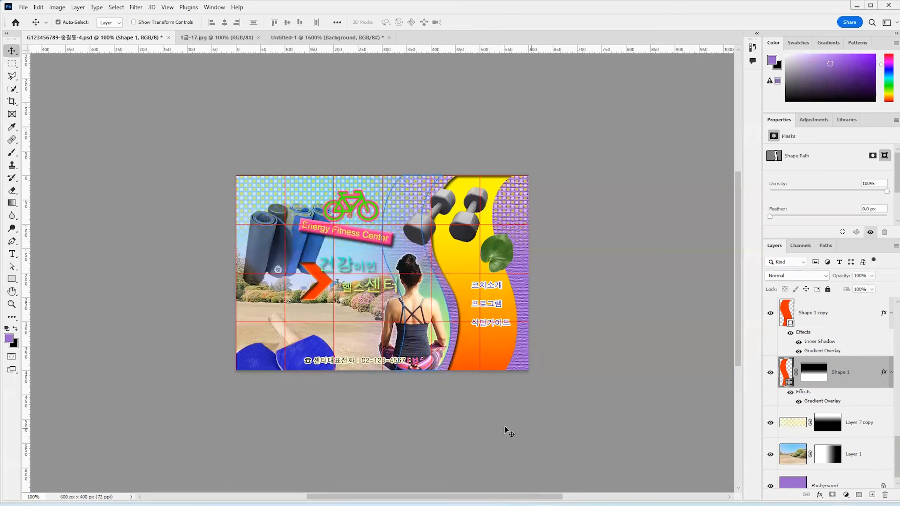
# Export the composite as a 600 × 400 px JPG at quality 7, keeping the scale at 100%
pyautogui.click(25, 7)
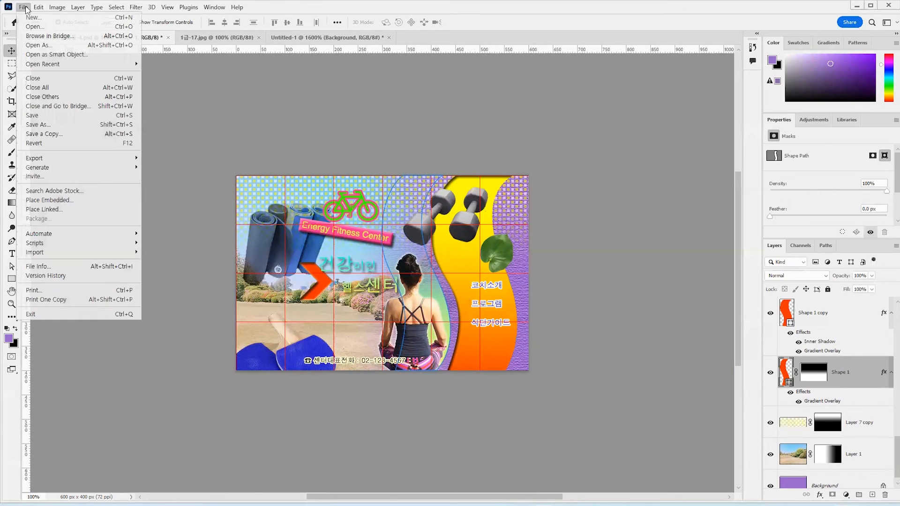
pyautogui.moveTo(70, 158)
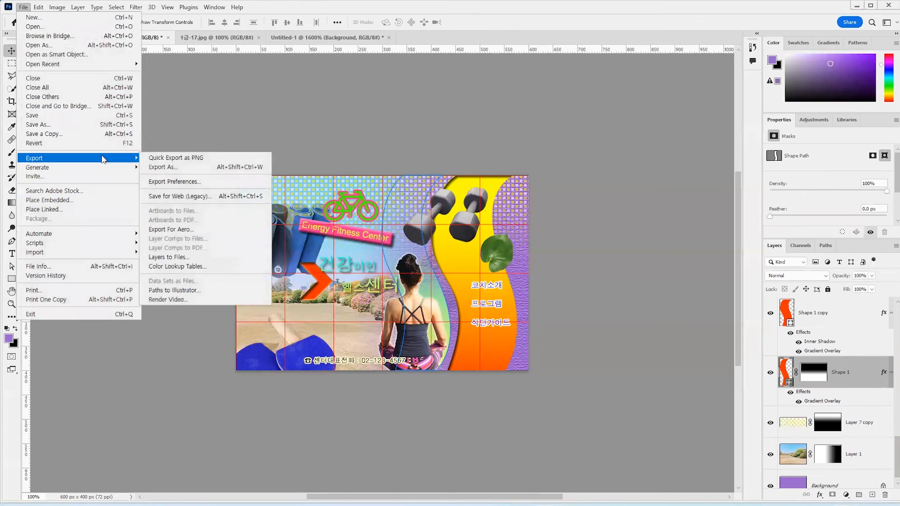
pyautogui.click(165, 167)
pyautogui.click(697, 78)
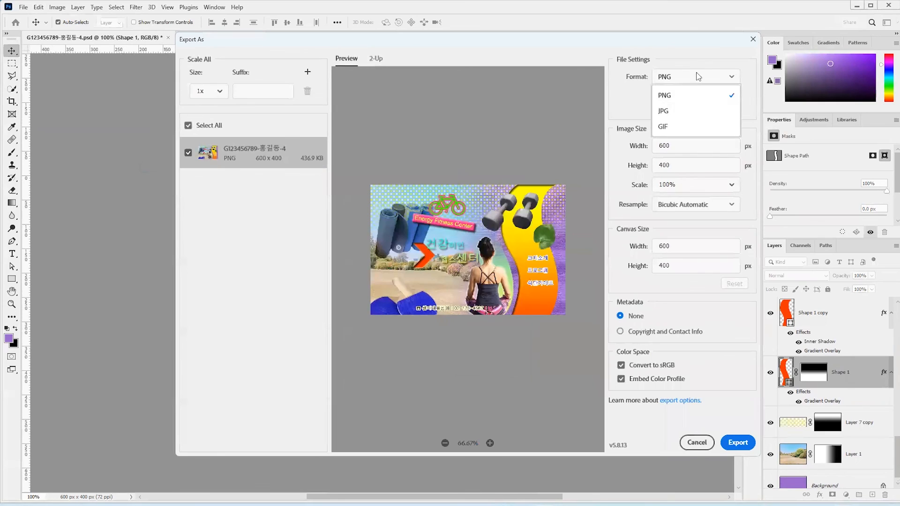
pyautogui.click(697, 109)
pyautogui.moveTo(725, 96); pyautogui.dragTo(736, 96)
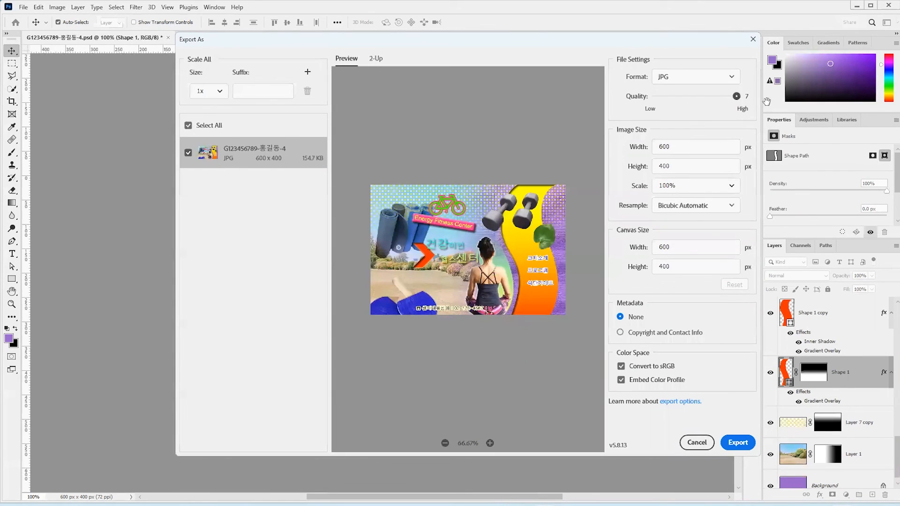
pyautogui.click(746, 442)
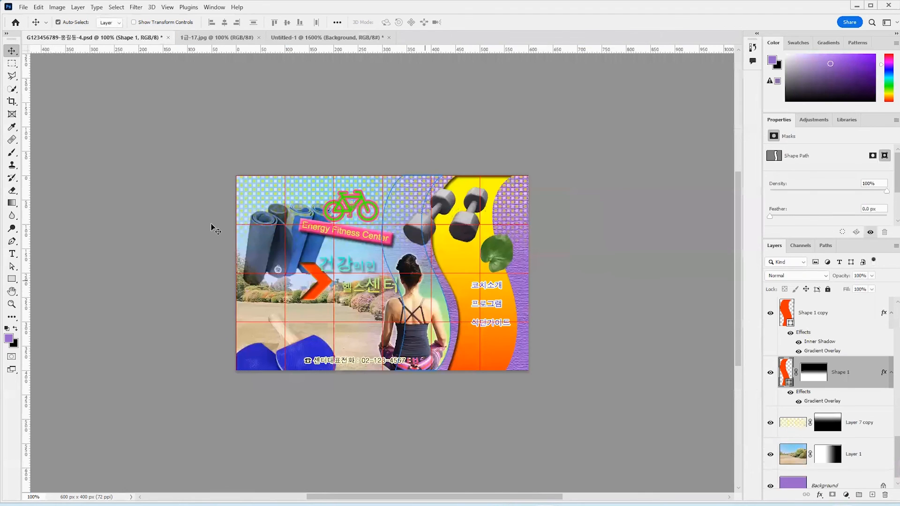
# Resize the whole image to a width of 60 pixels with proportions linked, giving 60 × 40 px
pyautogui.hotkey('ctrl', 'alt', 'i')
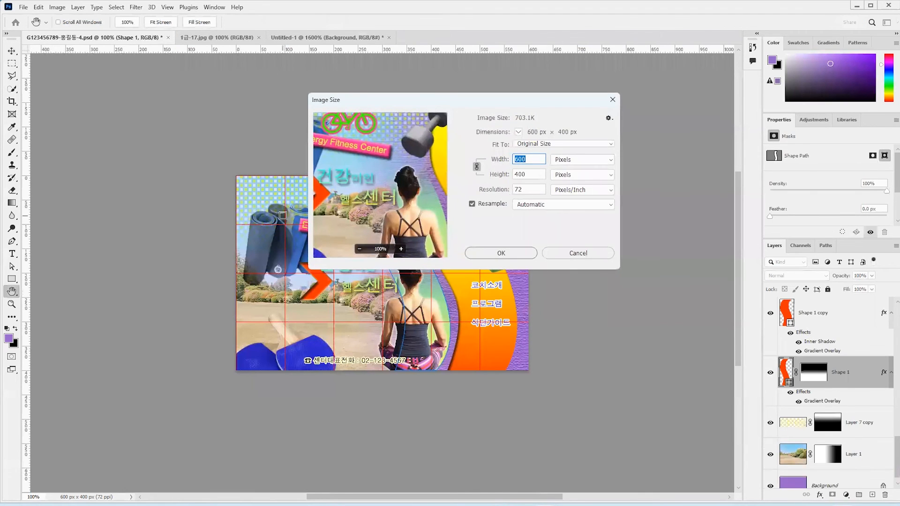
pyautogui.write('60')
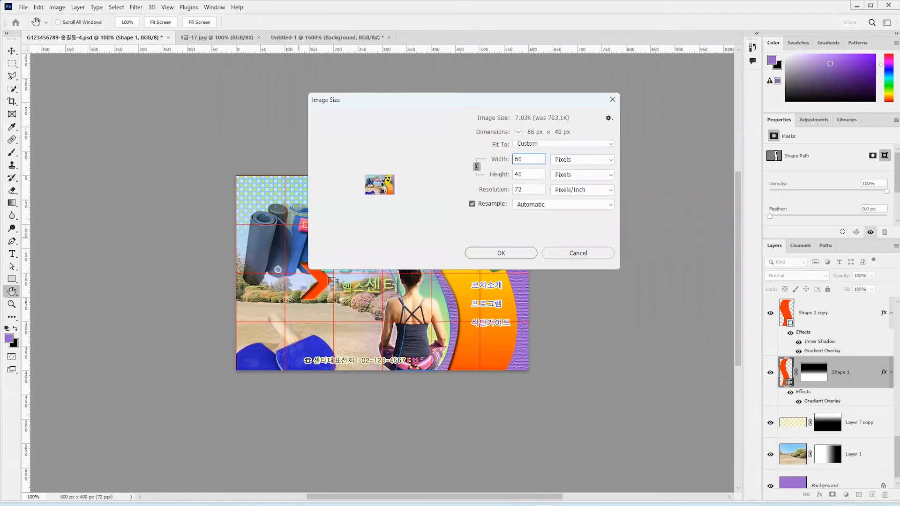
pyautogui.click(524, 255)
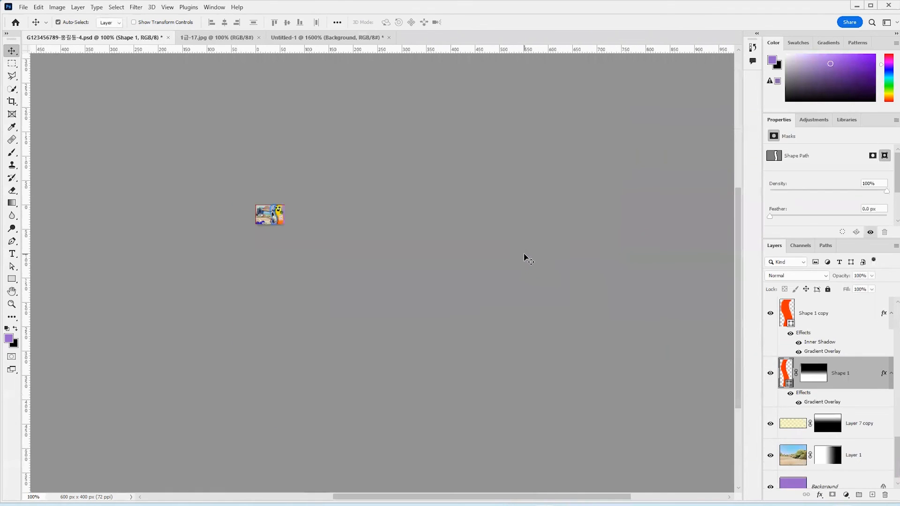
pyautogui.click(23, 7)
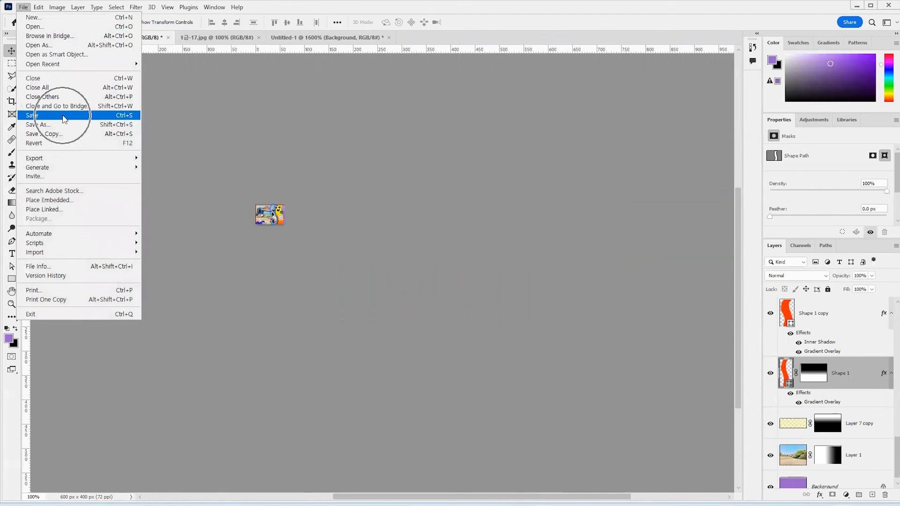
pyautogui.click(369, 123)
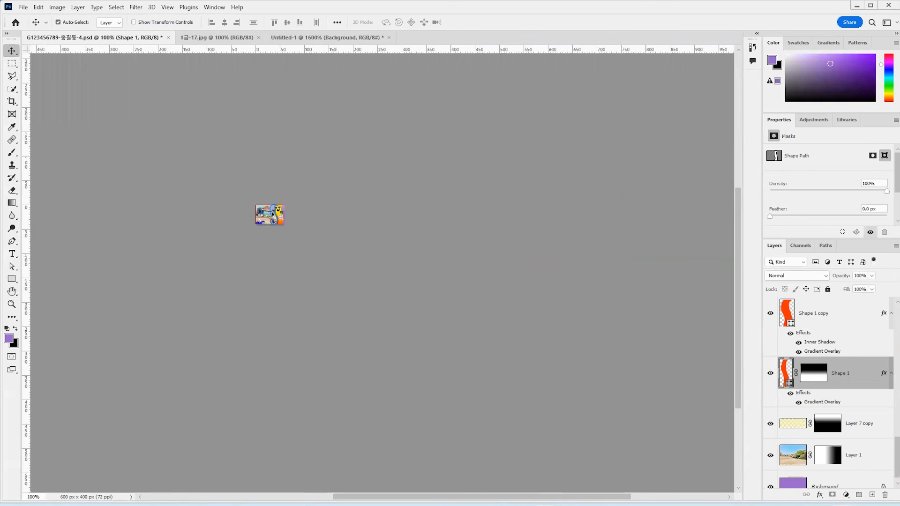